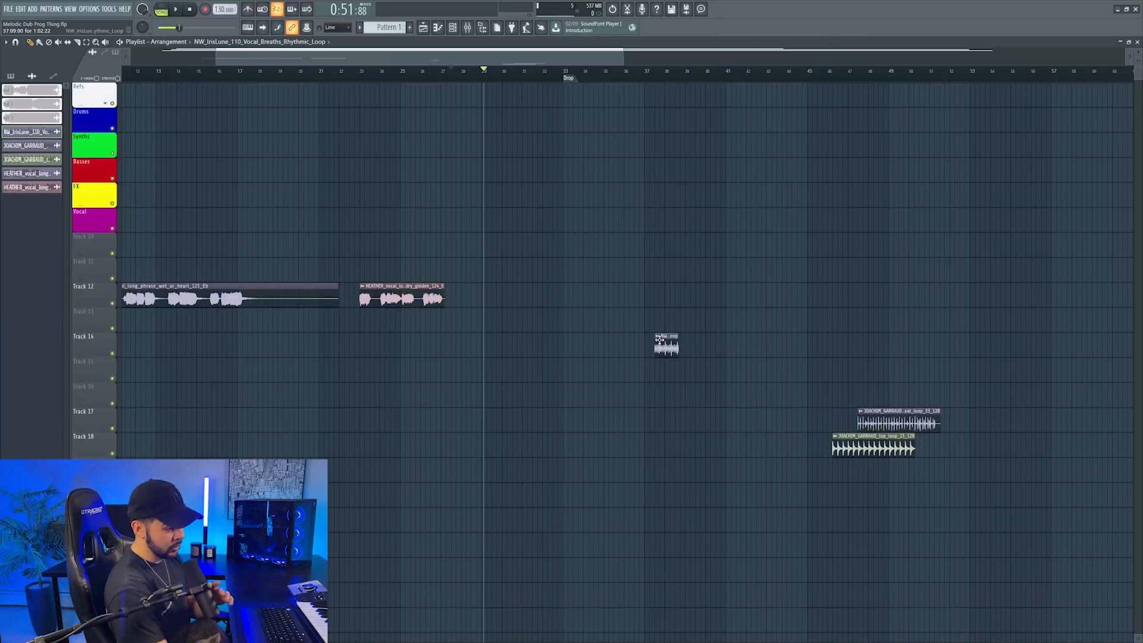
# Step: Move the JOACHIM_GARRAUD beat loop and top loop clips earlier on Tracks 17 and 18, closer to the vocal breaths loop
pyautogui.moveTo(931, 412); pyautogui.dragTo(577, 404)
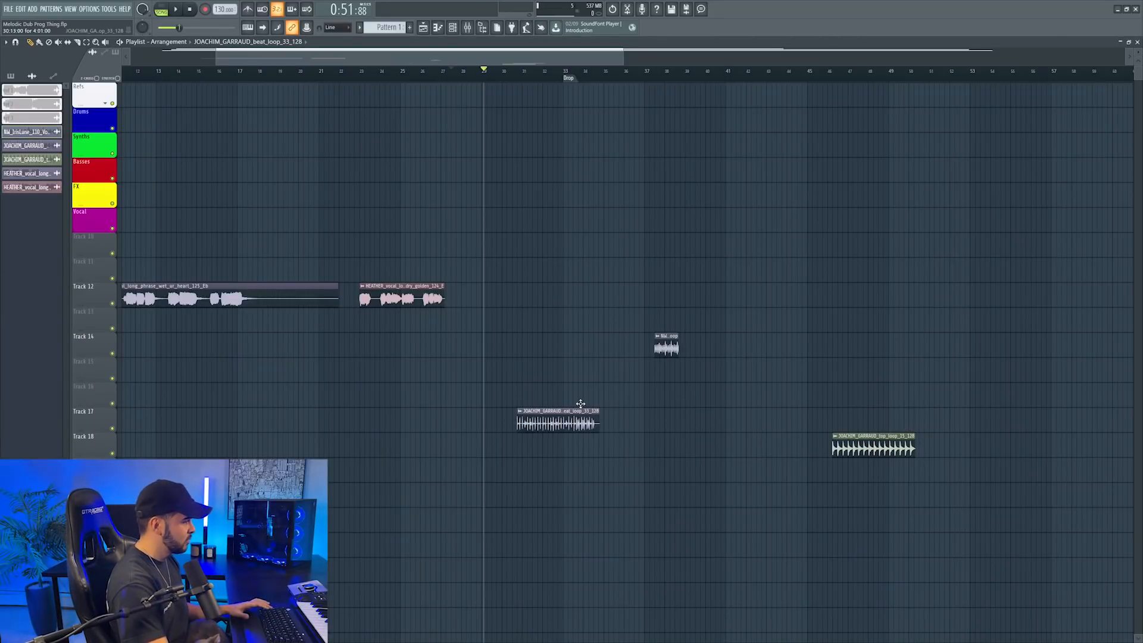
pyautogui.moveTo(850, 435); pyautogui.dragTo(707, 434)
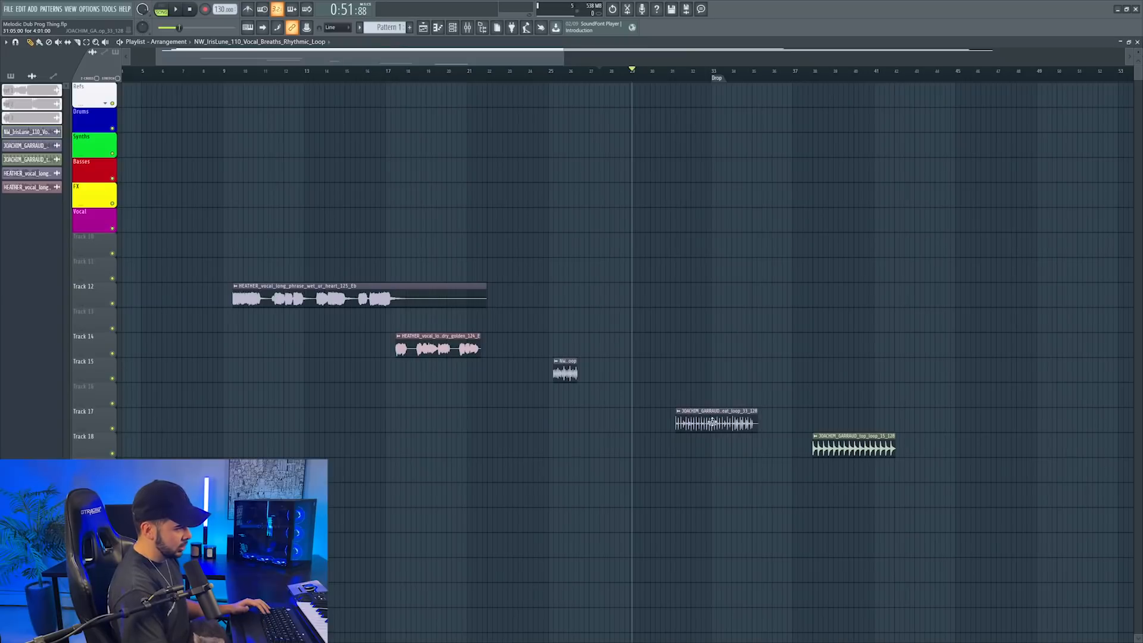
pyautogui.moveTo(714, 412); pyautogui.dragTo(633, 412)
pyautogui.moveTo(833, 439); pyautogui.dragTo(694, 437)
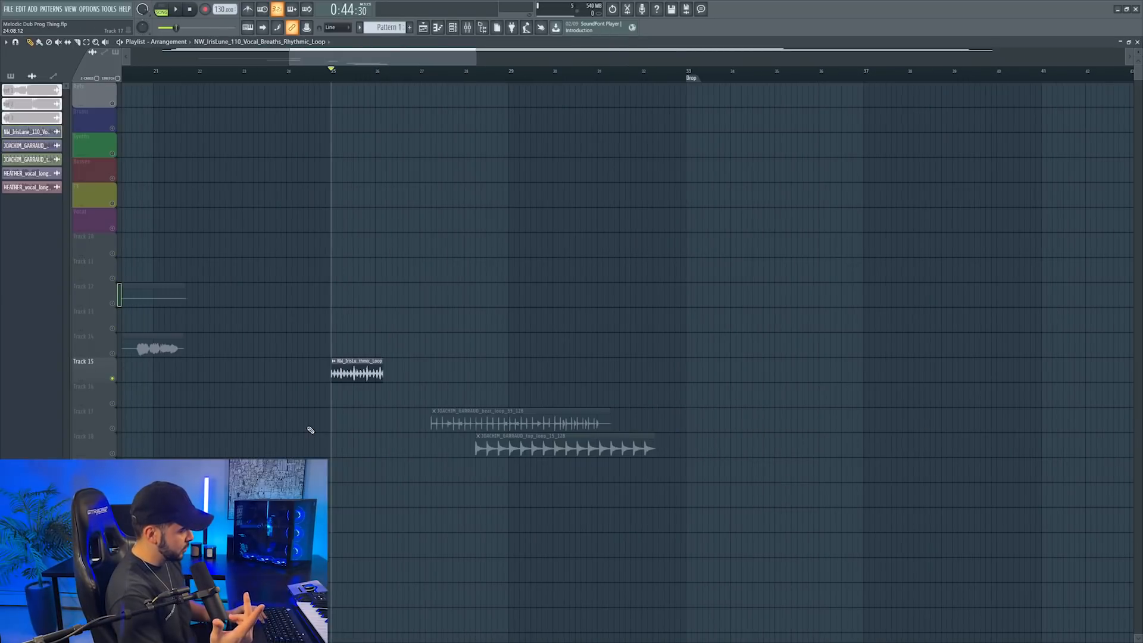
# Step: Play the soloed vocal breaths loop on Track 15, then solo Track 17 and play the beat loop
pyautogui.press('space')
pyautogui.press('space')
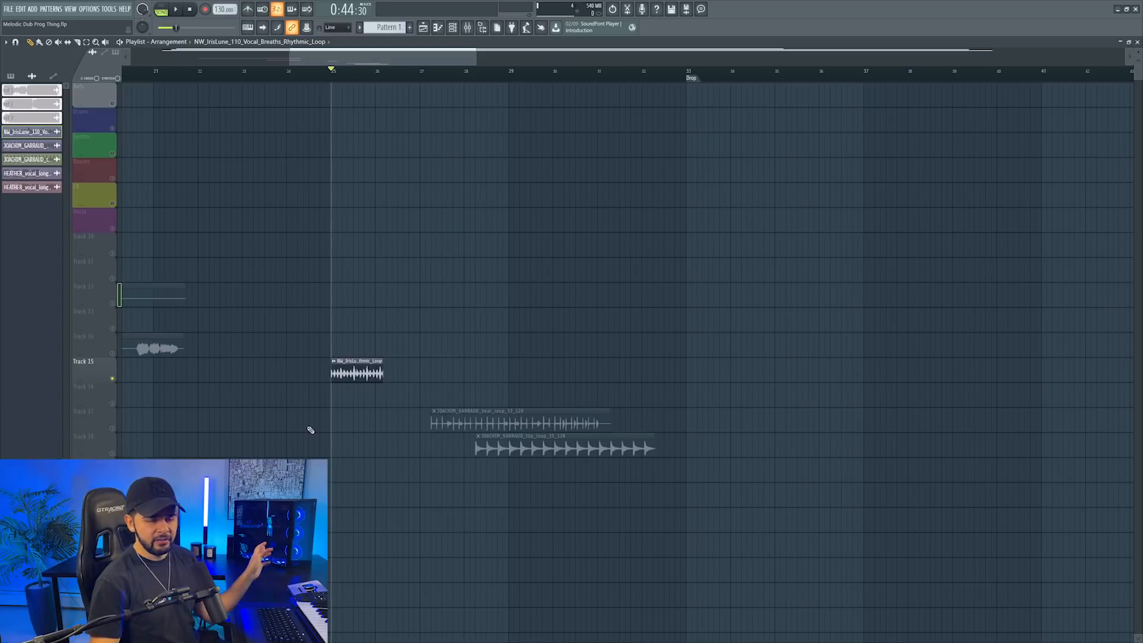
pyautogui.rightClick(112, 430)
pyautogui.press('space')
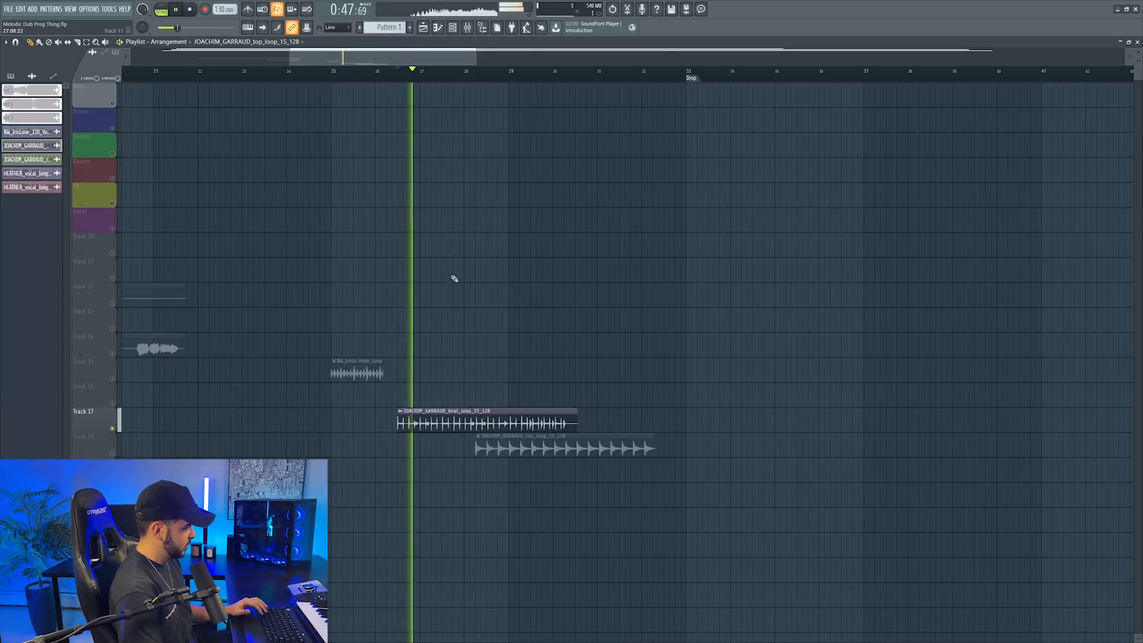
# Step: Move the top loop clip on Track 18 to bar 31, solo that track and play the loop
pyautogui.moveTo(528, 444); pyautogui.dragTo(665, 444)
pyautogui.press('space')
pyautogui.rightClick(112, 454)
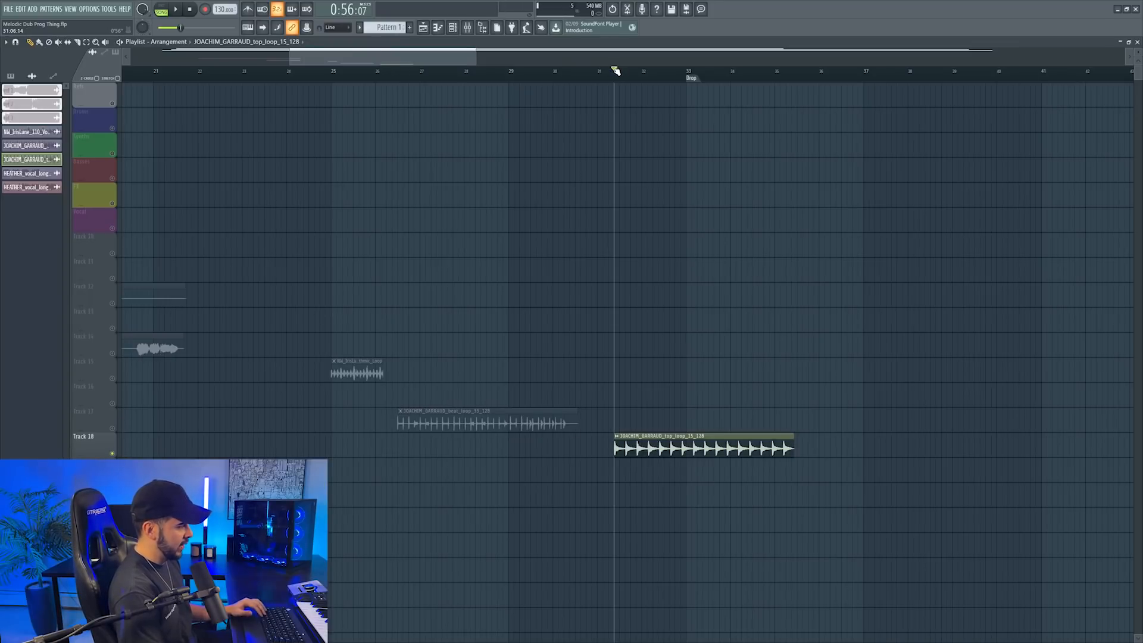
pyautogui.press('space')
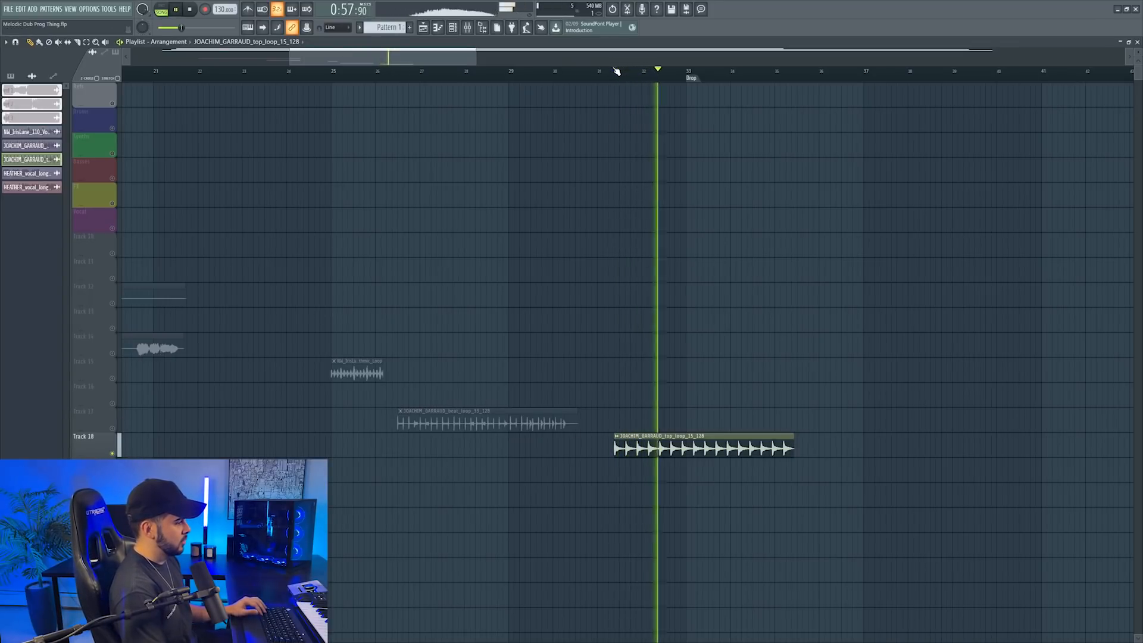
pyautogui.press('space')
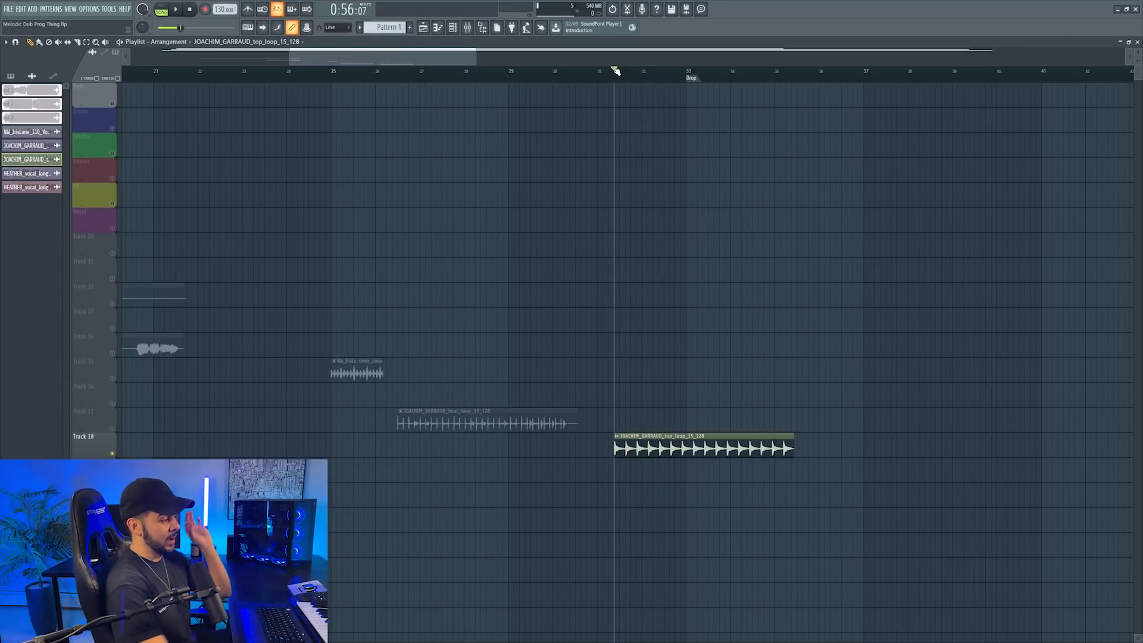
pyautogui.scroll(-5, 616, 71)
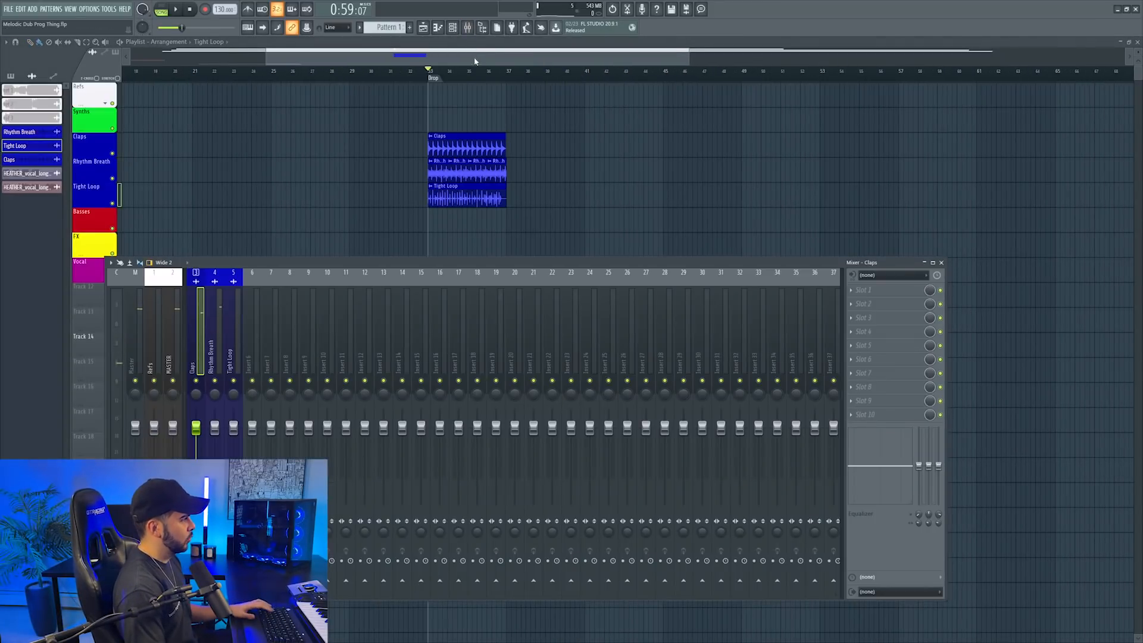
# Step: Close the mixer, show the sample browser and widen it
pyautogui.click(468, 30)
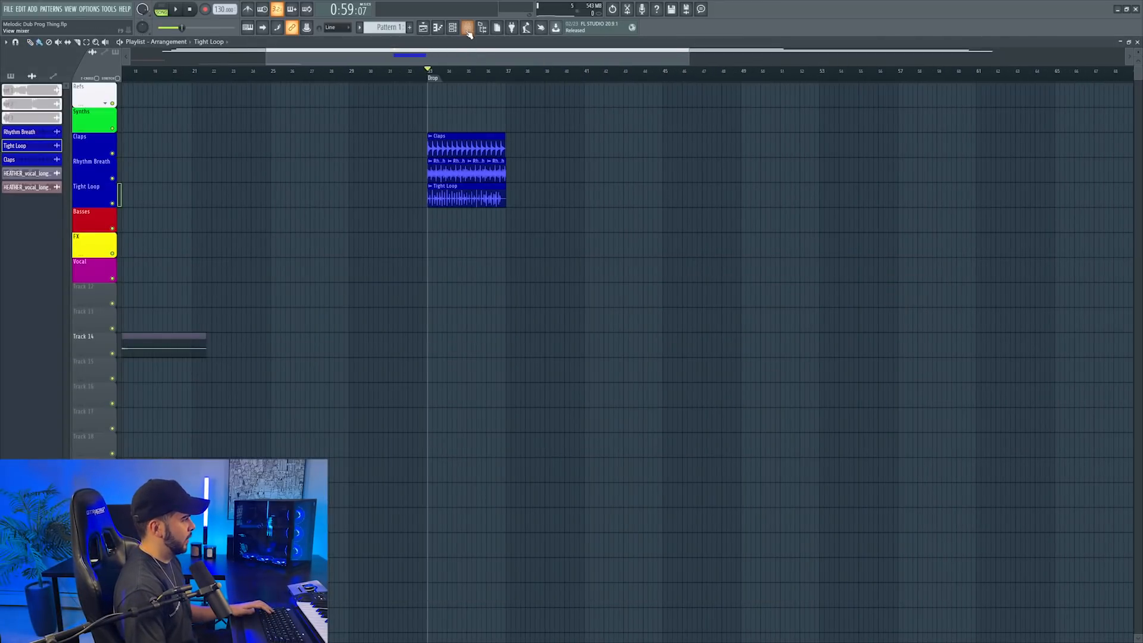
pyautogui.click(483, 30)
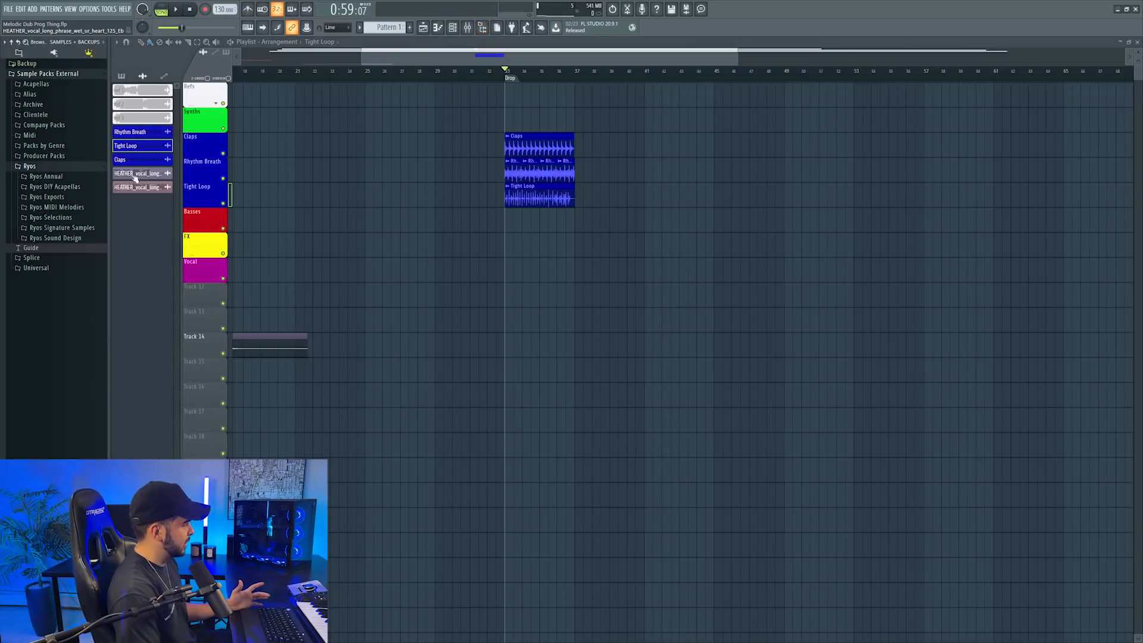
pyautogui.moveTo(110, 180); pyautogui.dragTo(132, 180)
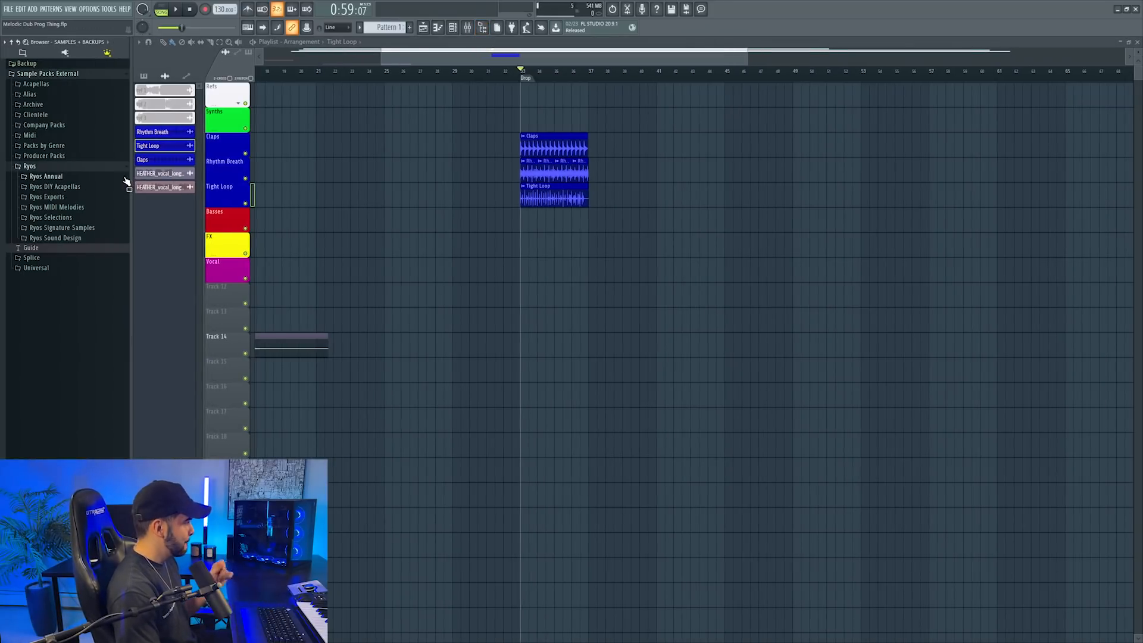
# Step: Expand the Ryos Signature Samples - Knight drum folders down to Punchy Kicks, widening the browser to read the sample names
pyautogui.click(92, 248)
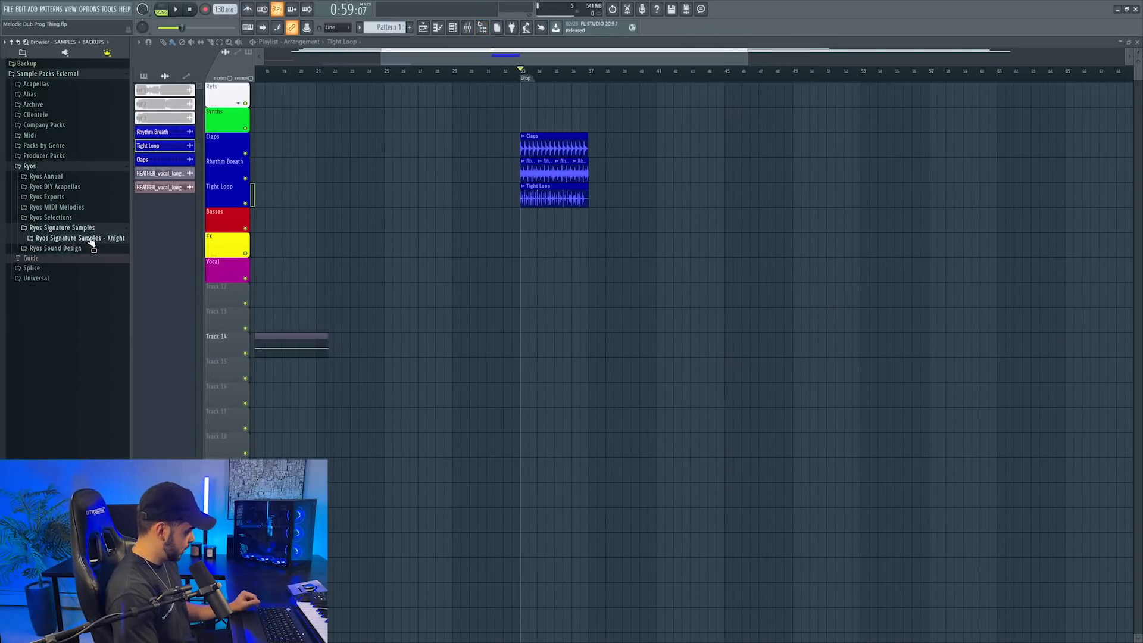
pyautogui.click(91, 238)
pyautogui.click(62, 258)
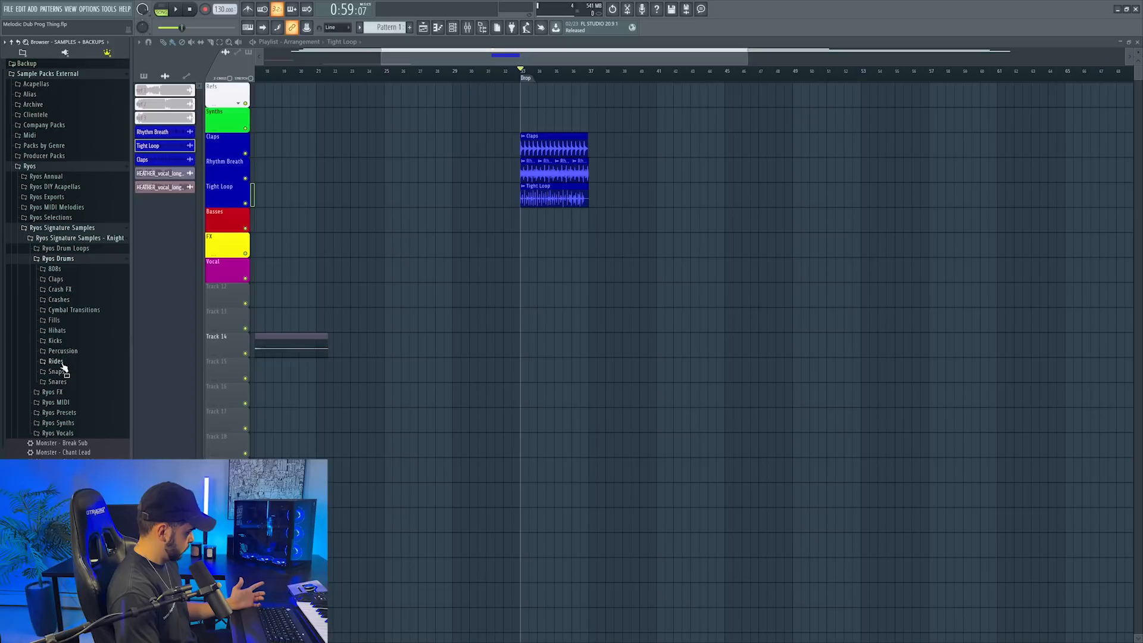
pyautogui.click(65, 341)
pyautogui.click(91, 361)
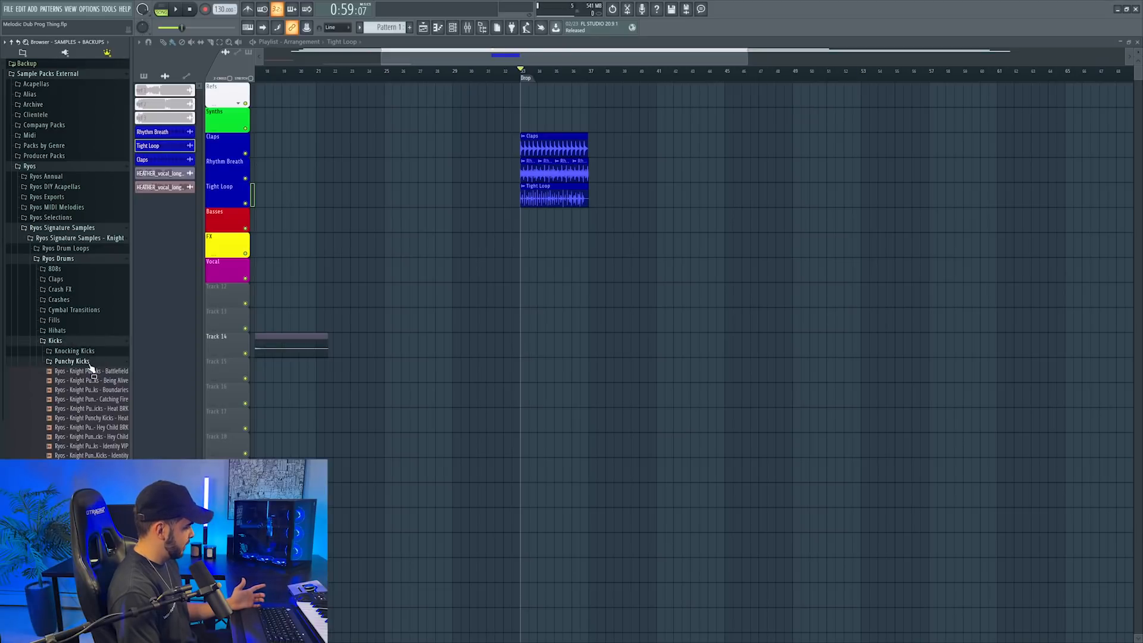
pyautogui.moveTo(136, 361); pyautogui.dragTo(181, 373)
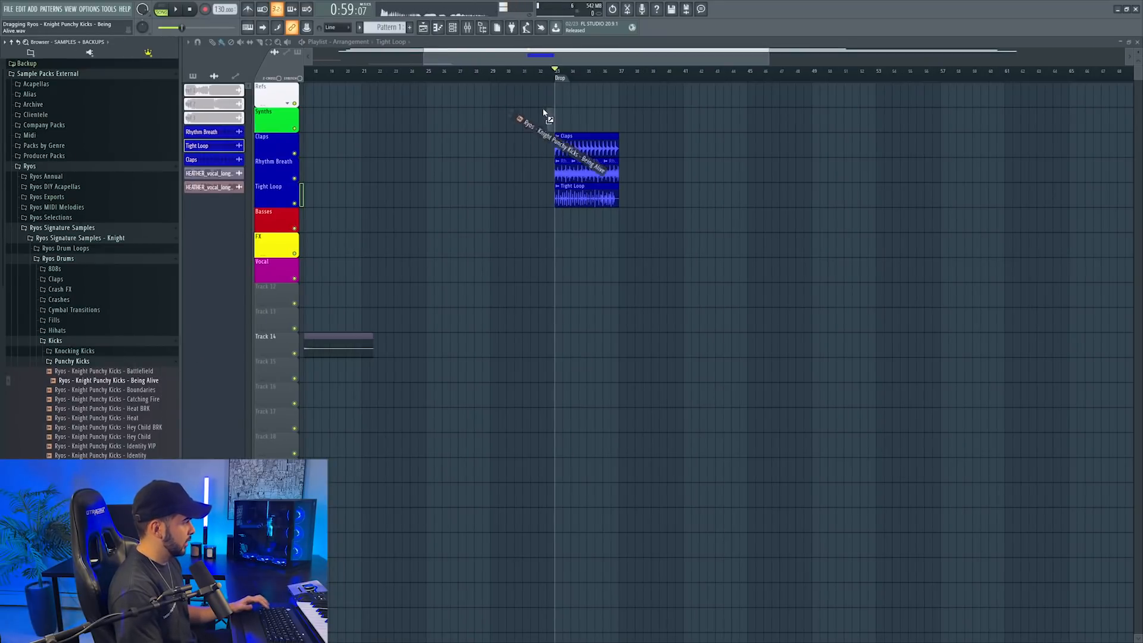
# Step: Add the Being Alive punchy kick to the playlist and insert a new track above Claps for it
pyautogui.rightClick(258, 141)
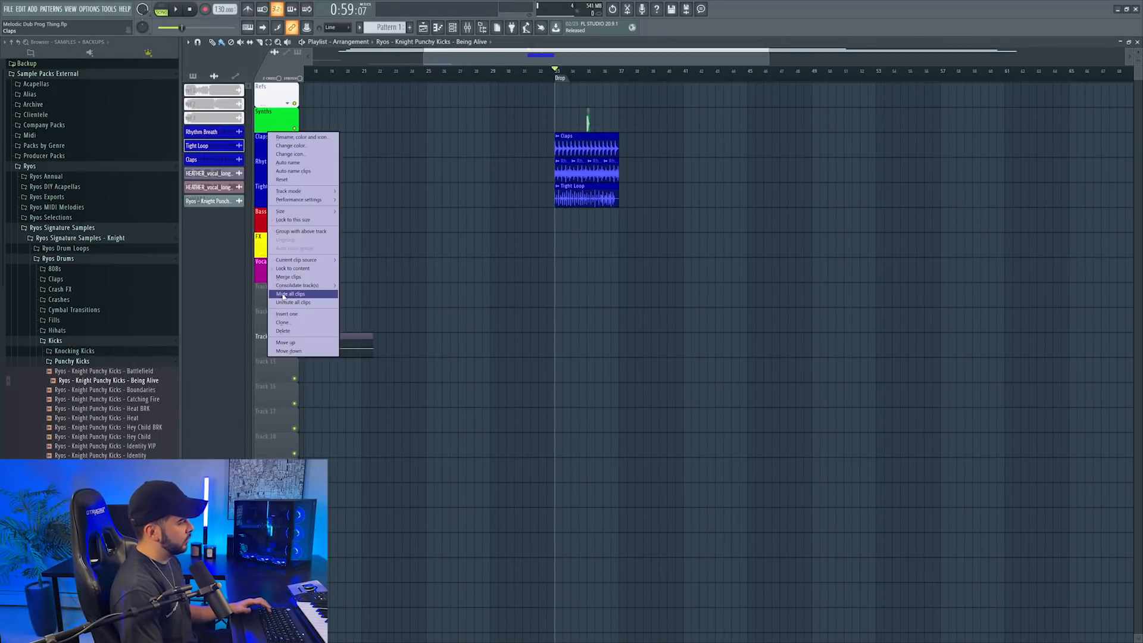
pyautogui.click(288, 314)
pyautogui.scroll(5, 572, 80)
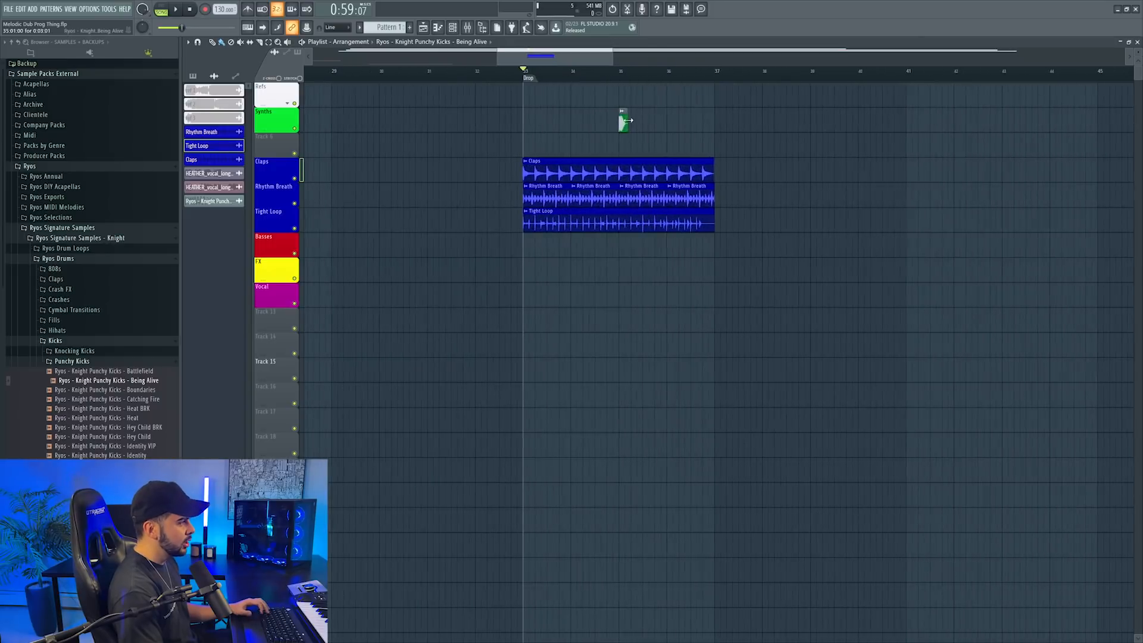
pyautogui.rightClick(263, 151)
pyautogui.click(281, 212)
pyautogui.click(275, 145)
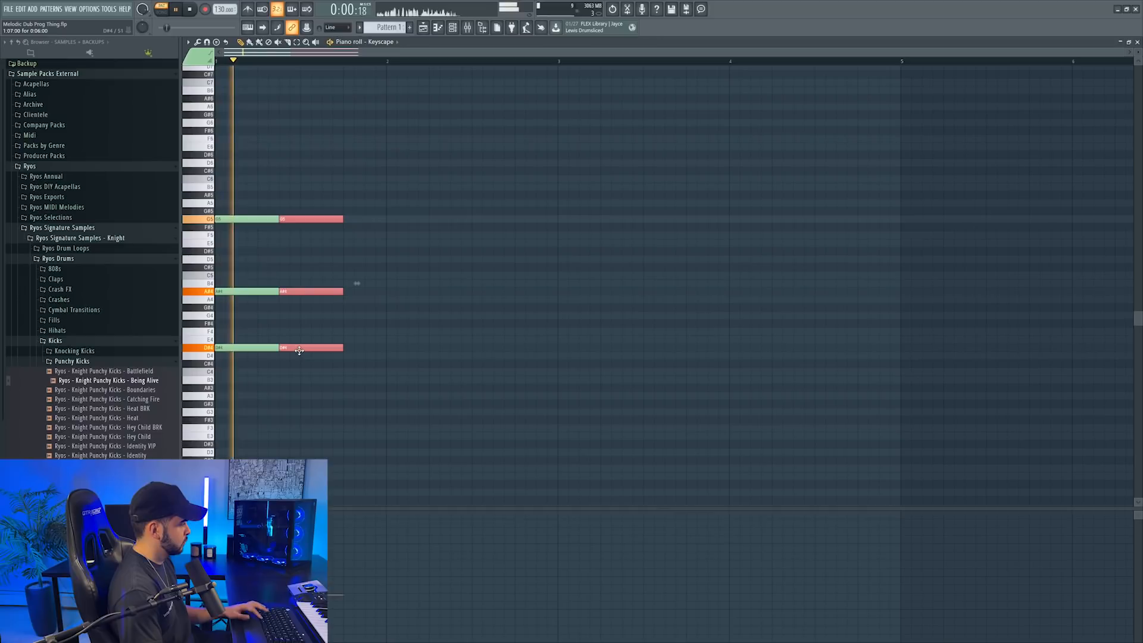
# Step: Move the repeated D#4–A#4–G5 chord later in bar 1 of the Keyscape piano roll and play it back
pyautogui.moveTo(321, 291); pyautogui.dragTo(381, 285)
pyautogui.hotkey('ctrl', 'z')
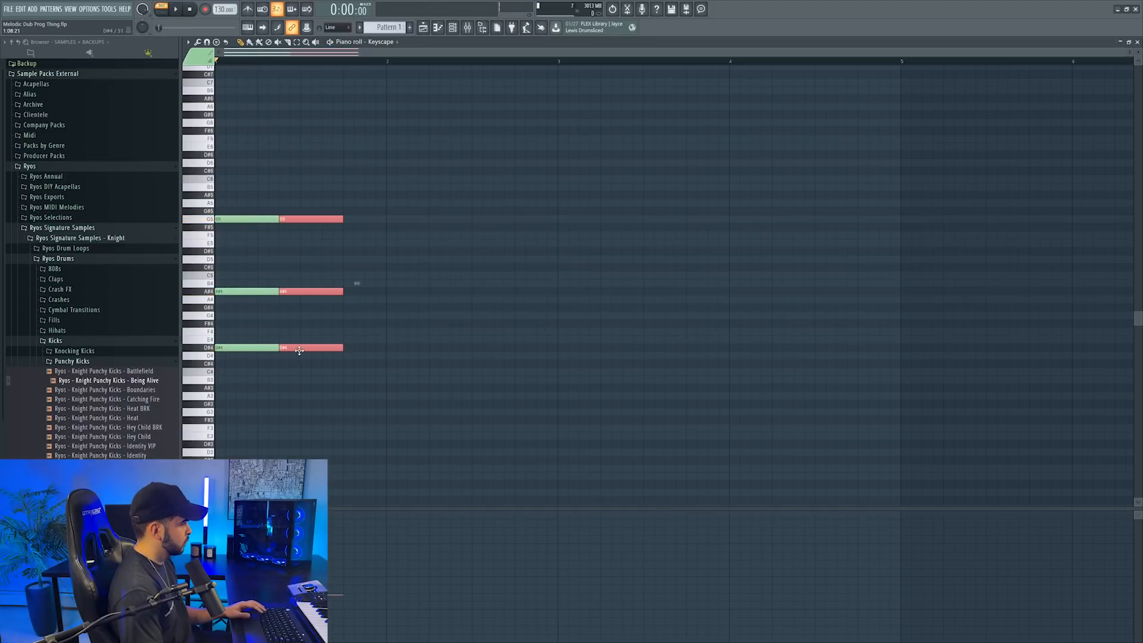
pyautogui.press('space')
pyautogui.press('space')
pyautogui.moveTo(316, 349); pyautogui.dragTo(359, 350)
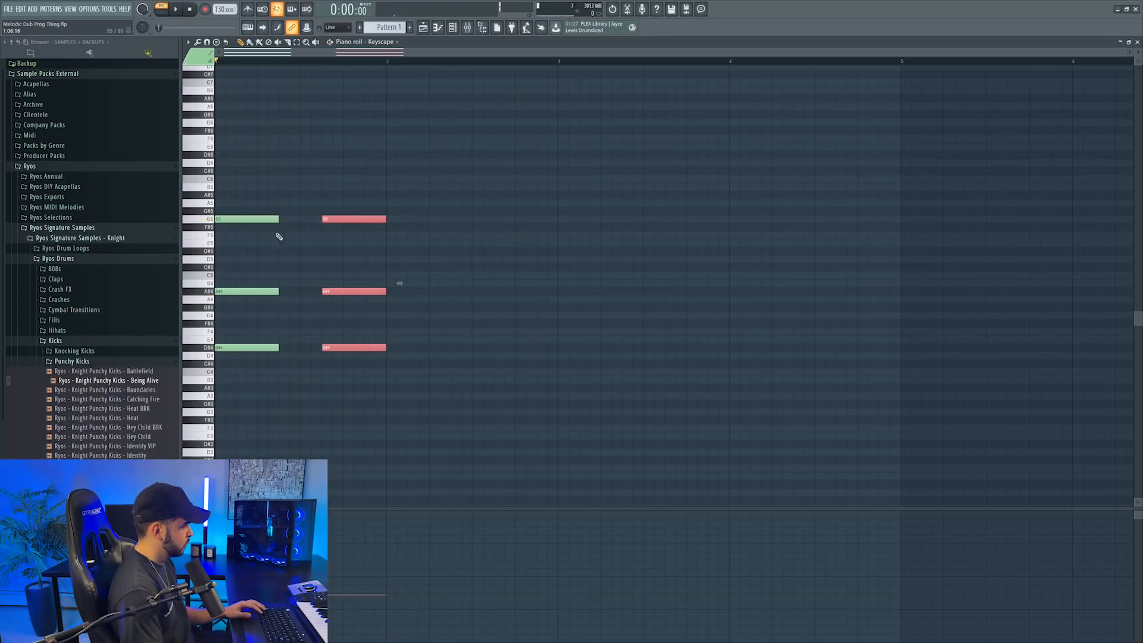
pyautogui.press('space')
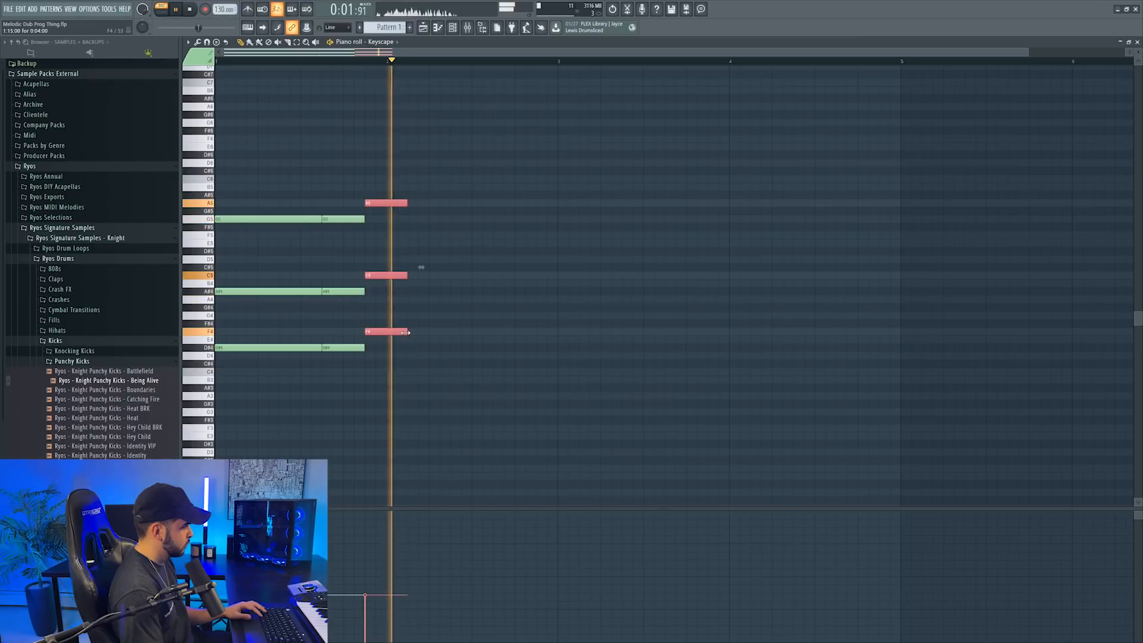
# Step: Adjust the lengths of the F4–C5–A5 chords and lower the second chord's top note to D#6
pyautogui.moveTo(405, 332); pyautogui.dragTo(577, 332)
pyautogui.press('space')
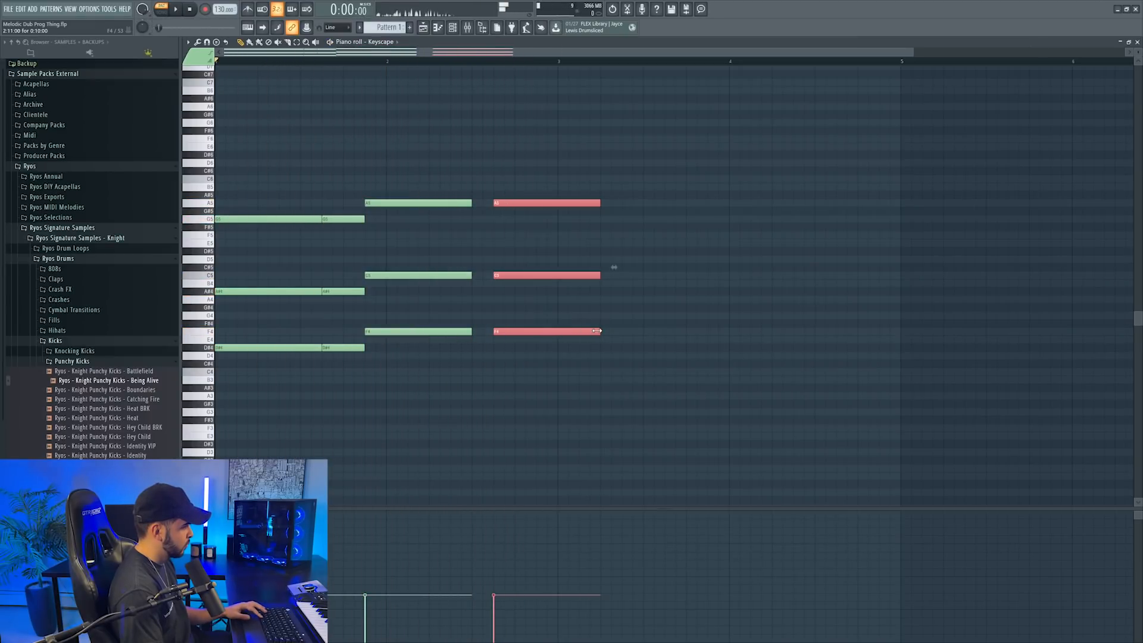
pyautogui.moveTo(598, 331); pyautogui.dragTo(557, 332)
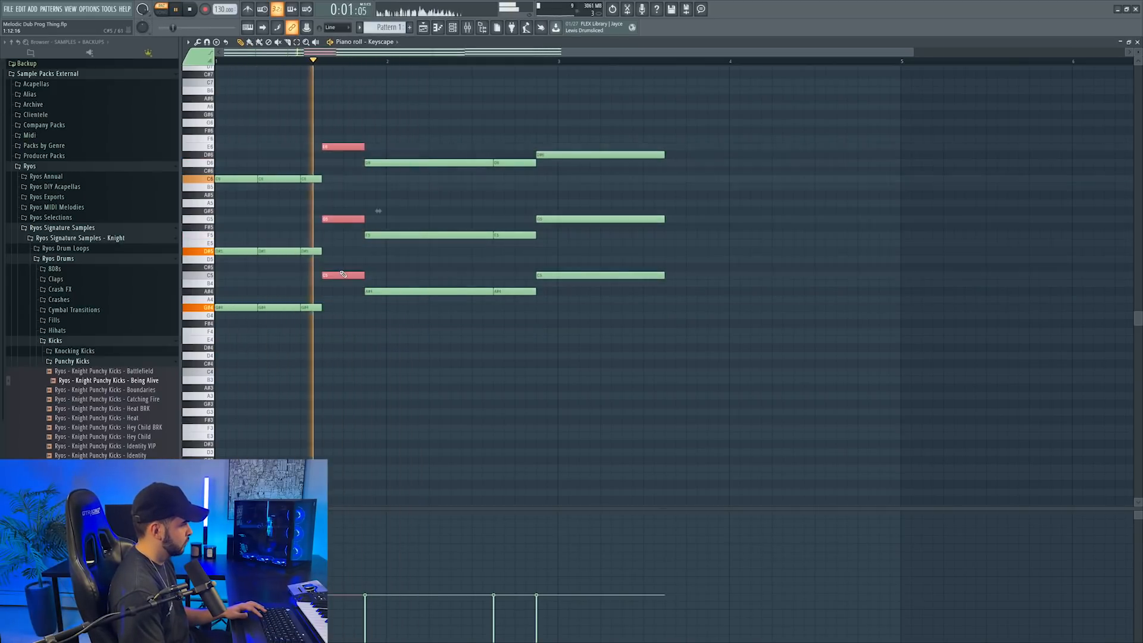
pyautogui.press('space')
pyautogui.moveTo(350, 153); pyautogui.dragTo(350, 157)
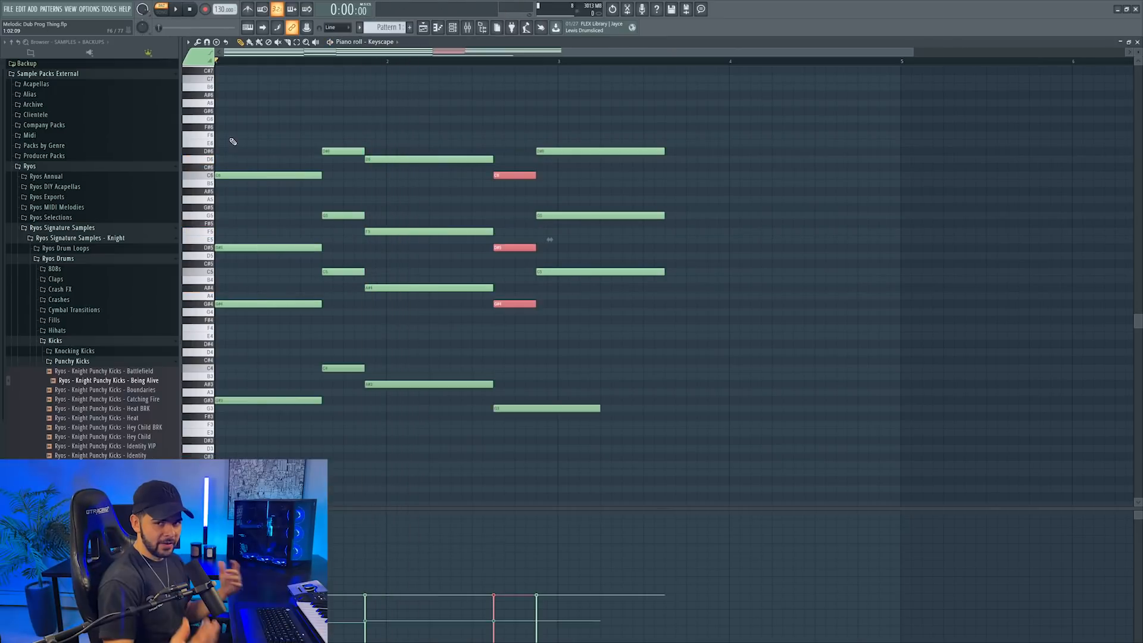
# Step: Shorten the bar 3 chord G#3–G#4–D#5–C6 and move the D#4–D#5–A#5–G6 chord earlier to follow it
pyautogui.moveTo(262, 132); pyautogui.dragTo(418, 425)
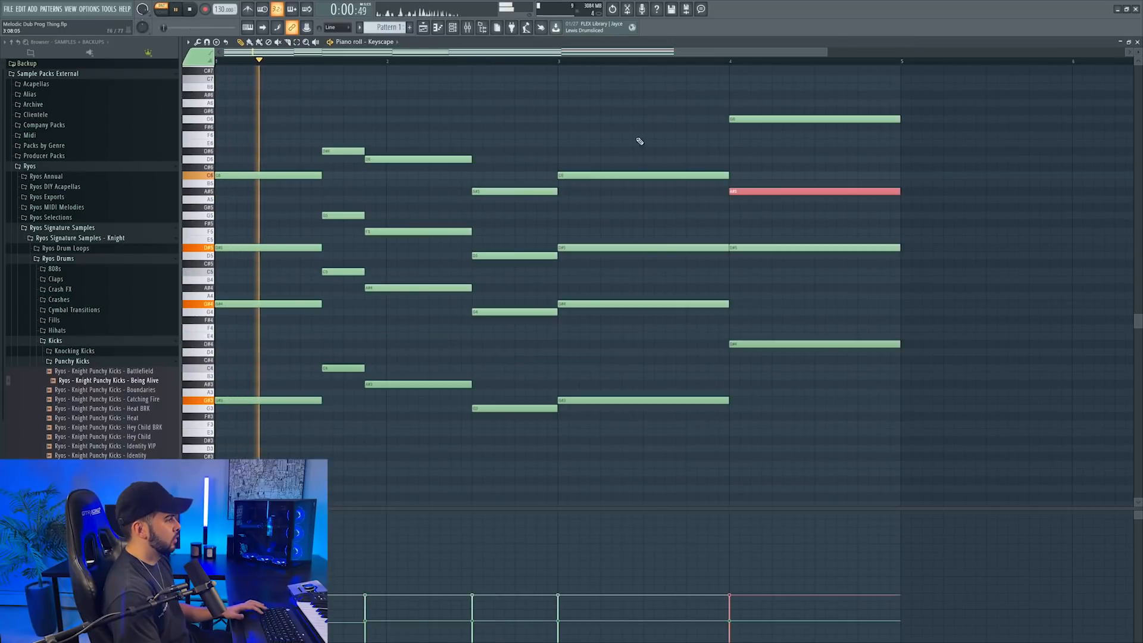
pyautogui.moveTo(638, 140); pyautogui.dragTo(661, 443)
pyautogui.moveTo(728, 402); pyautogui.dragTo(664, 400)
pyautogui.moveTo(744, 108); pyautogui.dragTo(741, 343)
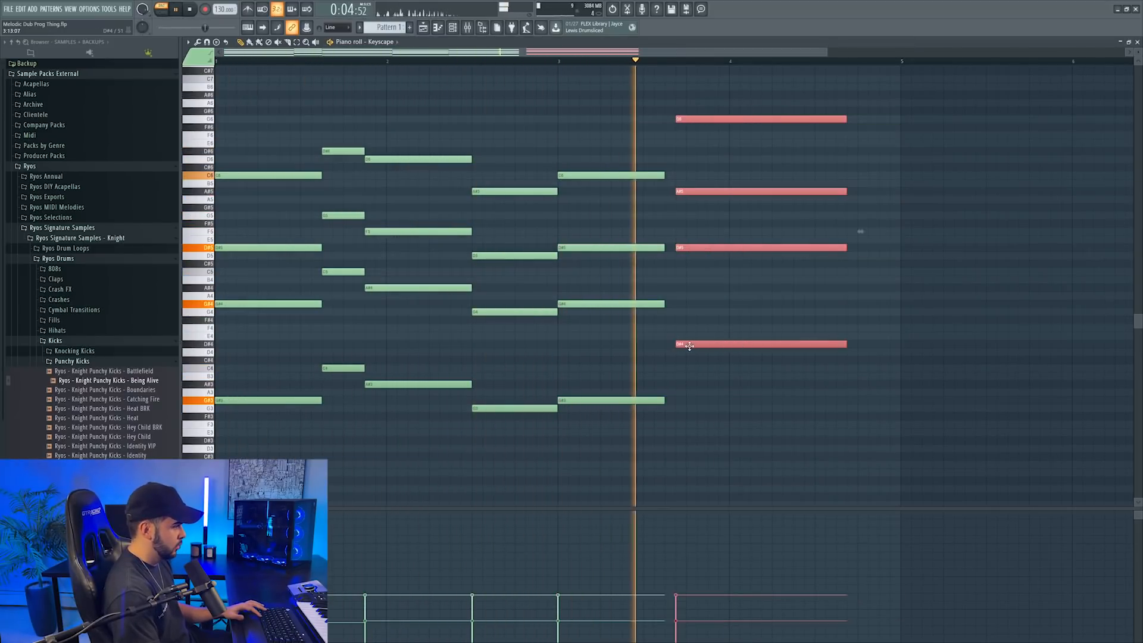
# Step: Play back the Keyscape chord progression to check the chords from bar 3 onward
pyautogui.press('space')
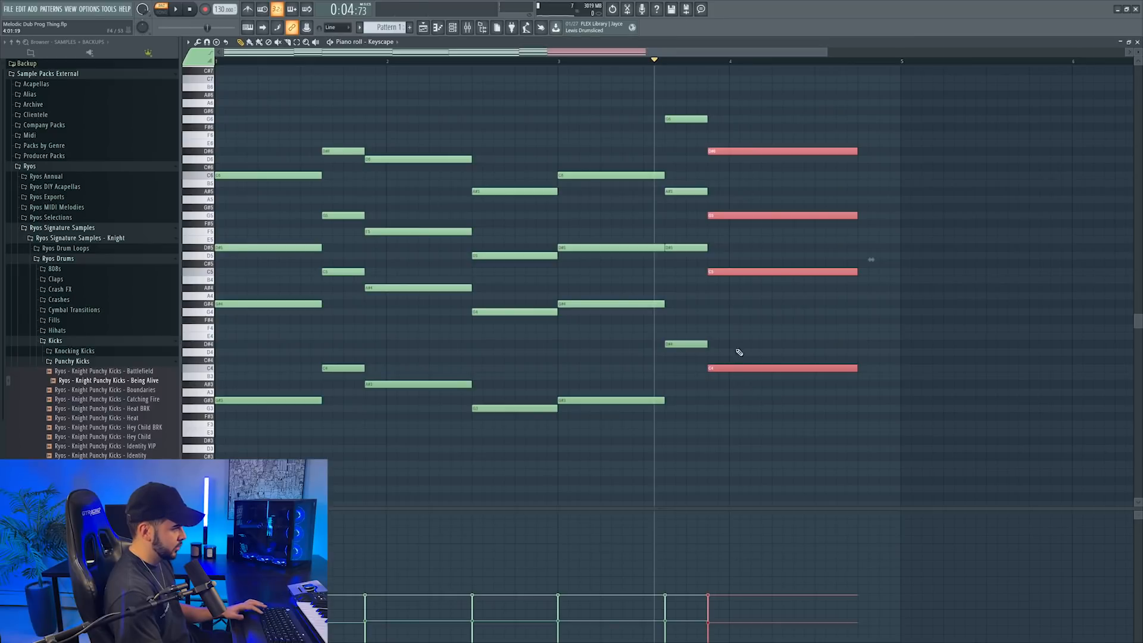
pyautogui.press('space')
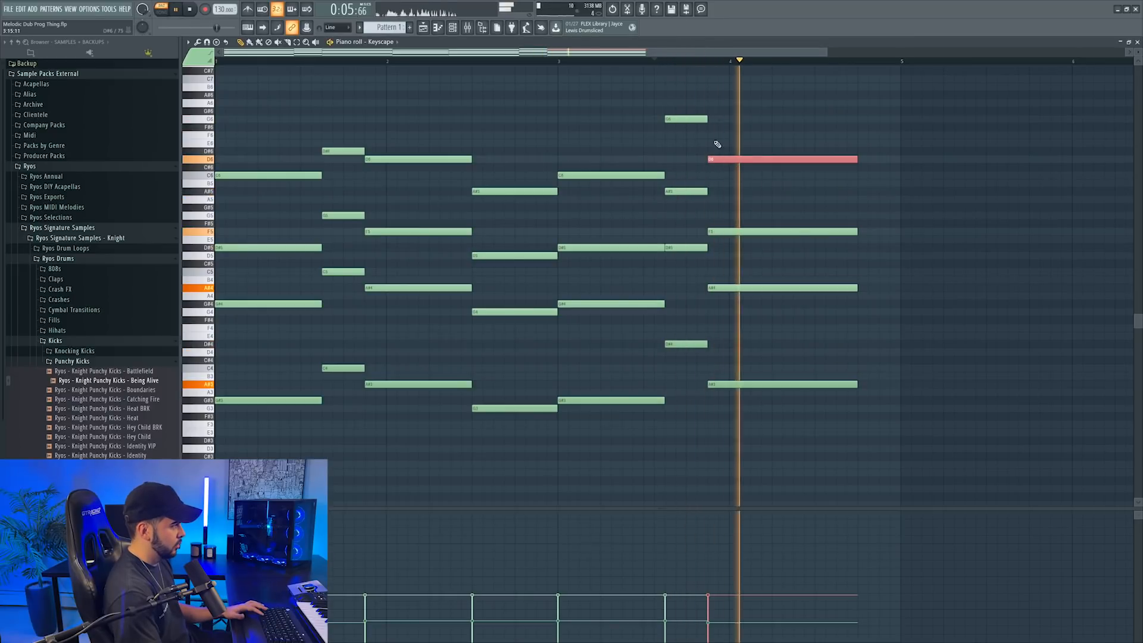
pyautogui.press('space')
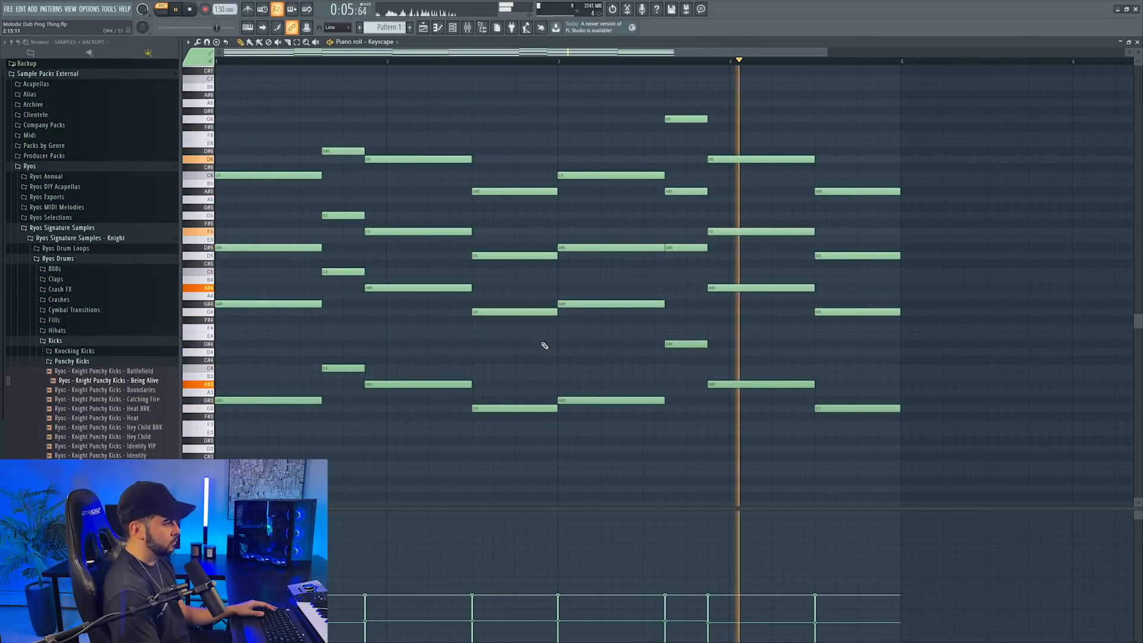
pyautogui.press('space')
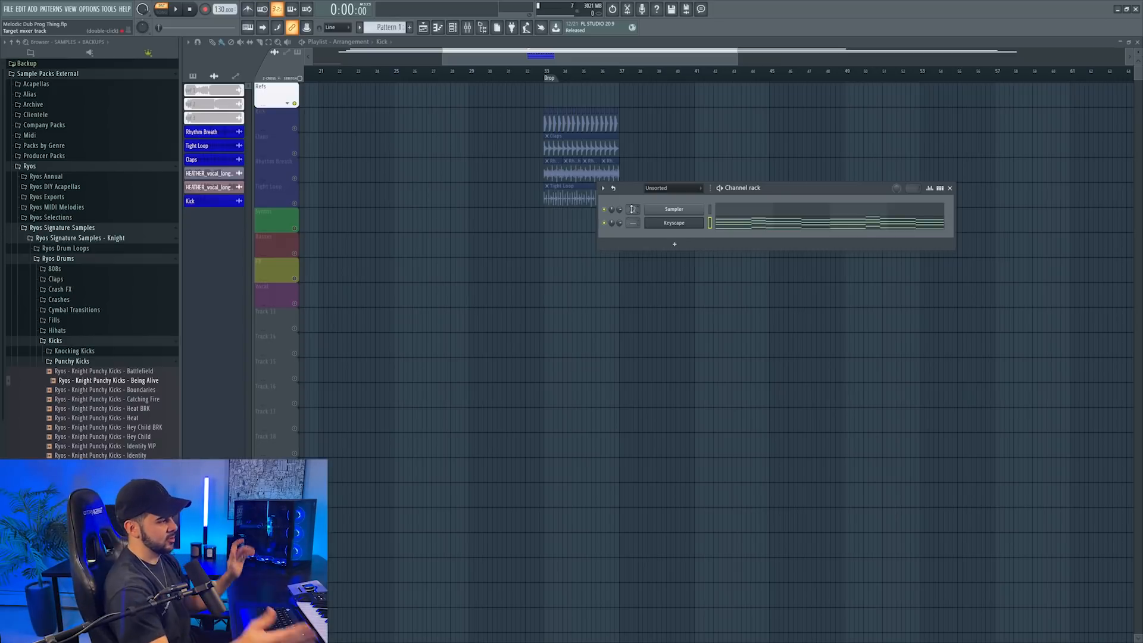
# Step: Open the Keyscape pattern in the piano roll and select the row of bass notes beneath the chords
pyautogui.click(789, 226)
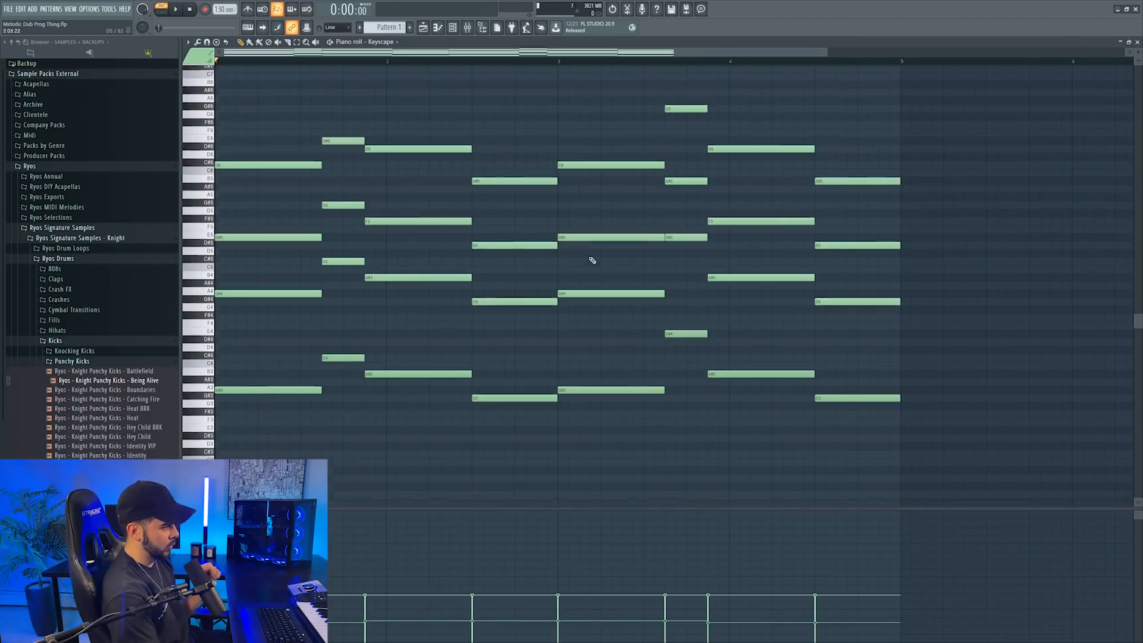
pyautogui.moveTo(236, 352); pyautogui.dragTo(855, 441)
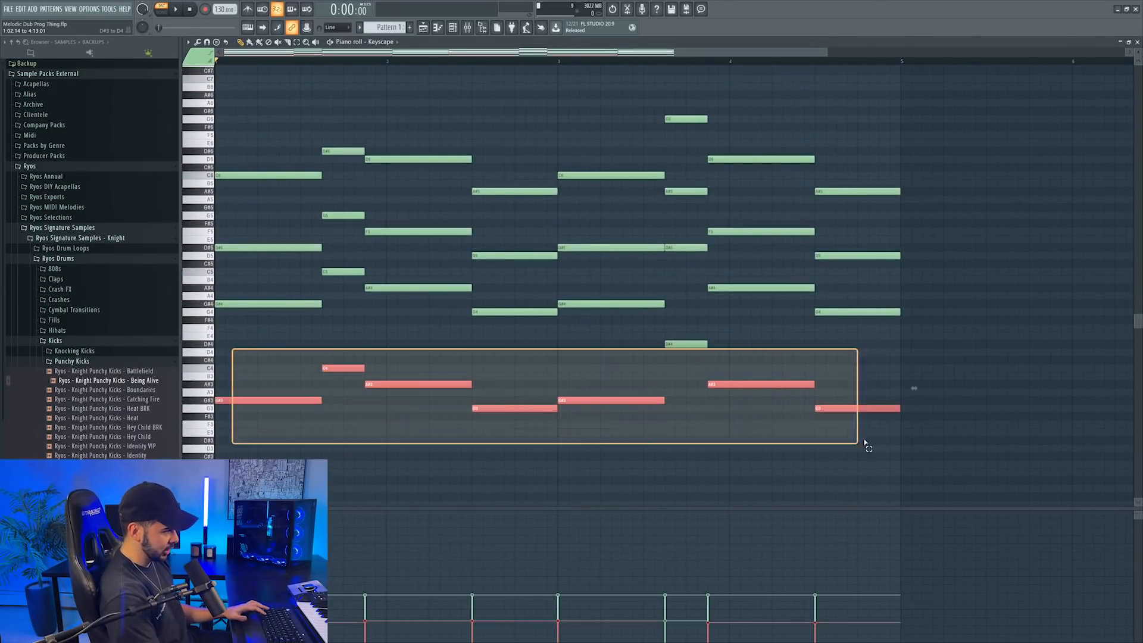
pyautogui.moveTo(249, 341); pyautogui.dragTo(910, 467)
pyautogui.press('Escape')
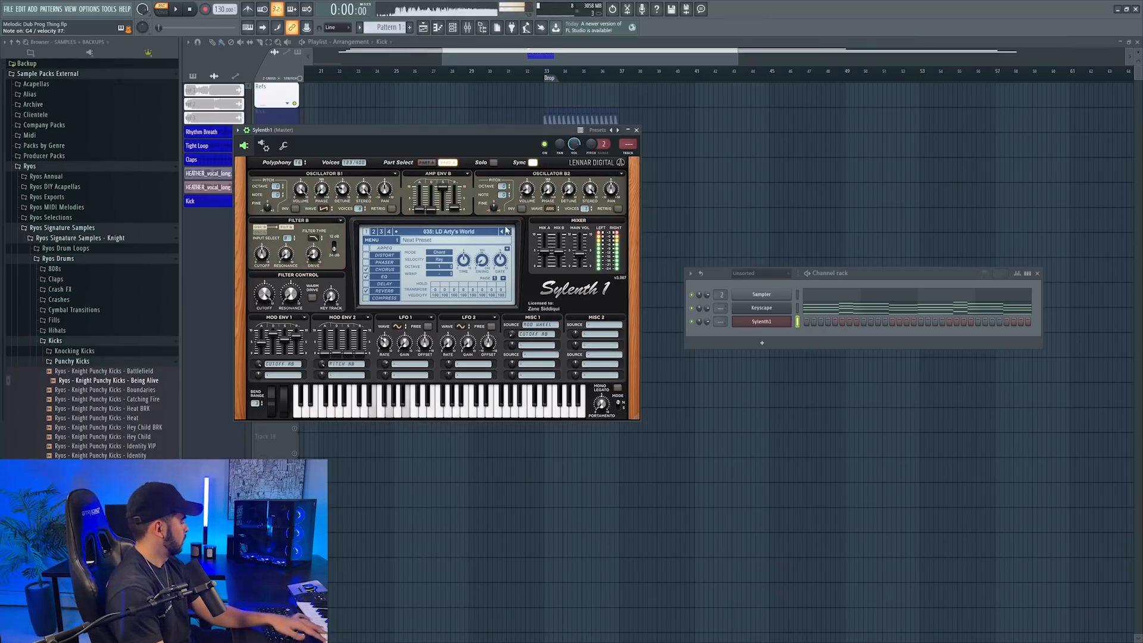
# Step: Route the Sylenth1 channel to a free mixer track and copy the Keyscape chord notes into it
pyautogui.moveTo(569, 131); pyautogui.dragTo(625, 161)
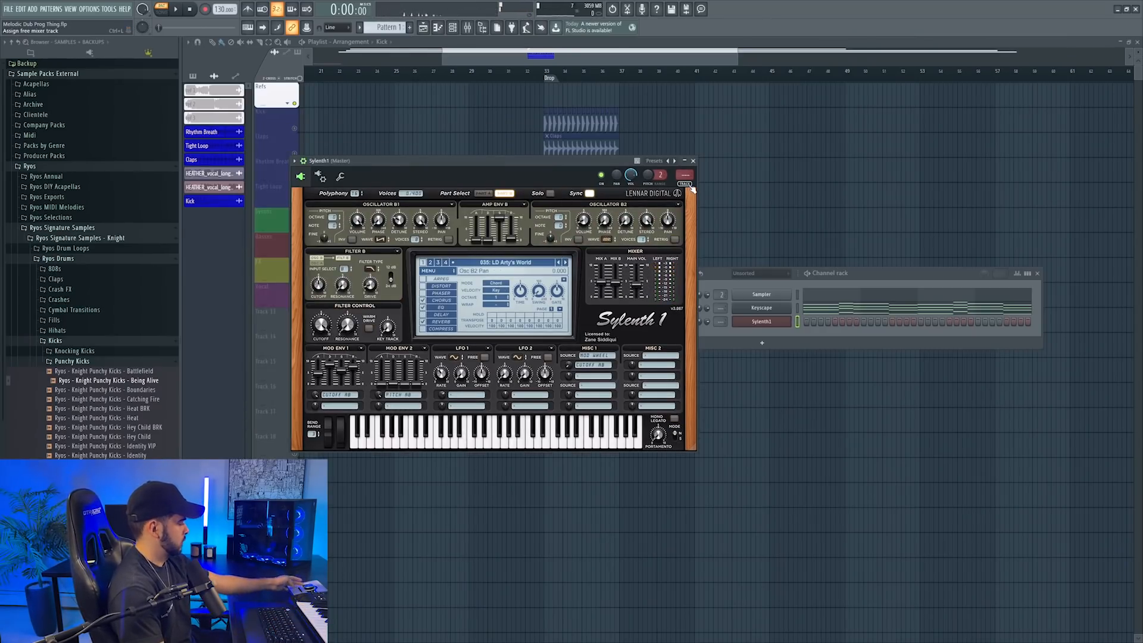
pyautogui.rightClick(789, 320)
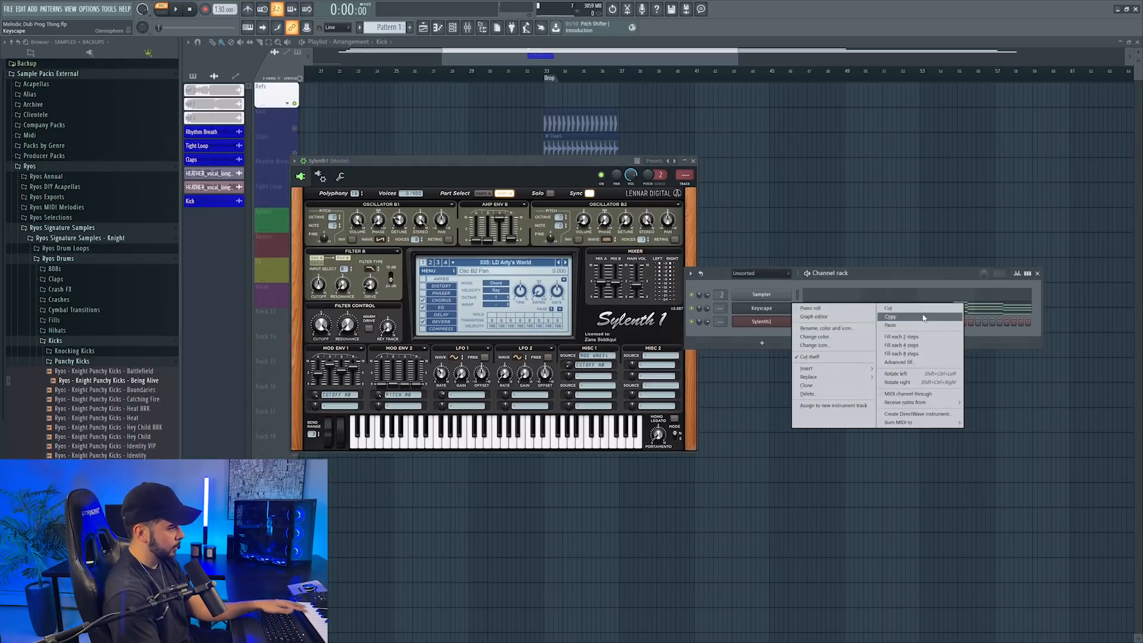
pyautogui.click(890, 338)
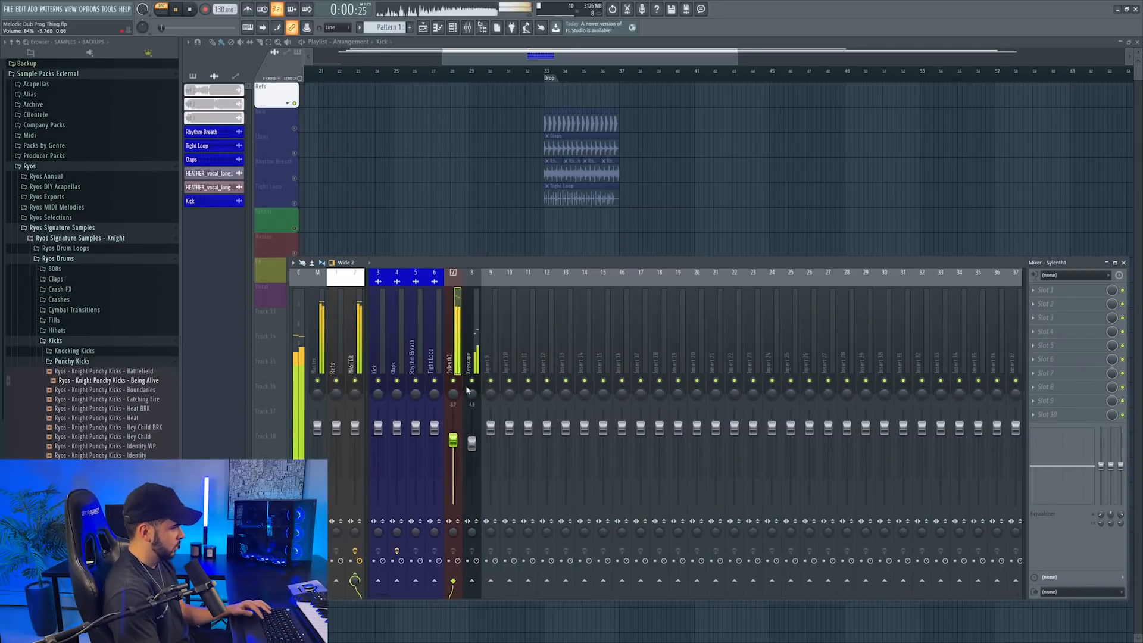
# Step: Load the RYOS_BS - Simple Gritty 1 bass preset in a new Serum channel and assign it to mixer track 9
pyautogui.click(454, 29)
pyautogui.moveTo(836, 273); pyautogui.dragTo(647, 222)
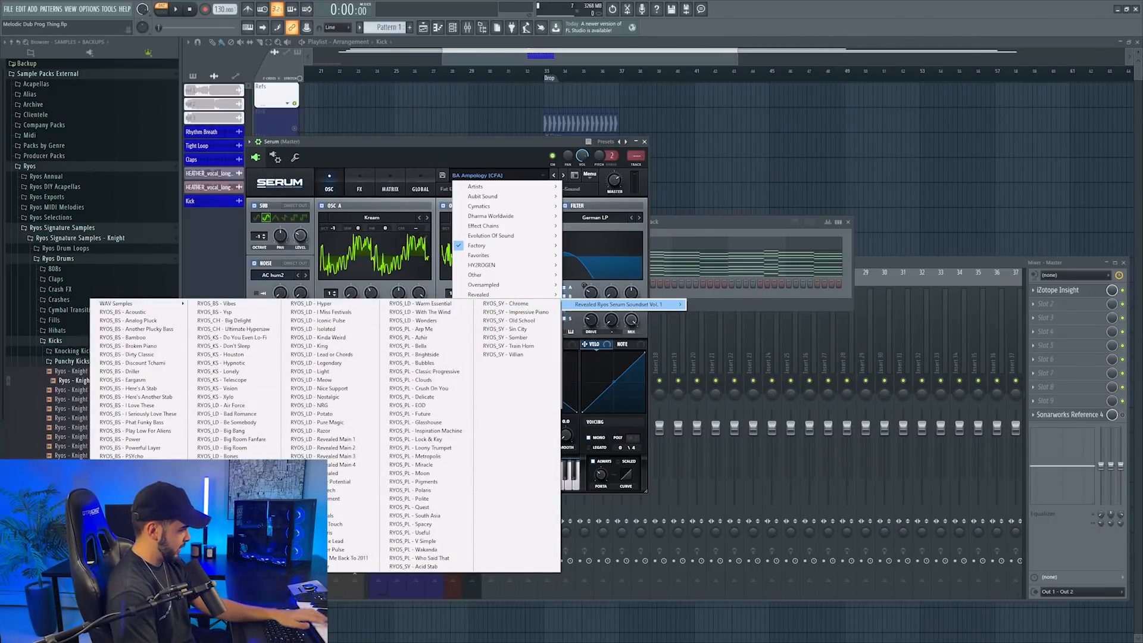
pyautogui.click(137, 508)
pyautogui.moveTo(423, 142); pyautogui.dragTo(552, 317)
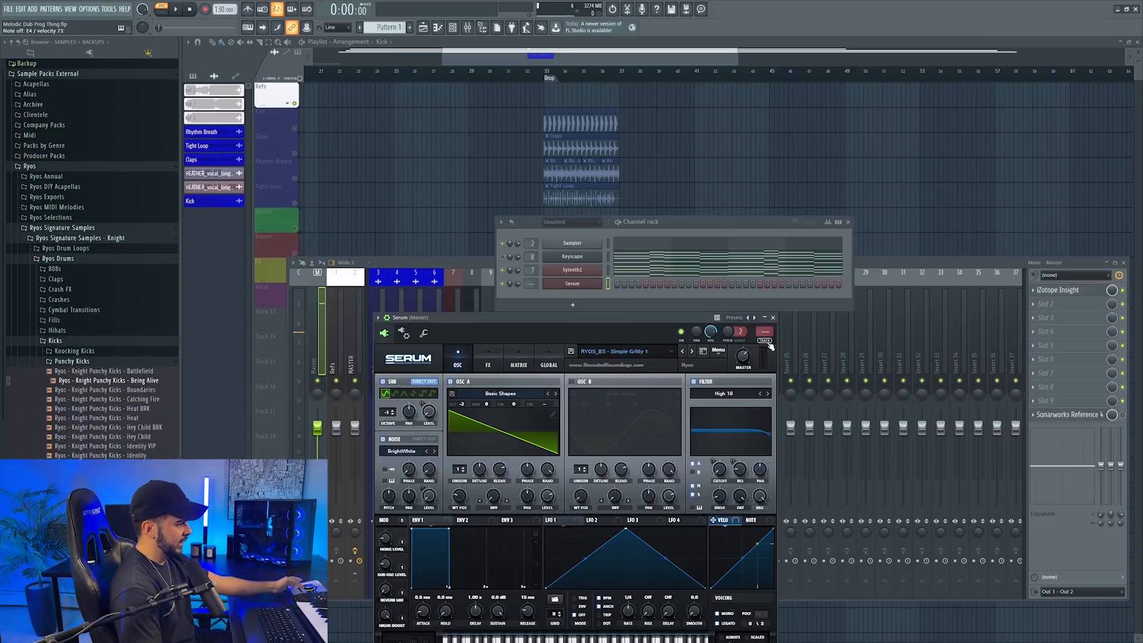
pyautogui.click(766, 337)
pyautogui.click(682, 226)
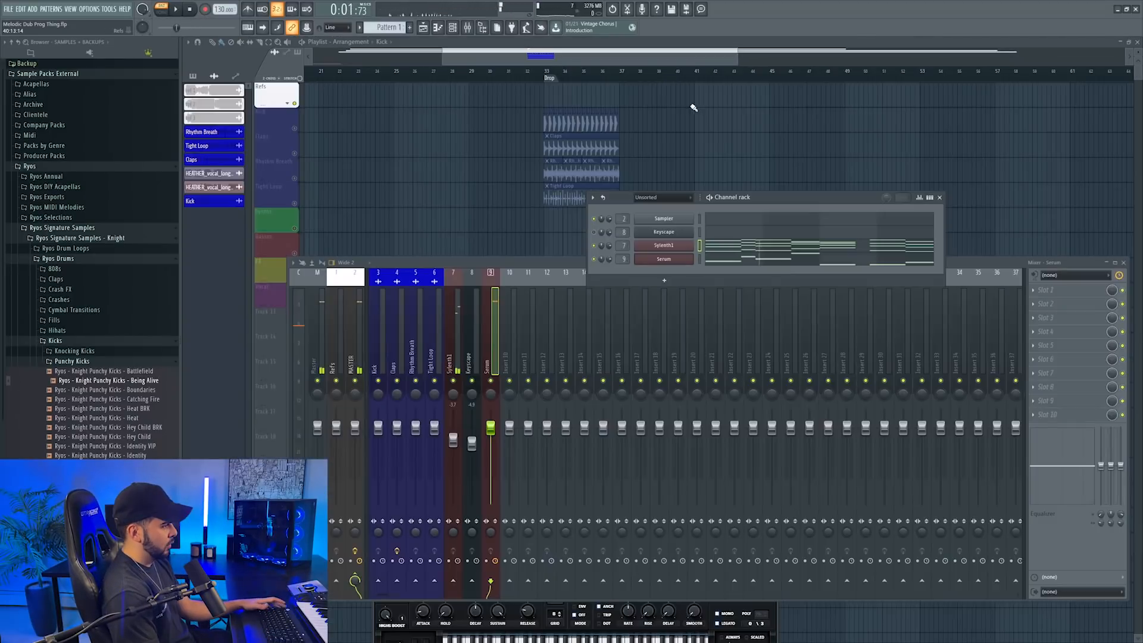
# Step: Replace the last two bar 4 chords of the Sylenth1 progression with F#3–F#4–C#5–A#5 and G#3–G#4–D#5–B5
pyautogui.click(760, 269)
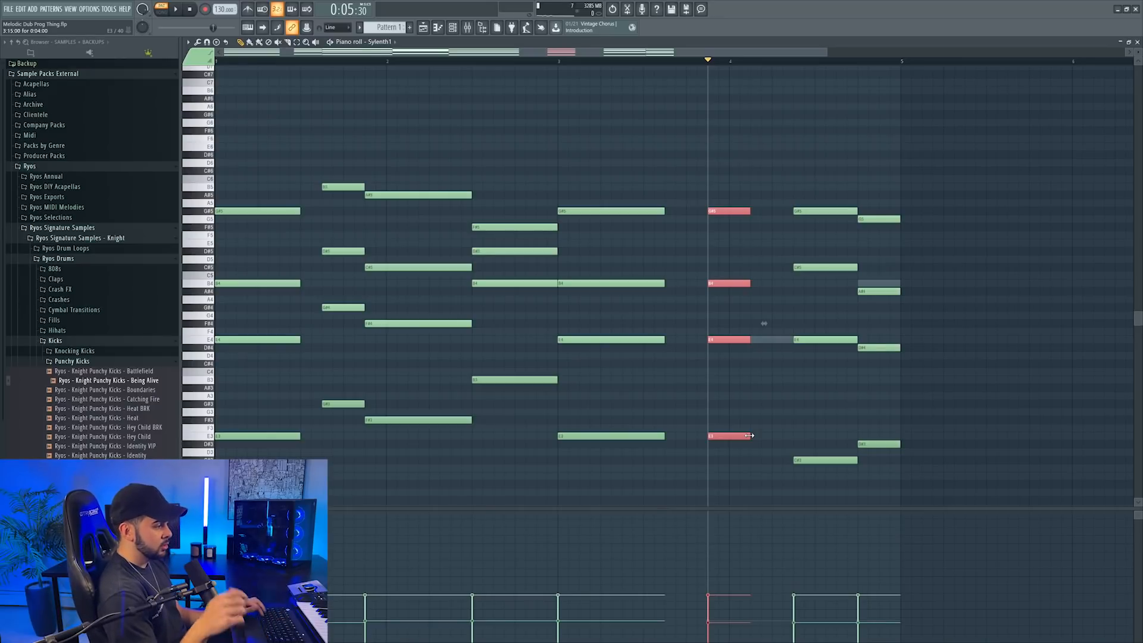
pyautogui.moveTo(813, 193); pyautogui.dragTo(909, 472)
pyautogui.press('Delete')
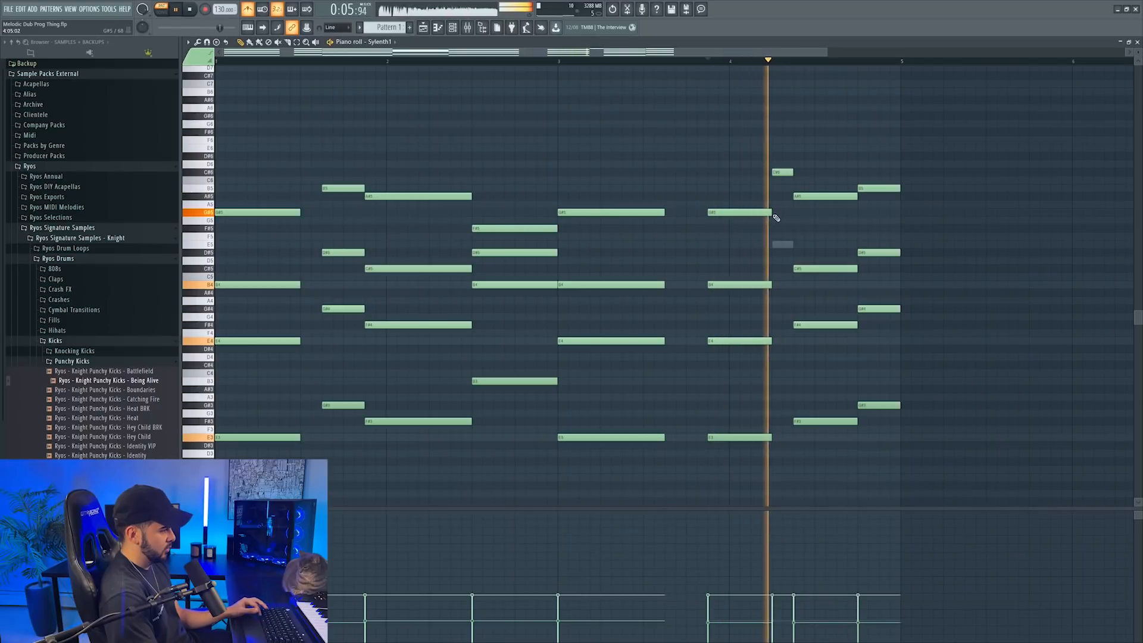
# Step: Insert a short B3–B4–F#5–D#6 passing chord into the bar 4 gap, auditioning it with and without an extra B5
pyautogui.press('space')
pyautogui.moveTo(742, 193); pyautogui.dragTo(827, 443)
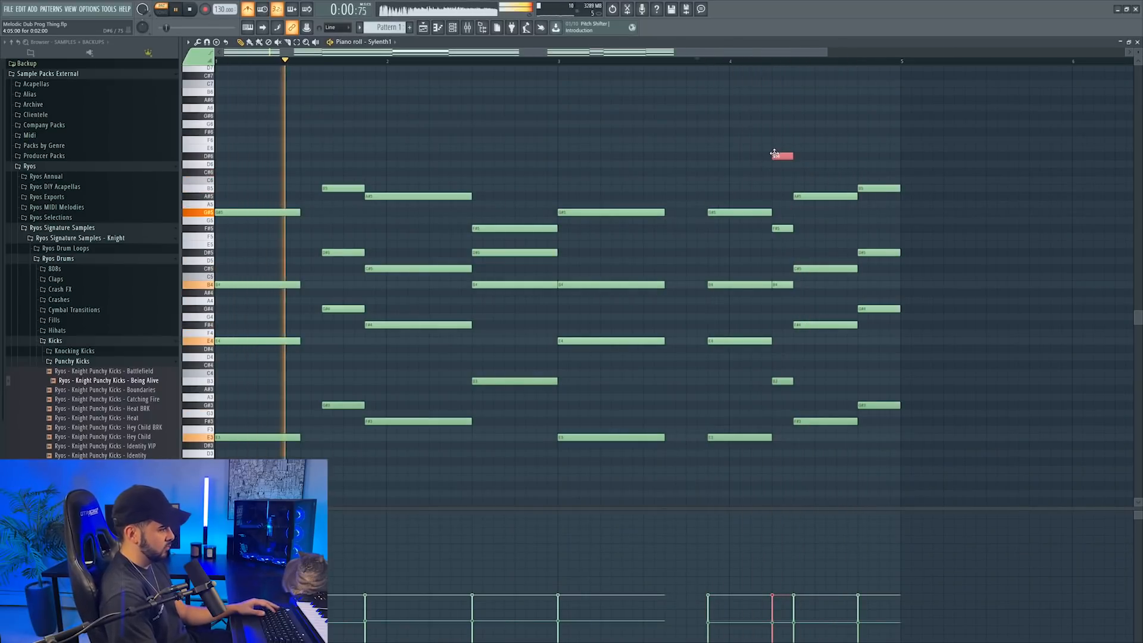
pyautogui.click(781, 187)
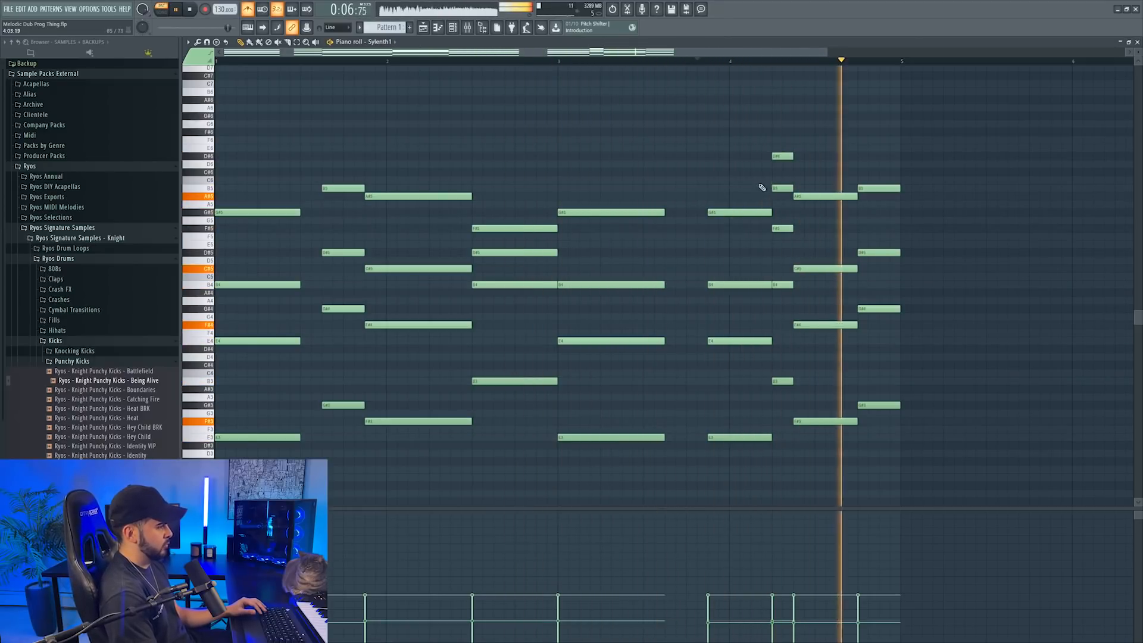
pyautogui.press('space')
pyautogui.click(709, 62)
pyautogui.press('space')
pyautogui.rightClick(783, 156)
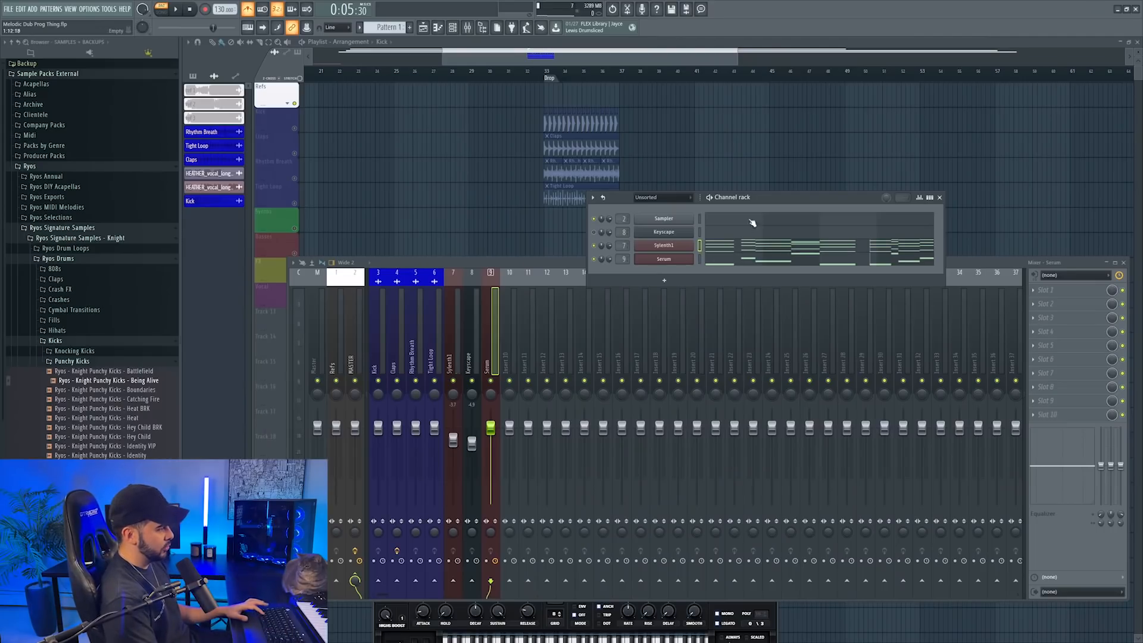
# Step: Place the Main CH pattern on the Synths track and the Simple Gritty Bass pattern on the Basses track at the Drop marker
pyautogui.moveTo(777, 202); pyautogui.dragTo(850, 202)
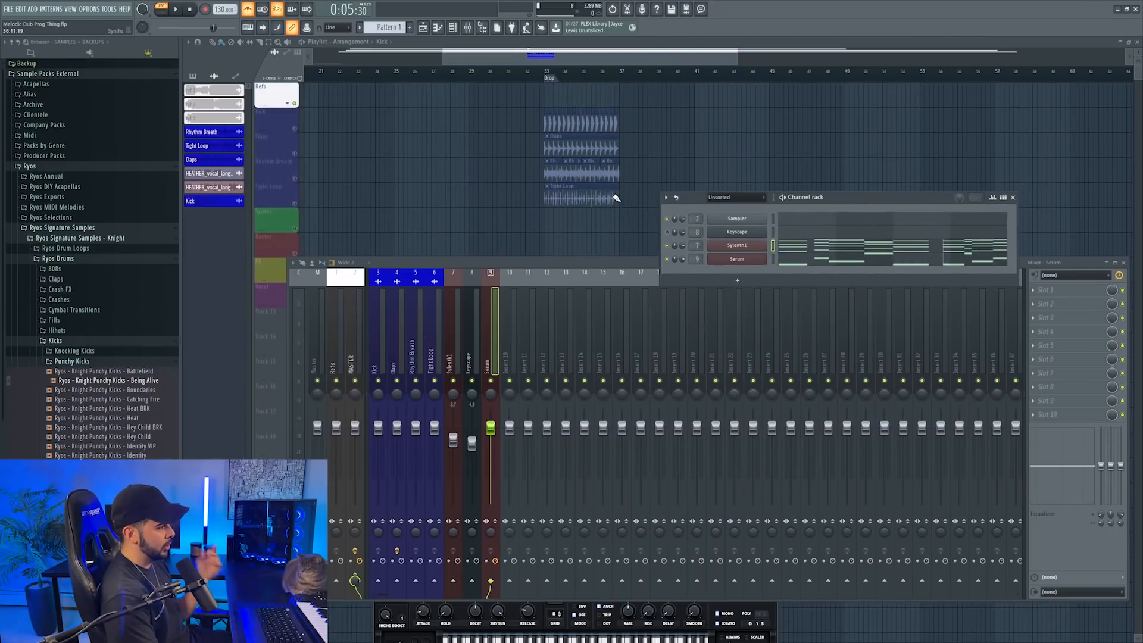
pyautogui.rightClick(723, 252)
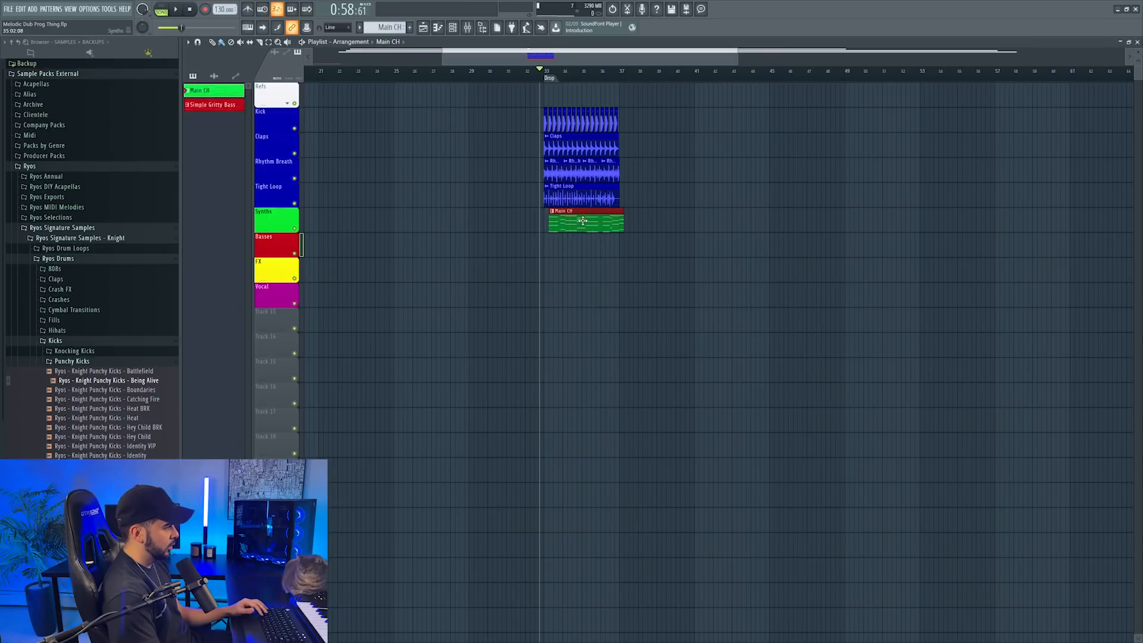
pyautogui.click(546, 241)
# Step: Place the Keyscape chord pattern at the Drop on a new track above Basses, and label it Piano CH in green
pyautogui.click(547, 340)
pyautogui.rightClick(287, 238)
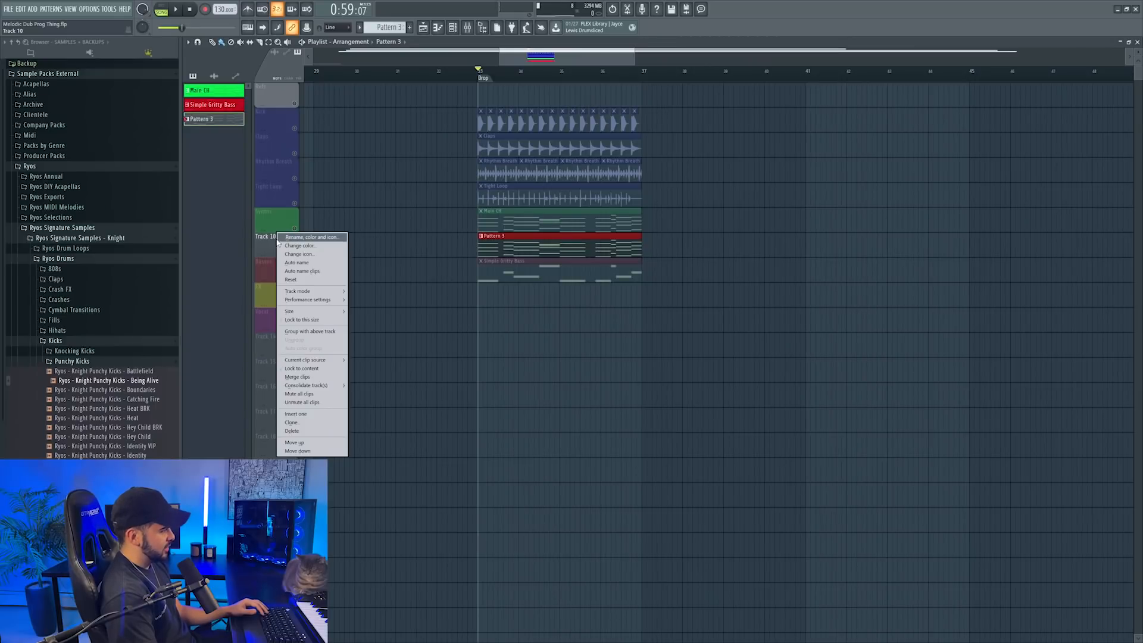
pyautogui.click(278, 240)
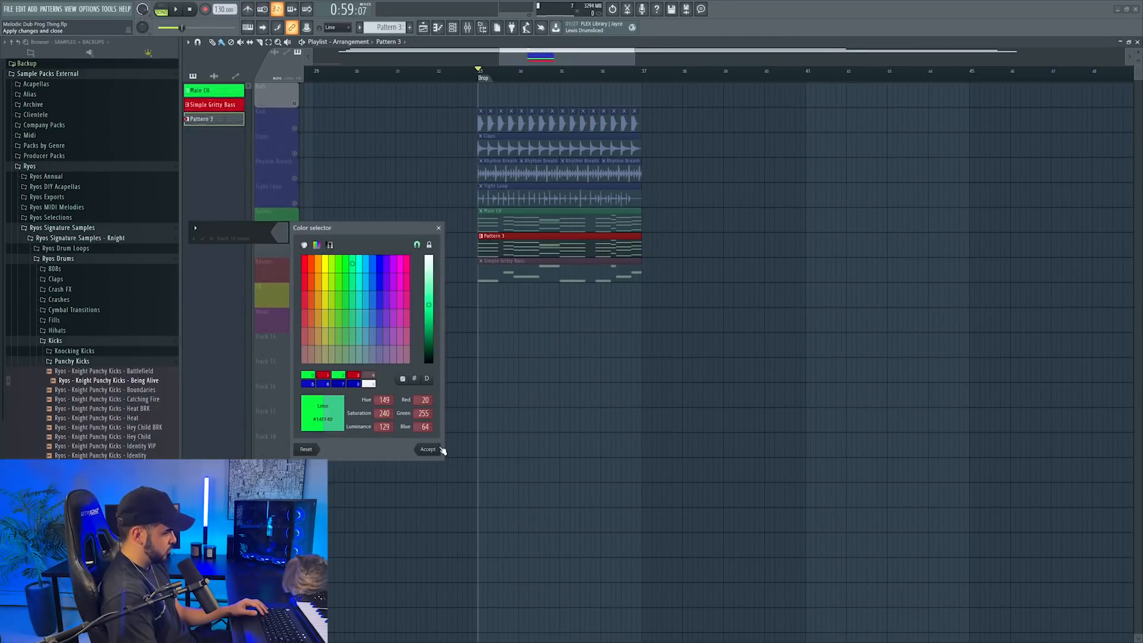
pyautogui.click(441, 450)
# Step: Play back the Piano CH part with the mixer open and review its chords in the piano roll
pyautogui.press('F9')
pyautogui.press('F6')
pyautogui.press('space')
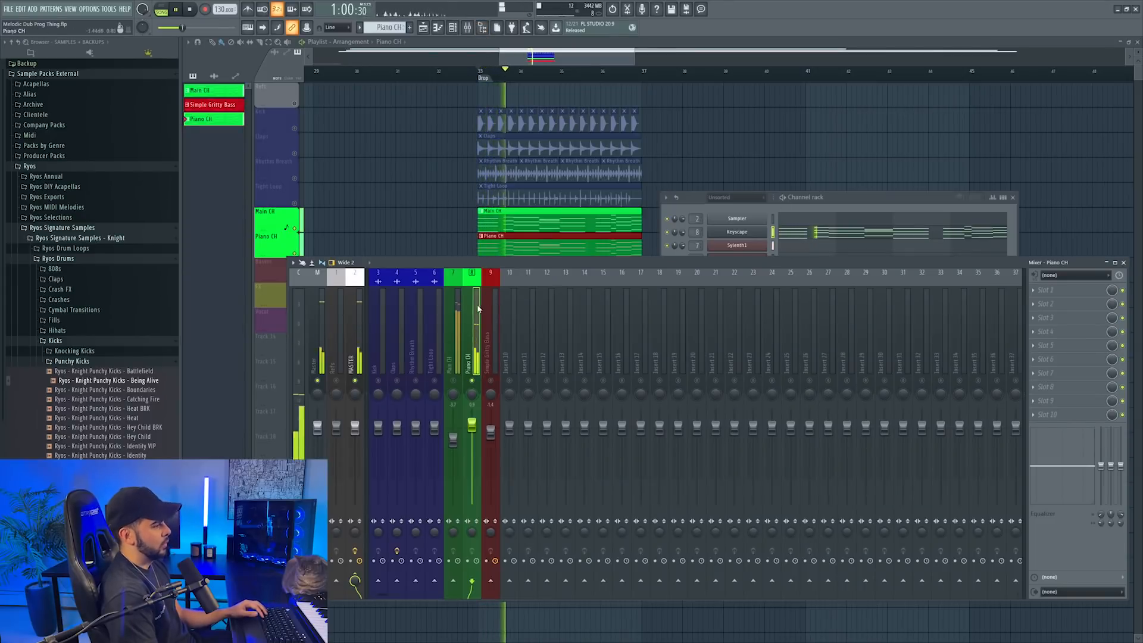
pyautogui.press('space')
pyautogui.click(803, 234)
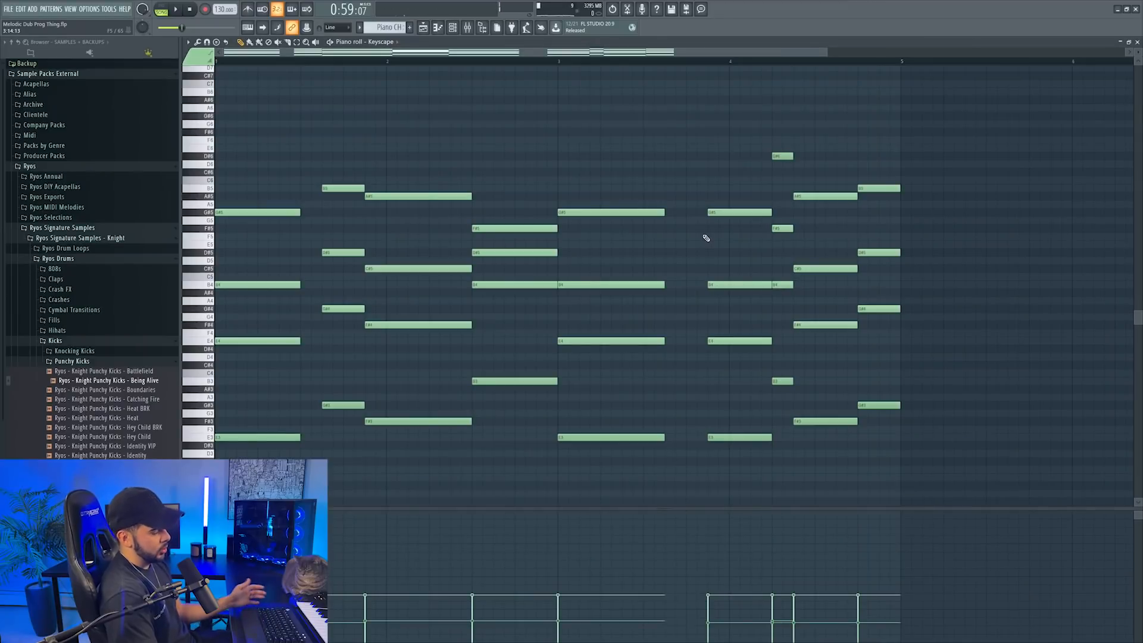
pyautogui.moveTo(226, 152); pyautogui.dragTo(847, 464)
pyautogui.press('F7')
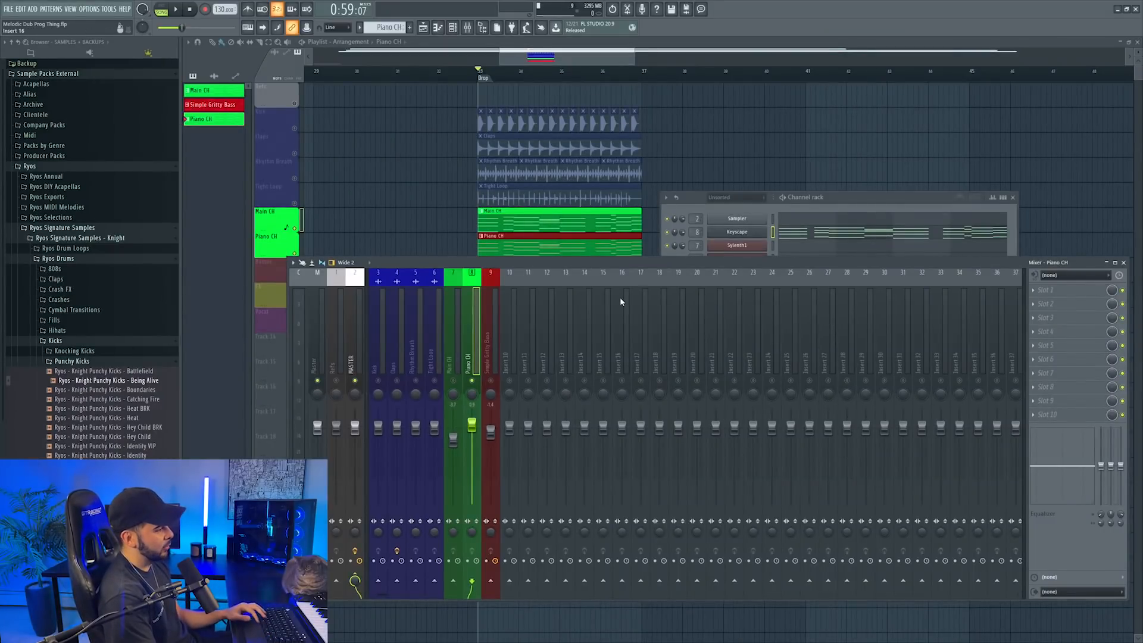
# Step: Add FocusOne with the Hybrid Piano user preset to the Piano CH mixer track and audition it
pyautogui.click(1064, 291)
pyautogui.press('Escape')
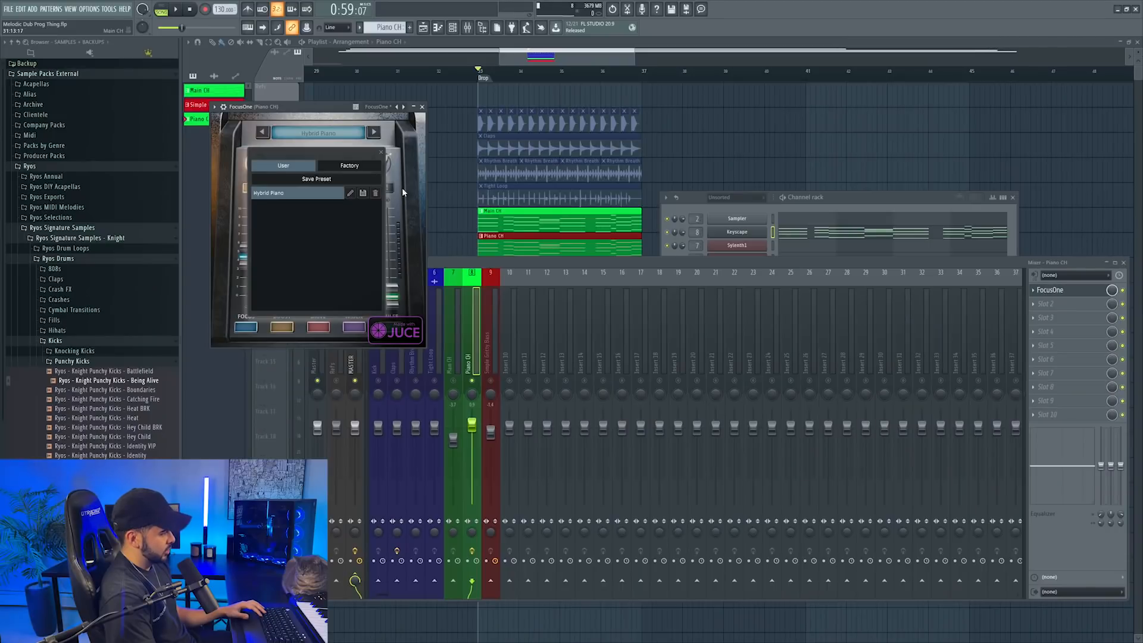
pyautogui.press('space')
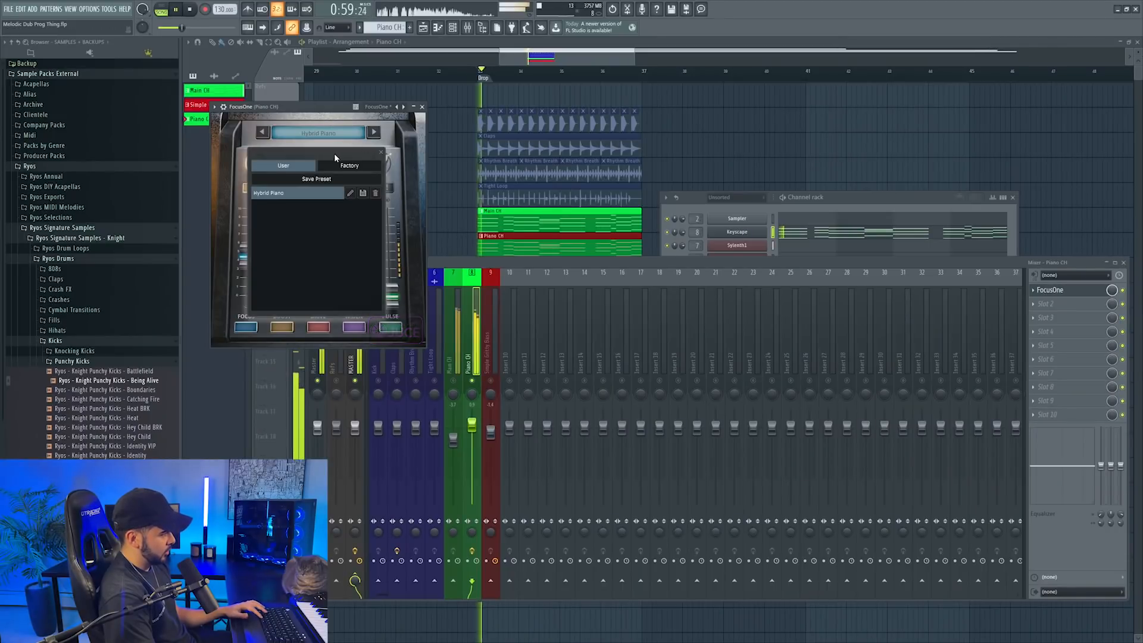
pyautogui.click(422, 108)
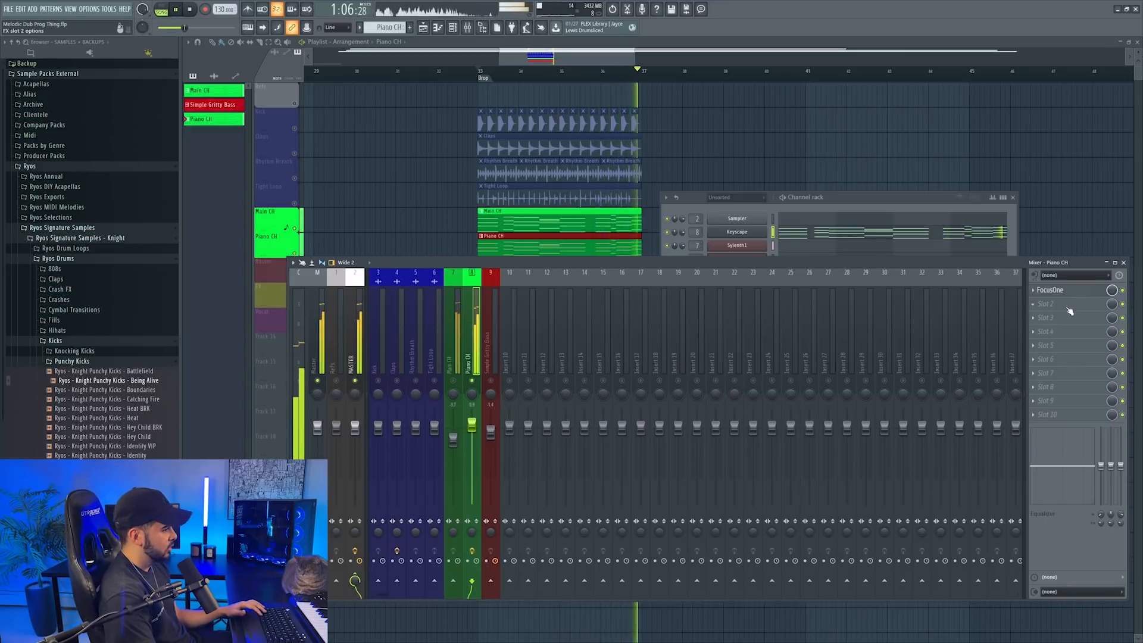
pyautogui.press('space')
# Step: Add Cymatics Origin to the Piano CH's second effect slot and step through its presets during playback
pyautogui.click(1048, 317)
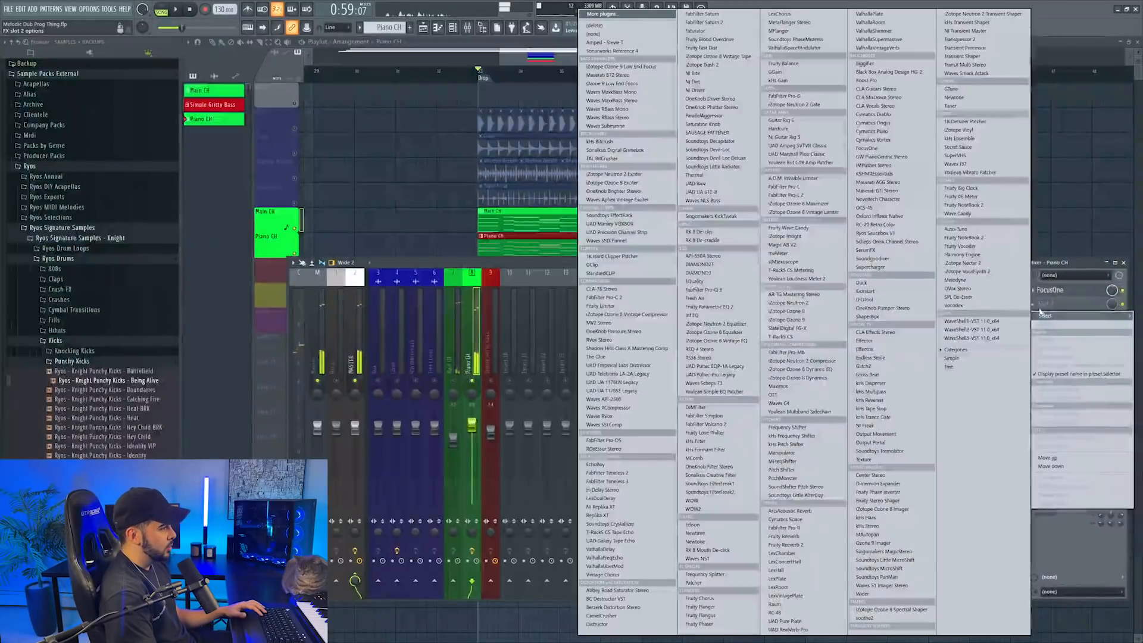
pyautogui.click(902, 124)
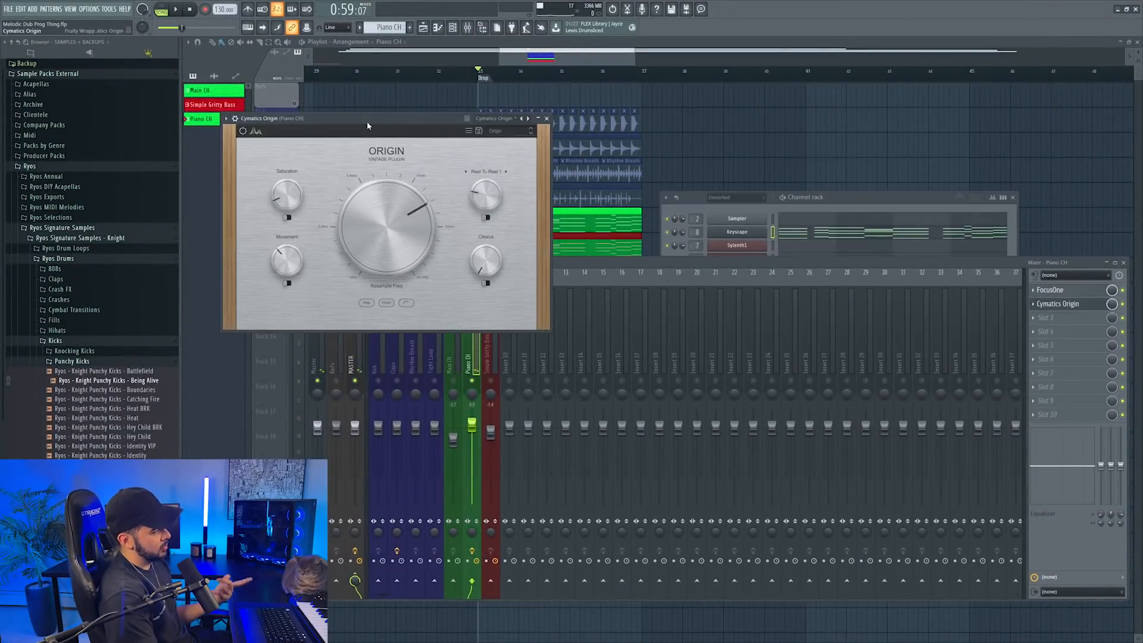
pyautogui.moveTo(355, 118); pyautogui.dragTo(654, 254)
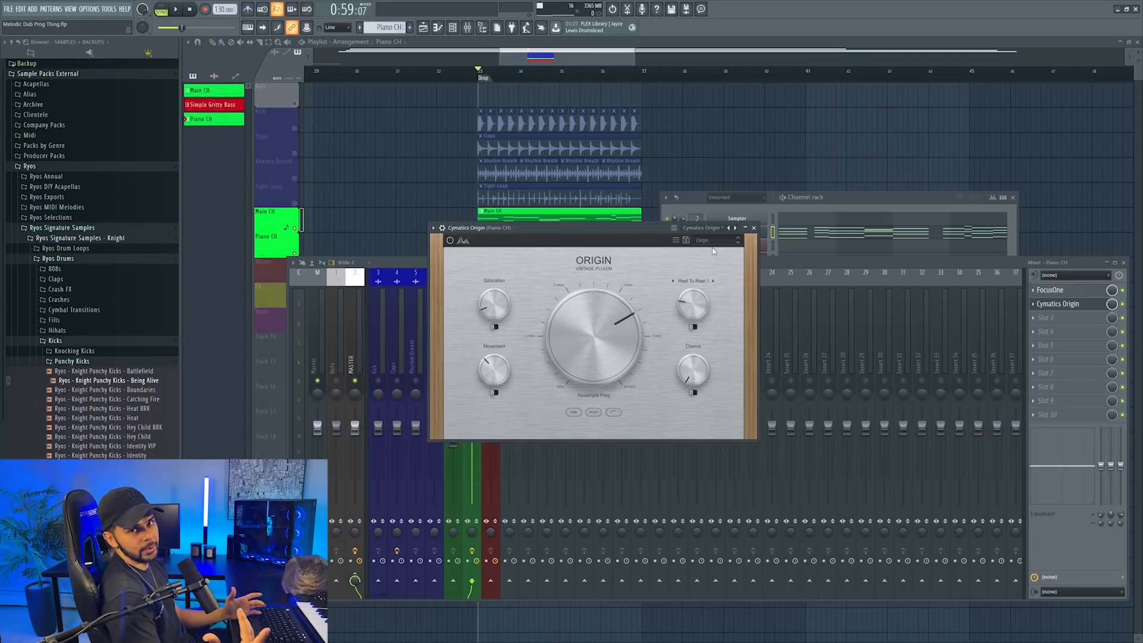
pyautogui.press('space')
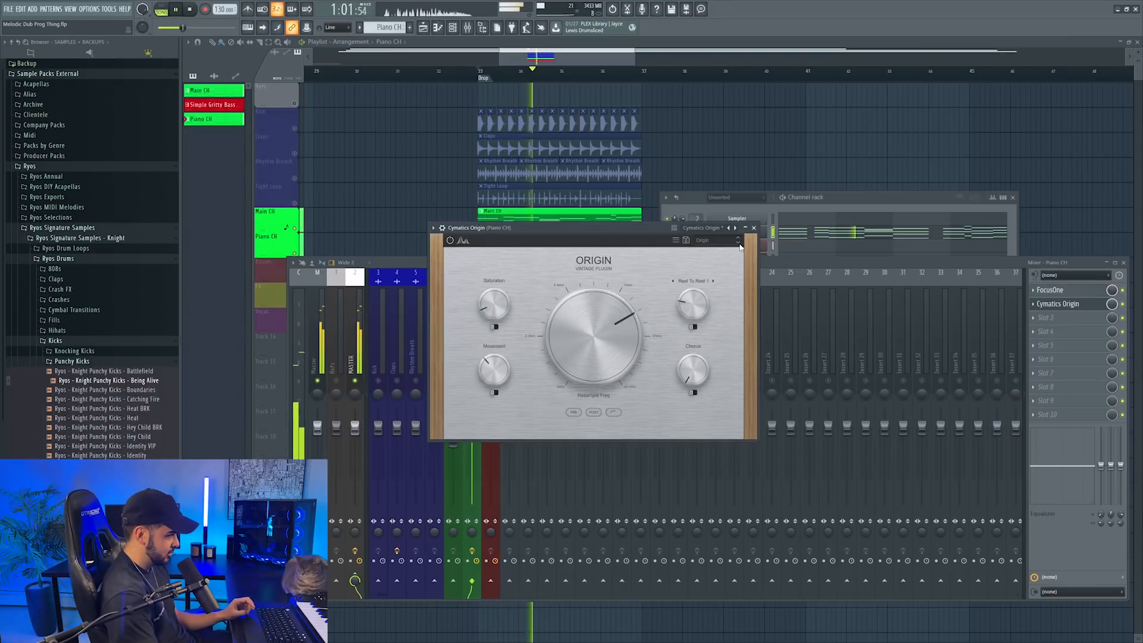
pyautogui.click(739, 242)
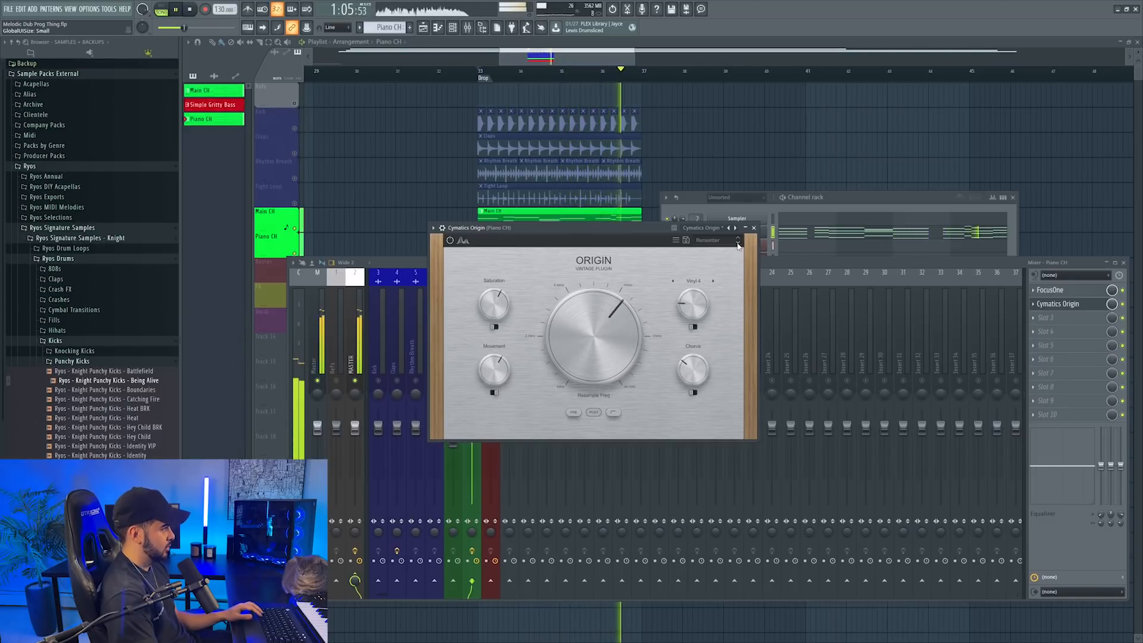
pyautogui.click(739, 243)
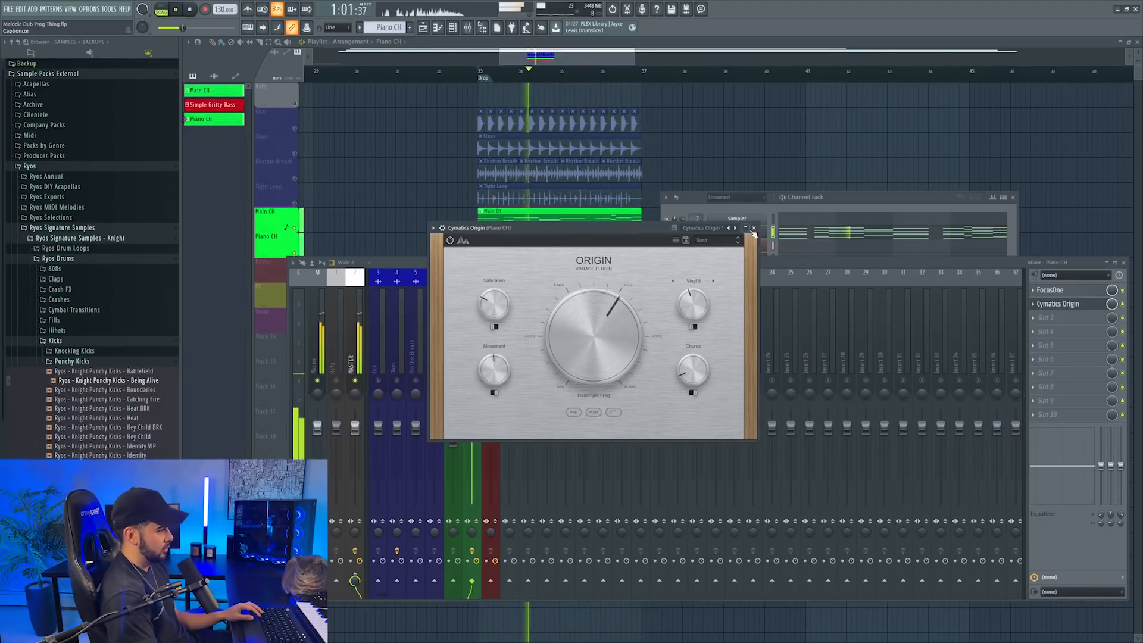
# Step: Unsolo the Piano CH mixer track and set up a Chord GRP mixer track for the chord layers
pyautogui.click(456, 390)
pyautogui.press('space')
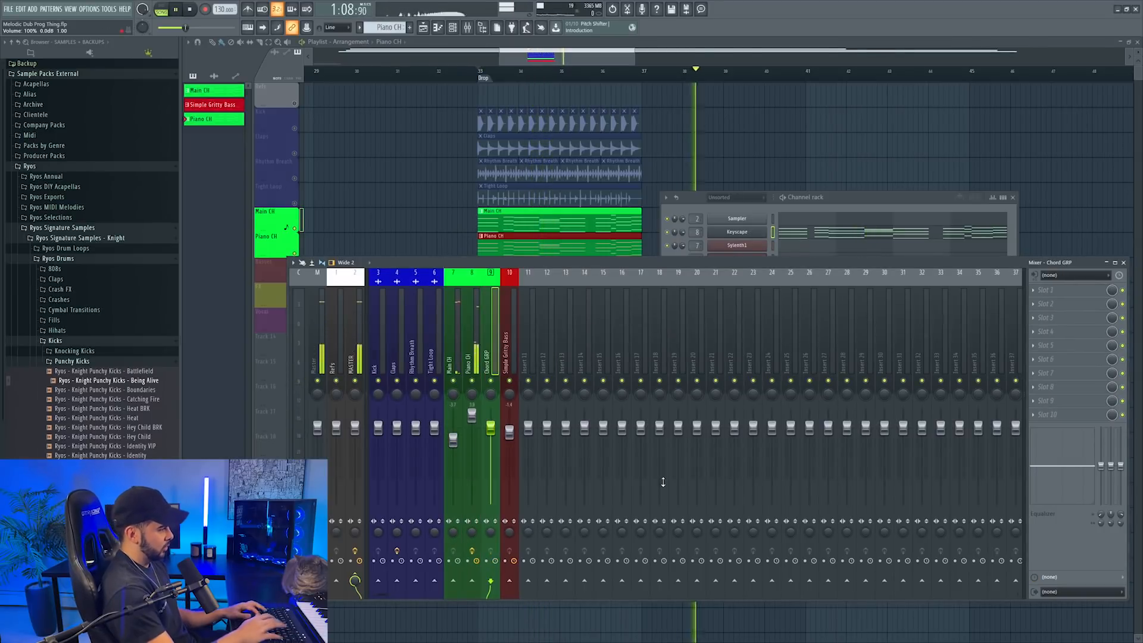
# Step: Clone the Sylenth1 channel in Pattern 4 and assign the clone to mixer track 10
pyautogui.rightClick(743, 249)
pyautogui.click(783, 323)
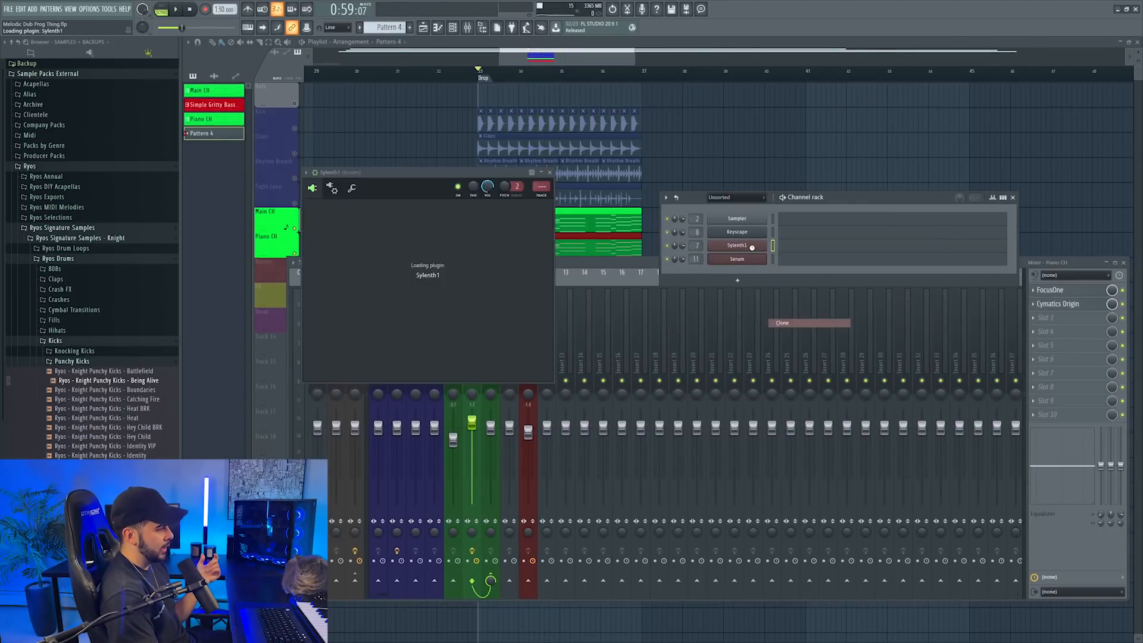
pyautogui.hotkey('ctrl', 'l')
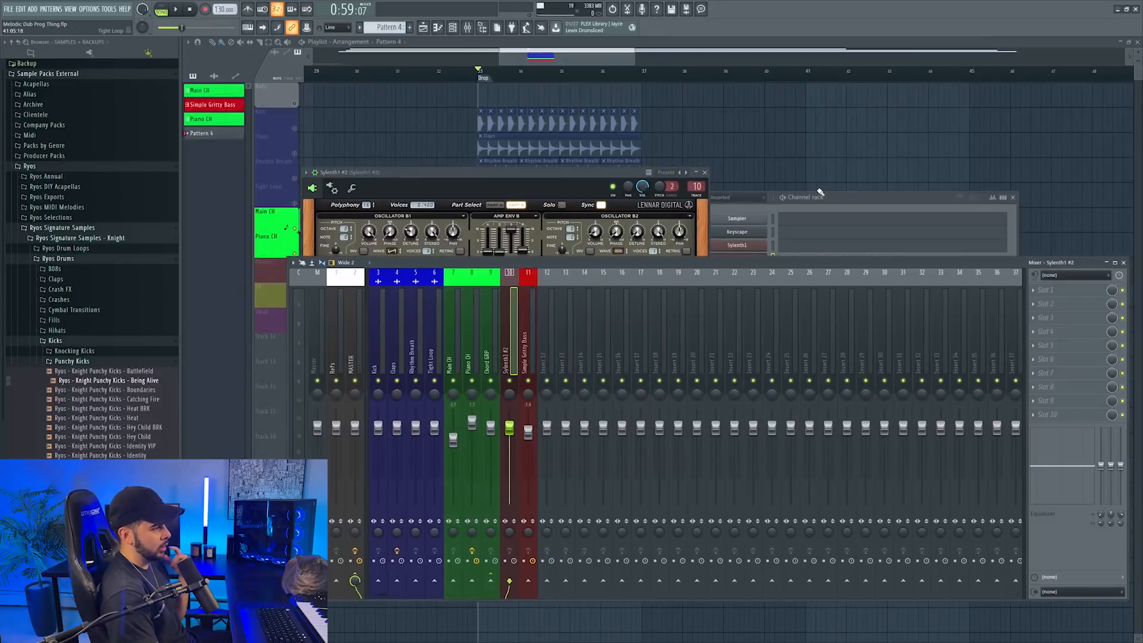
# Step: Copy the chord progression into the cloned Sylenth1's piano roll, transpose it up one octave and play it back
pyautogui.click(828, 198)
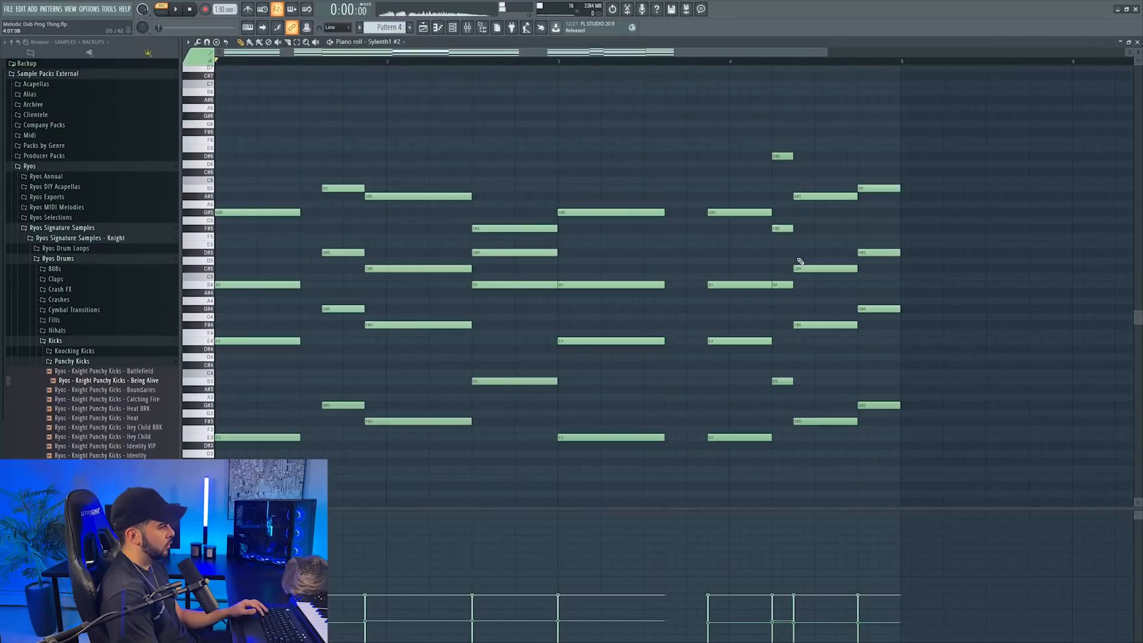
pyautogui.hotkey('ctrl', 'Up')
pyautogui.press('space')
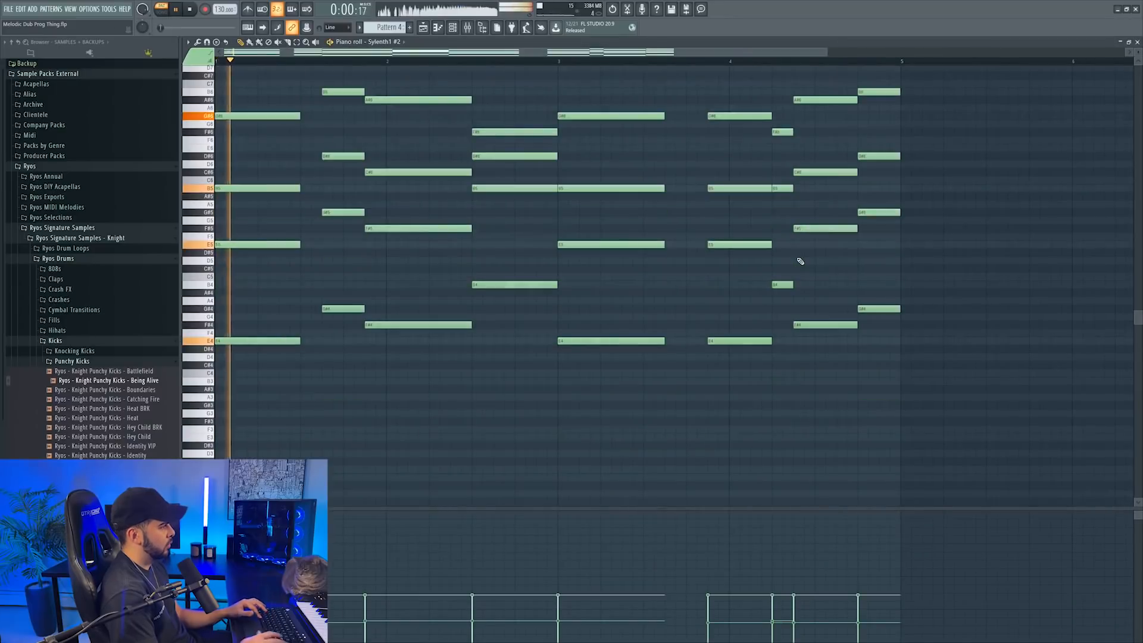
pyautogui.press('F7')
# Step: Place Pattern 4 on Track 14 at the Drop marker, removing the misplaced Claps clip
pyautogui.click(1089, 263)
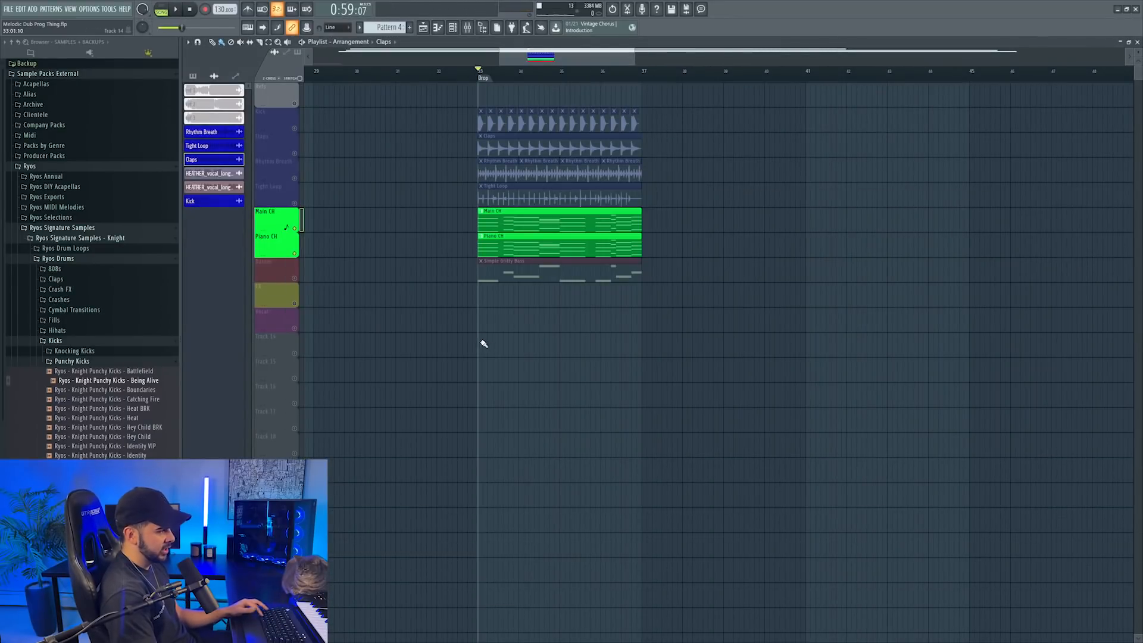
pyautogui.click(485, 347)
pyautogui.rightClick(527, 353)
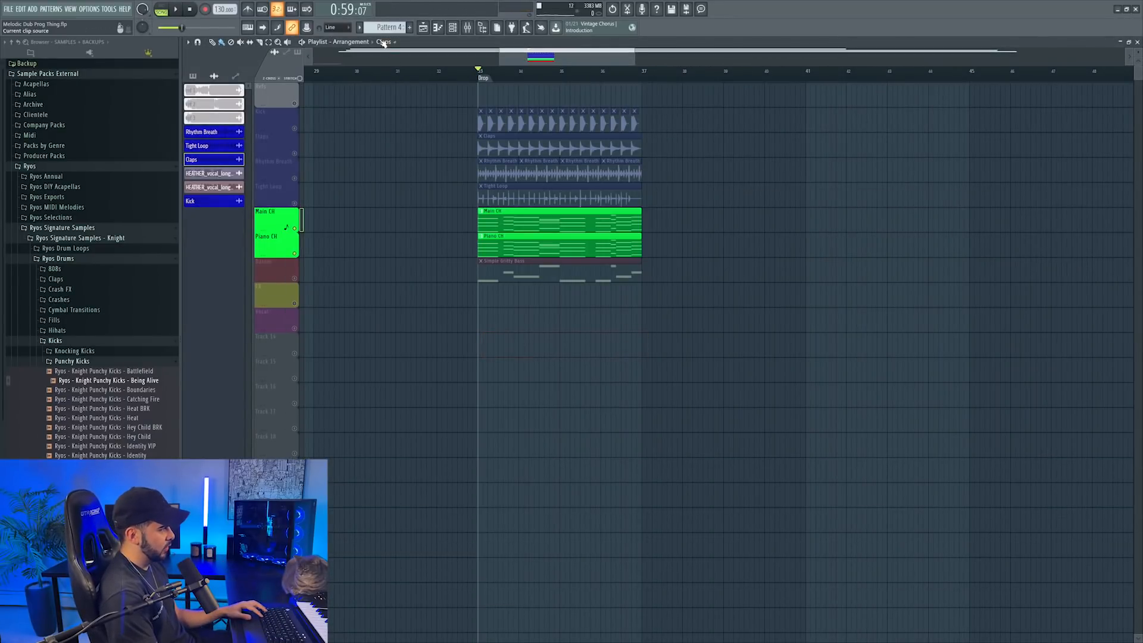
pyautogui.click(385, 28)
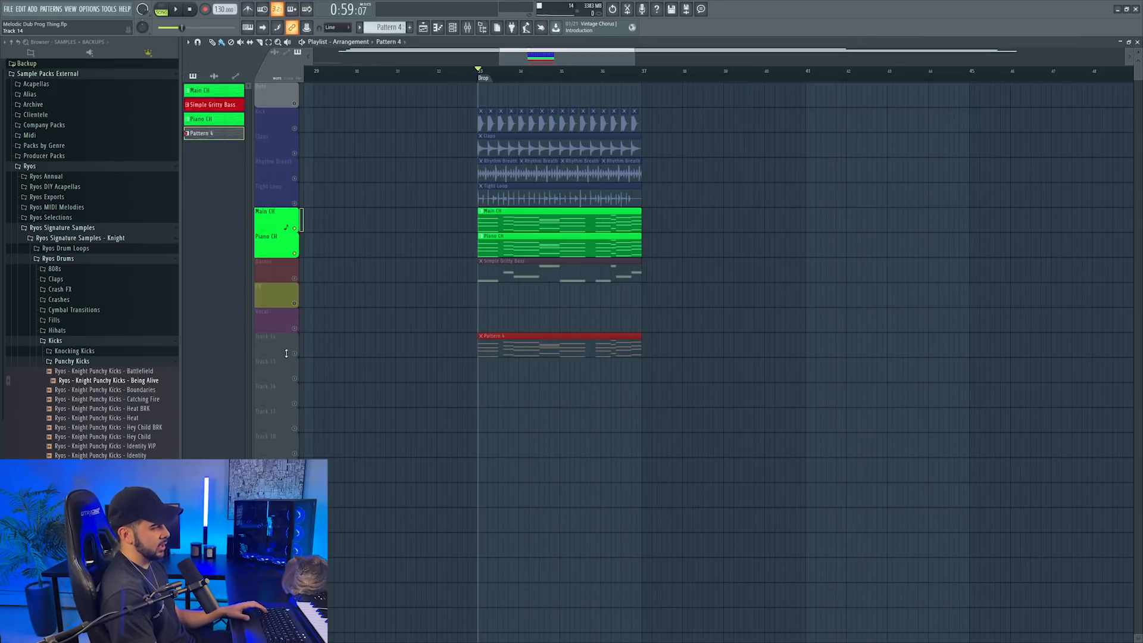
# Step: Move the Pattern 4 track up between Main CH and Piano CH, unmute it and play the chord layers together
pyautogui.moveTo(282, 352); pyautogui.dragTo(285, 244)
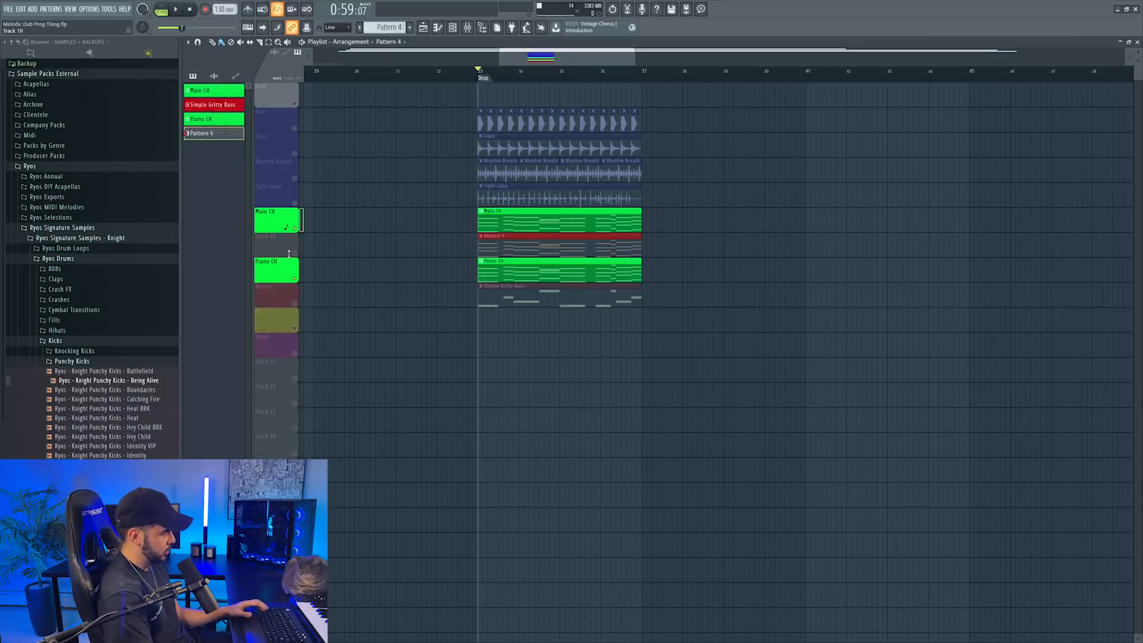
pyautogui.rightClick(292, 235)
pyautogui.click(281, 249)
pyautogui.rightClick(294, 253)
pyautogui.press('space')
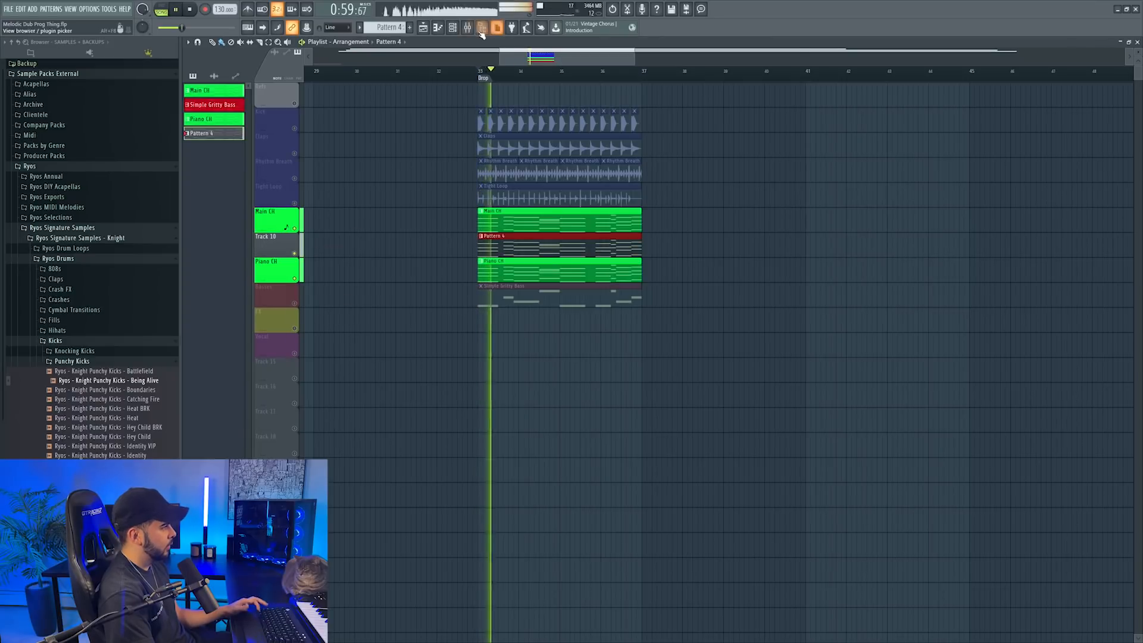
# Step: Compare the chords with and without the Support CH mixer track during playback and raise its level slightly
pyautogui.press('F9')
pyautogui.rightClick(475, 381)
pyautogui.rightClick(476, 381)
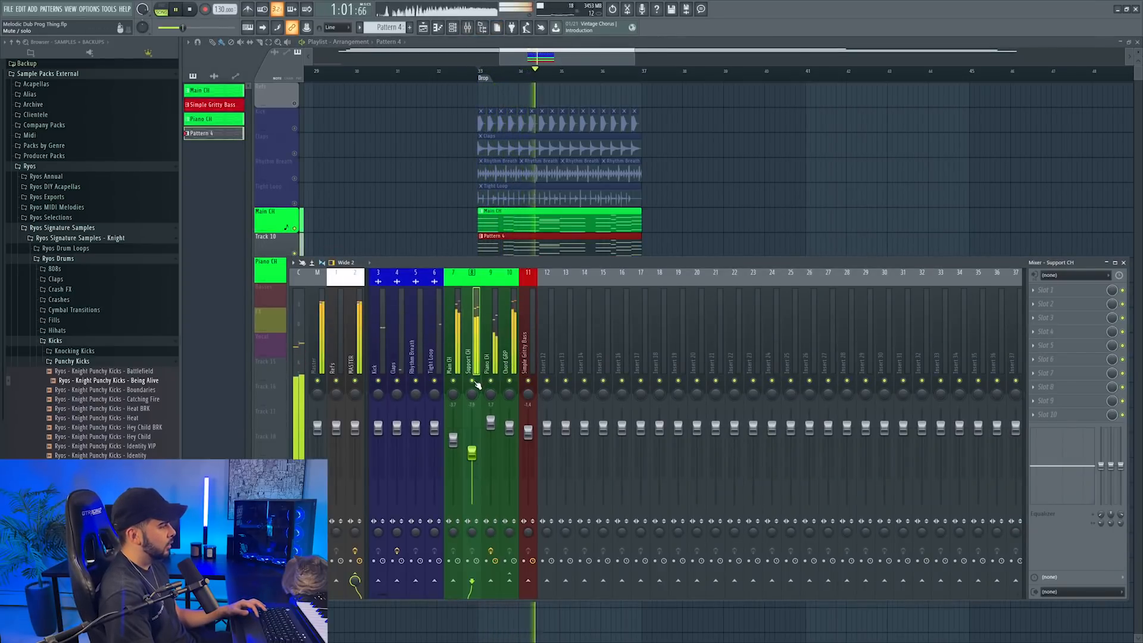
pyautogui.click(473, 382)
pyautogui.click(473, 382)
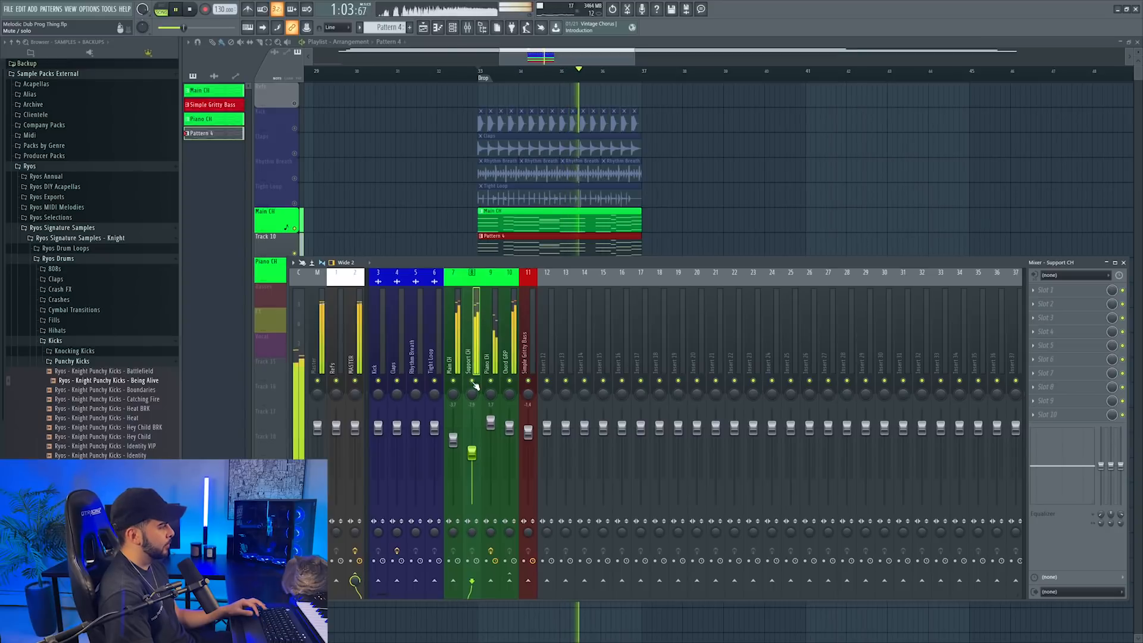
pyautogui.moveTo(470, 459); pyautogui.dragTo(468, 455)
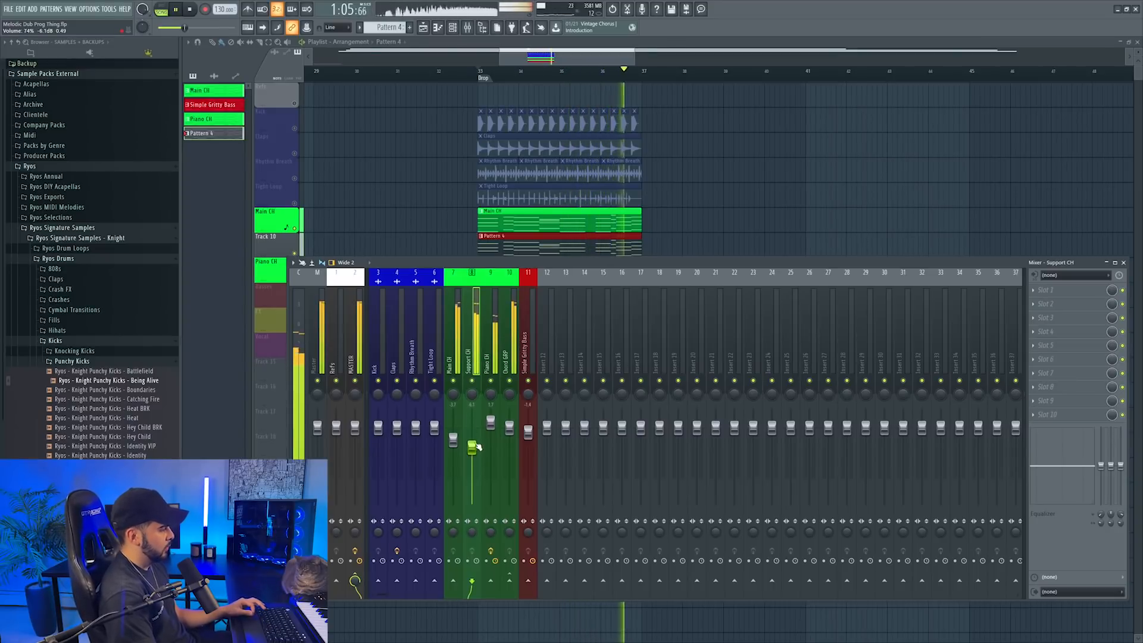
pyautogui.press('space')
# Step: Open Cymatics Origin on the Piano CH mixer track and audition its presets, choosing Tape Drive Chorus
pyautogui.click(488, 366)
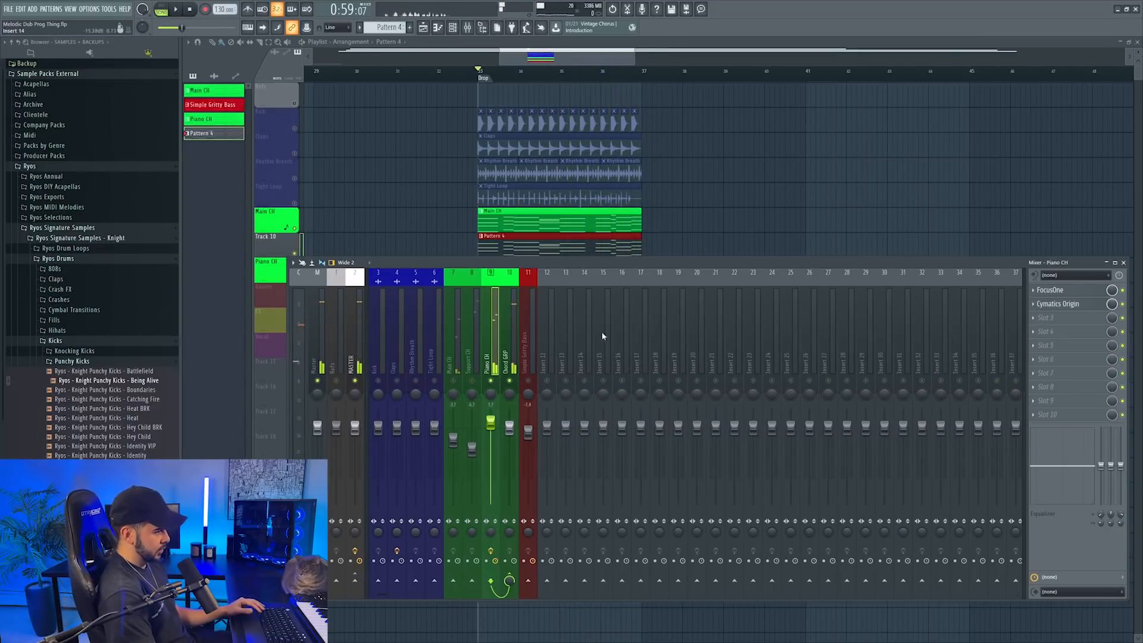
pyautogui.click(1070, 305)
pyautogui.press('space')
pyautogui.click(1071, 305)
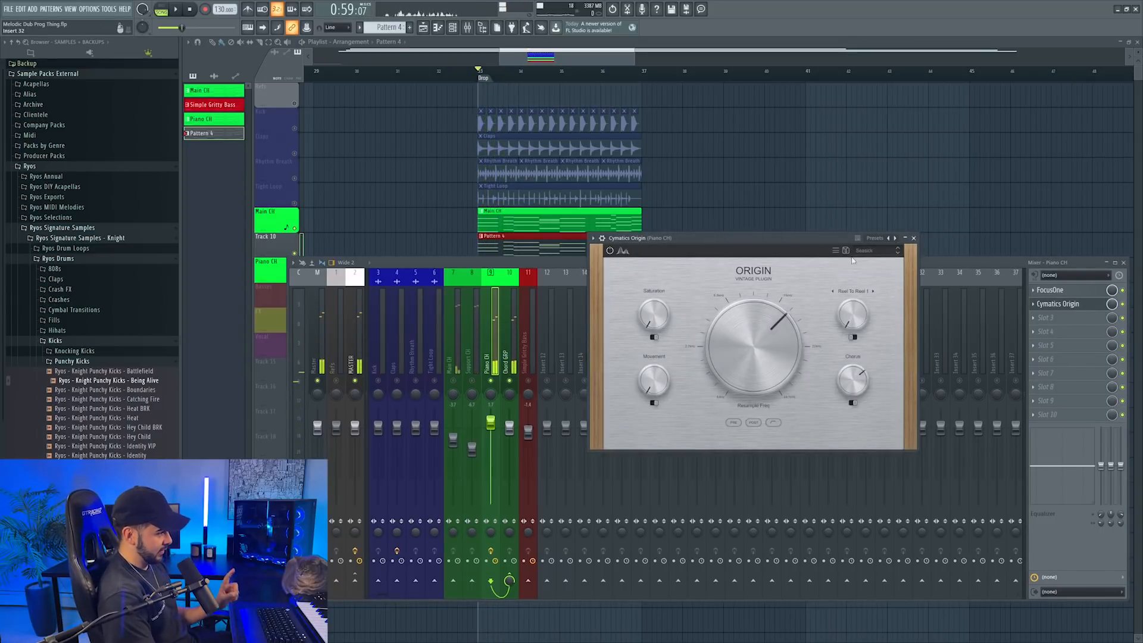
pyautogui.click(898, 255)
pyautogui.click(897, 254)
pyautogui.press('space')
pyautogui.click(898, 253)
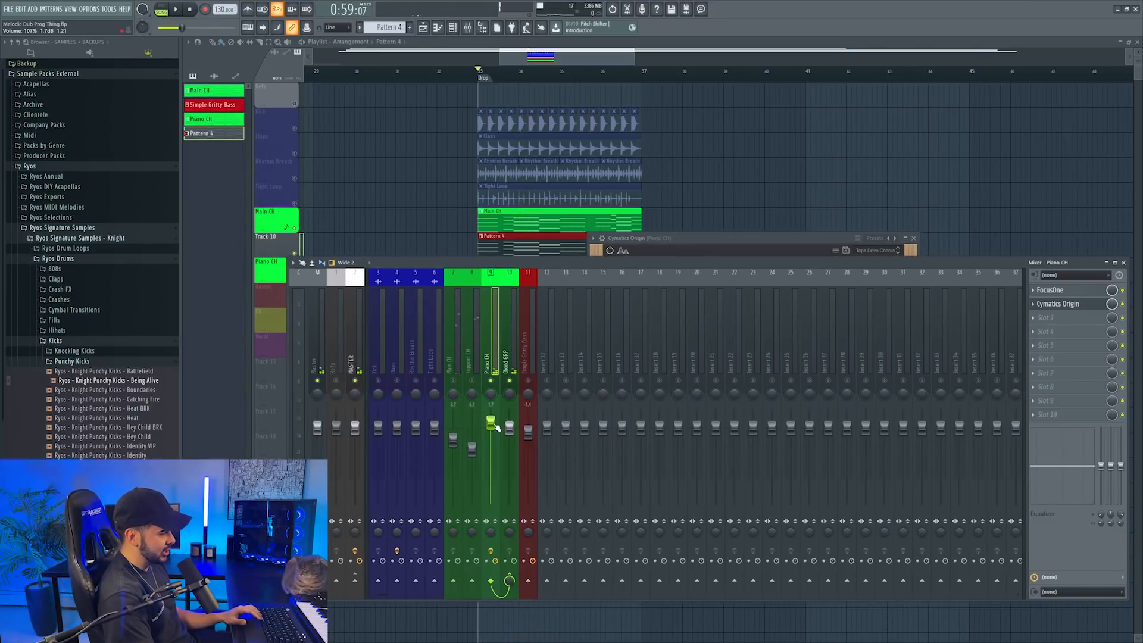
pyautogui.press('space')
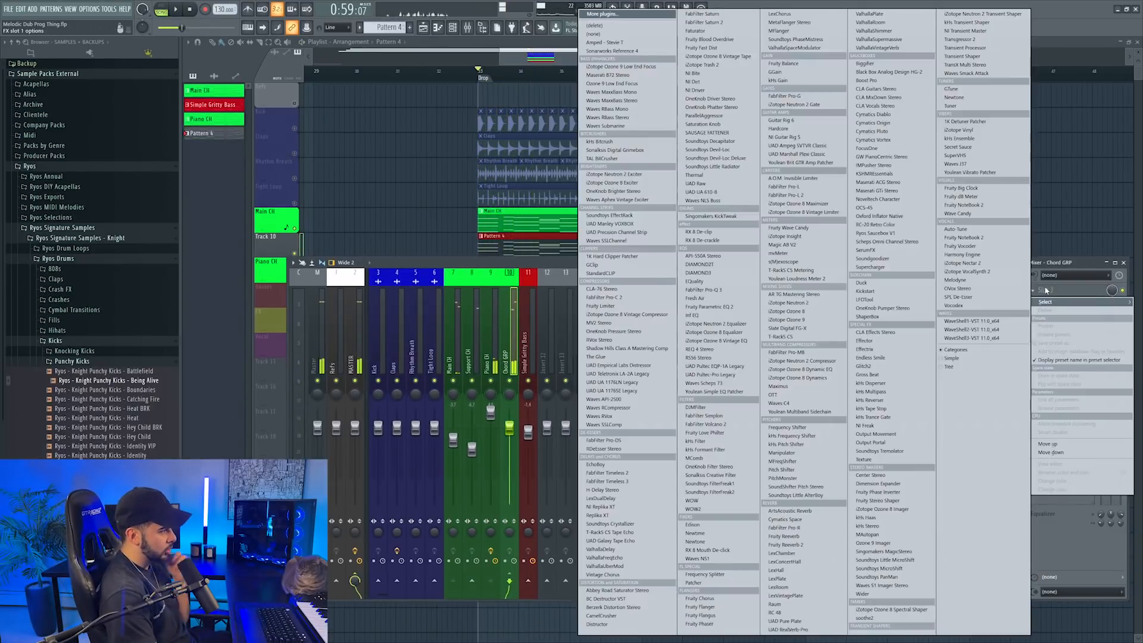
# Step: Insert Maserati GTi Stereo on the Chord GRP mixer track and set its Sensitivity to -9.8 during playback
pyautogui.click(899, 190)
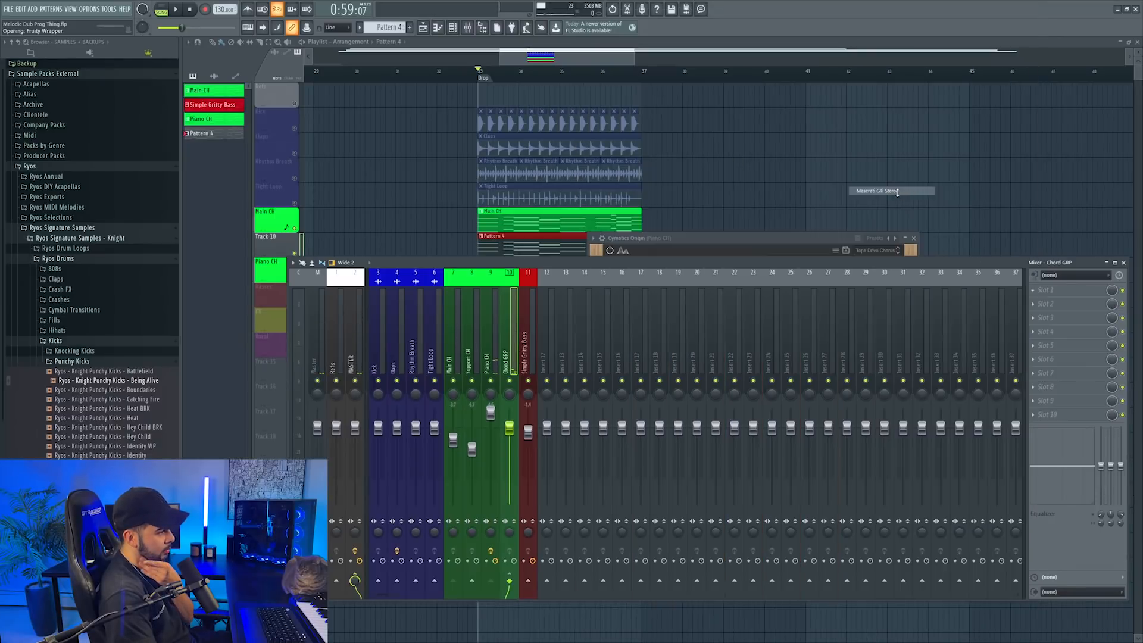
pyautogui.press('space')
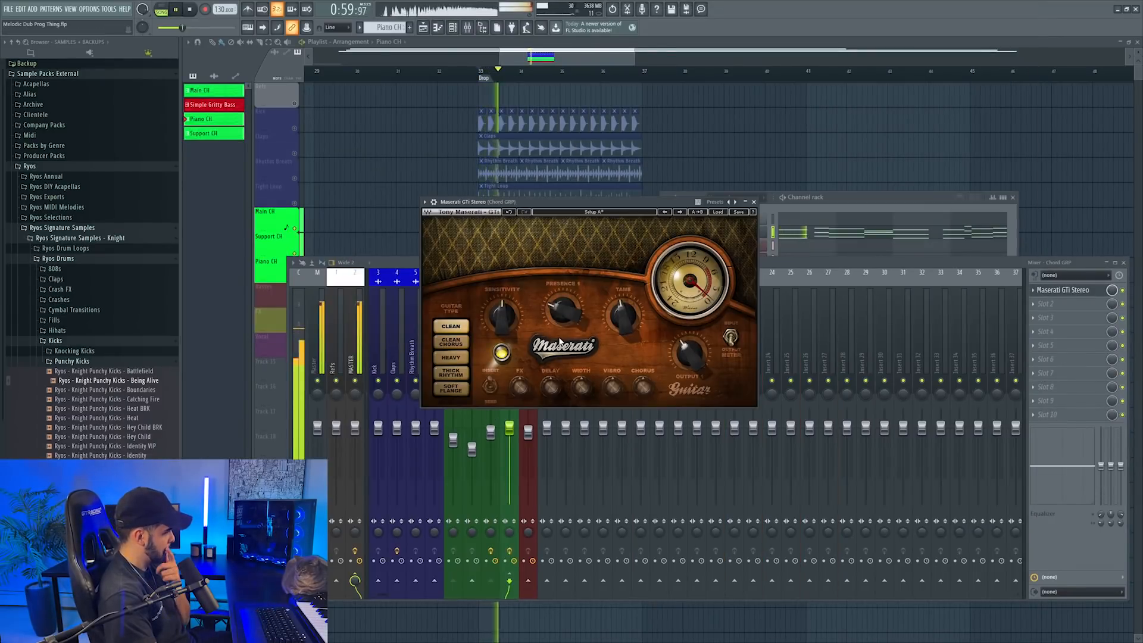
pyautogui.moveTo(501, 316); pyautogui.dragTo(502, 317)
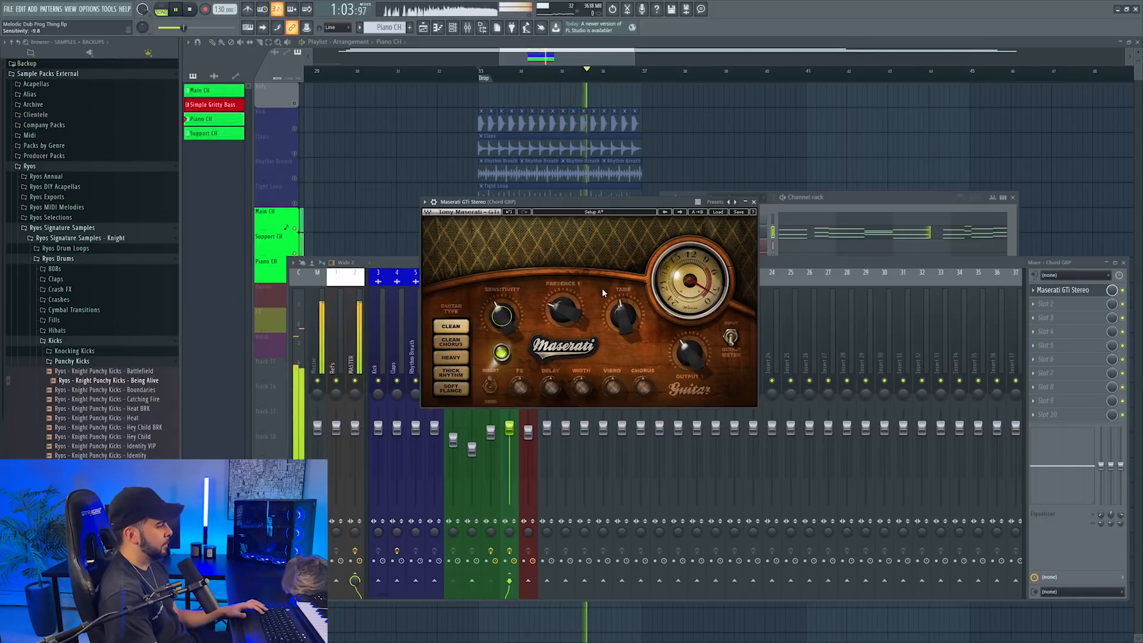
pyautogui.click(753, 202)
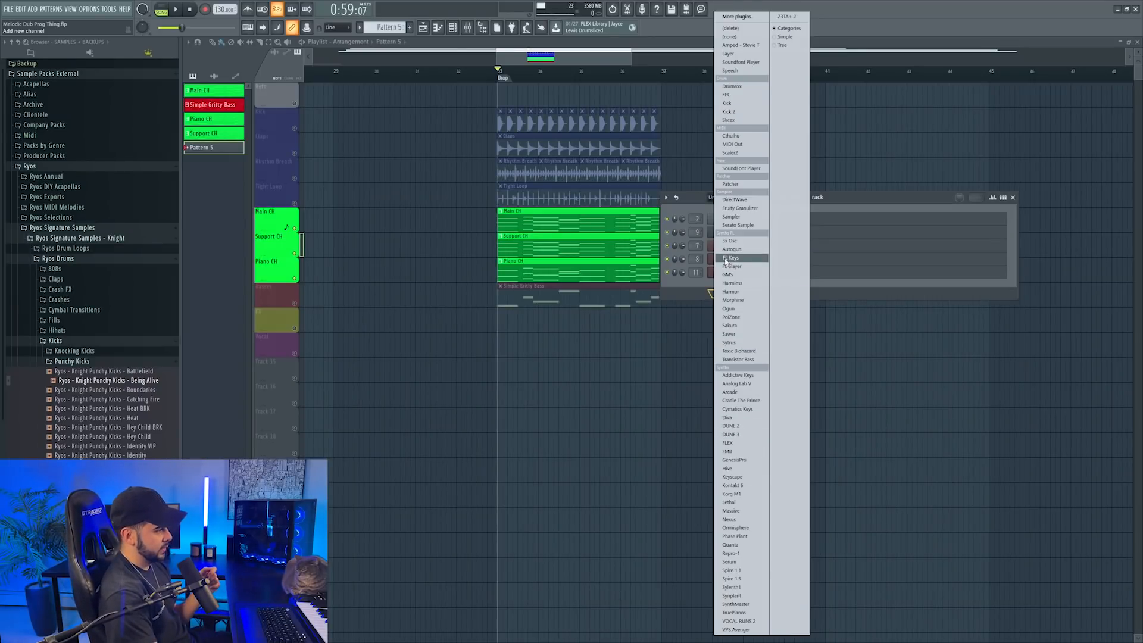
# Step: Add a 3x Osc channel playing the chord notes in Pattern 5, with all three oscillators set to noise
pyautogui.click(733, 242)
pyautogui.rightClick(743, 287)
pyautogui.click(867, 302)
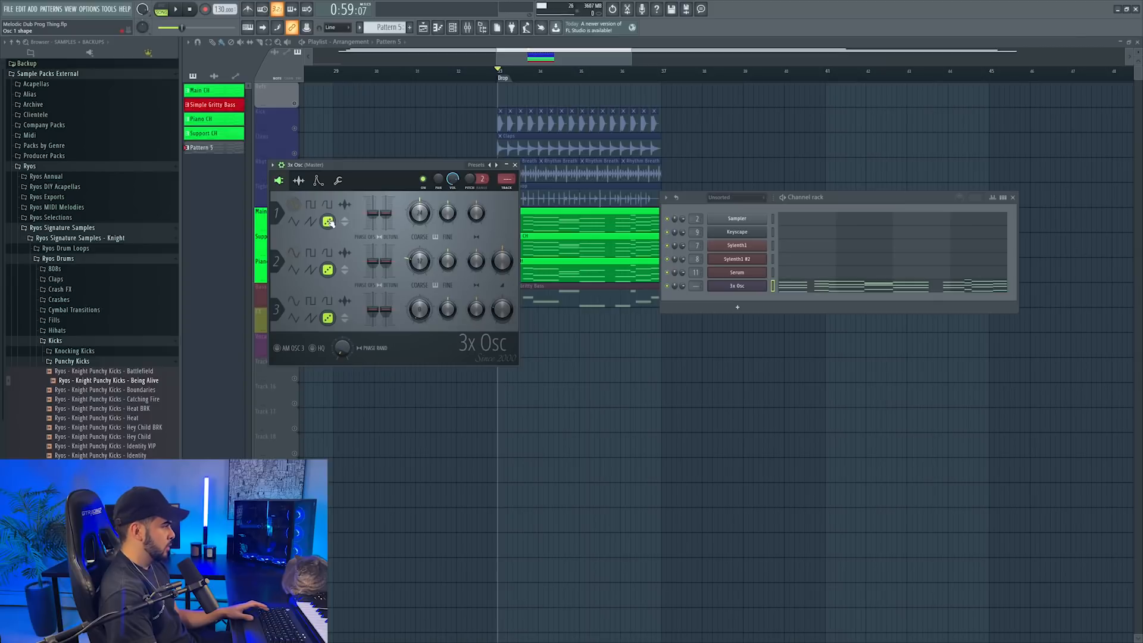
# Step: Set up a green mixer track named Noise CH for the 3x Osc and place it directly after Chord GRP
pyautogui.hotkey('ctrl', 'l')
pyautogui.rightClick(554, 274)
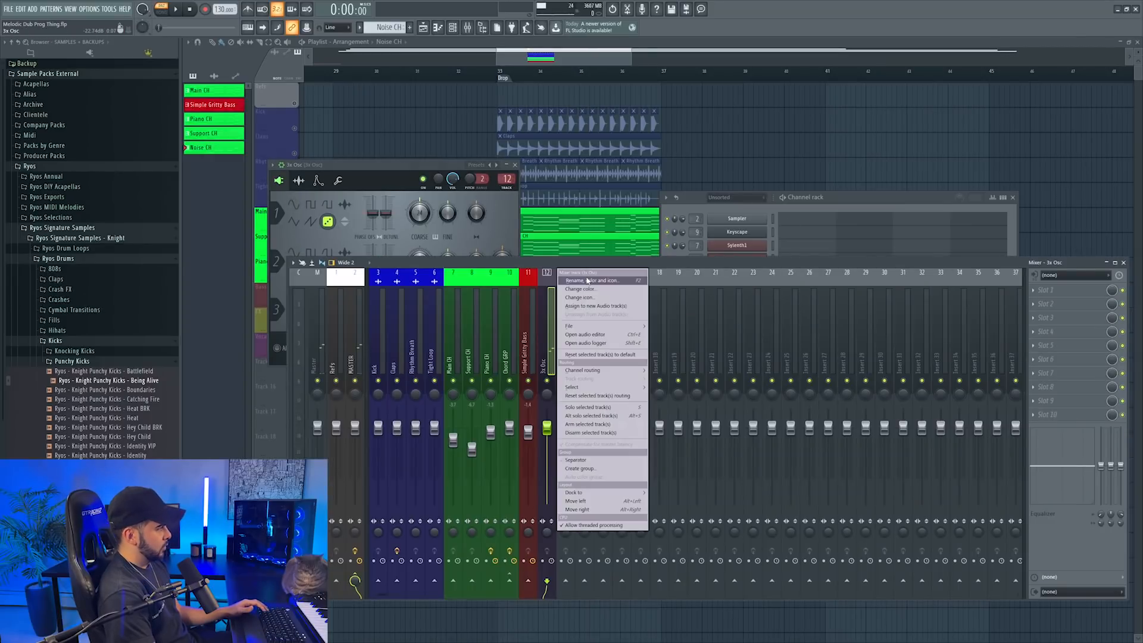
pyautogui.click(589, 281)
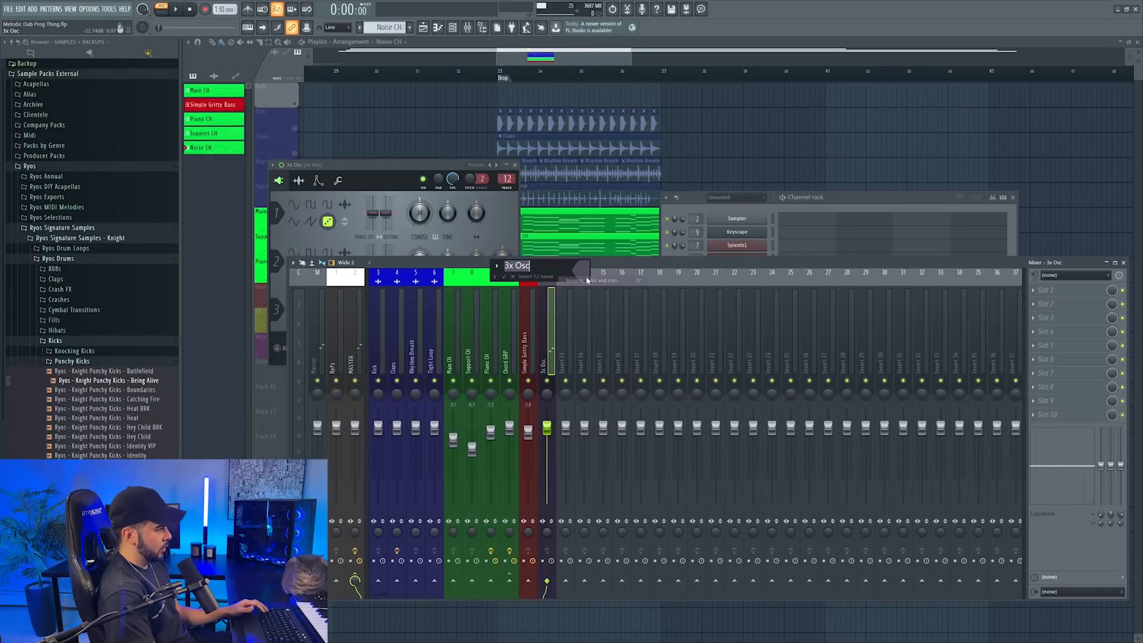
pyautogui.click(584, 276)
pyautogui.click(614, 411)
pyautogui.click(729, 487)
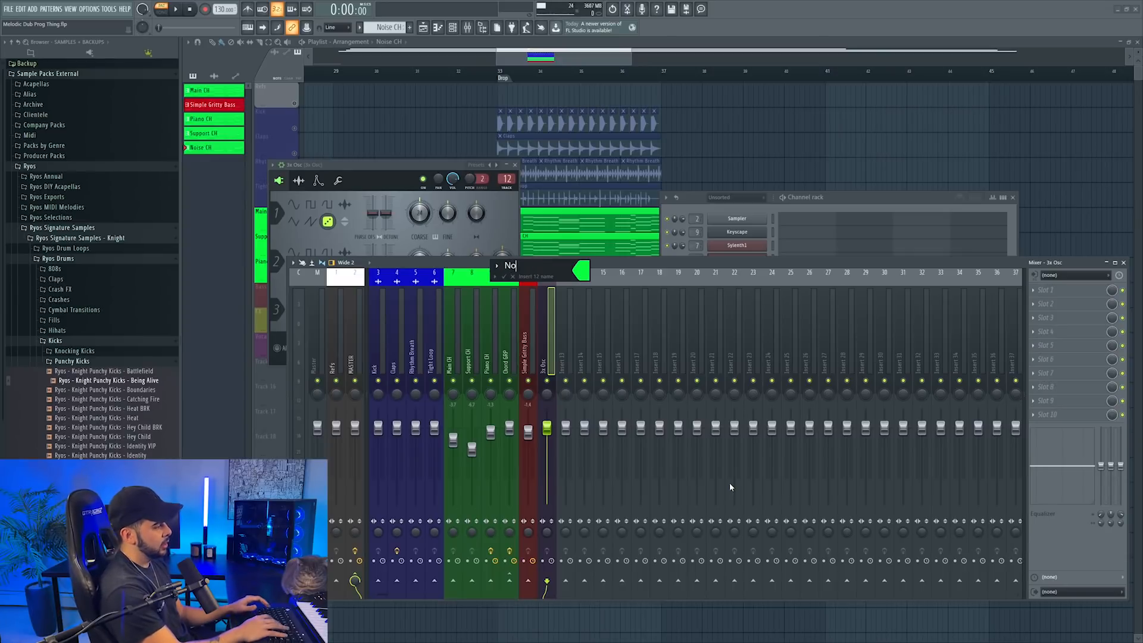
pyautogui.write('Noise CH')
pyautogui.press('Return')
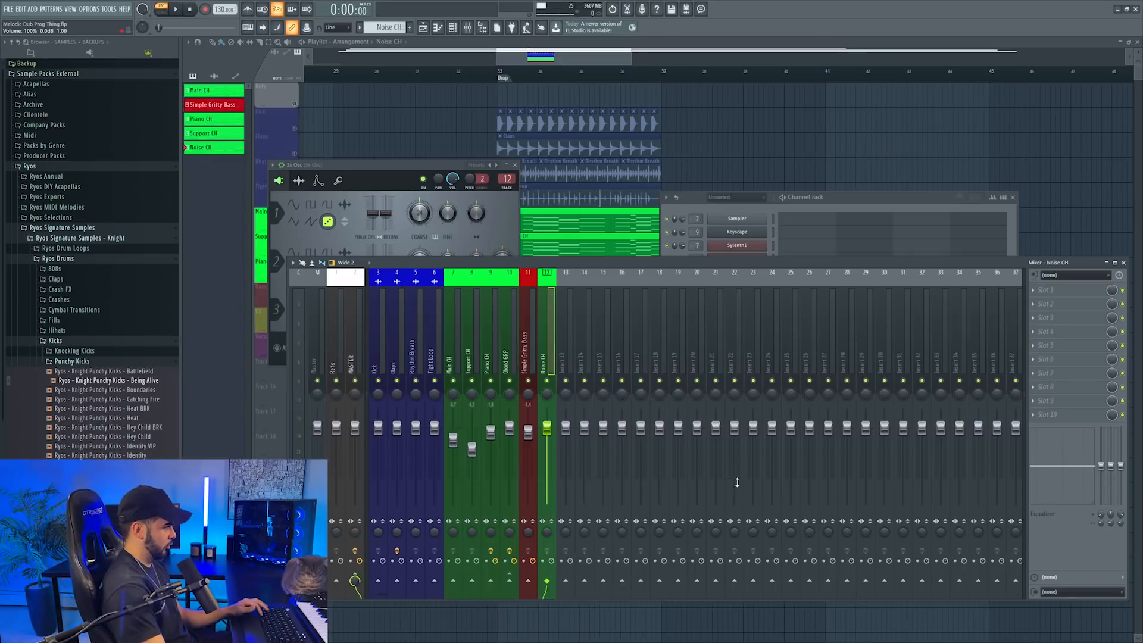
pyautogui.hotkey('alt', 'Left')
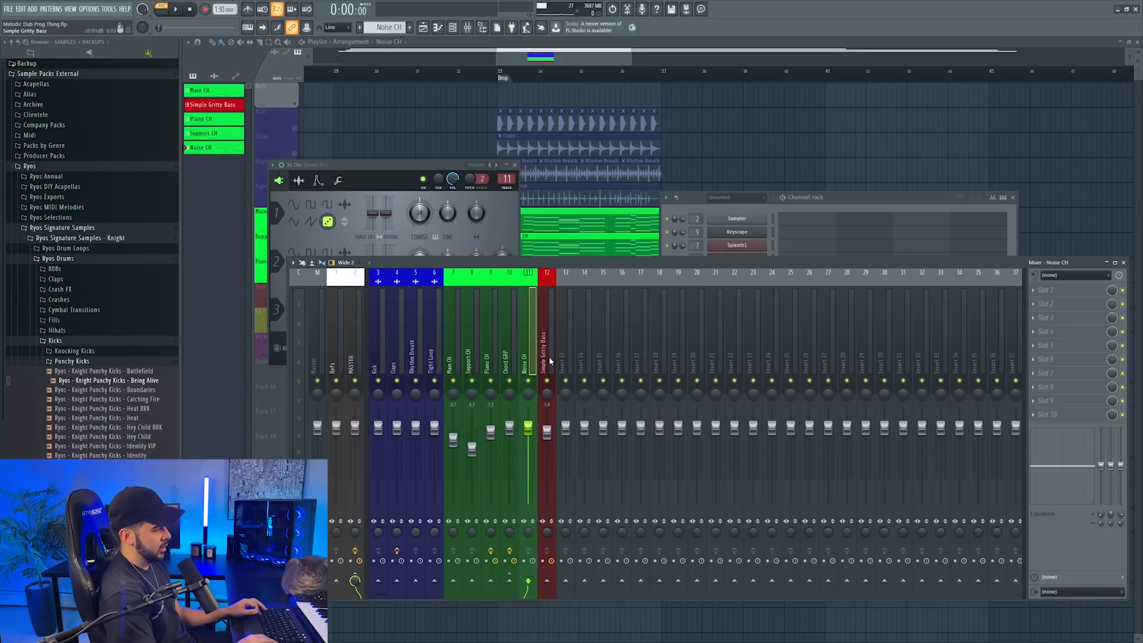
# Step: Insert FabFilter Pro-Q 3 on the Noise CH mixer track and shape its EQ curve while listening
pyautogui.click(1041, 290)
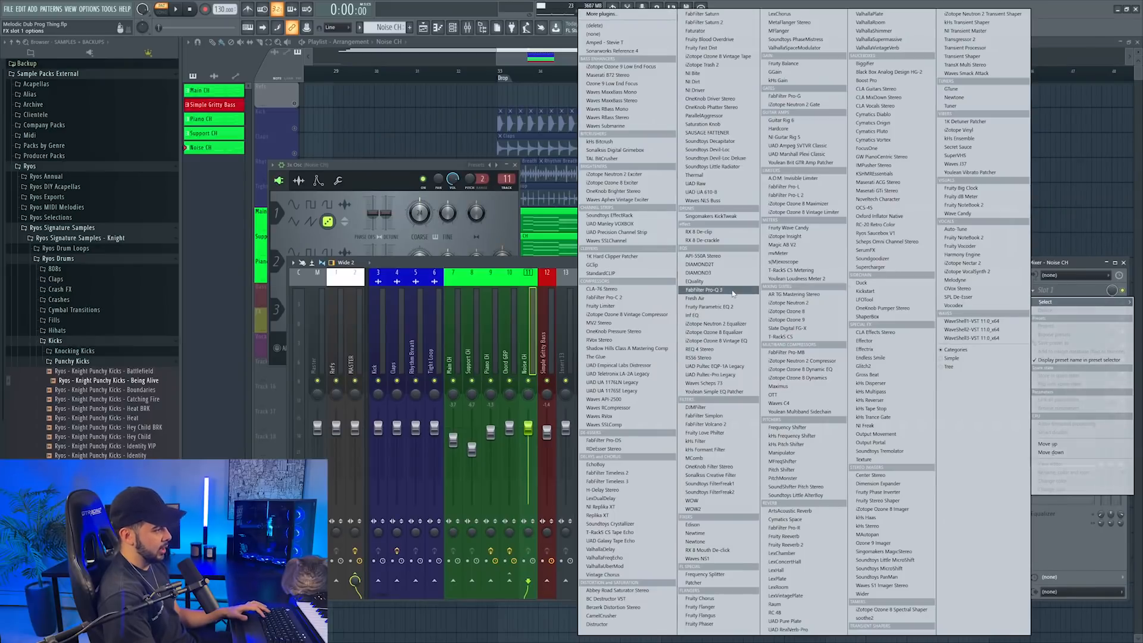
pyautogui.click(712, 290)
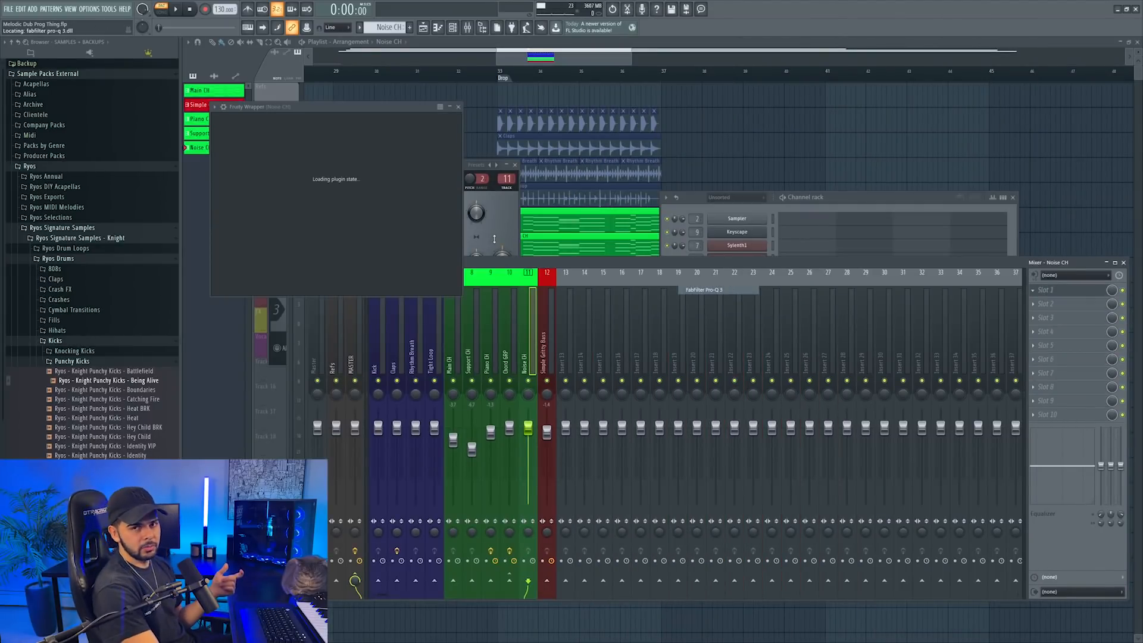
pyautogui.doubleClick(518, 253)
pyautogui.click(432, 386)
pyautogui.click(439, 327)
pyautogui.press('space')
pyautogui.moveTo(518, 238); pyautogui.dragTo(558, 297)
pyautogui.click(470, 396)
pyautogui.click(477, 425)
pyautogui.press('space')
pyautogui.click(744, 107)
# Step: Bring all playlist tracks back into playback and align the Noise CH clip on Track 12 with the Drop marker
pyautogui.rightClick(295, 379)
pyautogui.scroll(3, 278, 372)
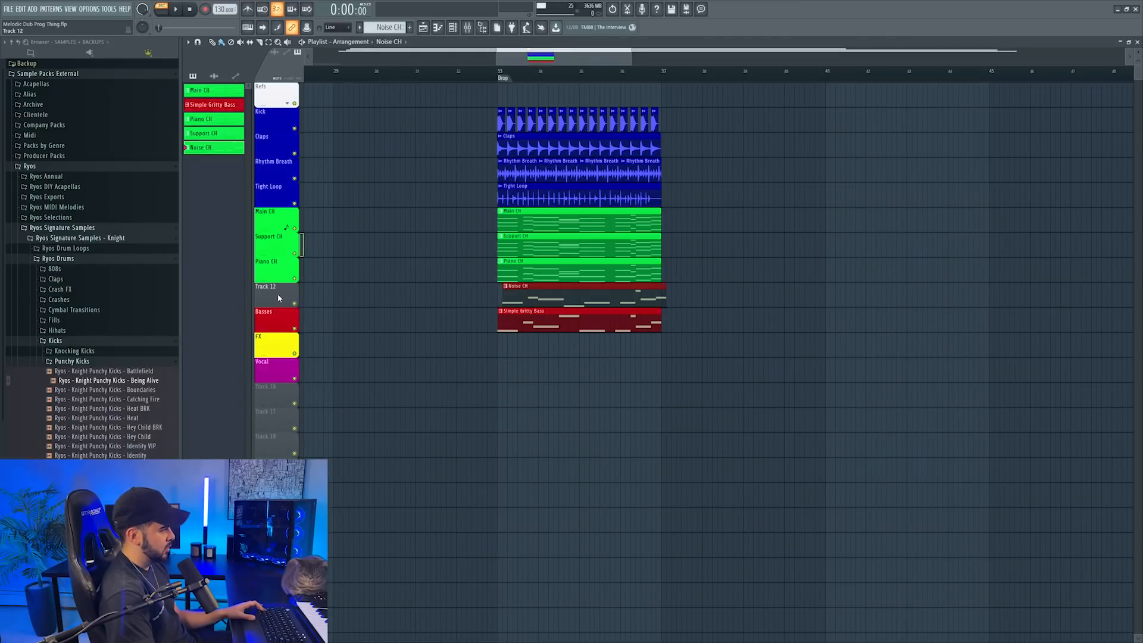
pyautogui.rightClick(283, 291)
pyautogui.click(308, 321)
pyautogui.click(313, 311)
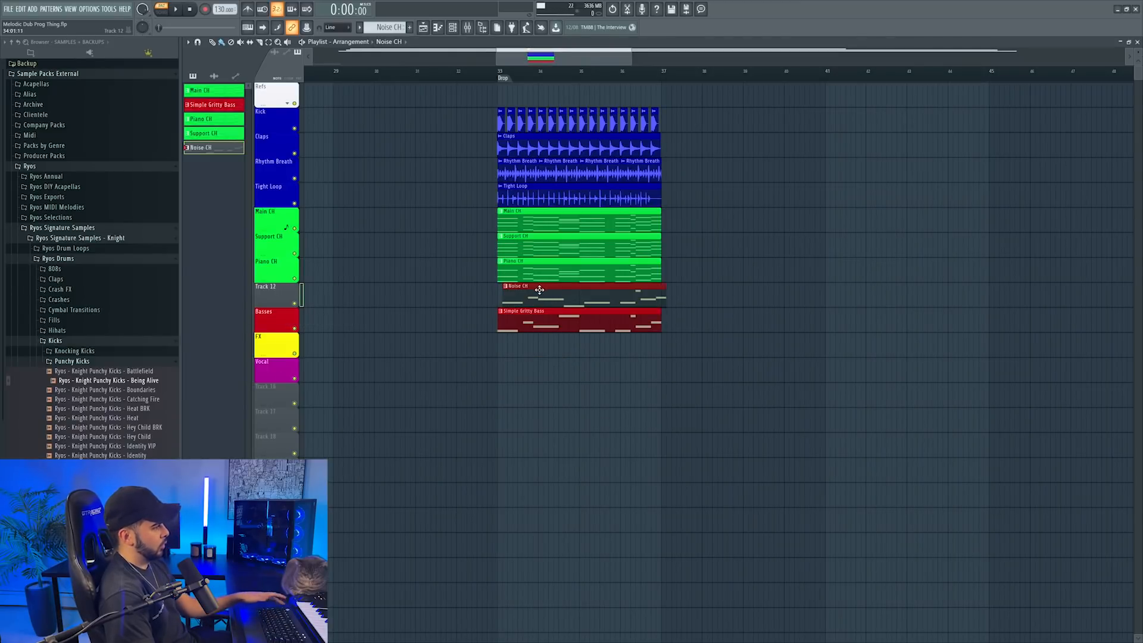
pyautogui.rightClick(280, 289)
pyautogui.click(302, 314)
# Step: Name playlist Track 12 Noise CH, color it green and apply the track color to its clip
pyautogui.rightClick(272, 292)
pyautogui.click(287, 287)
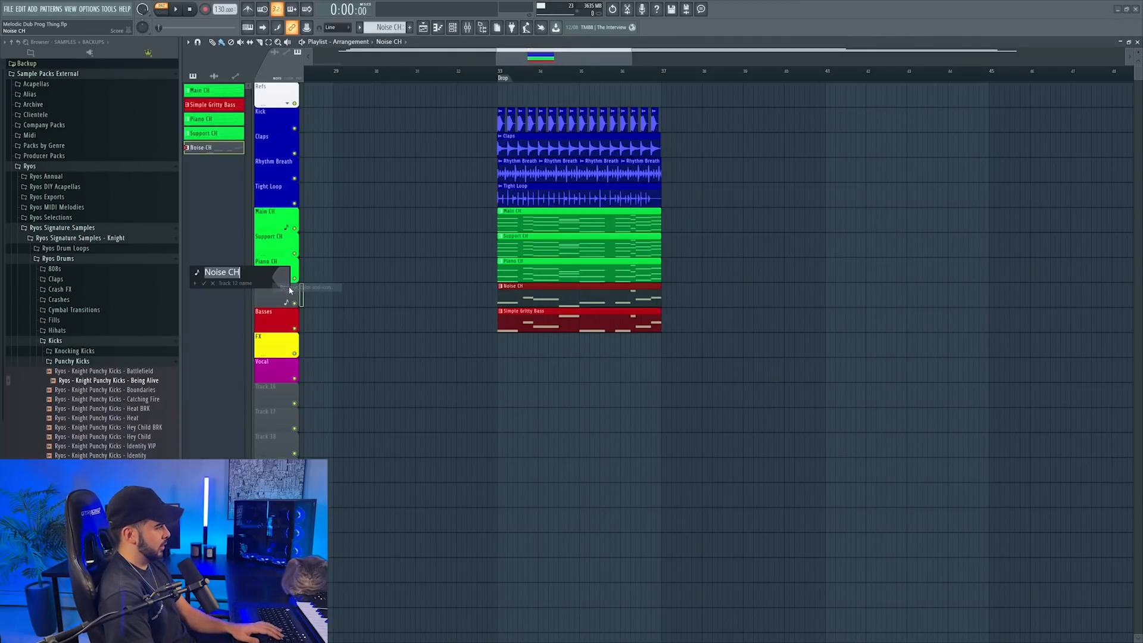
pyautogui.click(287, 285)
pyautogui.click(320, 414)
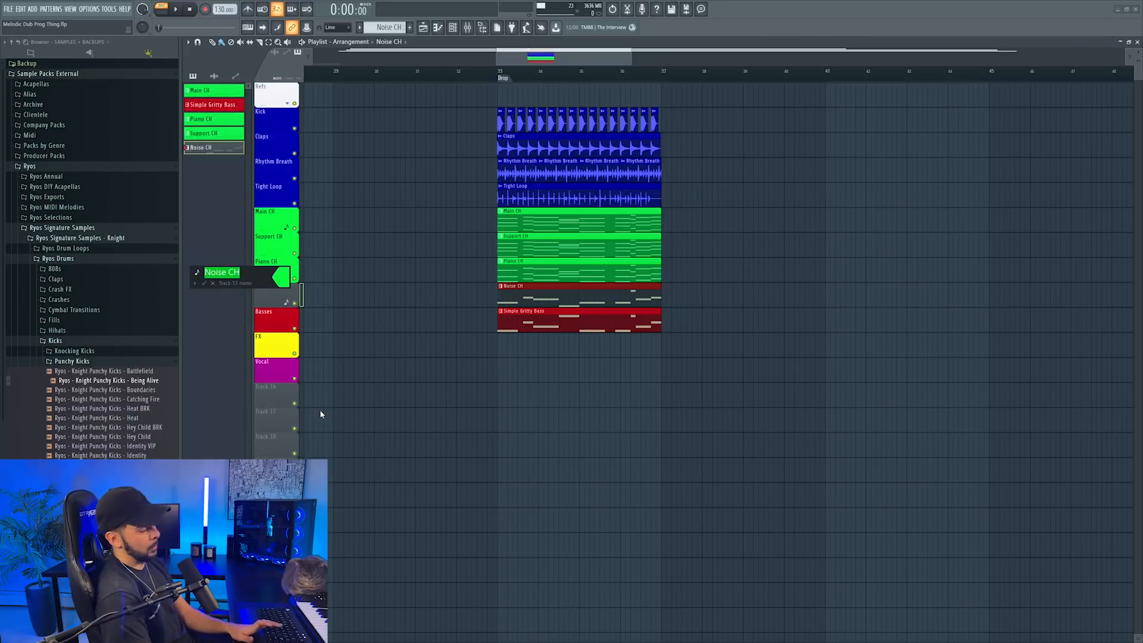
pyautogui.press('Return')
pyautogui.rightClick(281, 286)
pyautogui.click(309, 322)
pyautogui.click(772, 168)
pyautogui.rightClick(772, 169)
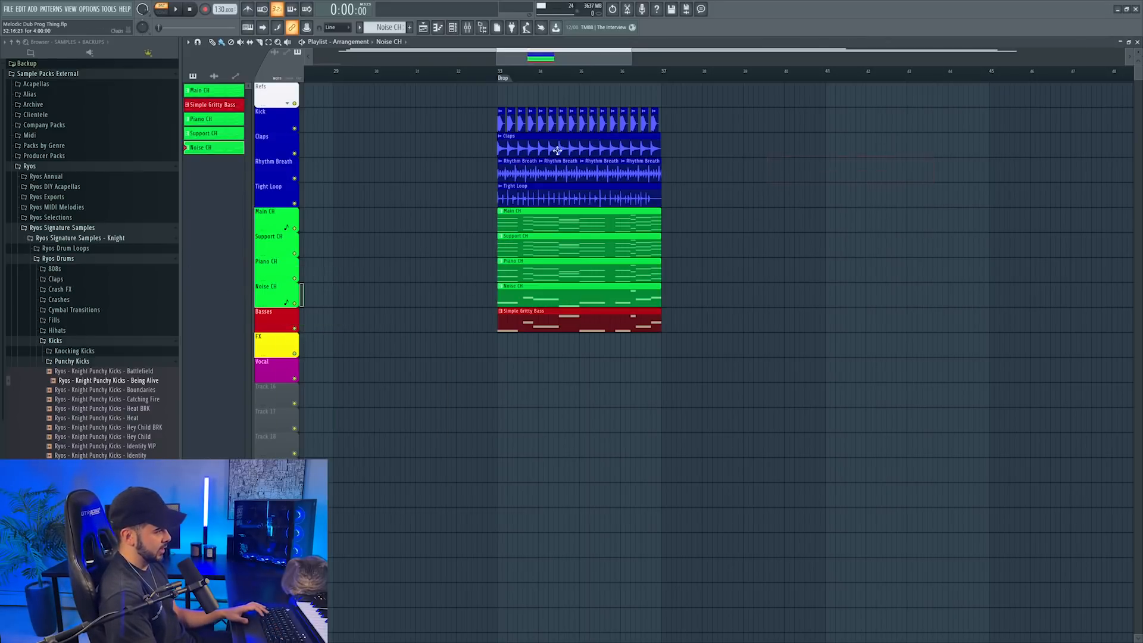
# Step: Play the drop and raise the Noise CH mixer level to 5.6 dB
pyautogui.press('F9')
pyautogui.press('space')
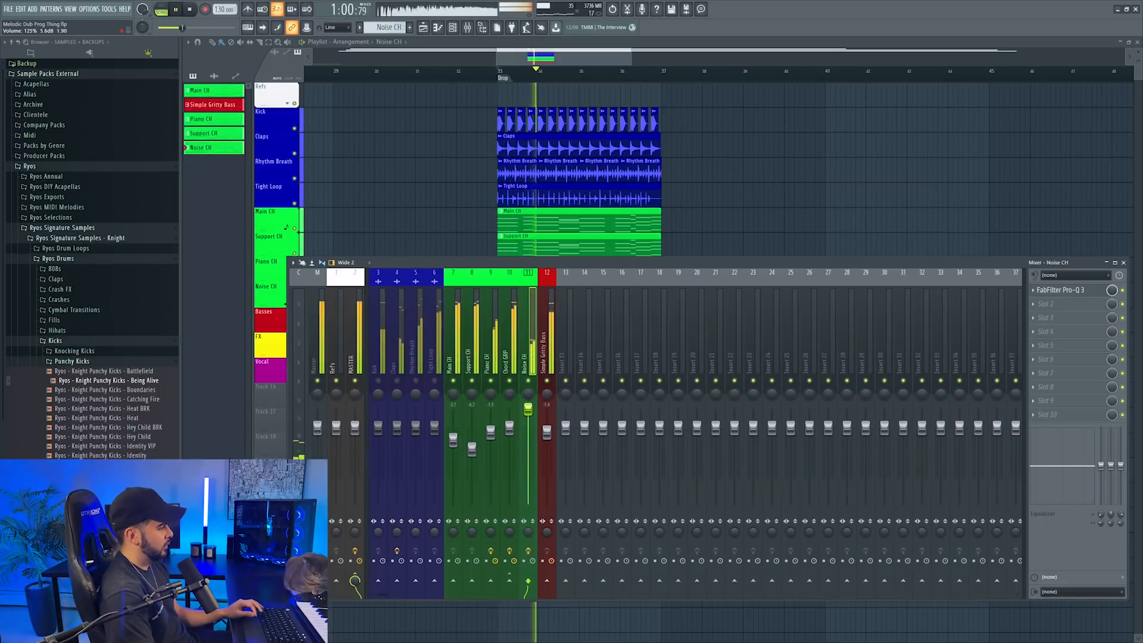
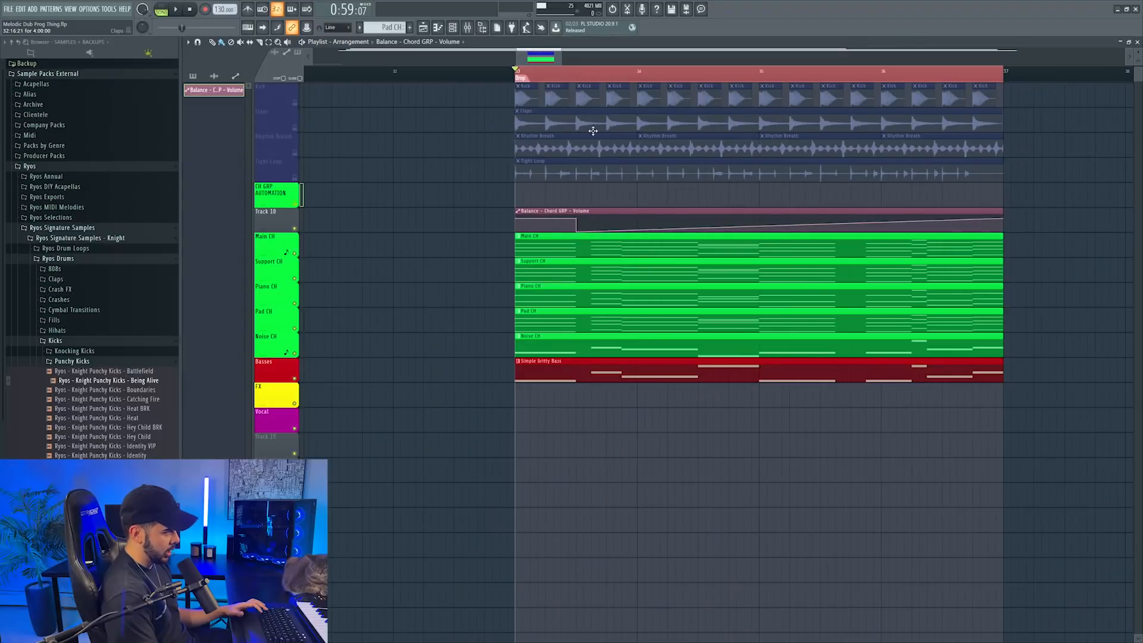
# Step: Paste the copied value onto the Chord GRP volume automation point where the first chord gap ends, and play it back
pyautogui.scroll(3, 593, 131)
pyautogui.rightClick(583, 228)
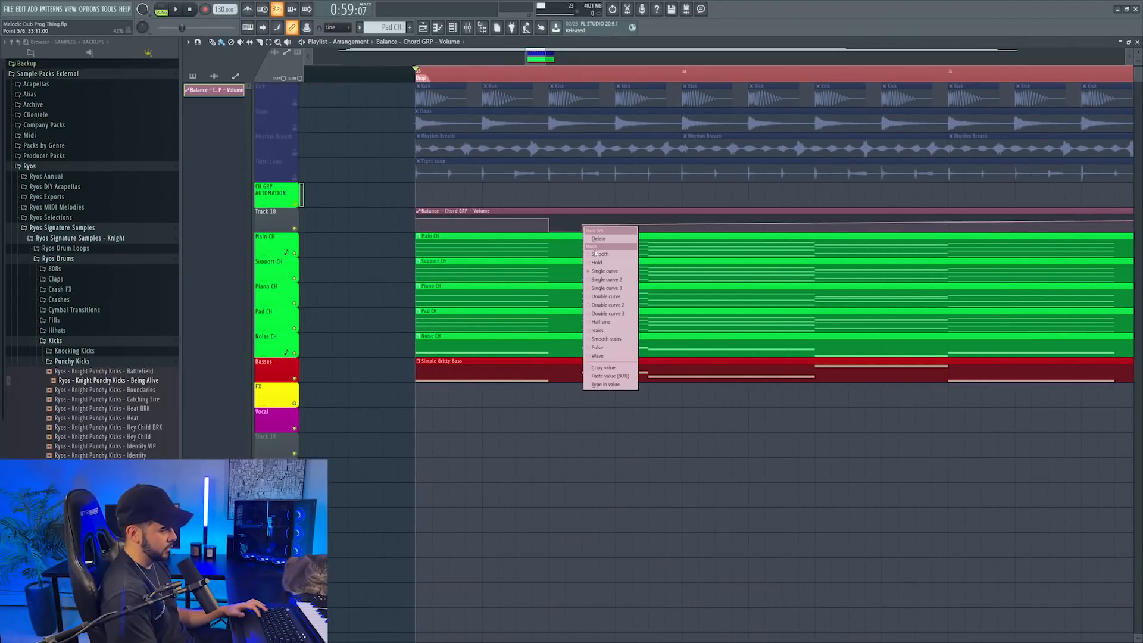
pyautogui.click(610, 376)
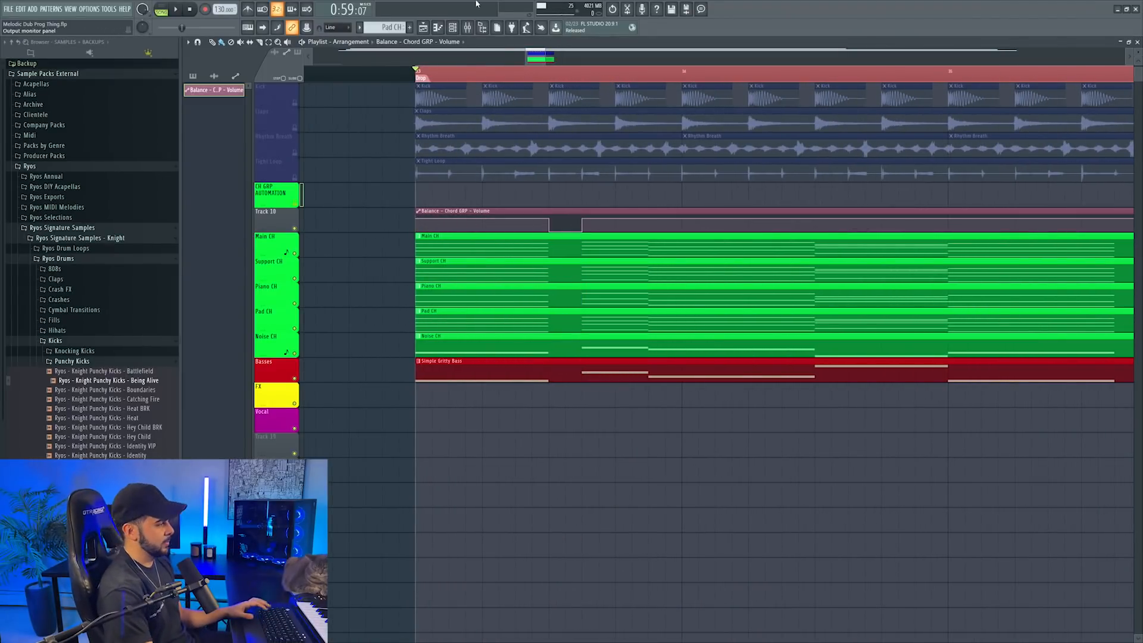
pyautogui.keyDown('ctrl'); pyautogui.click(575, 212); pyautogui.keyUp('ctrl')
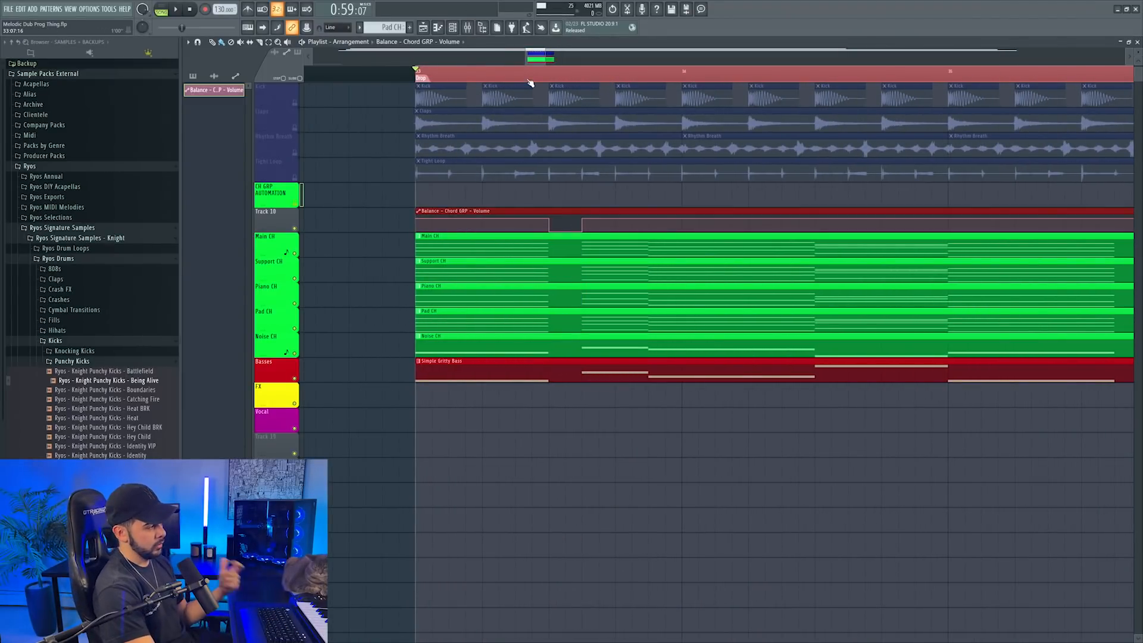
pyautogui.scroll(-2, 530, 83)
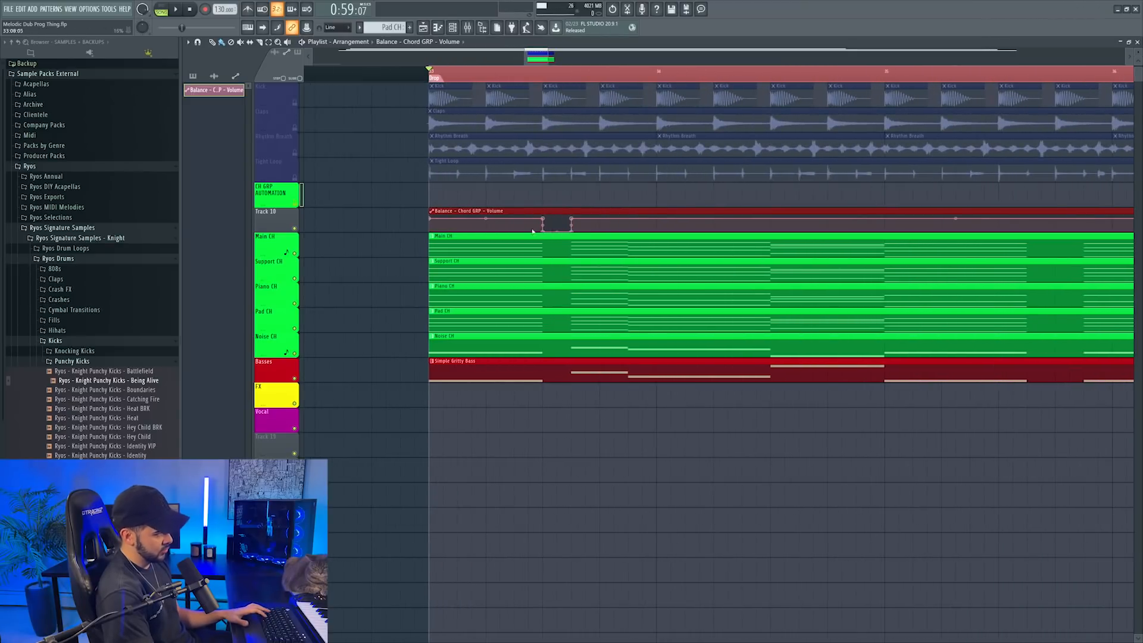
pyautogui.hotkey('ctrl', 'd')
pyautogui.press('space')
pyautogui.scroll(-4, 469, 74)
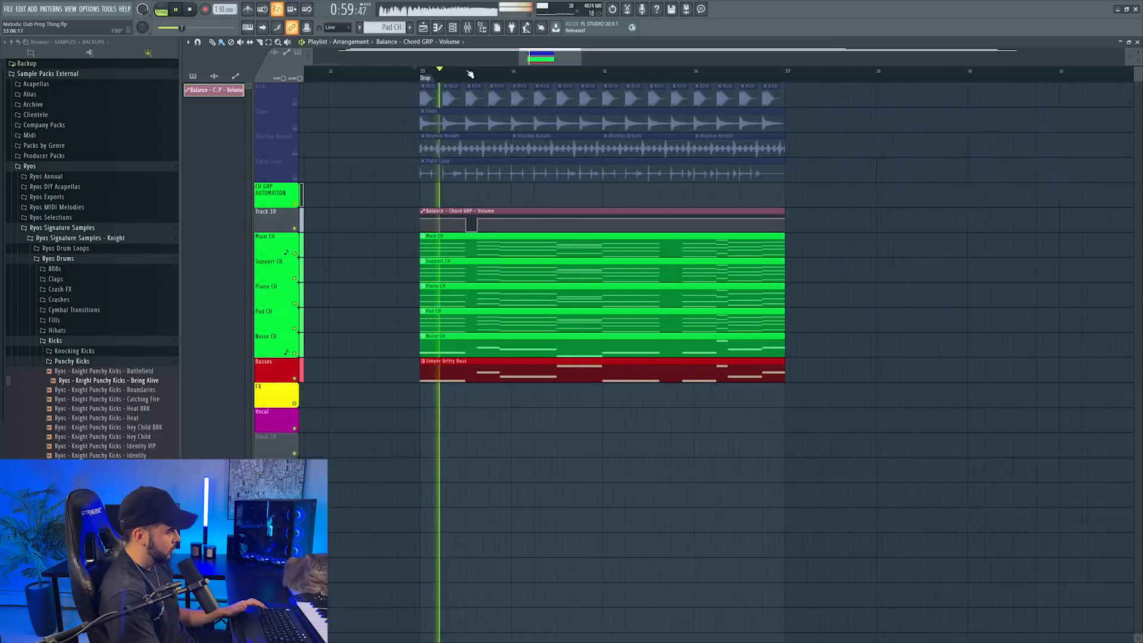
pyautogui.hscroll(2, 605, 169)
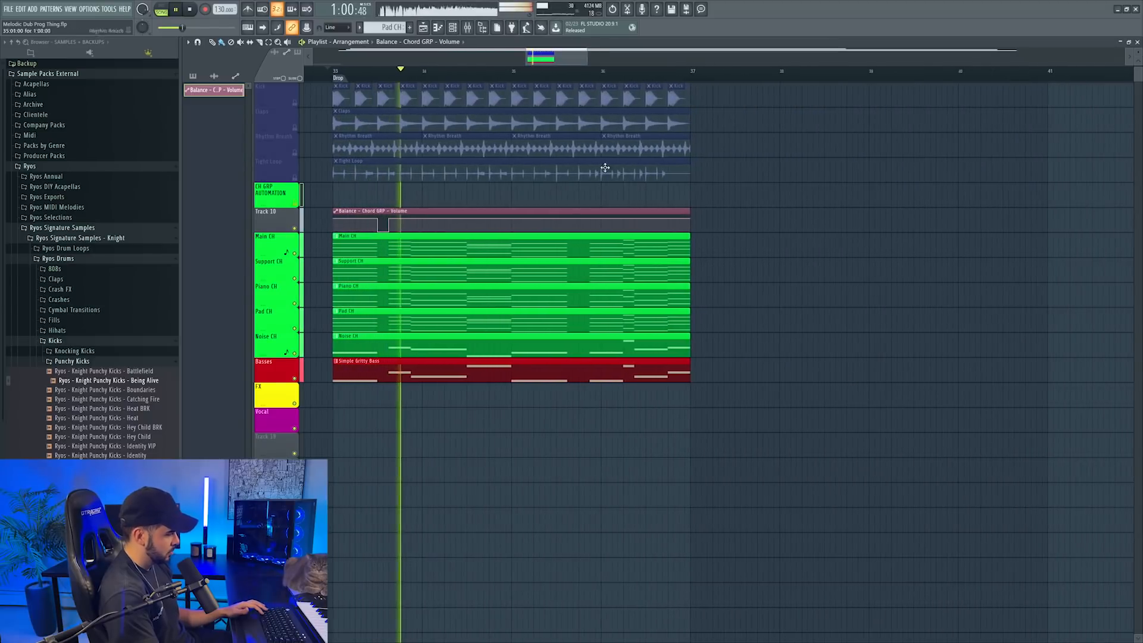
# Step: Paste the copied value at the end of the first Chord GRP volume dip and add a matching dip across the second chord gap
pyautogui.rightClick(390, 217)
pyautogui.click(411, 370)
pyautogui.press('space')
pyautogui.scroll(3, 581, 322)
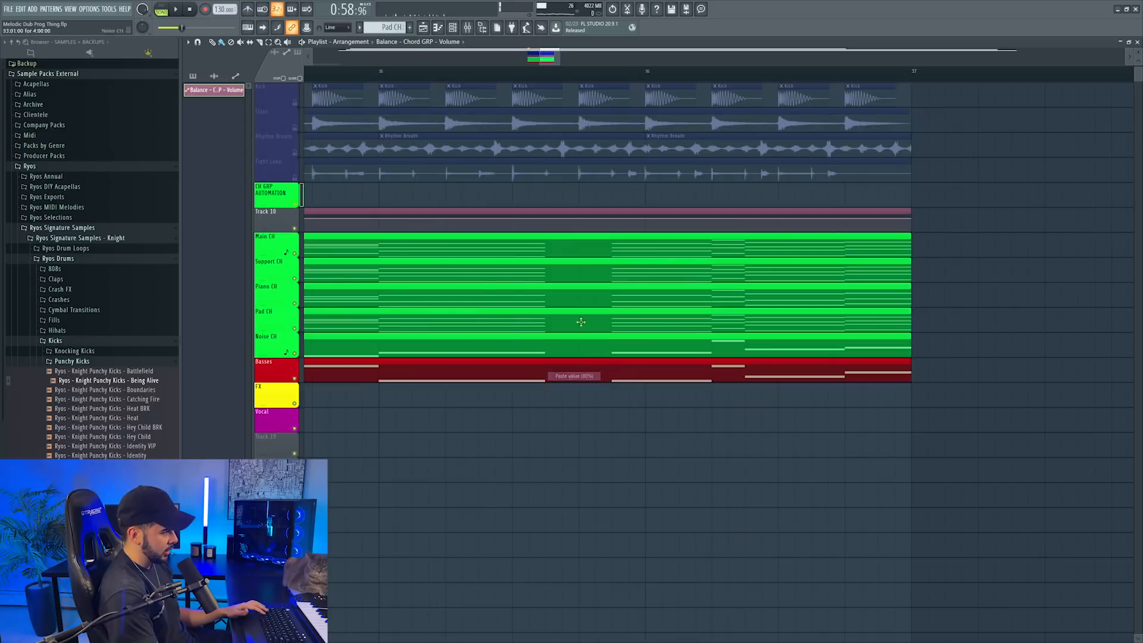
pyautogui.click(545, 231)
pyautogui.rightClick(613, 226)
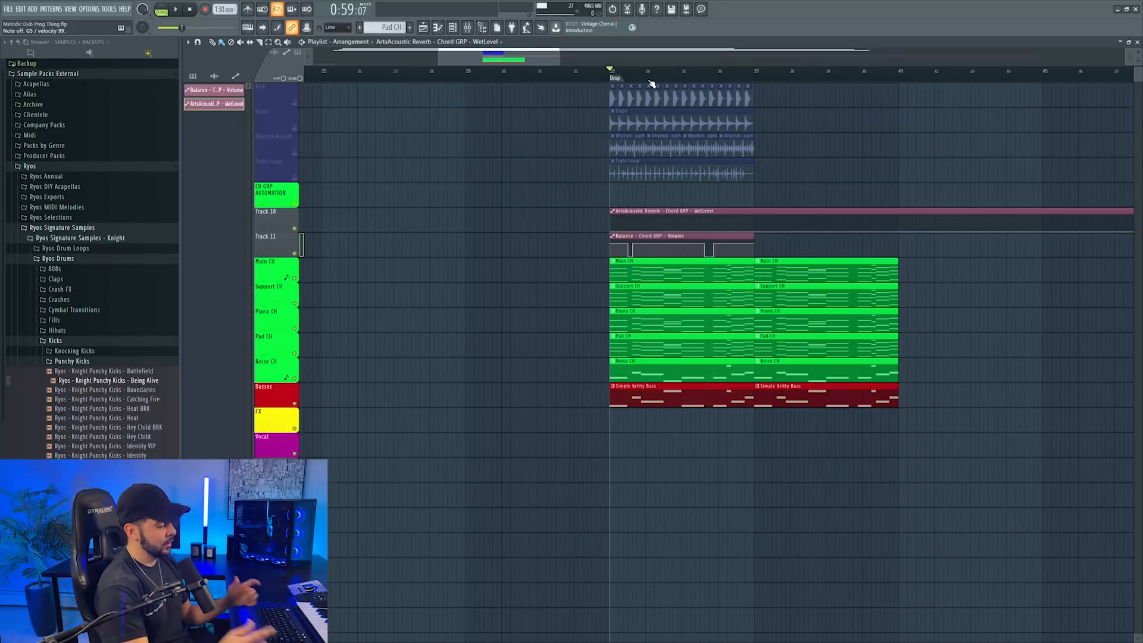
# Step: Ramp the Chord GRP reverb WetLevel automation up through the first chord gap, drop it where the gap ends, and play it back
pyautogui.scroll(4, 652, 83)
pyautogui.press('space')
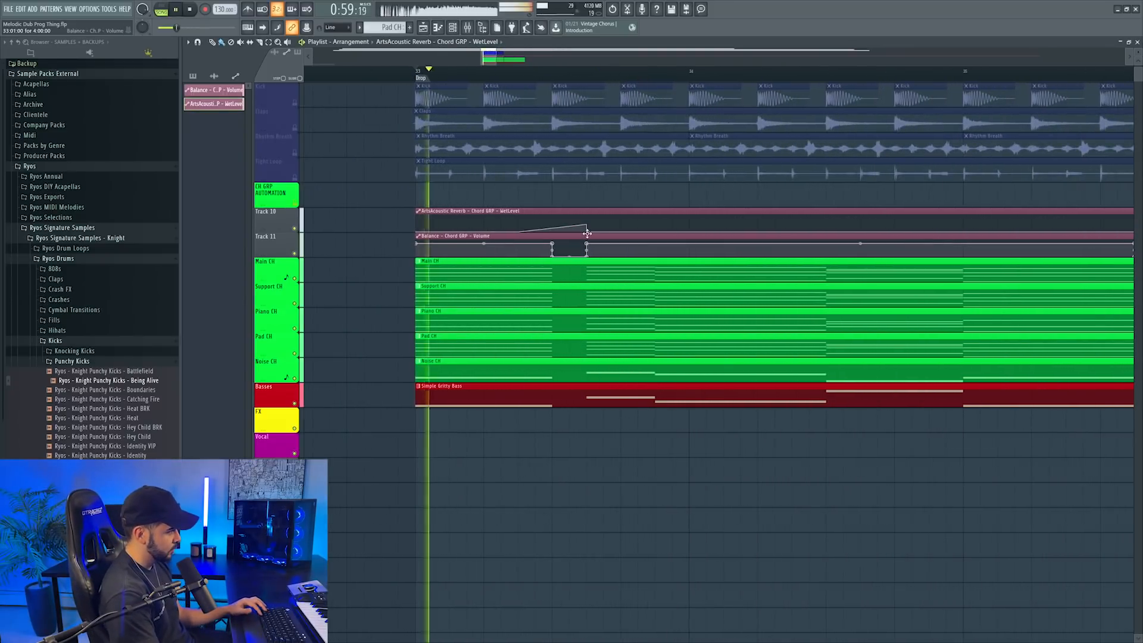
pyautogui.press('space')
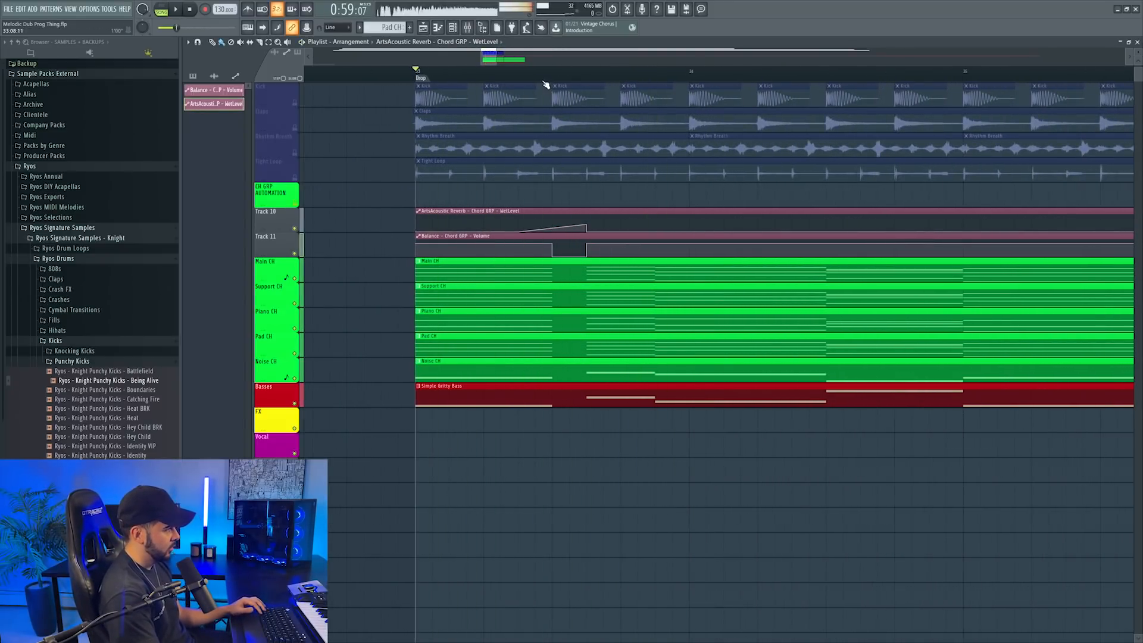
# Step: Add the same reverb WetLevel ramp at the second chord gap and play through the drop
pyautogui.scroll(-4, 543, 81)
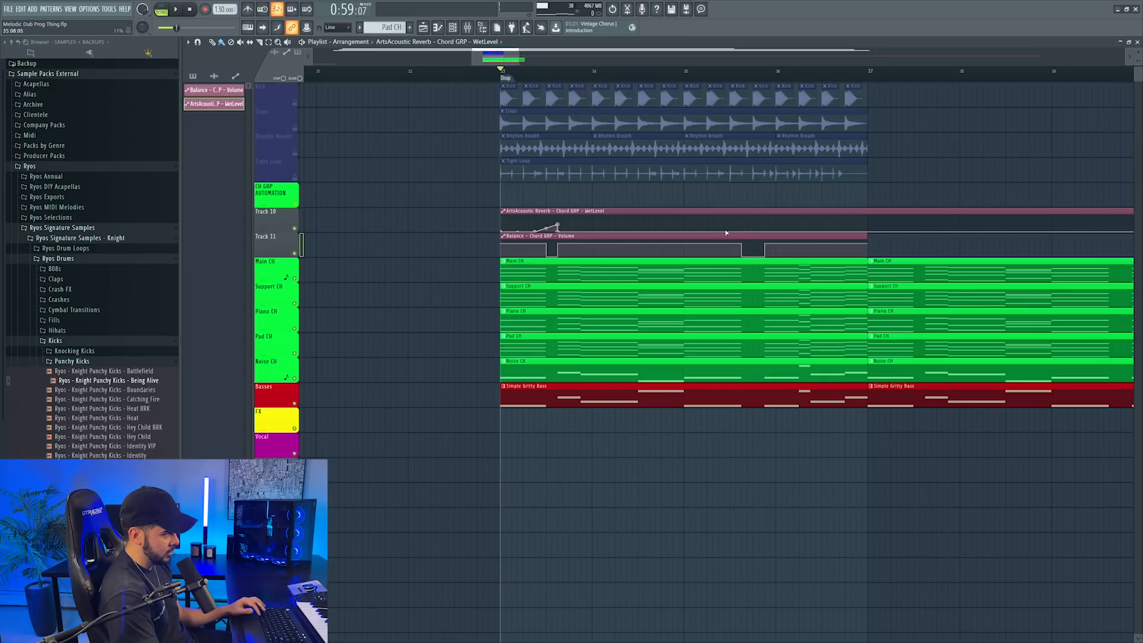
pyautogui.press('space')
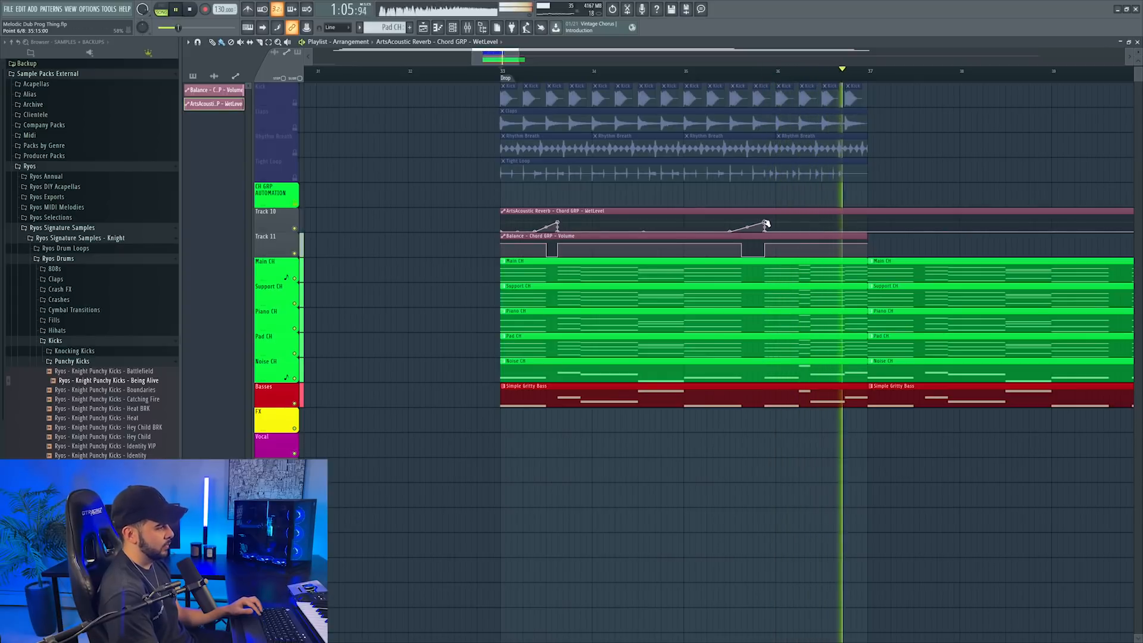
pyautogui.press('space')
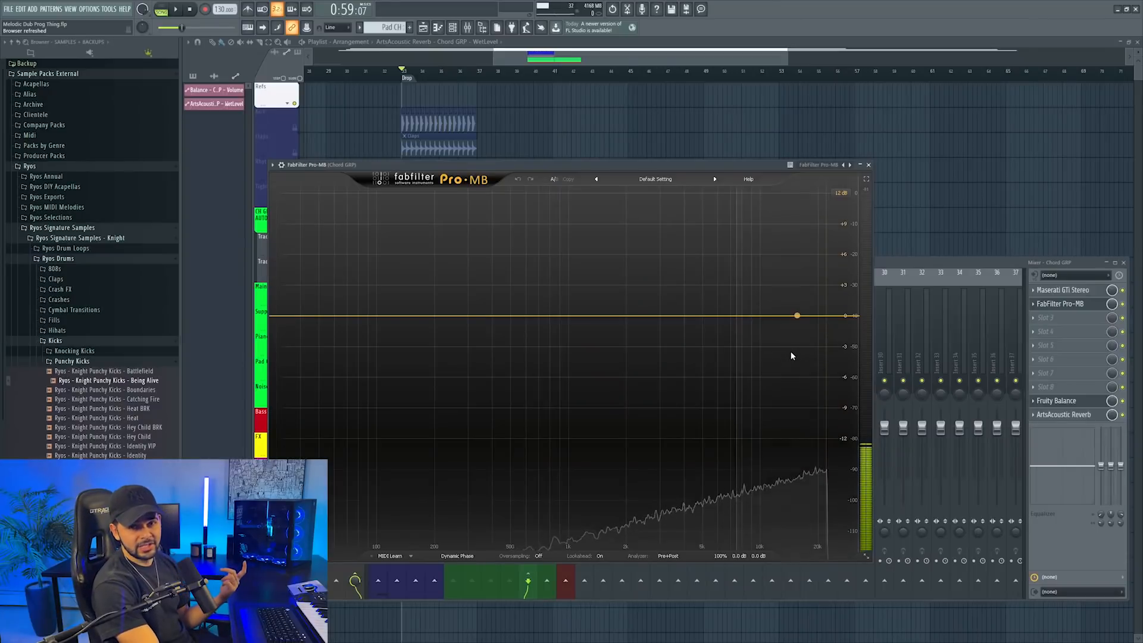
# Step: Load the EDM Master Part 1 of 3 bM preset in the chord group's FabFilter Pro-MB and compare it with Part 2 of 3
pyautogui.click(632, 181)
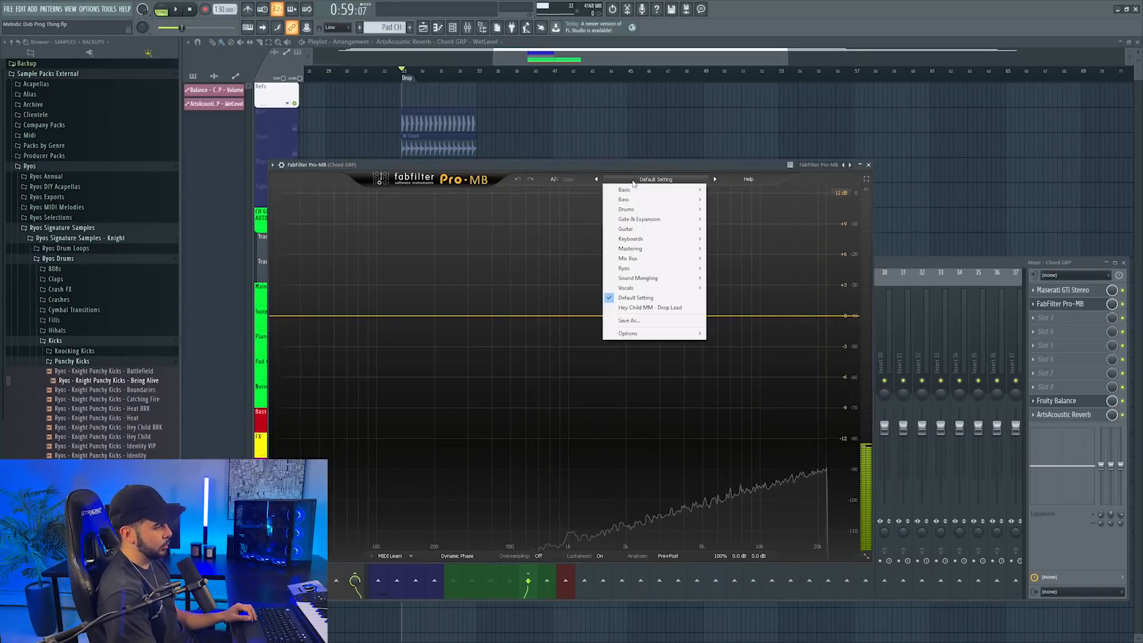
pyautogui.click(599, 177)
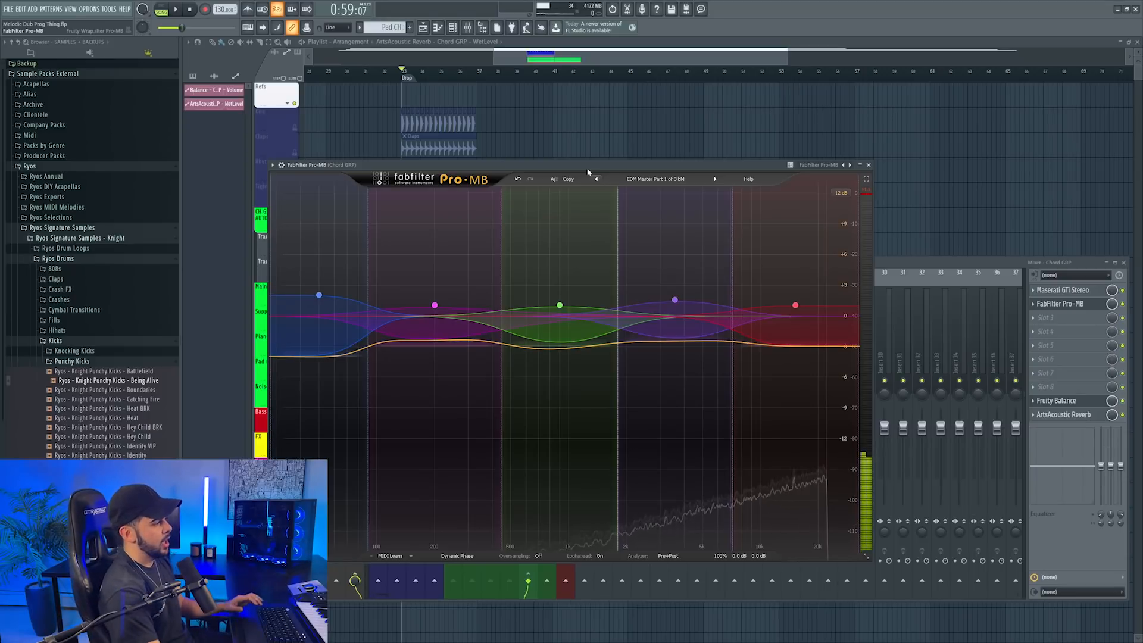
pyautogui.click(716, 179)
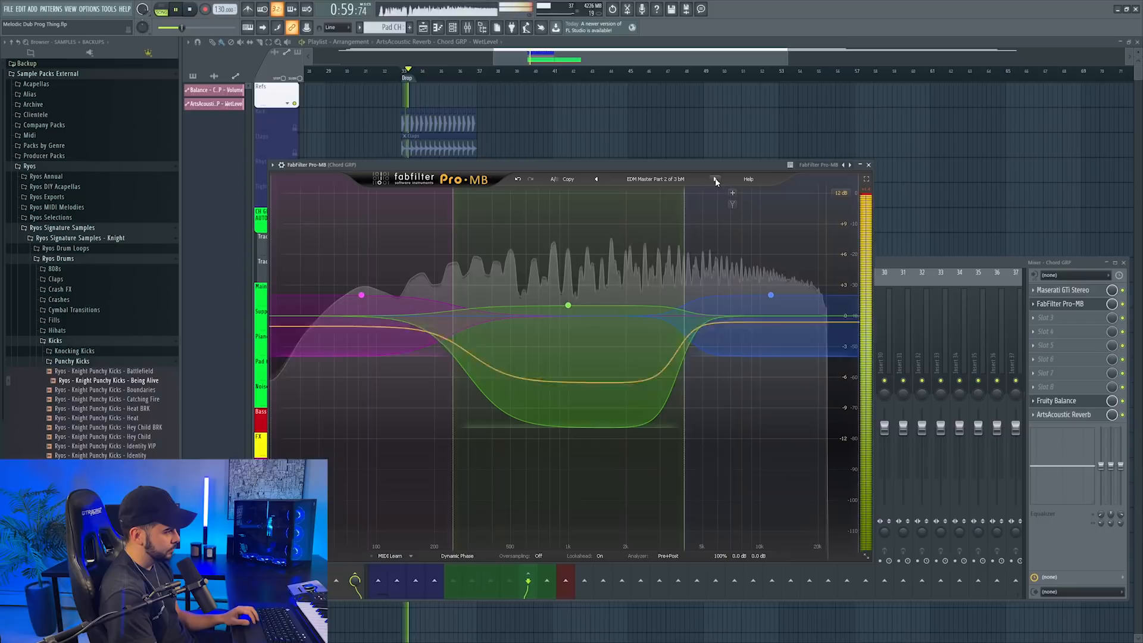
pyautogui.click(596, 179)
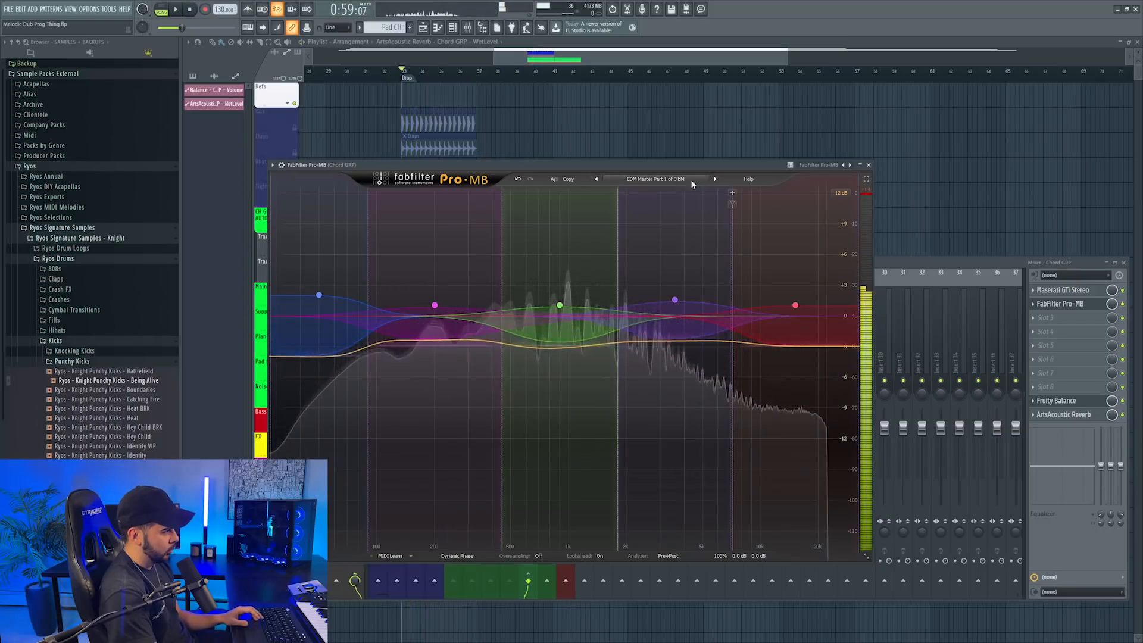
# Step: Audition further Pro-MB presets during playback, from EDM Master Part 3 of 3 bM to Tight Bass and Controlled Highs 02 bM
pyautogui.click(717, 180)
pyautogui.click(717, 180)
pyautogui.press('space')
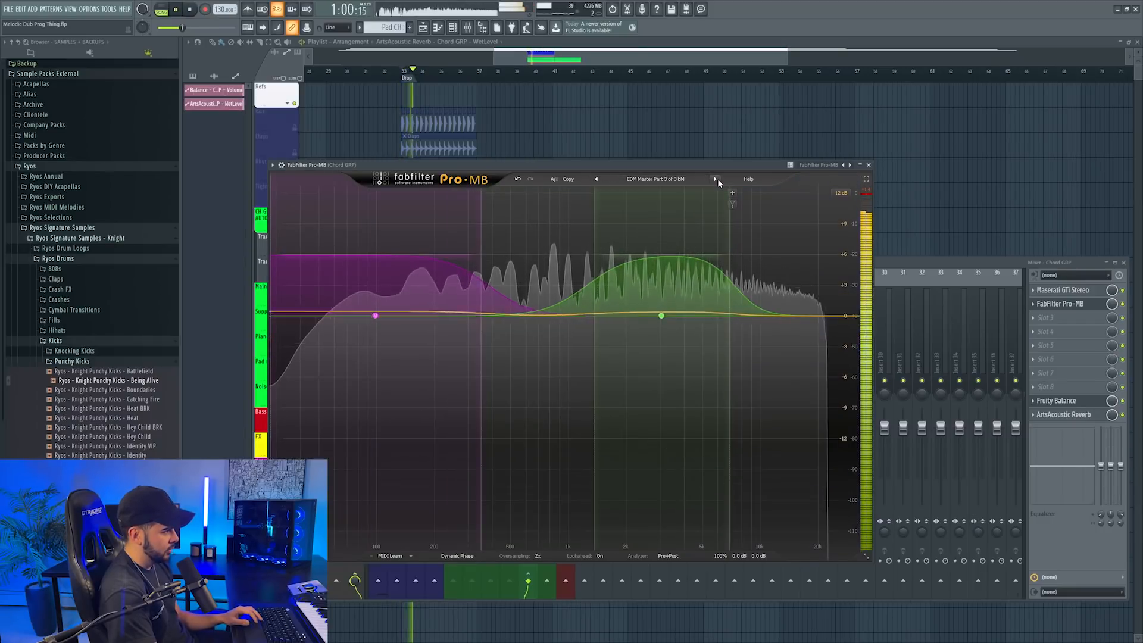
pyautogui.click(716, 180)
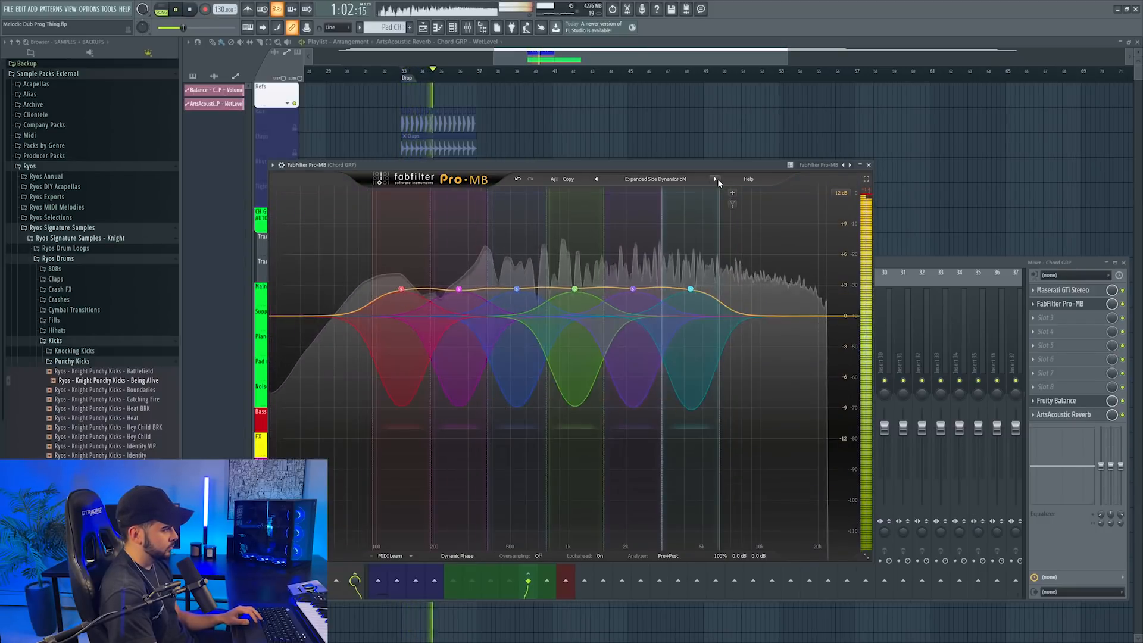
pyautogui.click(717, 179)
pyautogui.click(717, 179)
pyautogui.click(717, 180)
# Step: Set the chord group's Pro-MB to the EDM Master Part 1 of 3 bM preset, listen to it and close the plugin
pyautogui.click(655, 180)
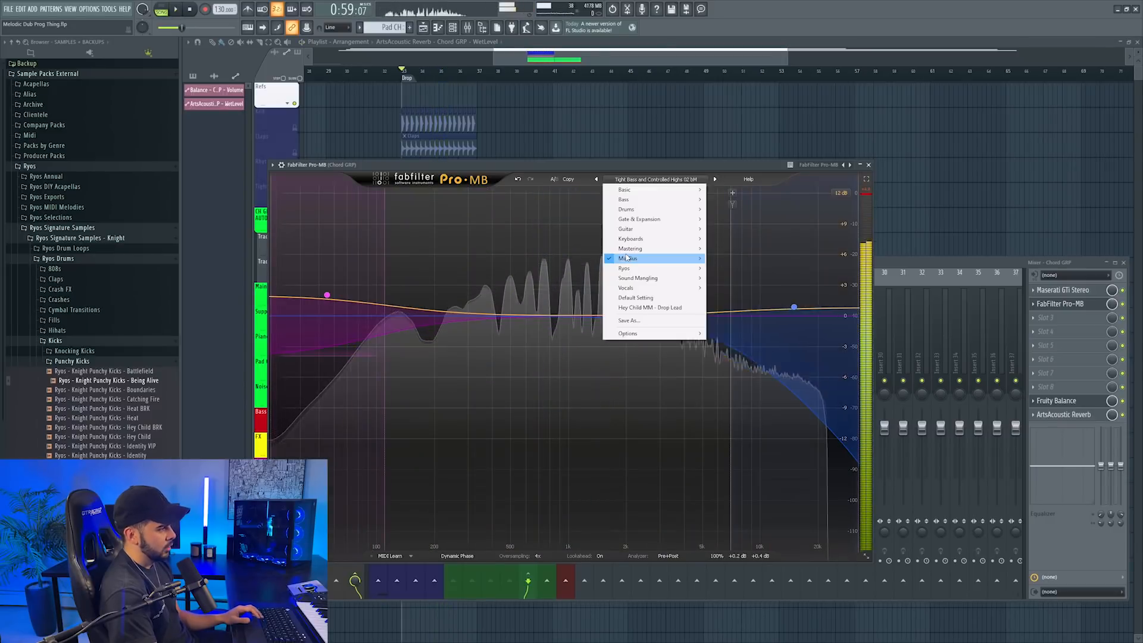
pyautogui.moveTo(661, 258)
pyautogui.click(739, 262)
pyautogui.press('space')
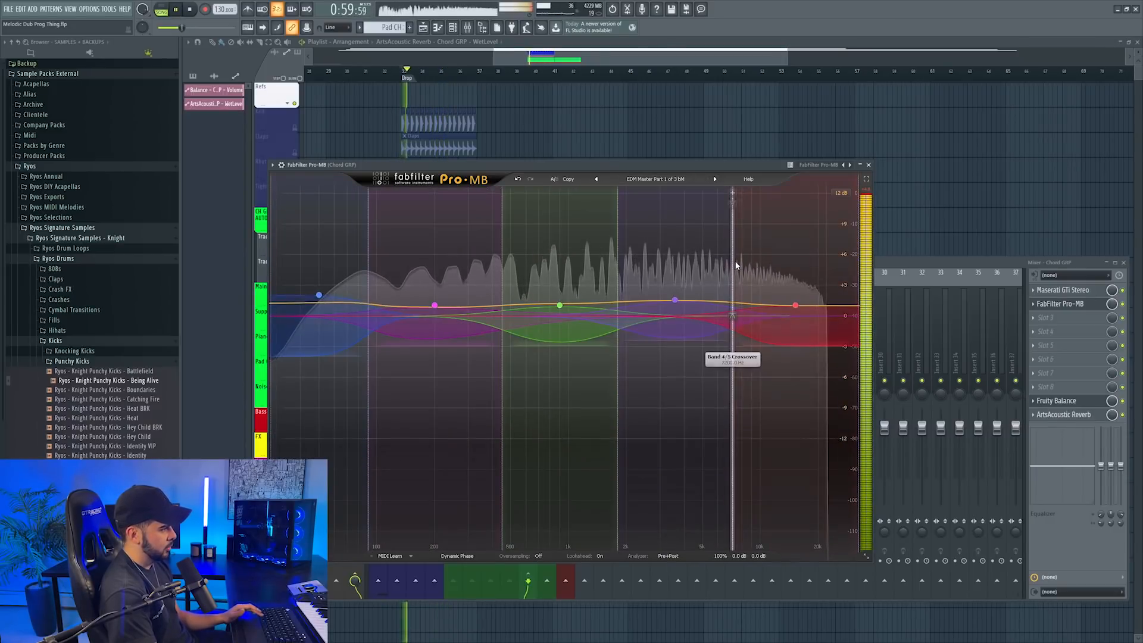
pyautogui.click(868, 165)
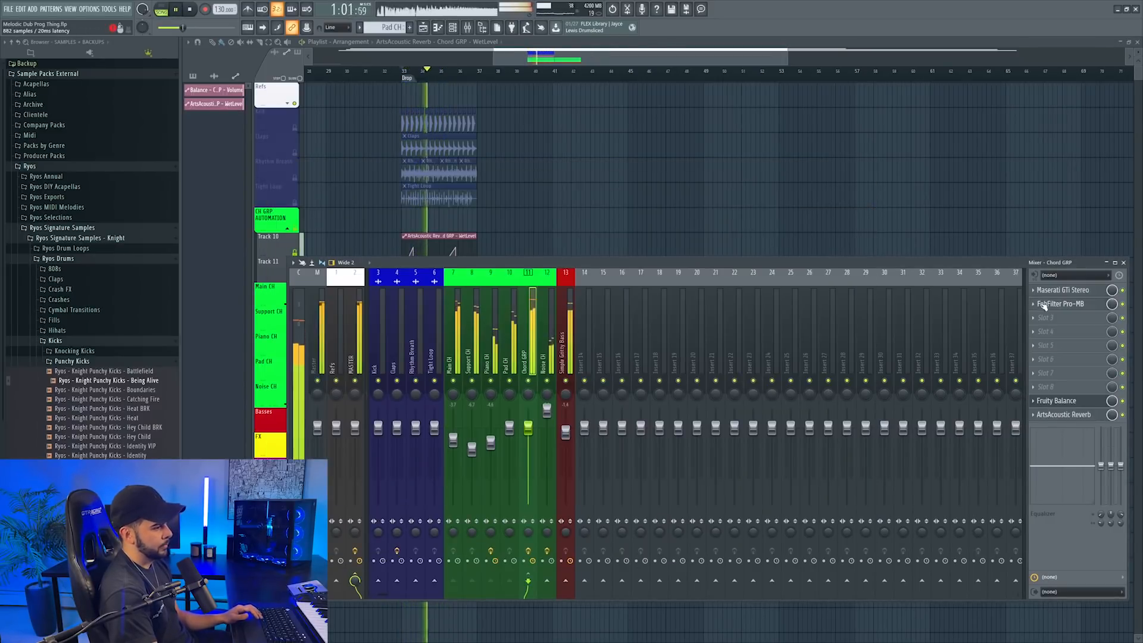
pyautogui.press('space')
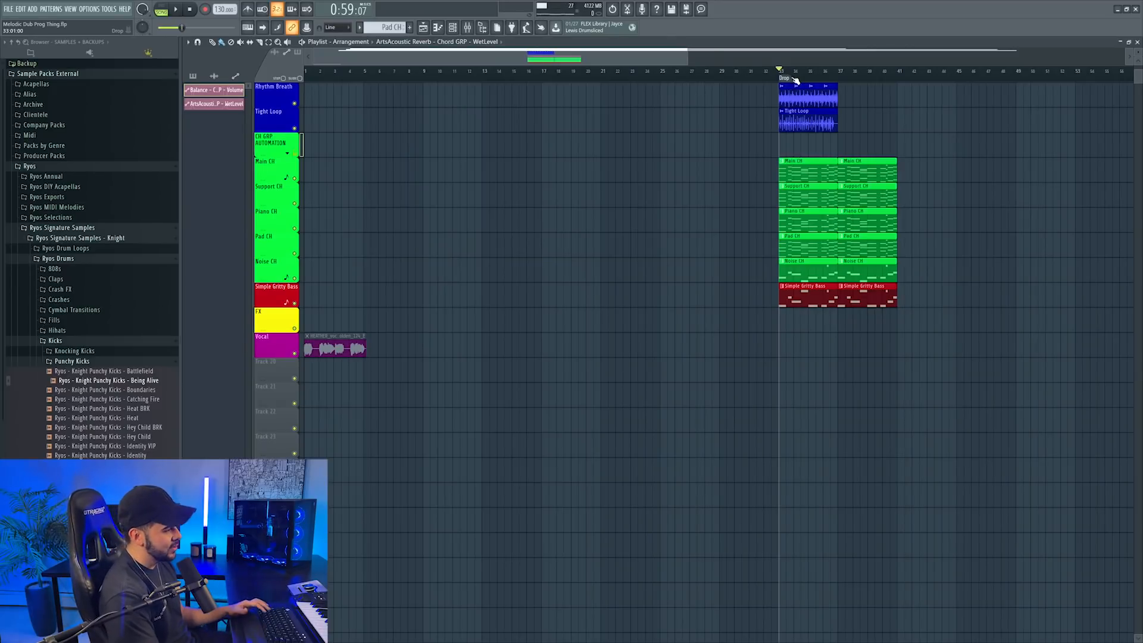
# Step: Copy the drop's chord and Simple Gritty Bass clips 16 bars earlier to bar 17 and list the patterns in the picker
pyautogui.scroll(4, 774, 95)
pyautogui.scroll(2, 768, 95)
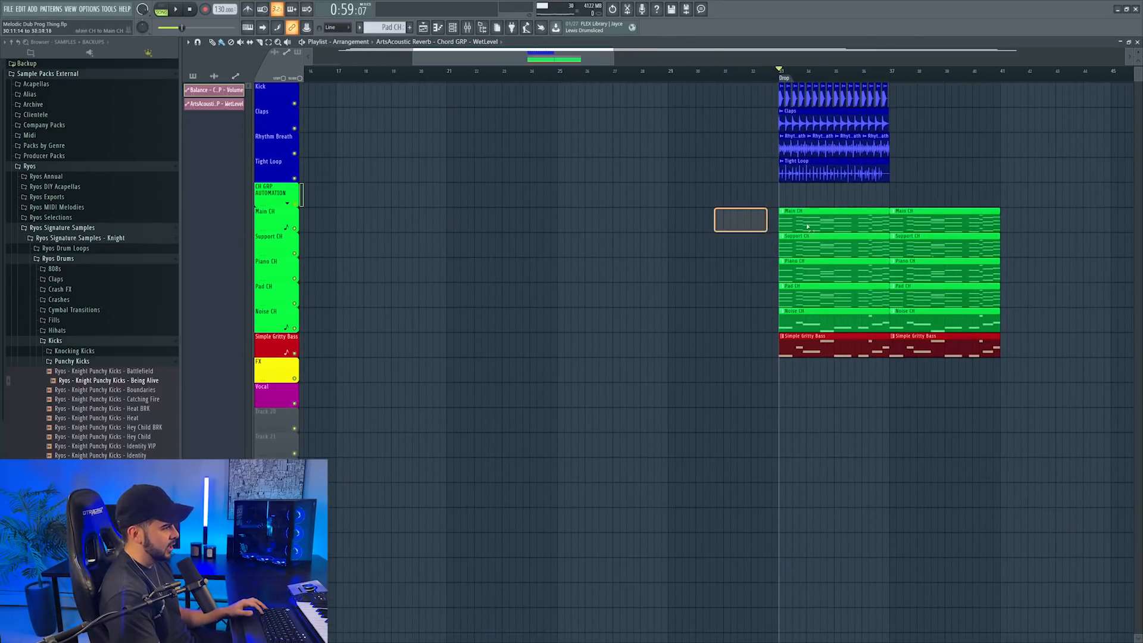
pyautogui.moveTo(807, 226); pyautogui.dragTo(1088, 350)
pyautogui.scroll(-3, 613, 85)
pyautogui.moveTo(714, 319); pyautogui.dragTo(478, 314)
pyautogui.click(193, 76)
pyautogui.click(287, 204)
pyautogui.moveTo(654, 182); pyautogui.dragTo(816, 266)
pyautogui.moveTo(713, 237); pyautogui.dragTo(513, 233)
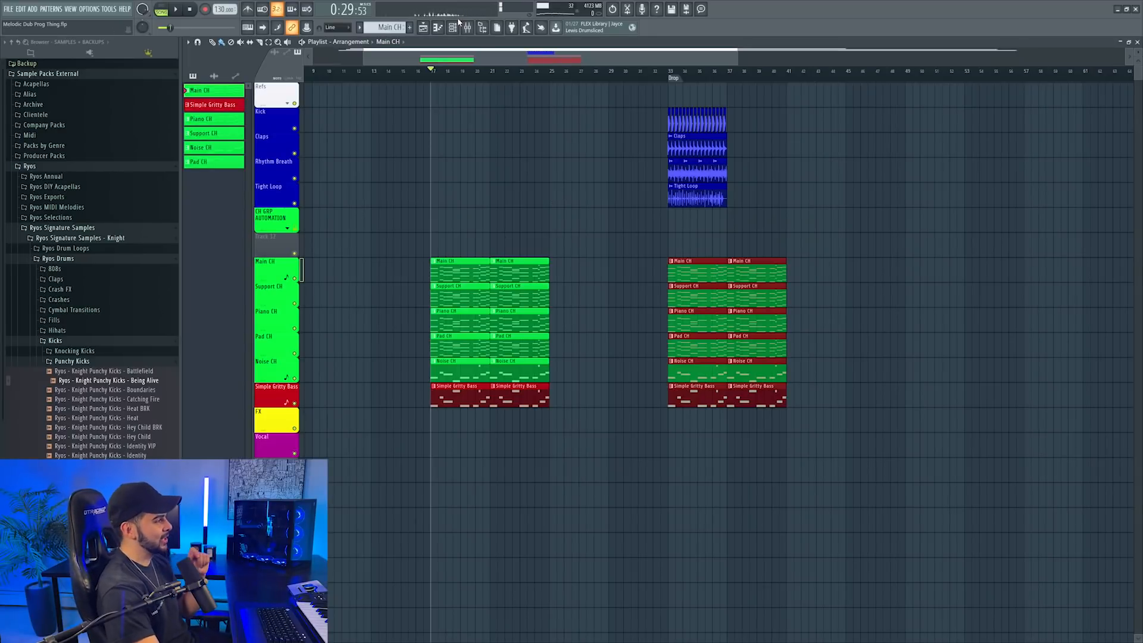
# Step: Copy the Sylenth1 notes from the Main CH pattern and create a new pattern named Pretty Piano with another Omnisphere channel
pyautogui.click(456, 27)
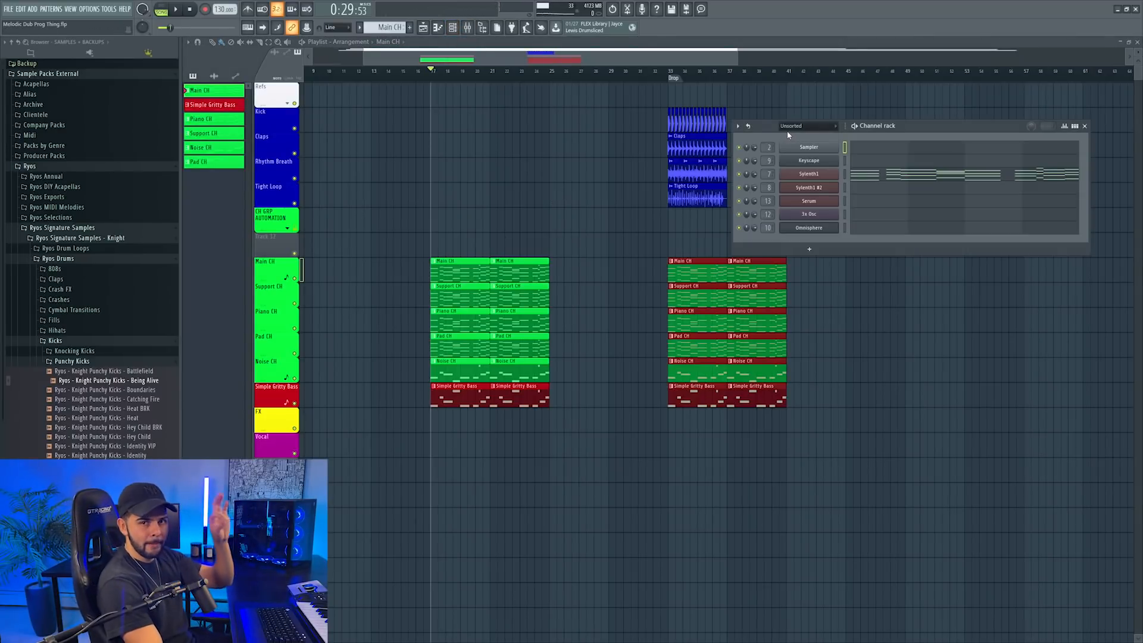
pyautogui.rightClick(792, 174)
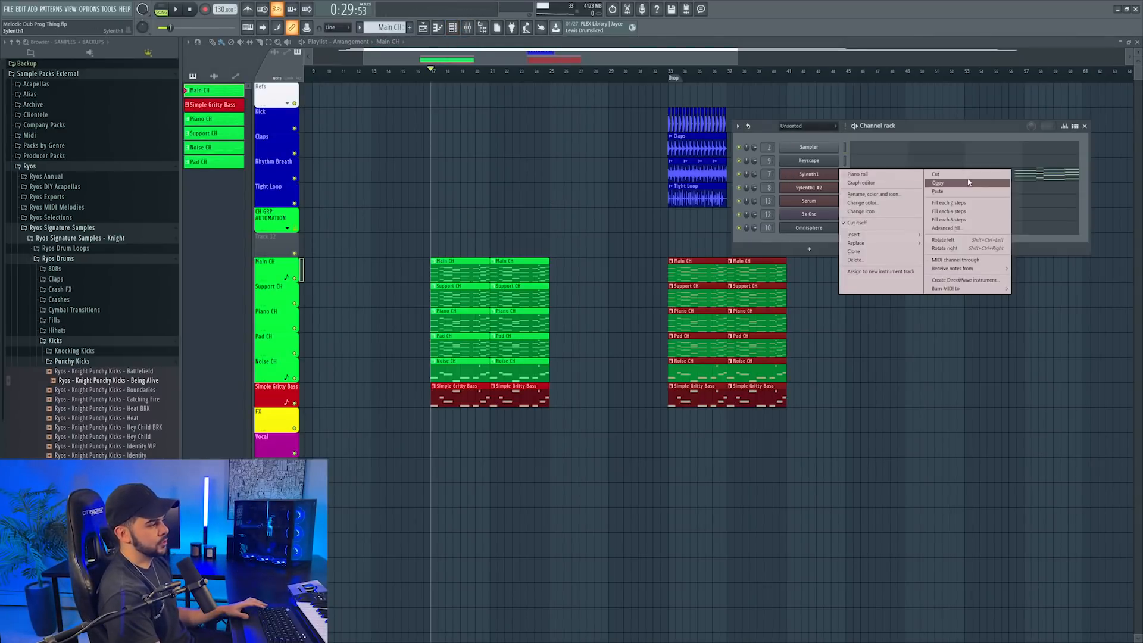
pyautogui.click(965, 183)
pyautogui.rightClick(394, 26)
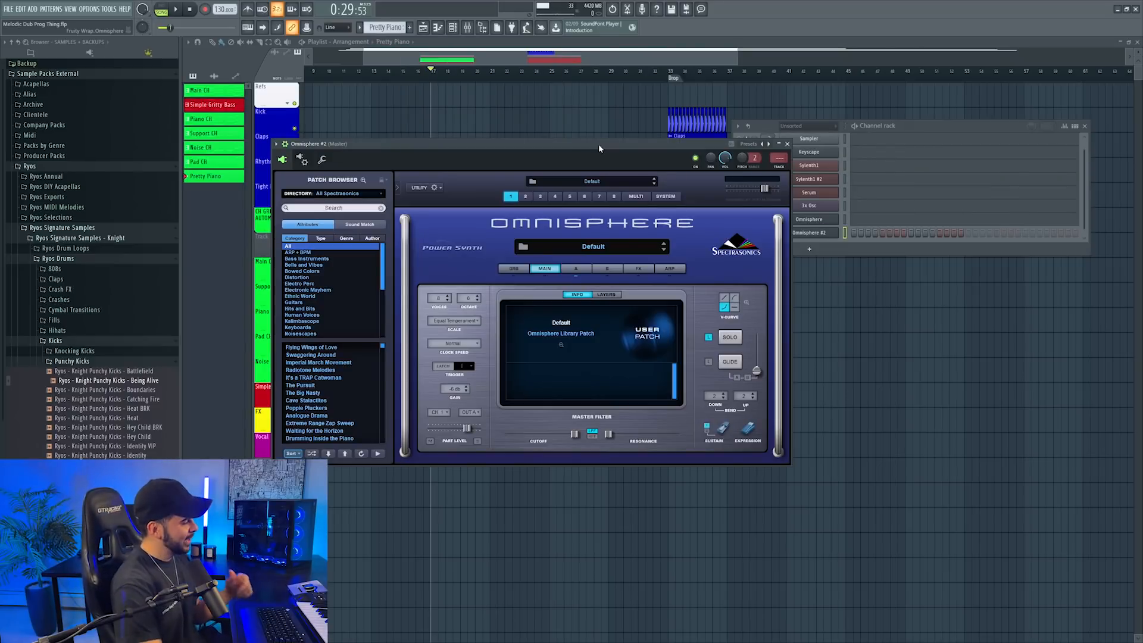
# Step: Choose the Ambient Space Piano patch from Omnisphere's Keyboards category and paste the copied chord notes into the Omnisphere #2 channel
pyautogui.scroll(-3, 325, 312)
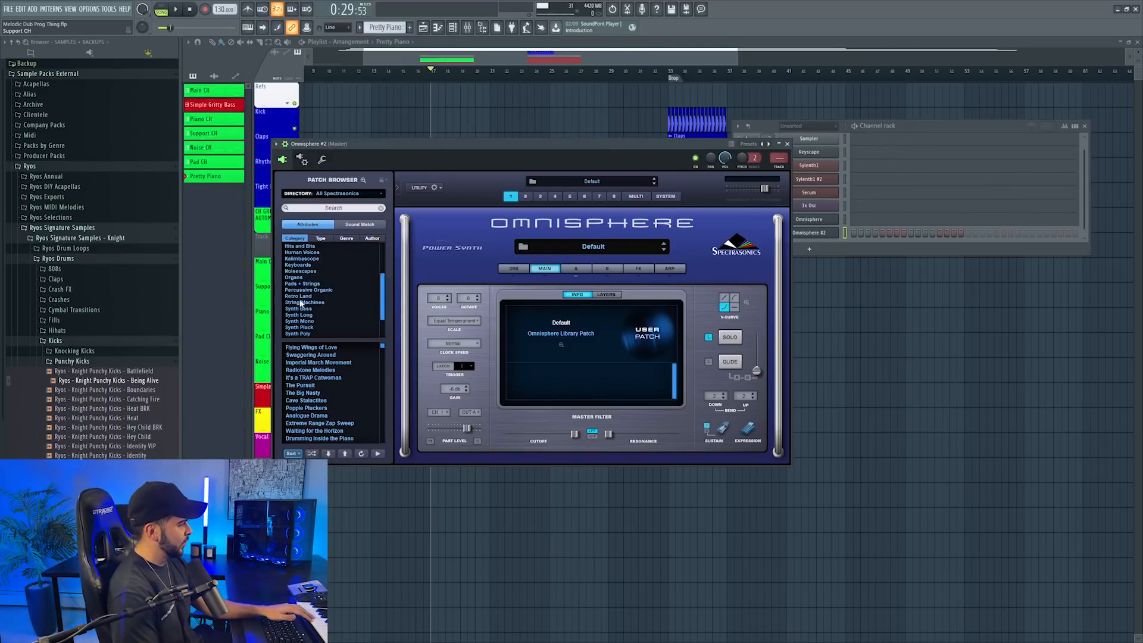
pyautogui.click(301, 266)
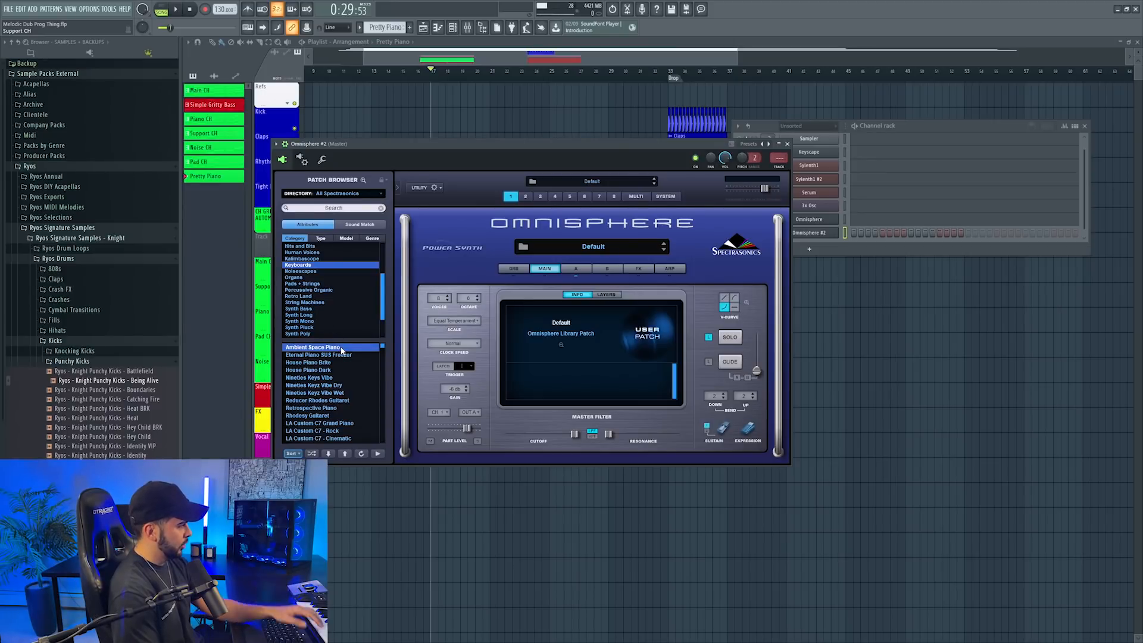
pyautogui.rightClick(835, 234)
pyautogui.click(941, 252)
# Step: Delete the lower chord notes of Omnisphere #2, raise the remaining top-line notes an octave at full velocity, and play them
pyautogui.click(881, 234)
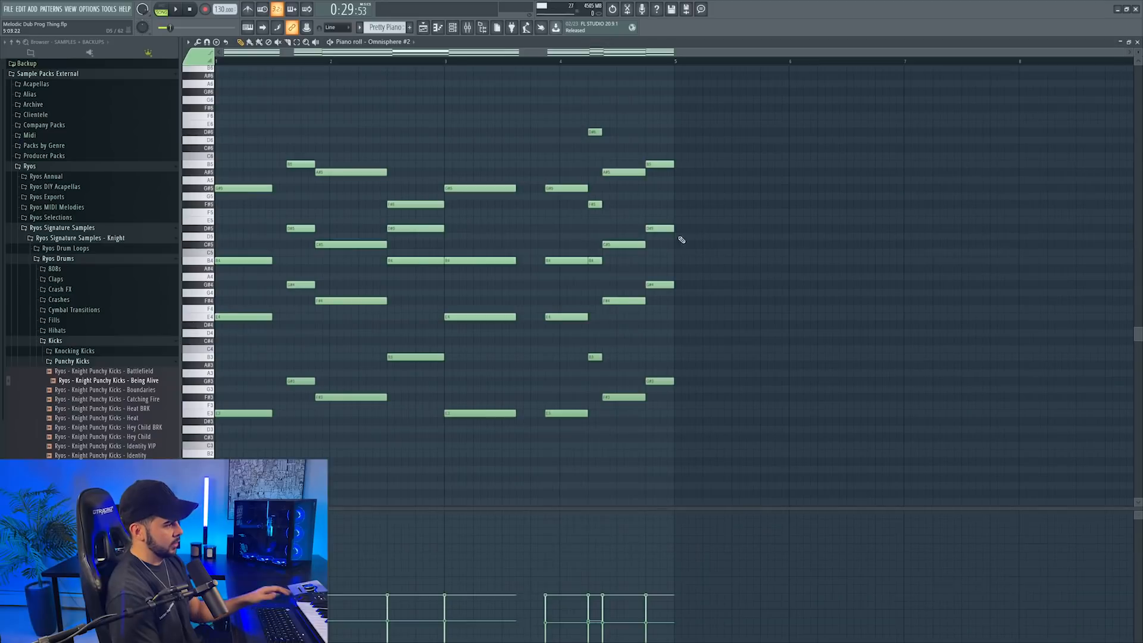
pyautogui.moveTo(248, 226); pyautogui.dragTo(758, 416)
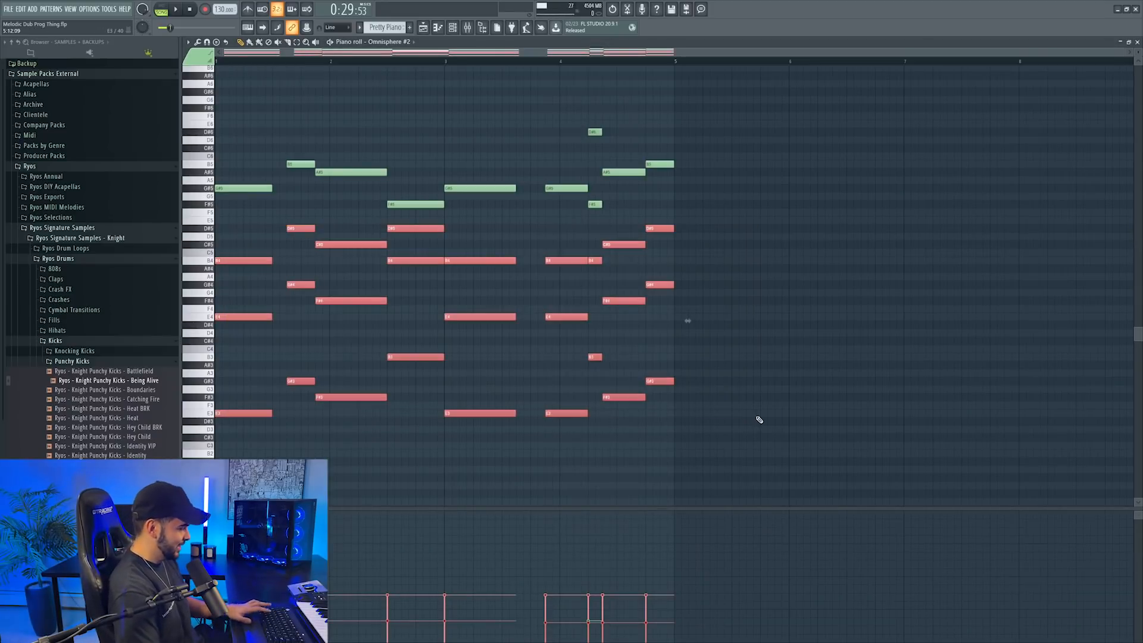
pyautogui.press('Delete')
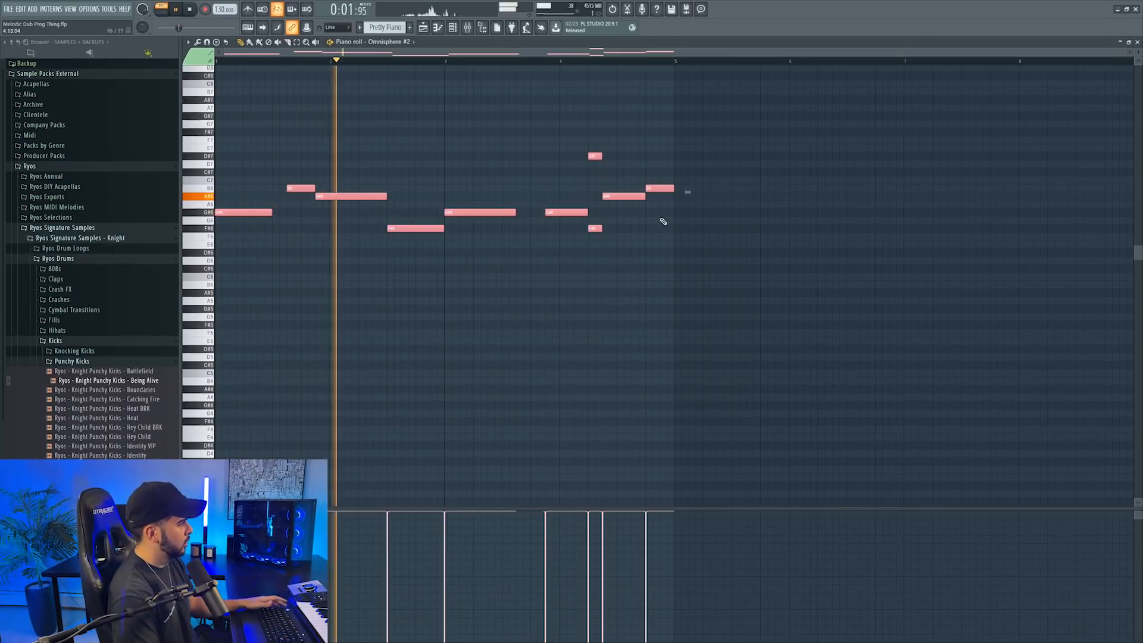
pyautogui.press('Escape')
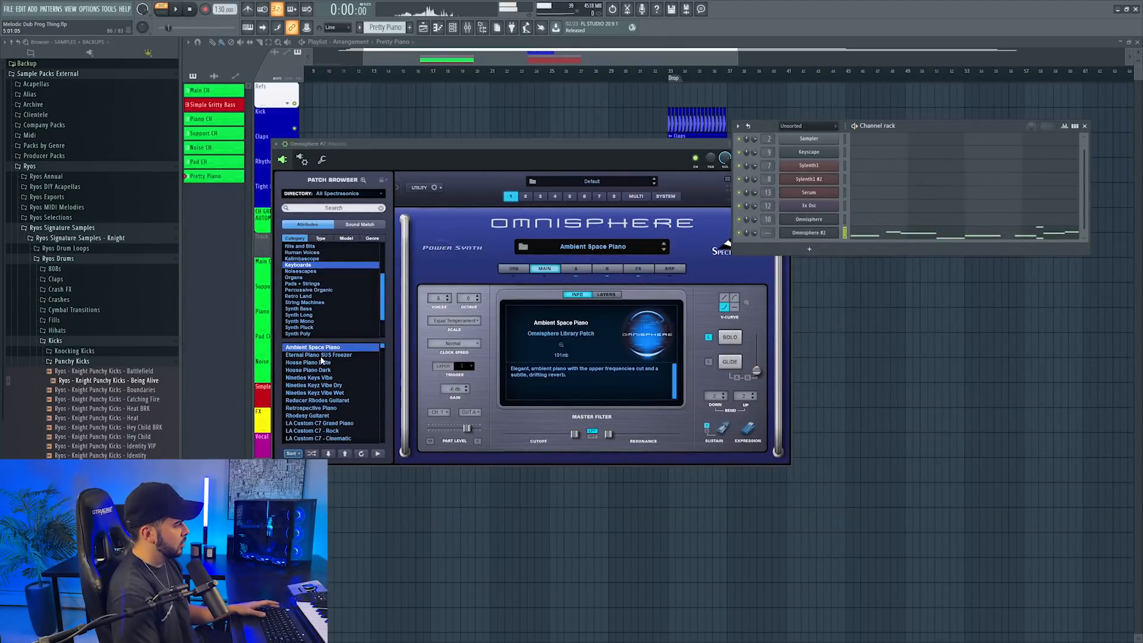
# Step: Route Omnisphere #2 to the Pretty Piano mixer track and raise its level to 5.6 dB during playback
pyautogui.press('l')
pyautogui.press('space')
pyautogui.press('F9')
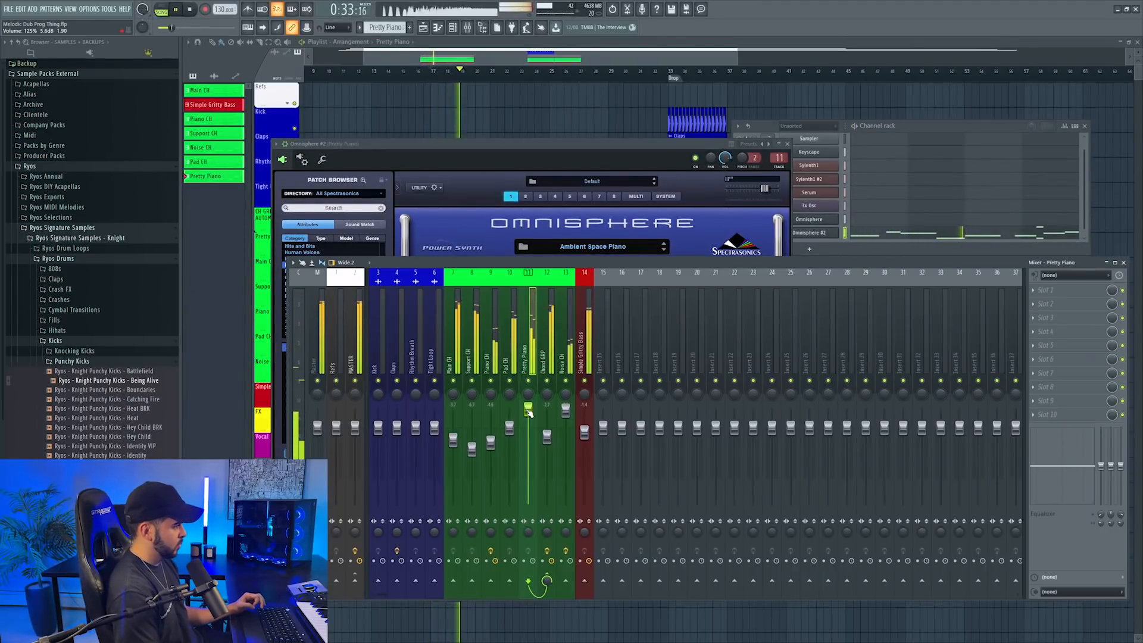
# Step: Add another Omnisphere channel to the Pretty Piano pattern and copy the Omnisphere #2 notes into it
pyautogui.click(839, 246)
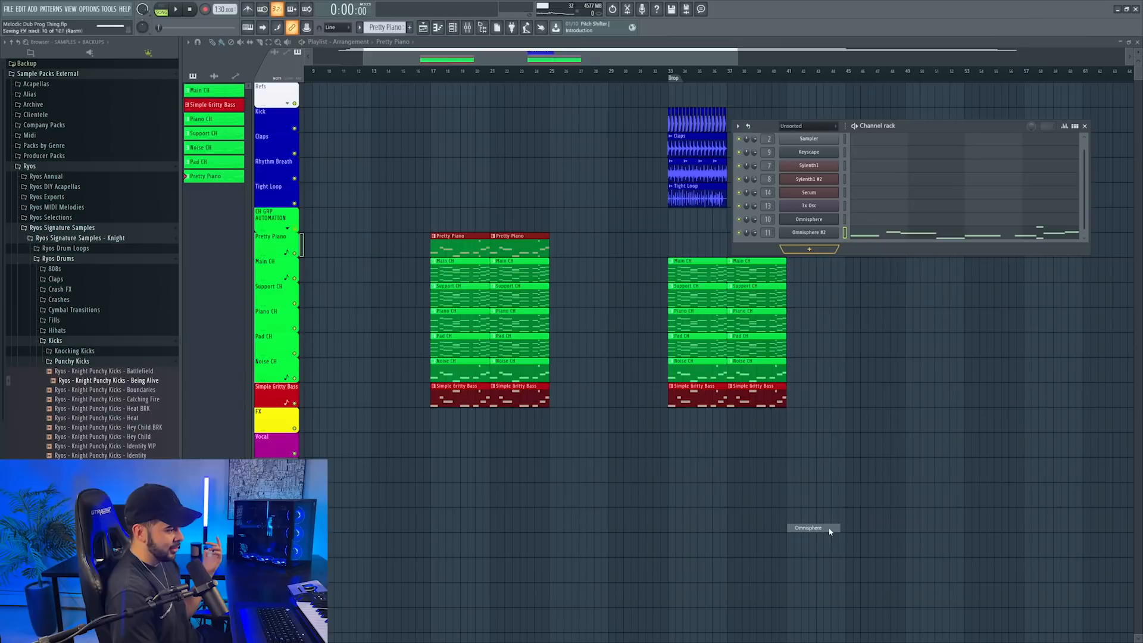
pyautogui.click(923, 129)
pyautogui.rightClick(824, 221)
pyautogui.click(937, 230)
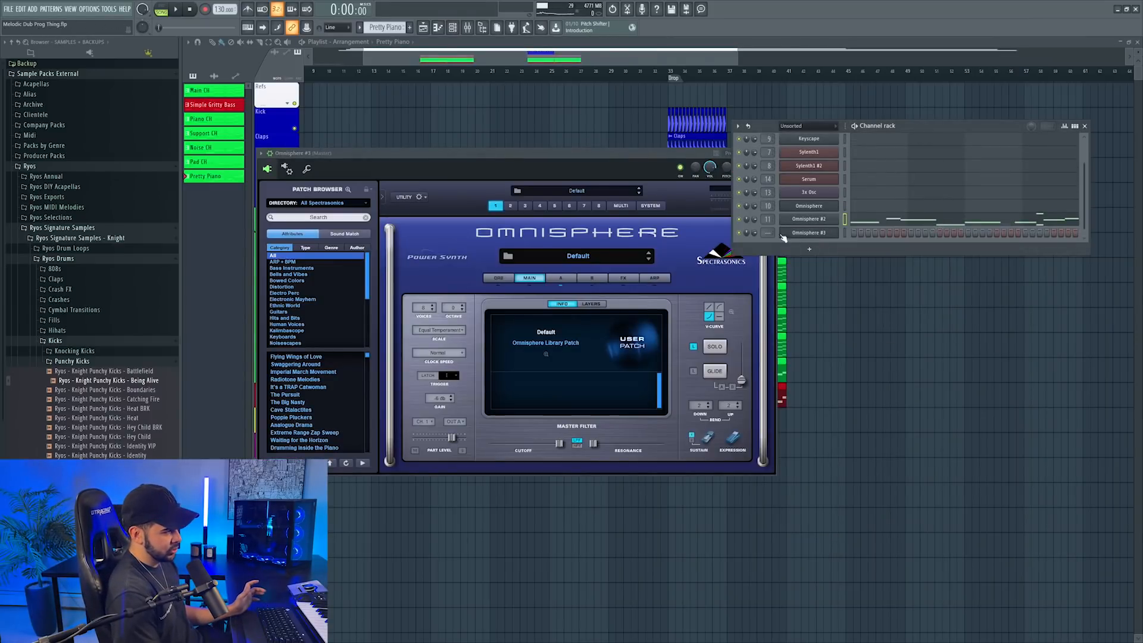
pyautogui.click(787, 234)
pyautogui.rightClick(802, 234)
pyautogui.click(938, 249)
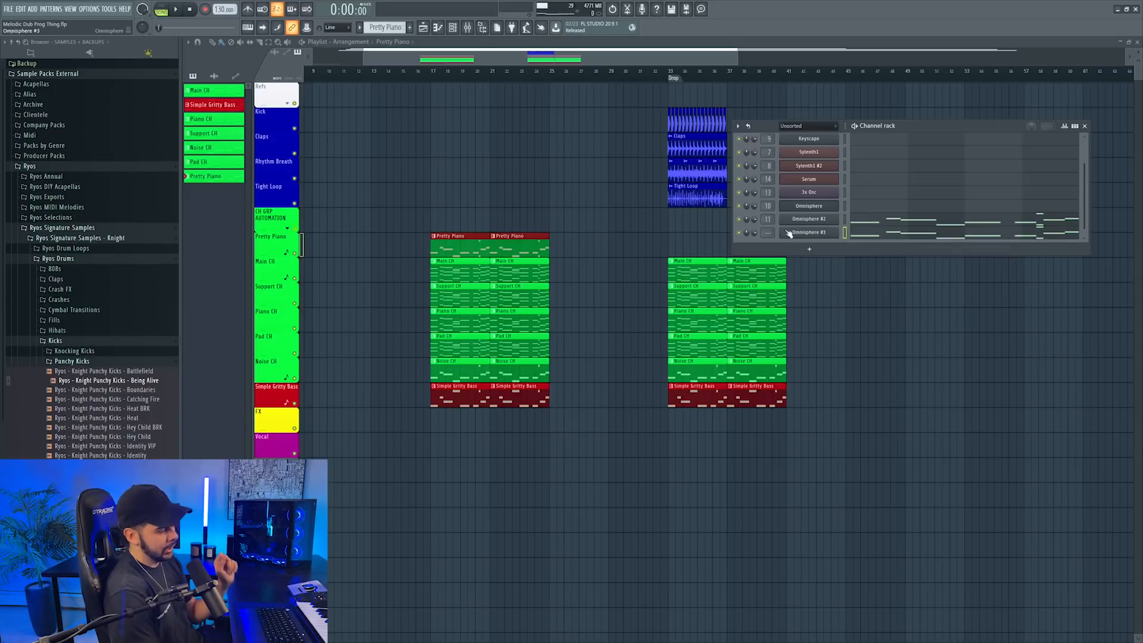
# Step: Route Omnisphere #3 to mixer track 15, search its patches for "bell" and audition Minty Bells and the music box patch
pyautogui.click(788, 234)
pyautogui.click(768, 177)
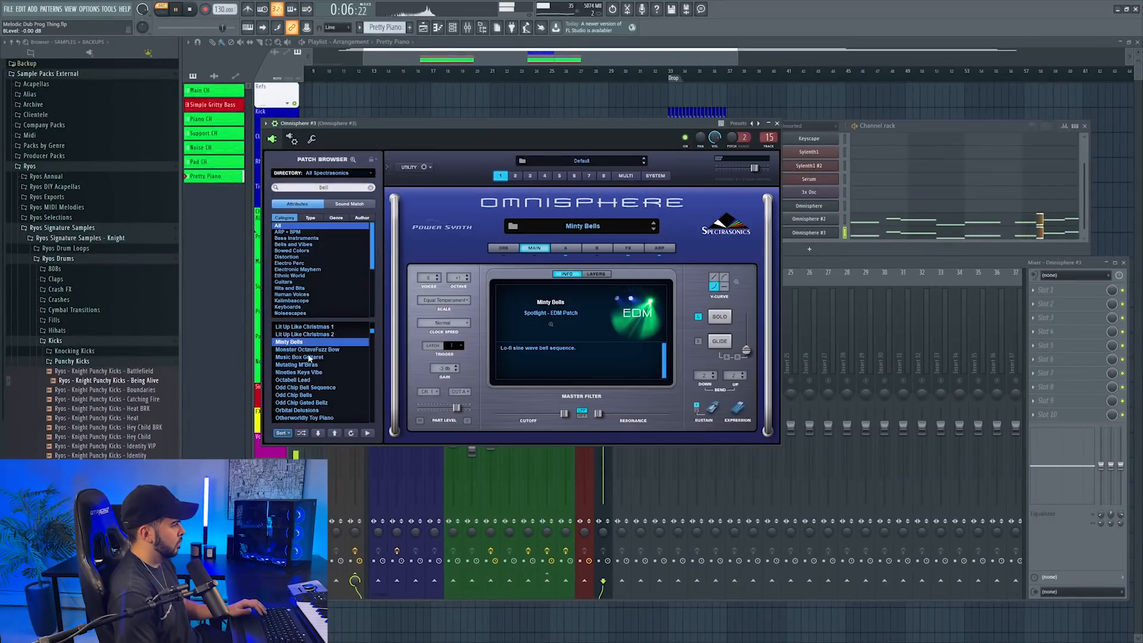
pyautogui.click(309, 358)
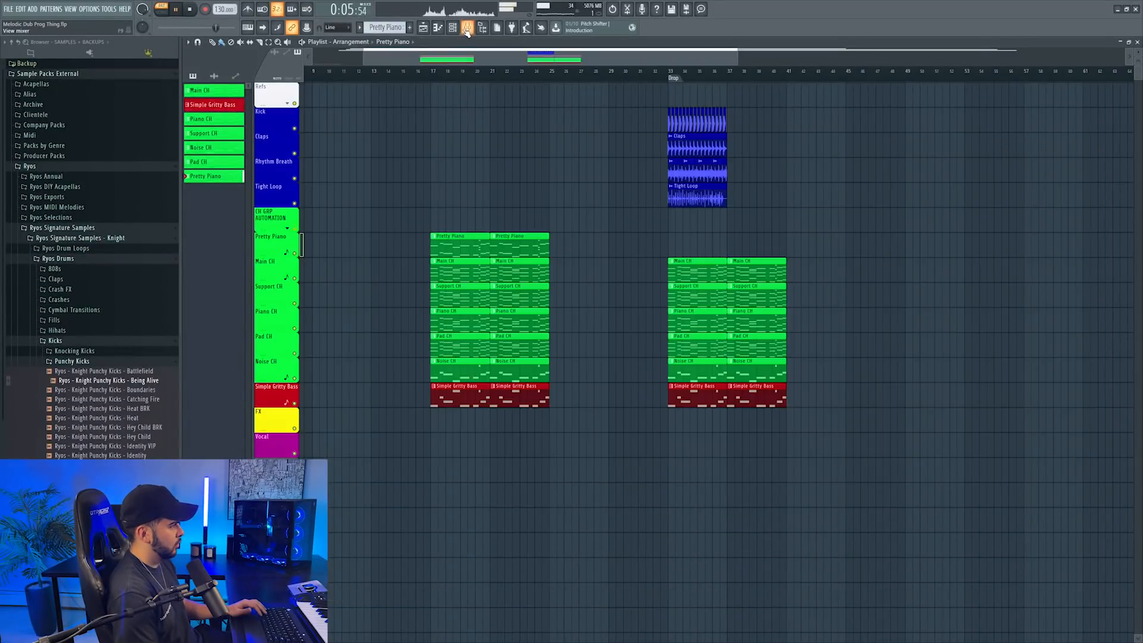
pyautogui.click(466, 28)
pyautogui.click(466, 28)
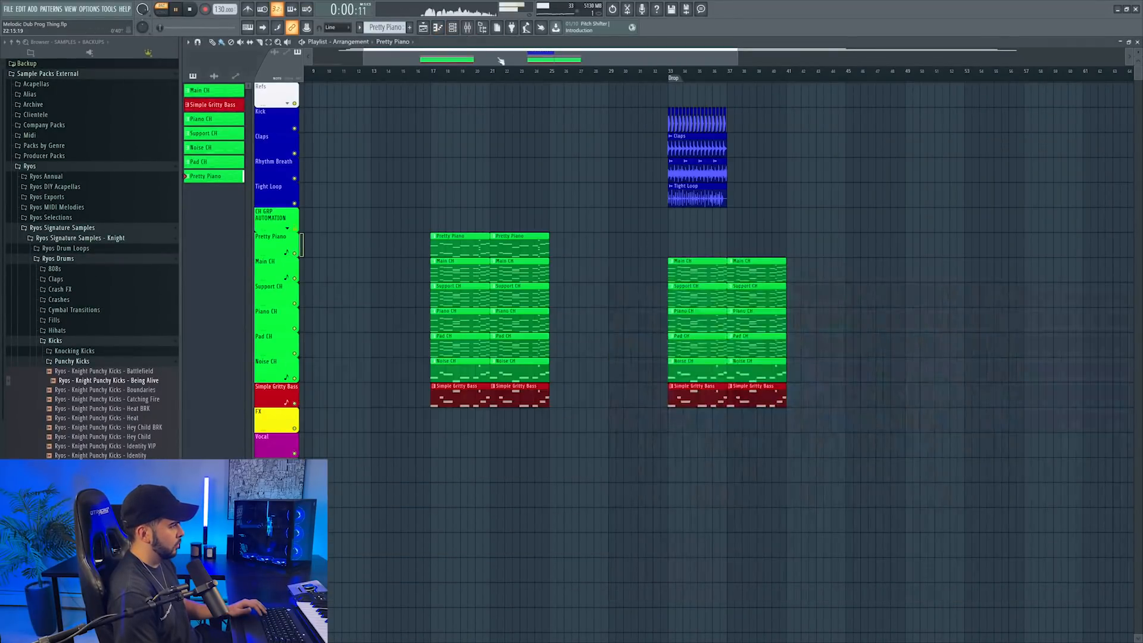
# Step: Copy the two Pretty Piano clips from bar 17 to the drop at bar 33 and lower the Pretty Piano Transient mixer level
pyautogui.click(425, 71)
pyautogui.press('space')
pyautogui.moveTo(427, 236); pyautogui.dragTo(575, 252)
pyautogui.moveTo(438, 243); pyautogui.dragTo(676, 244)
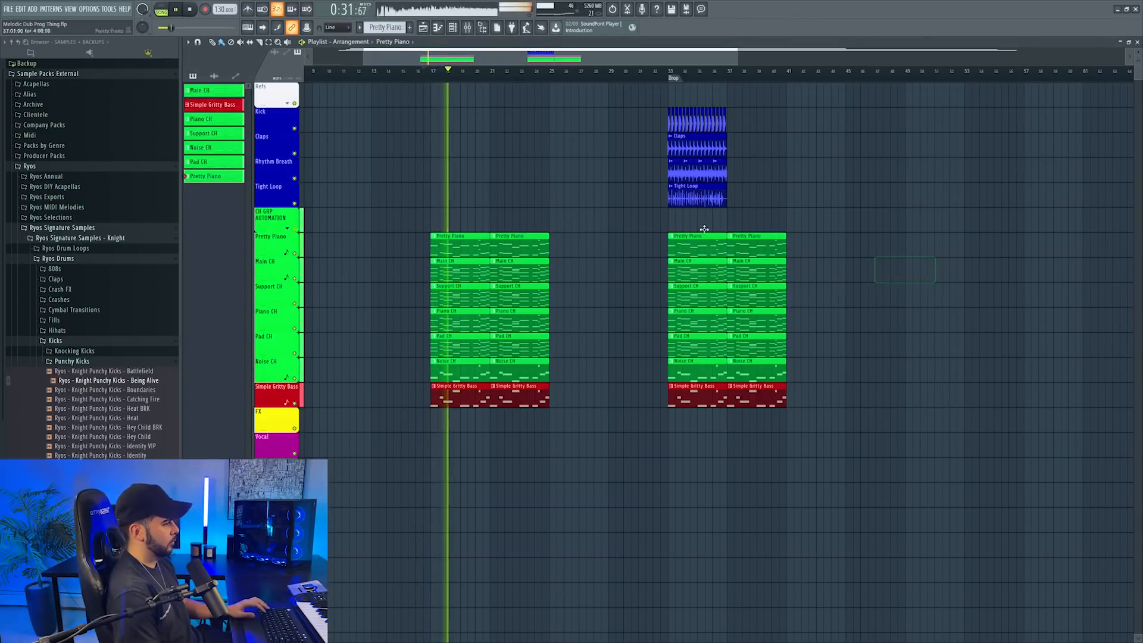
pyautogui.press('F9')
pyautogui.moveTo(584, 431); pyautogui.dragTo(585, 440)
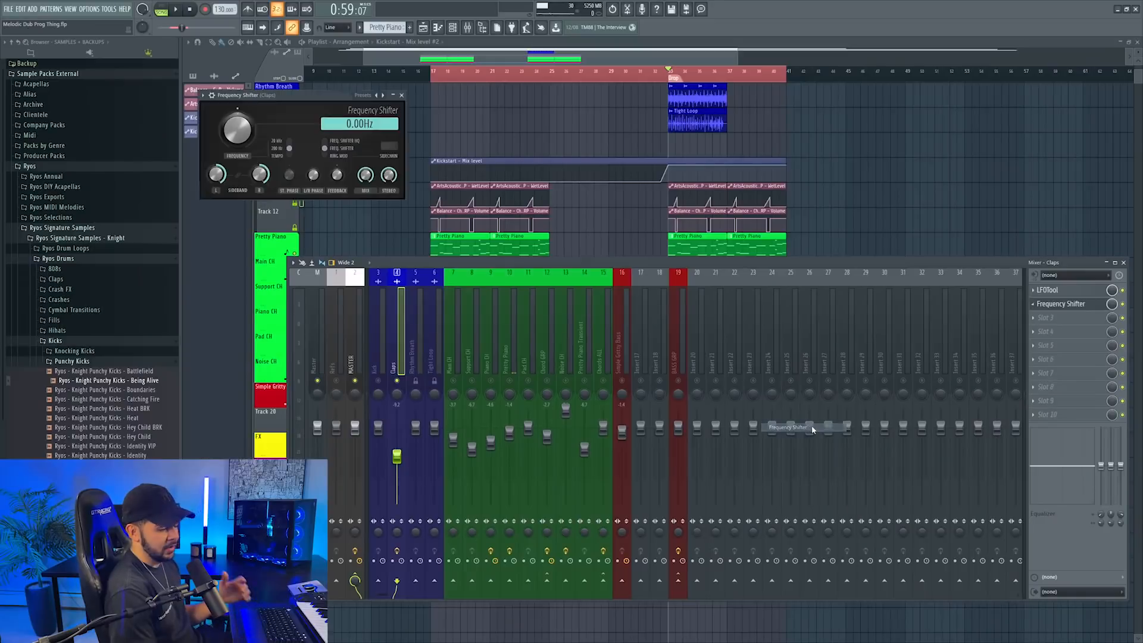
# Step: Set the Claps' Frequency Shifter to 125 Hz while playing the drop and raise the Claps mixer level
pyautogui.moveTo(266, 127); pyautogui.dragTo(503, 232)
pyautogui.press('space')
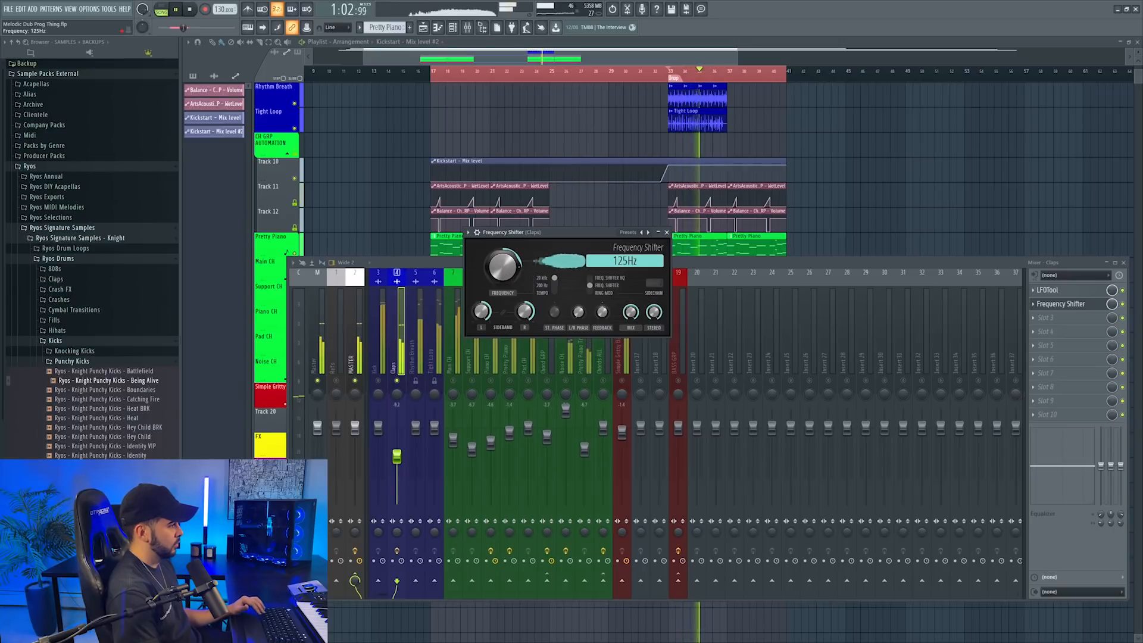
pyautogui.rightClick(397, 380)
pyautogui.moveTo(398, 458); pyautogui.dragTo(398, 448)
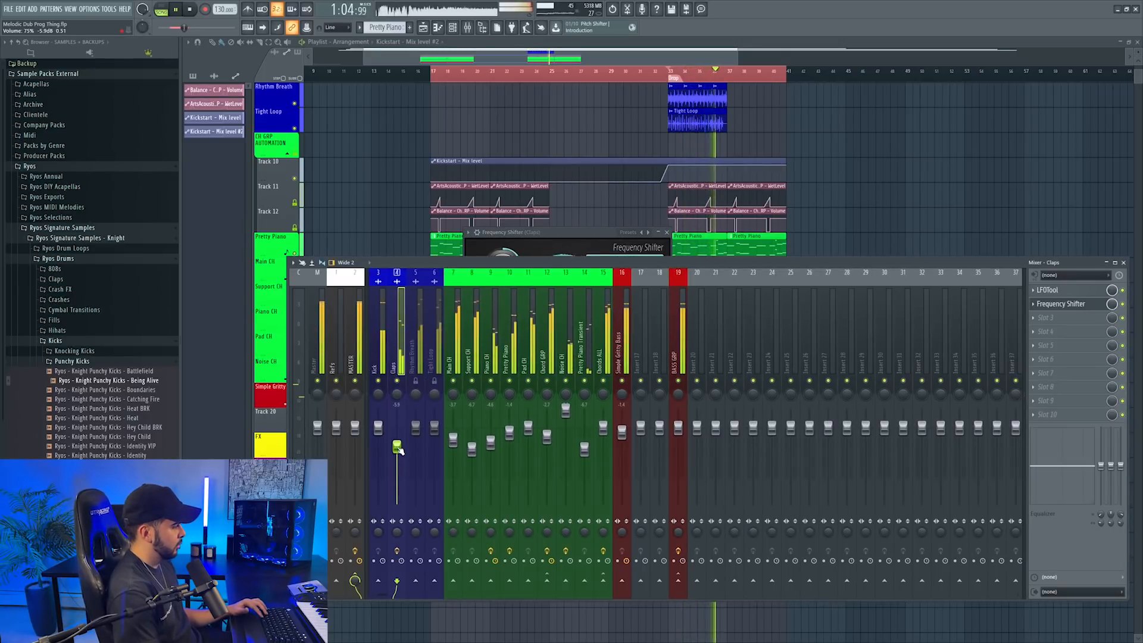
pyautogui.press('space')
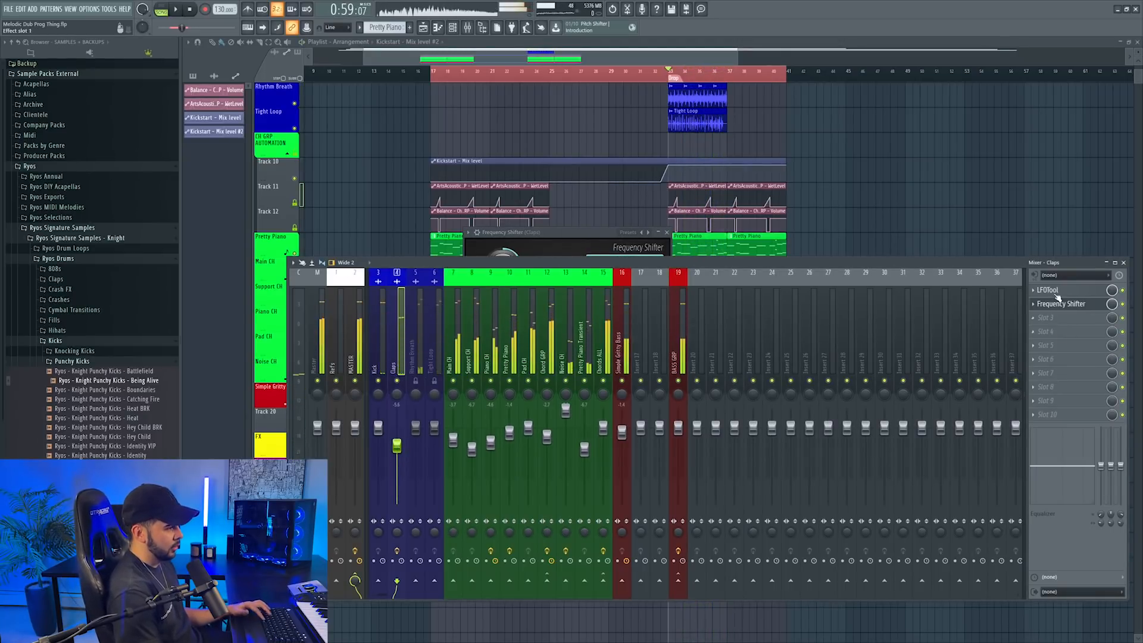
# Step: Reshape the rising start of the Claps' LFOTool volume curve while the drop plays
pyautogui.click(1055, 291)
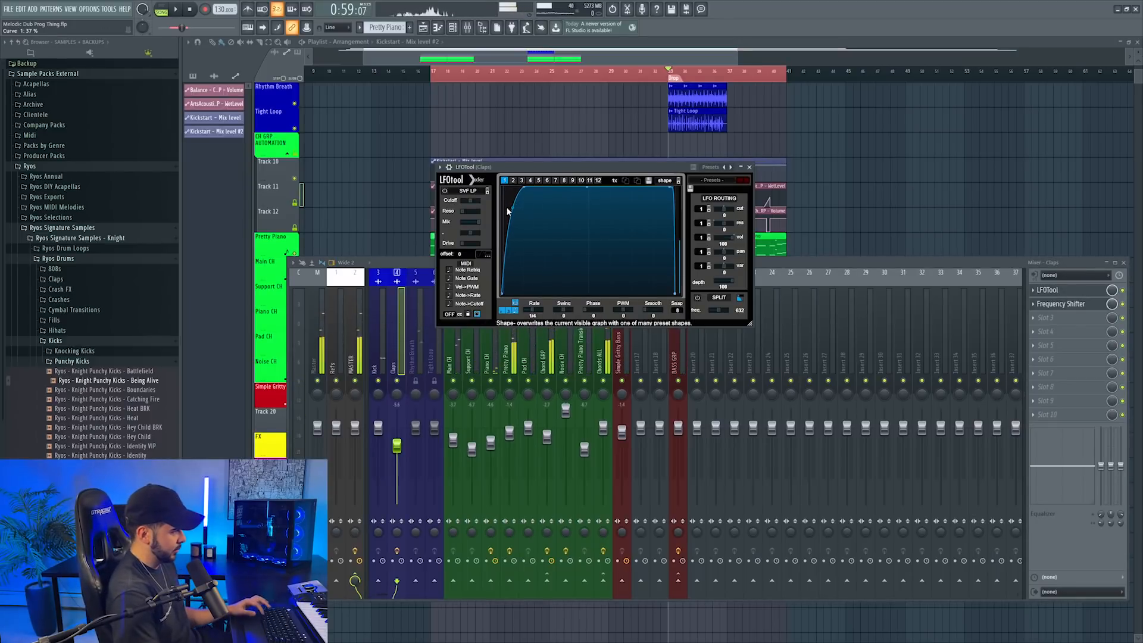
pyautogui.press('space')
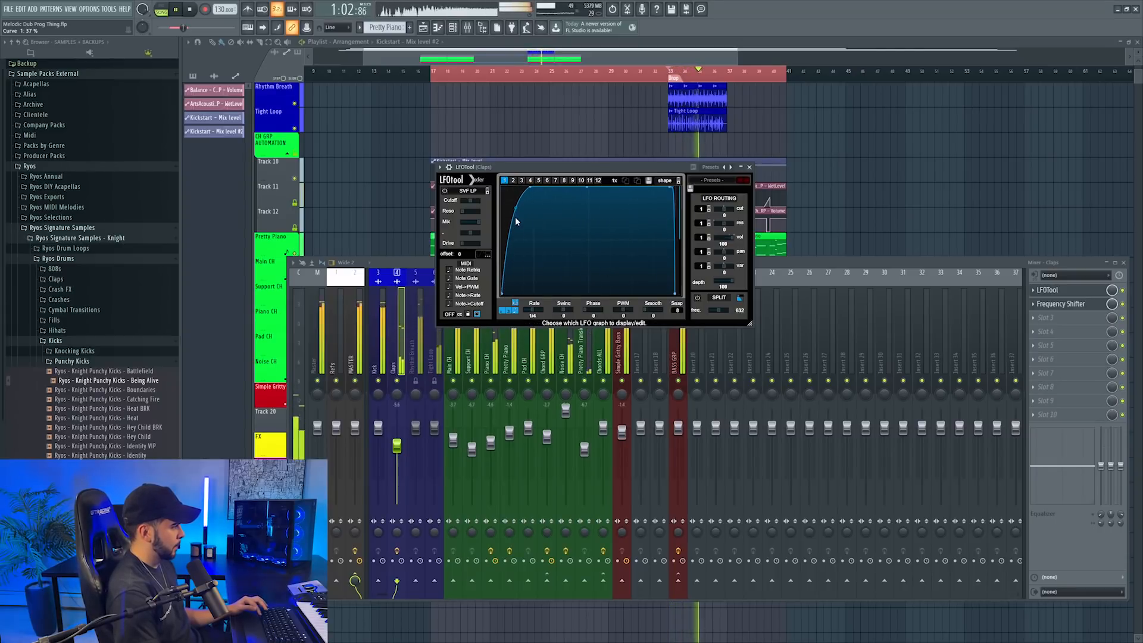
pyautogui.moveTo(515, 214); pyautogui.dragTo(515, 217)
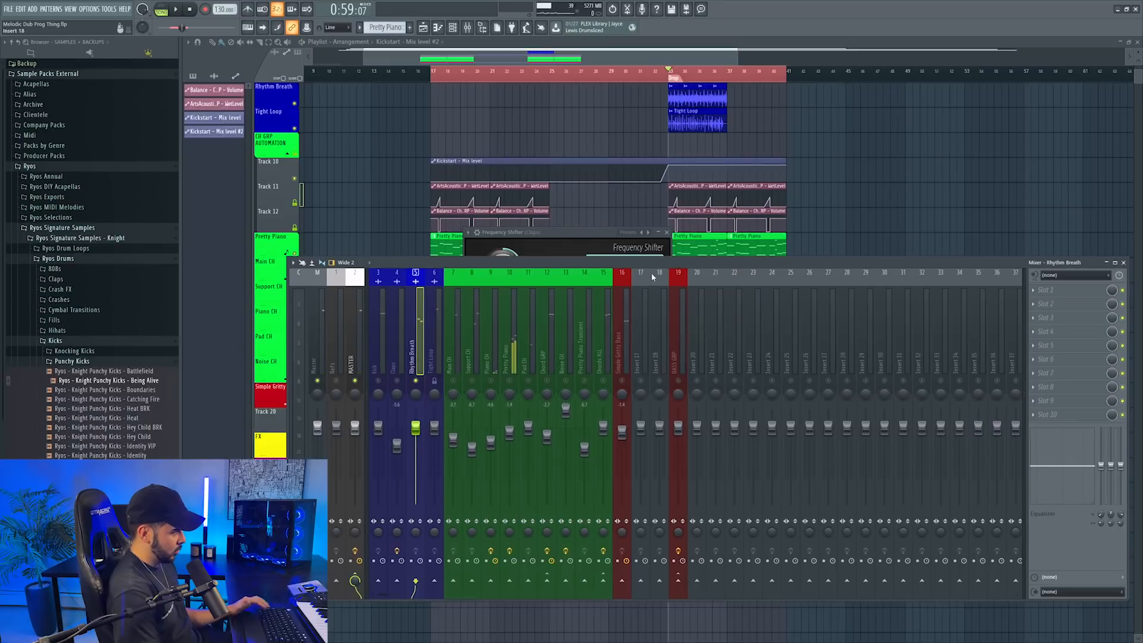
# Step: Lower the Rhythm Breath mixer level against the kick and solo the Tight Loop for playback
pyautogui.moveTo(416, 431); pyautogui.dragTo(416, 458)
pyautogui.press('space')
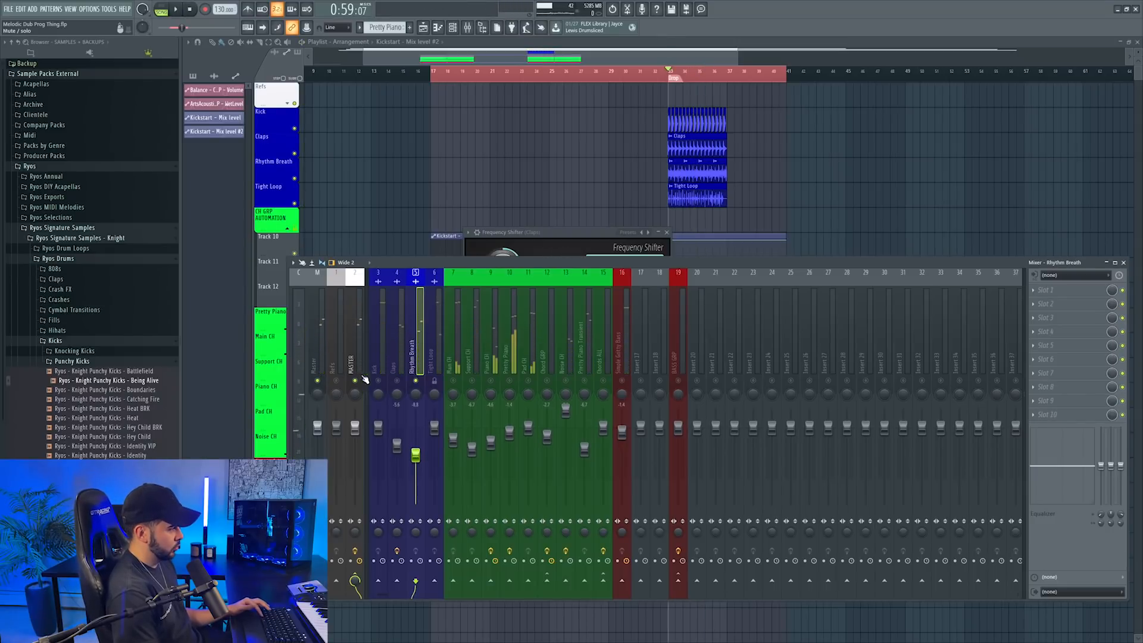
pyautogui.click(378, 381)
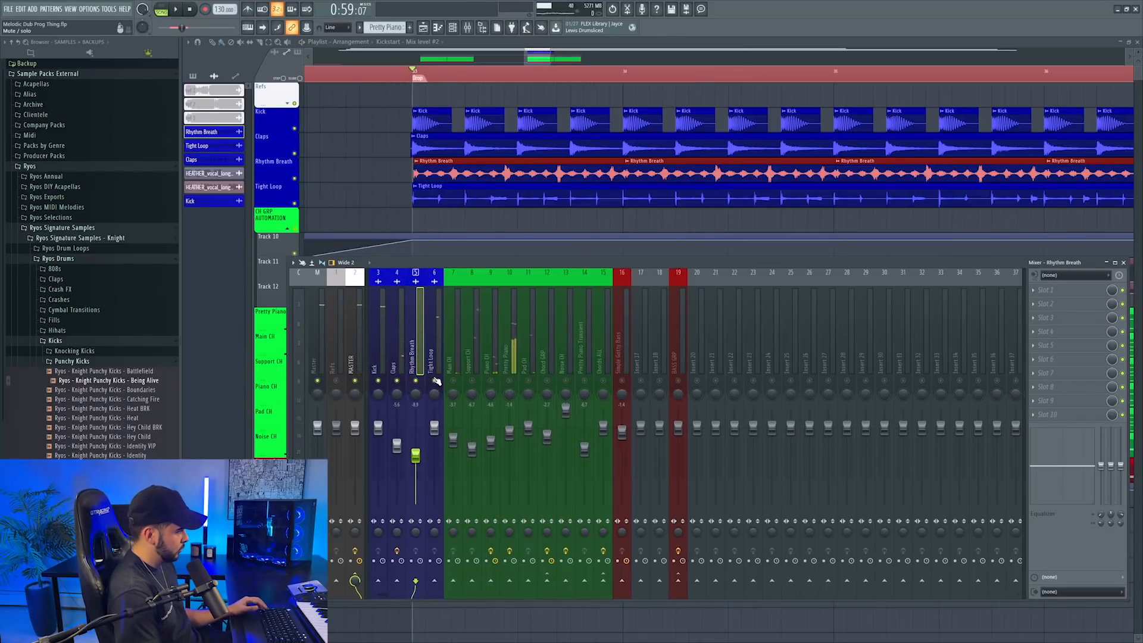
pyautogui.rightClick(435, 380)
pyautogui.press('space')
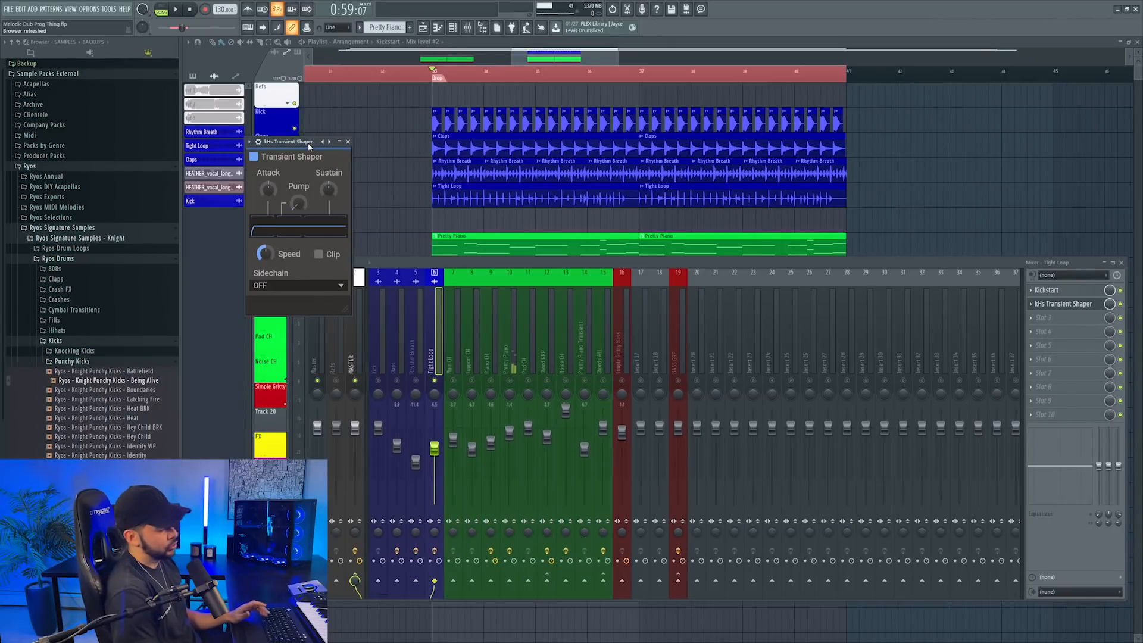
# Step: Reduce the attack in the Tight Loop's Transient Shaper and play the loop
pyautogui.moveTo(309, 142); pyautogui.dragTo(632, 189)
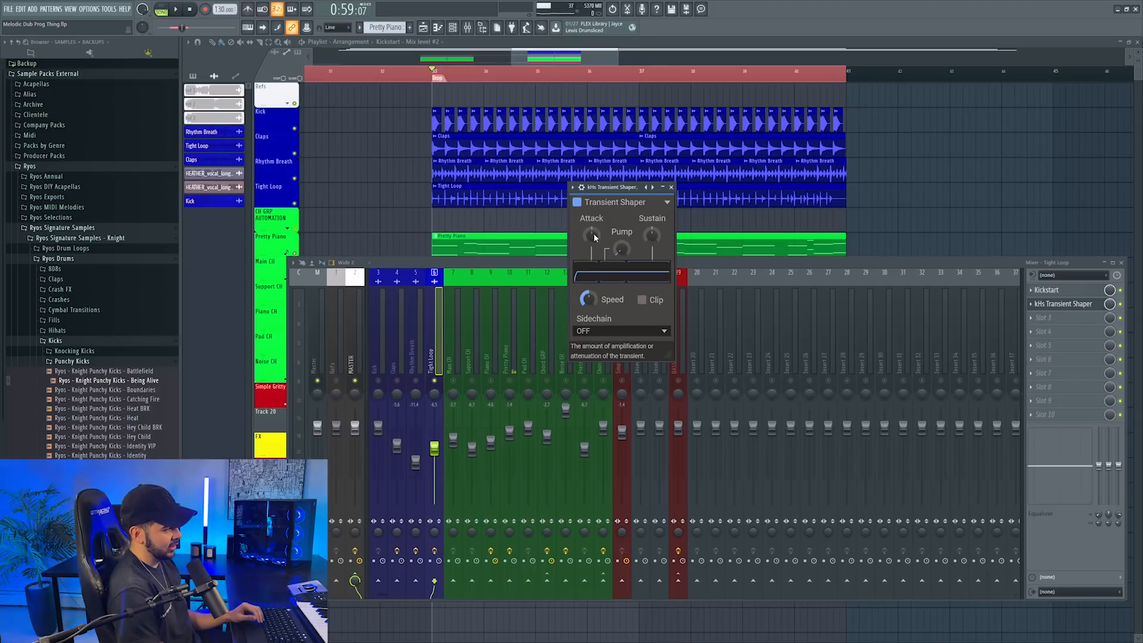
pyautogui.moveTo(594, 234); pyautogui.dragTo(595, 256)
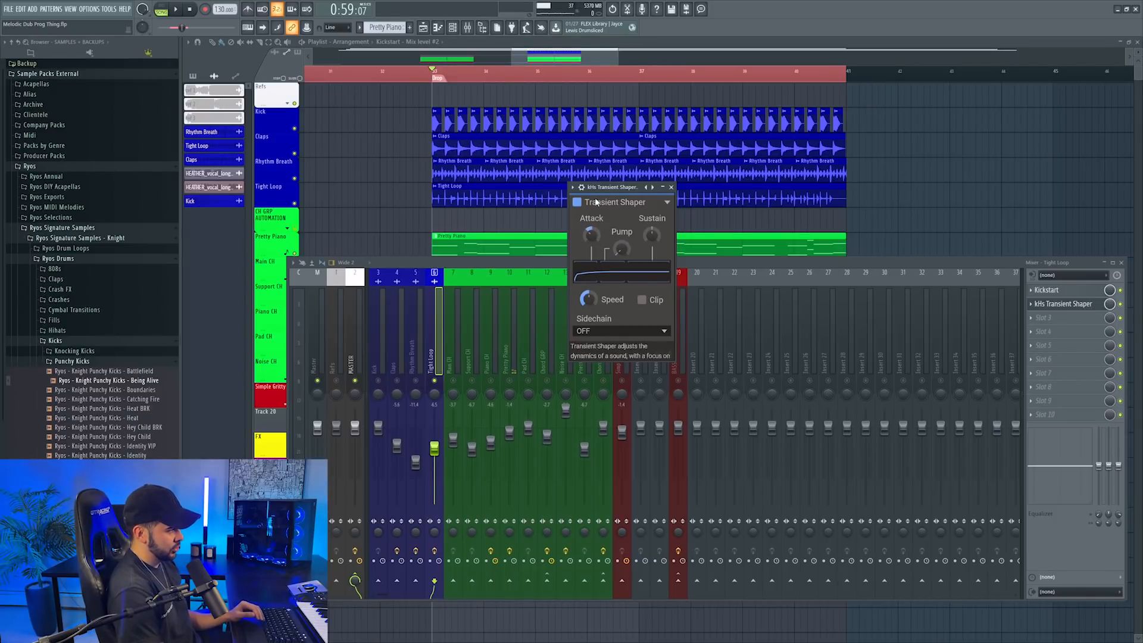
pyautogui.press('space')
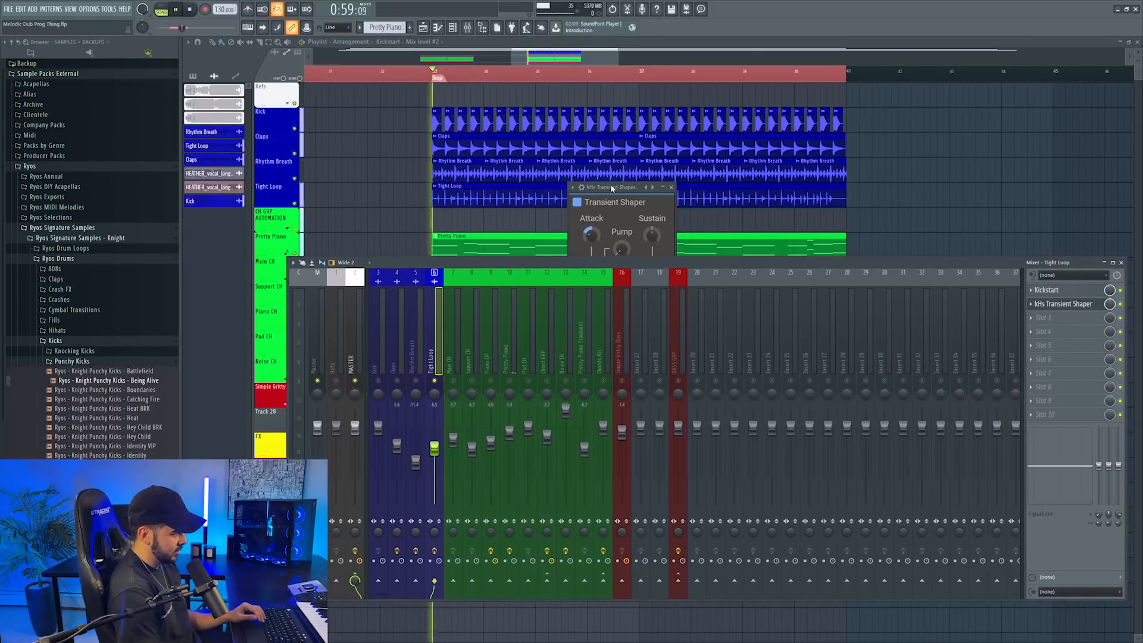
# Step: Try the Transient Shaper ahead of Kickstart in the Tight Loop's effect chain during playback
pyautogui.click(1047, 291)
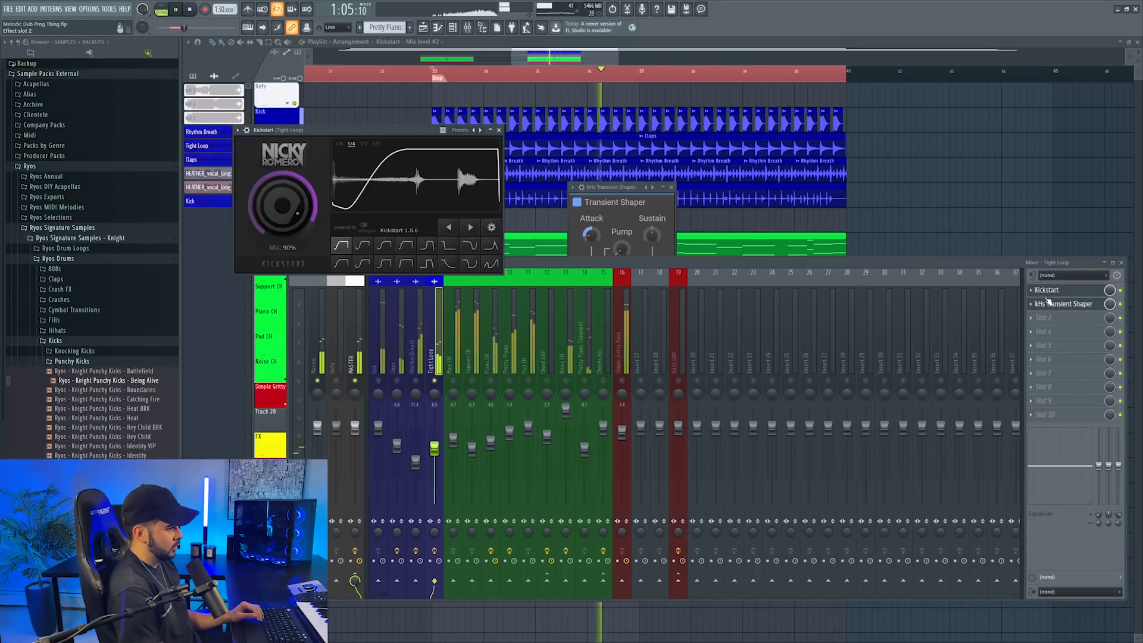
pyautogui.scroll(1, 1049, 302)
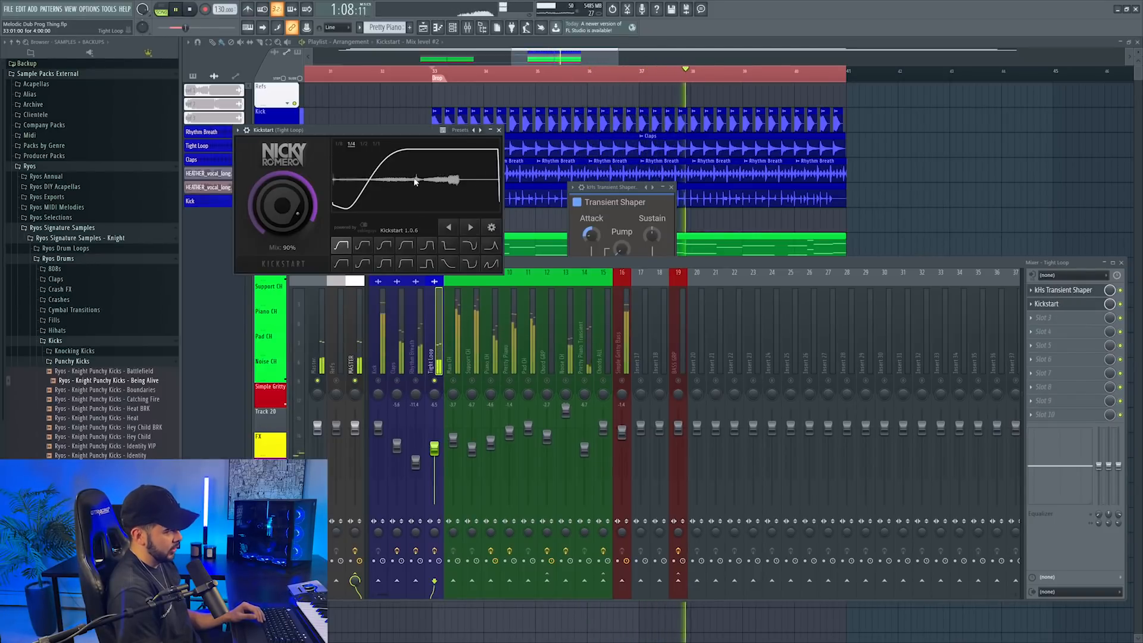
pyautogui.press('space')
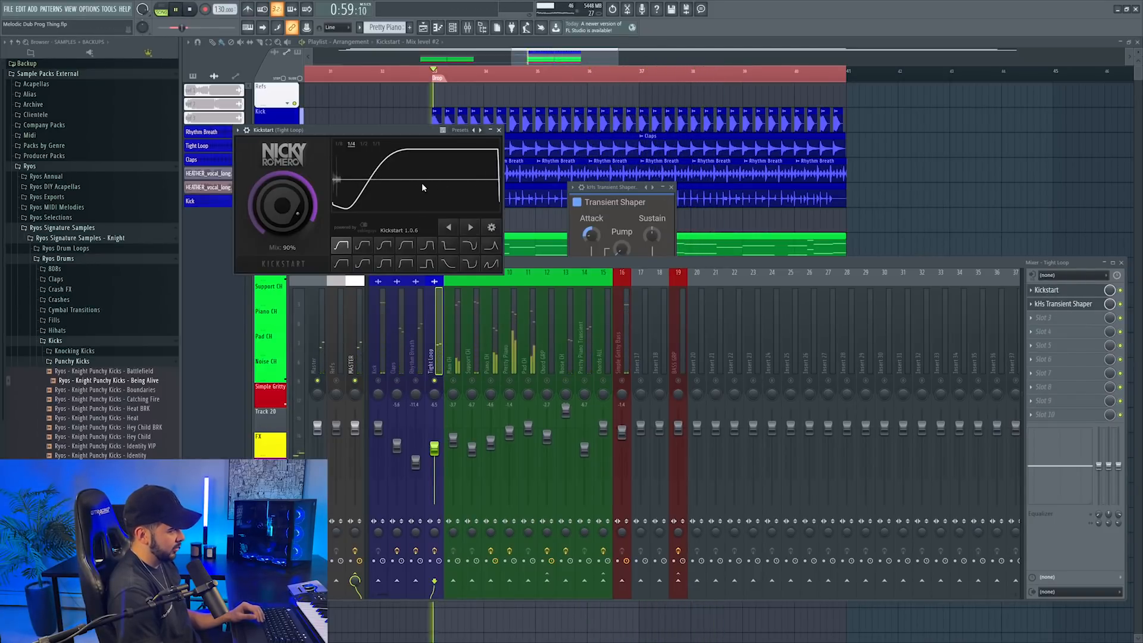
pyautogui.press('space')
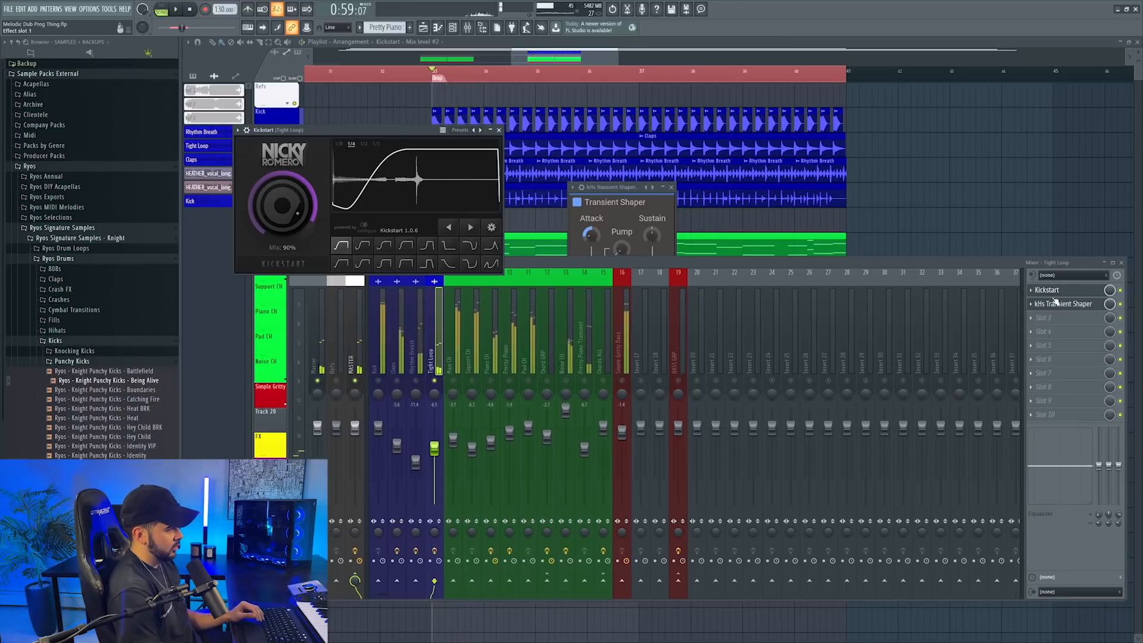
# Step: Place the Tight Loop's Transient Shaper after Kickstart with Clip enabled and play the loop with the full mix
pyautogui.moveTo(618, 193); pyautogui.dragTo(624, 194)
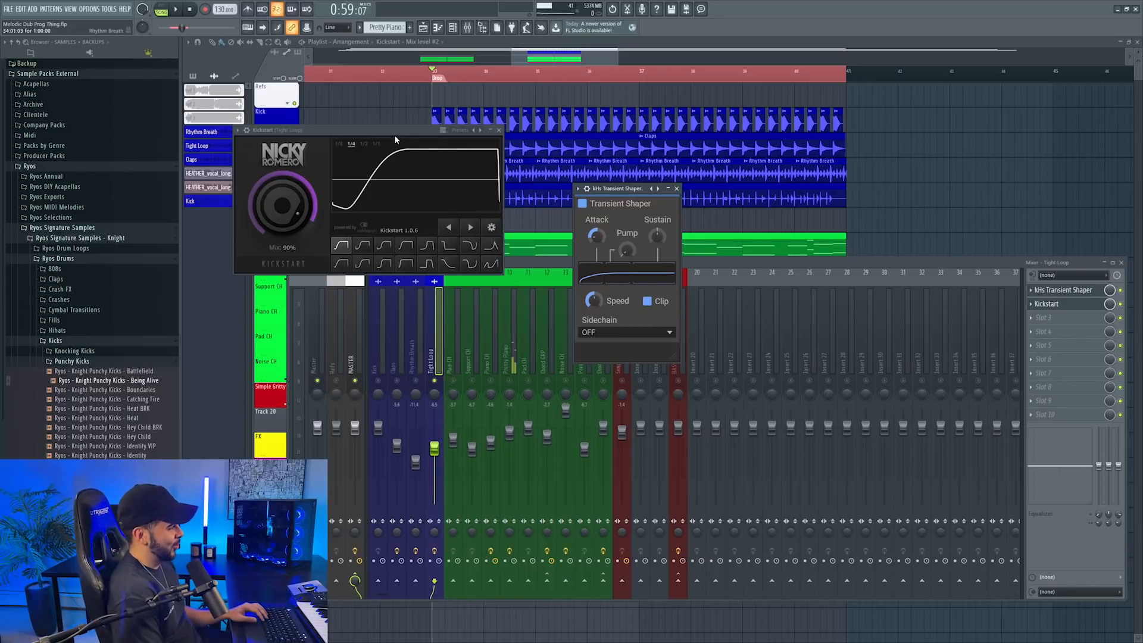
pyautogui.moveTo(395, 136); pyautogui.dragTo(456, 120)
pyautogui.press('space')
pyautogui.scroll(-1, 1072, 292)
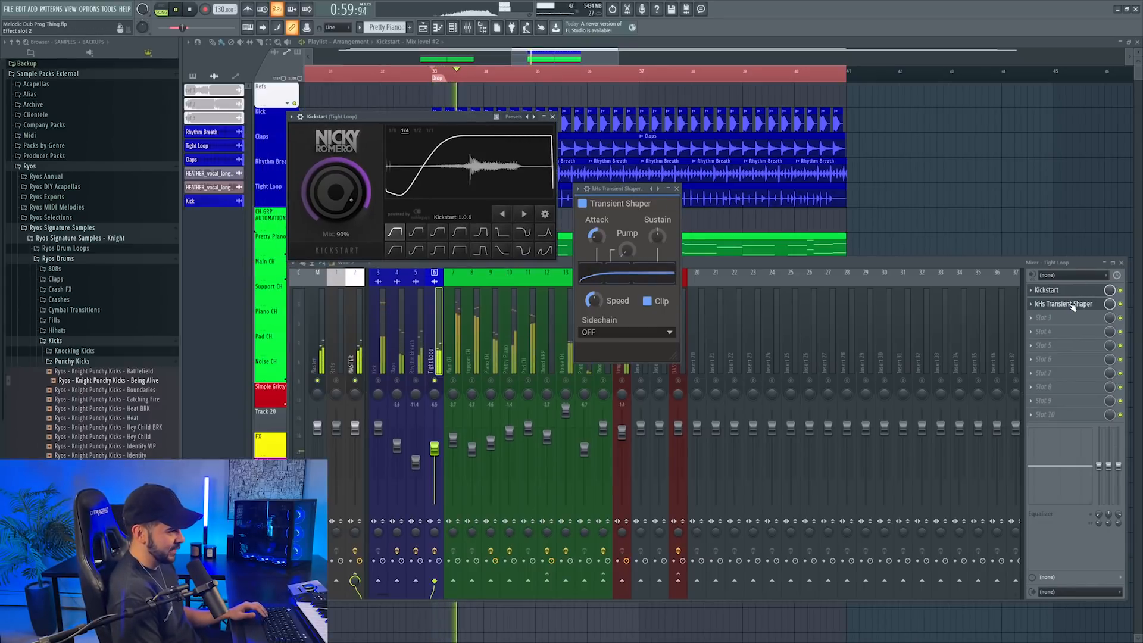
pyautogui.rightClick(436, 381)
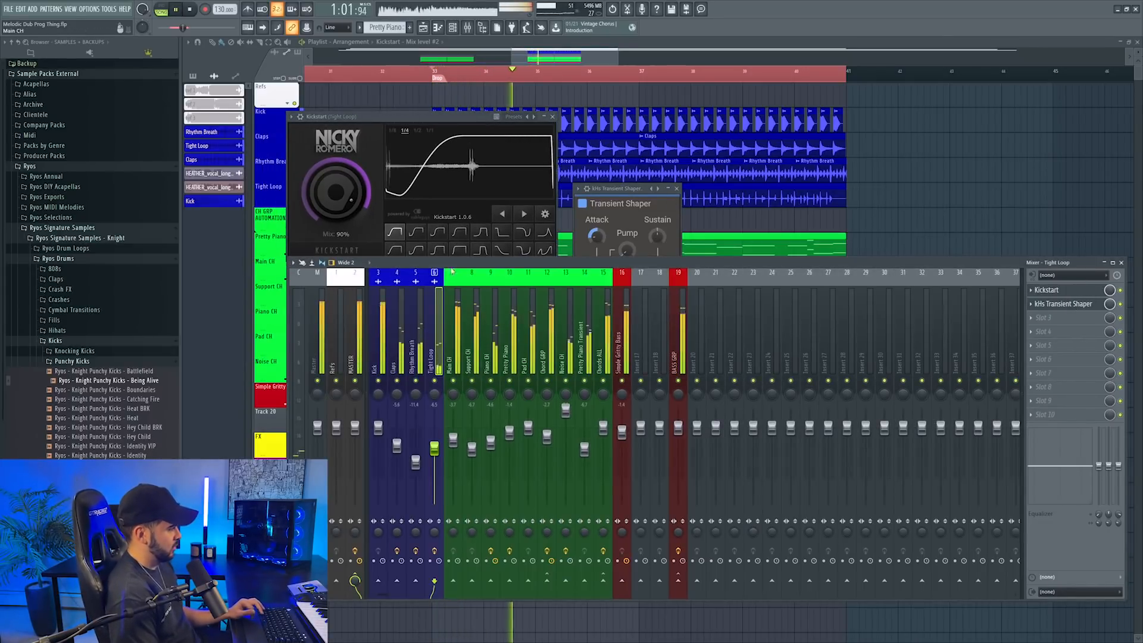
pyautogui.click(517, 143)
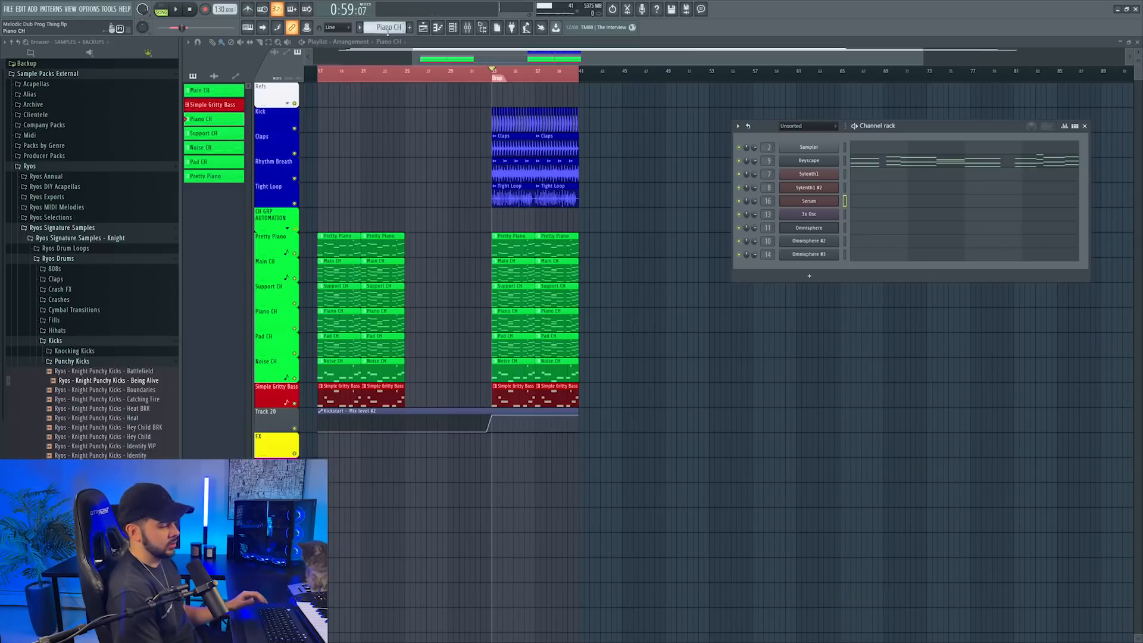
# Step: Create a new pattern, add an Omnisphere channel with the Clean Fender - Full Range bass patch, and play its bass notes
pyautogui.press('F4')
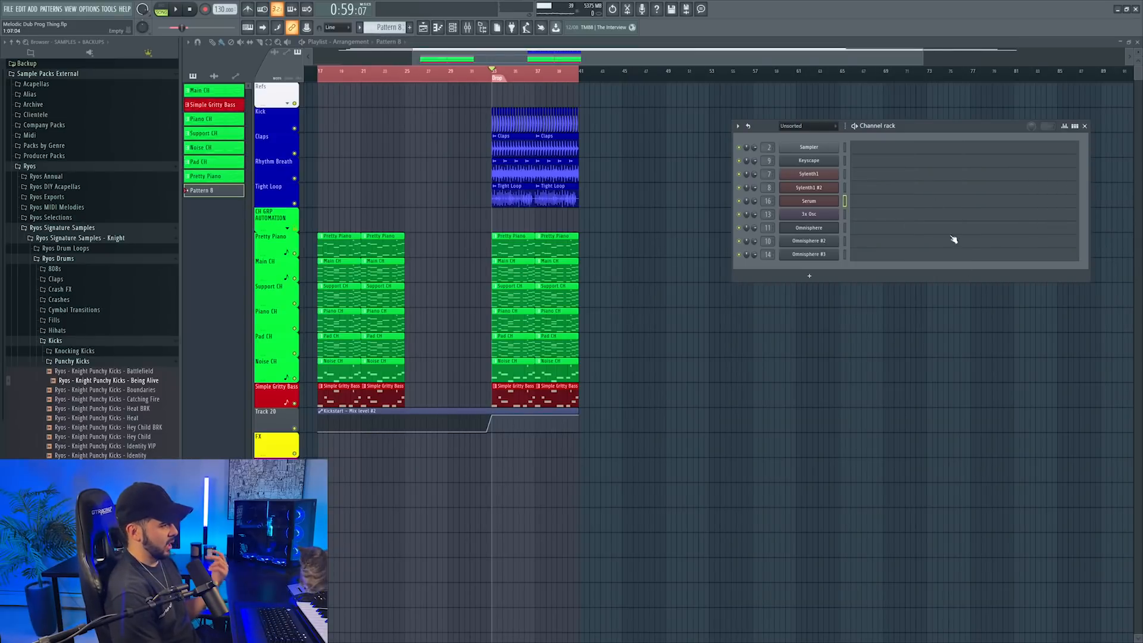
pyautogui.click(819, 278)
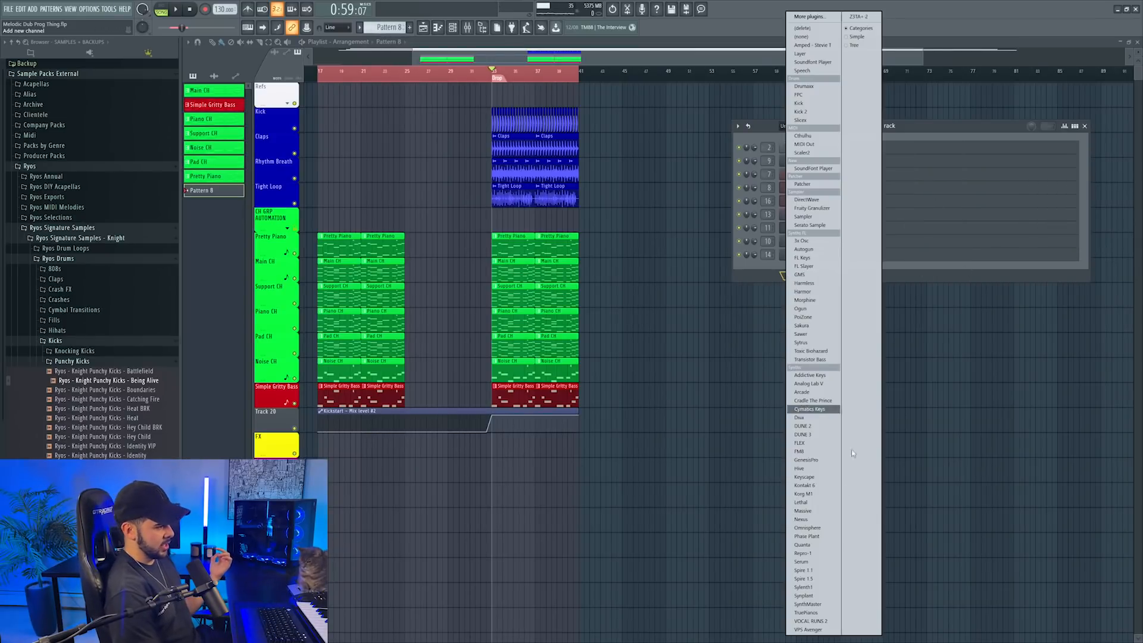
pyautogui.click(808, 528)
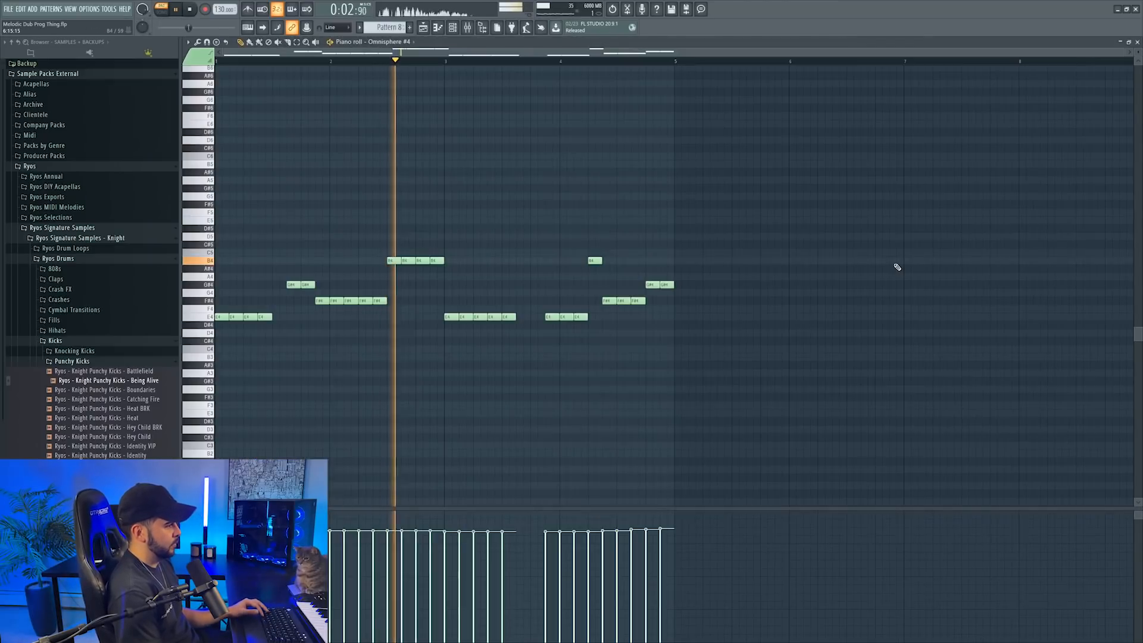
pyautogui.scroll(2, 893, 262)
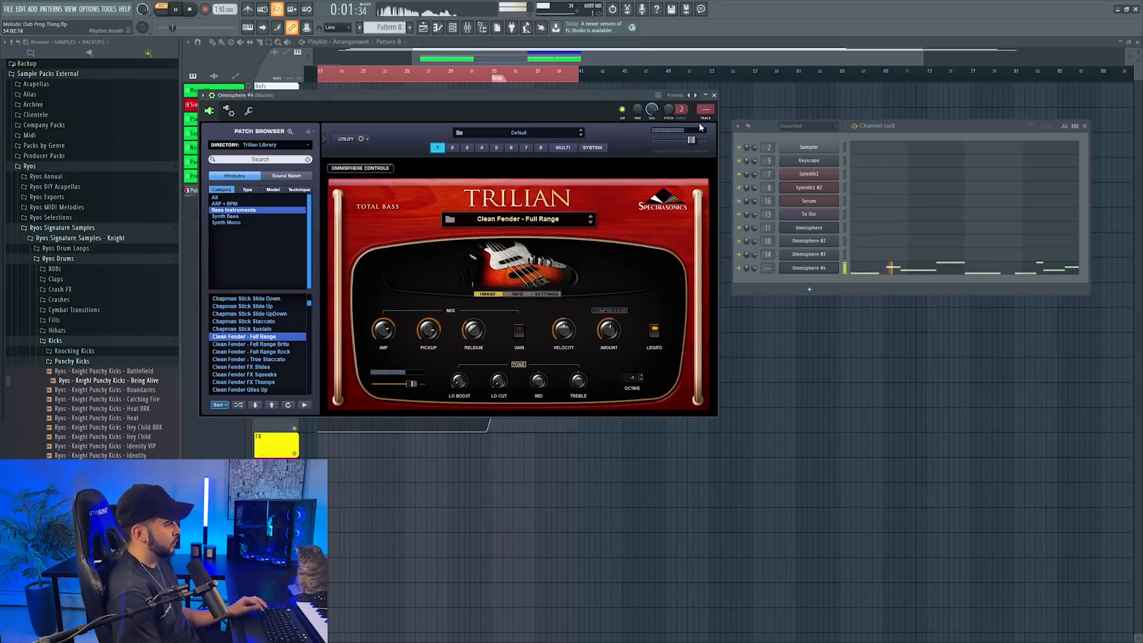
# Step: Route Omnisphere #4 to mixer track 17 and give the track the name Bass GTR and a red color
pyautogui.click(708, 122)
pyautogui.rightClick(627, 337)
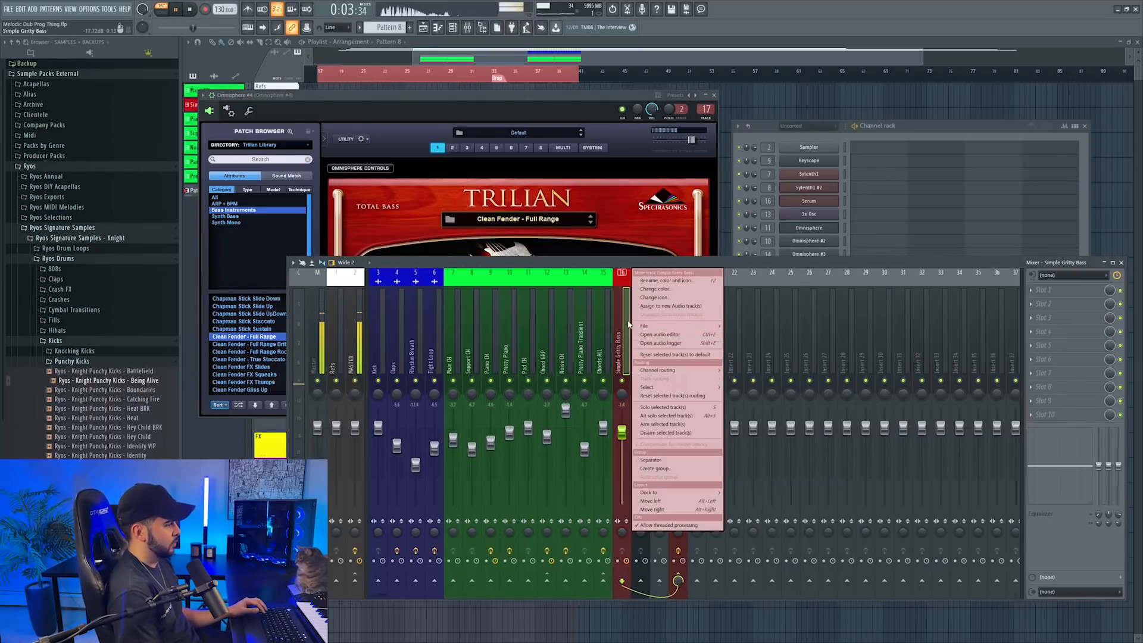
pyautogui.rightClick(642, 337)
pyautogui.click(696, 285)
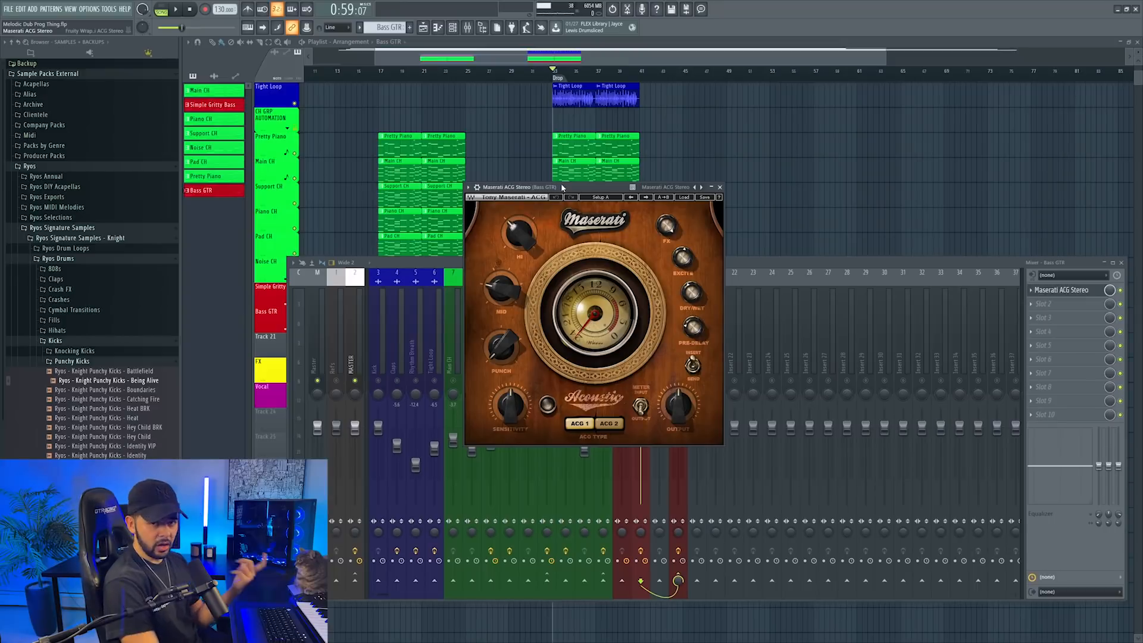
# Step: Load a preset in the Bass GTR's Maserati ACG Stereo, play it in the drop, and lower the Bass GTR mixer level
pyautogui.click(691, 196)
pyautogui.moveTo(729, 229)
pyautogui.click(798, 235)
pyautogui.press('space')
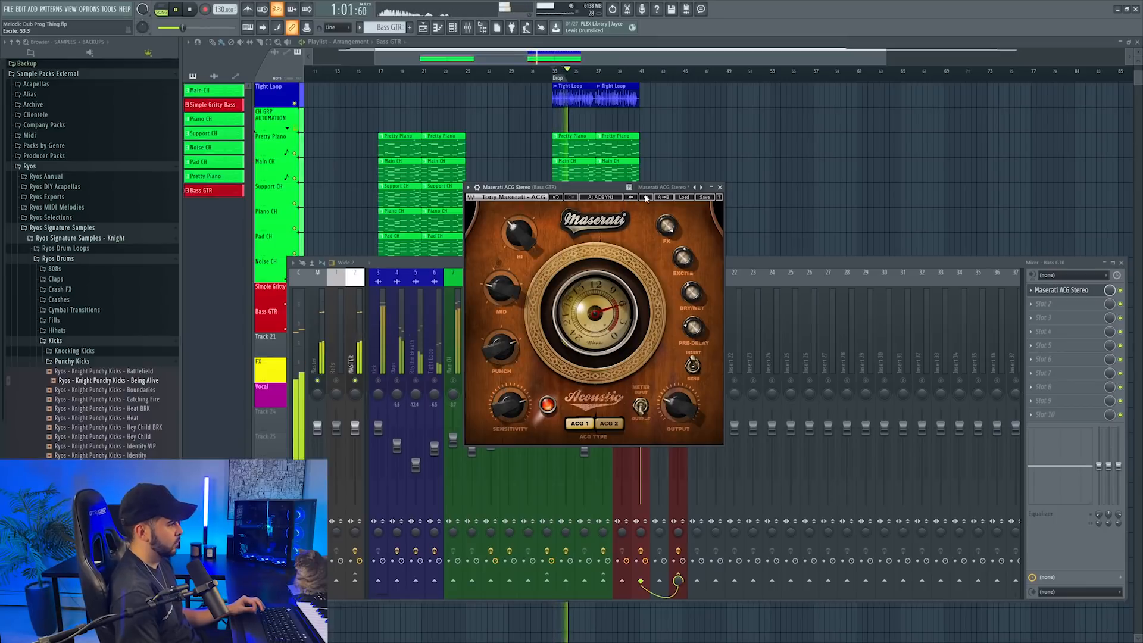
pyautogui.click(720, 187)
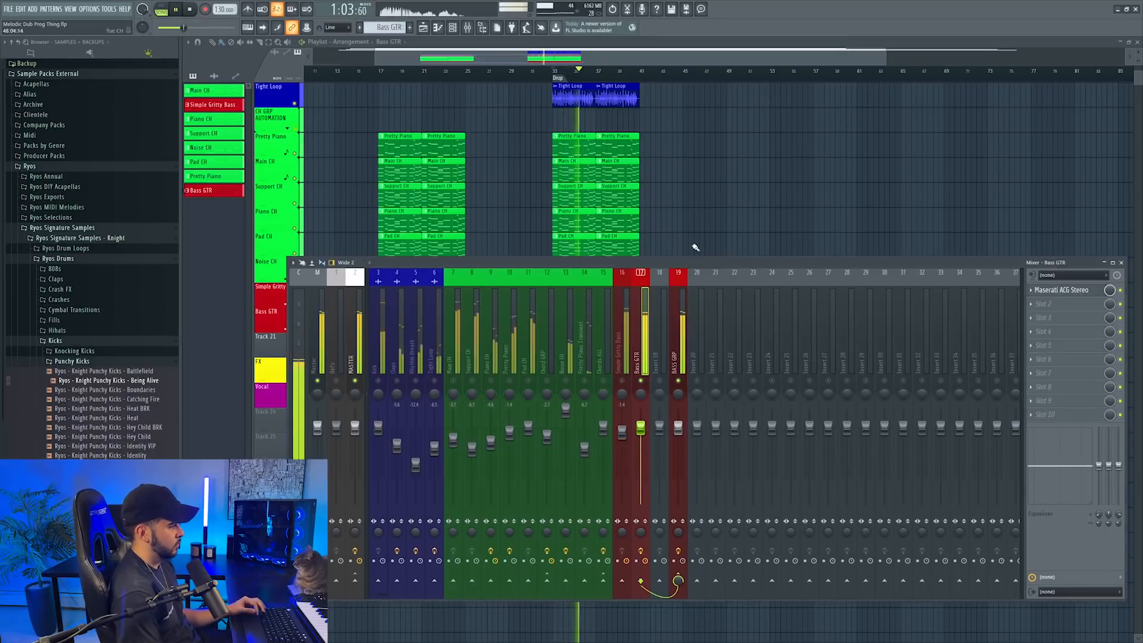
pyautogui.moveTo(640, 428); pyautogui.dragTo(642, 442)
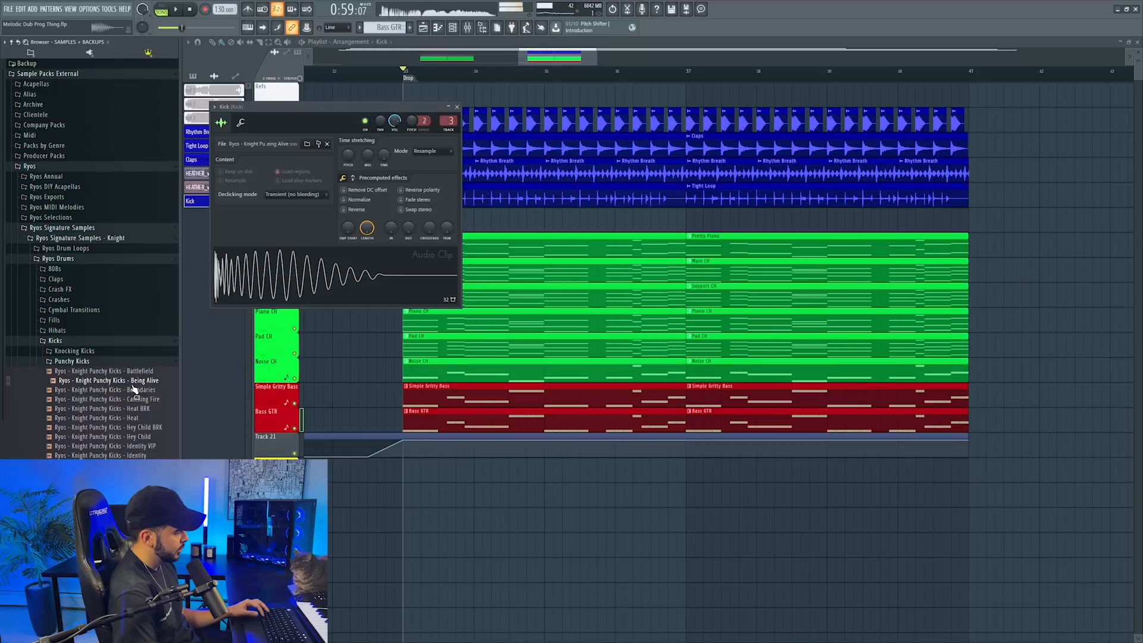
# Step: Audition the Battlefield, Boundaries and Identity VIP punchy kick samples as alternatives for the drop's kick
pyautogui.click(132, 371)
pyautogui.click(135, 390)
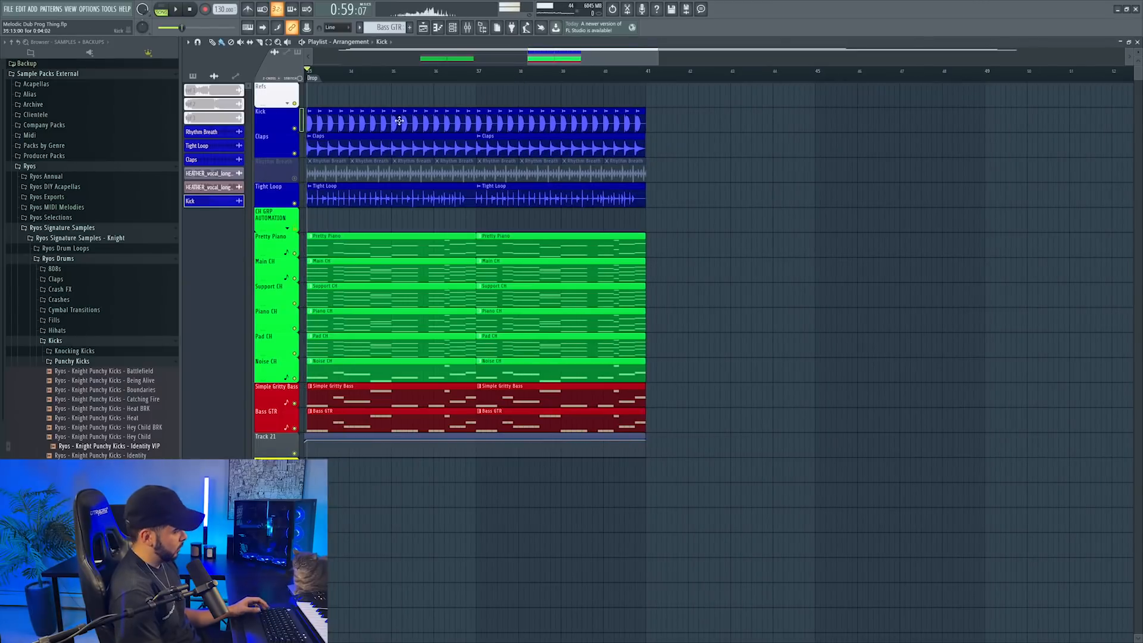
pyautogui.moveTo(533, 61); pyautogui.dragTo(520, 61)
pyautogui.moveTo(521, 60); pyautogui.dragTo(520, 61)
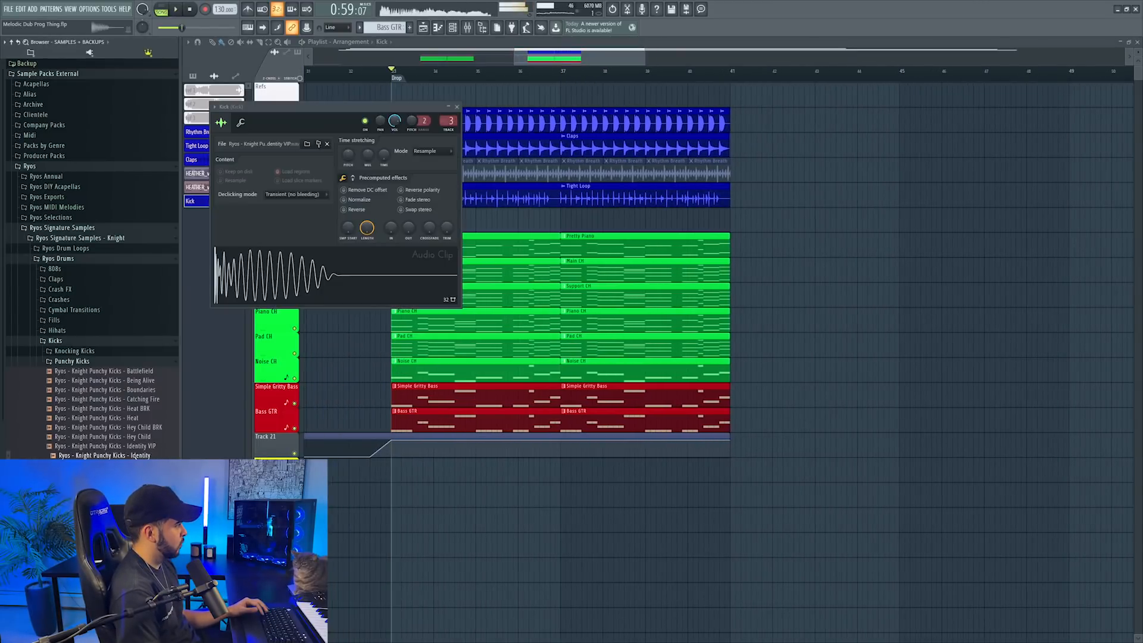
# Step: Replace the Kick clip's sample with Ryos - Knight Punchy Kicks - Identity and play the drop
pyautogui.moveTo(113, 456); pyautogui.dragTo(283, 272)
pyautogui.press('space')
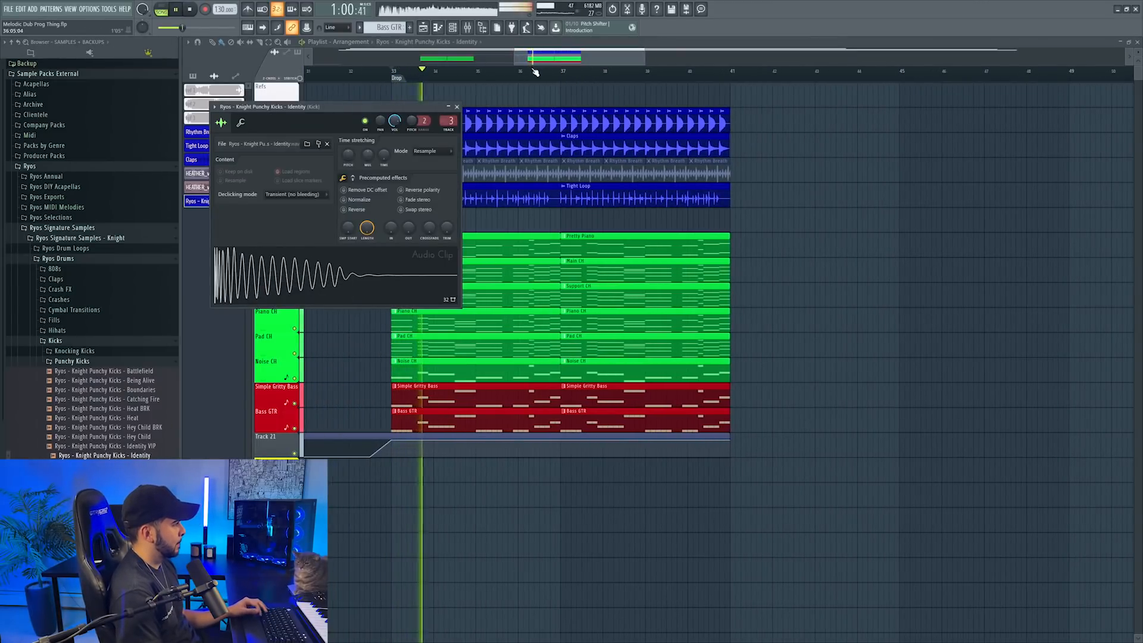
pyautogui.click(457, 107)
pyautogui.click(468, 28)
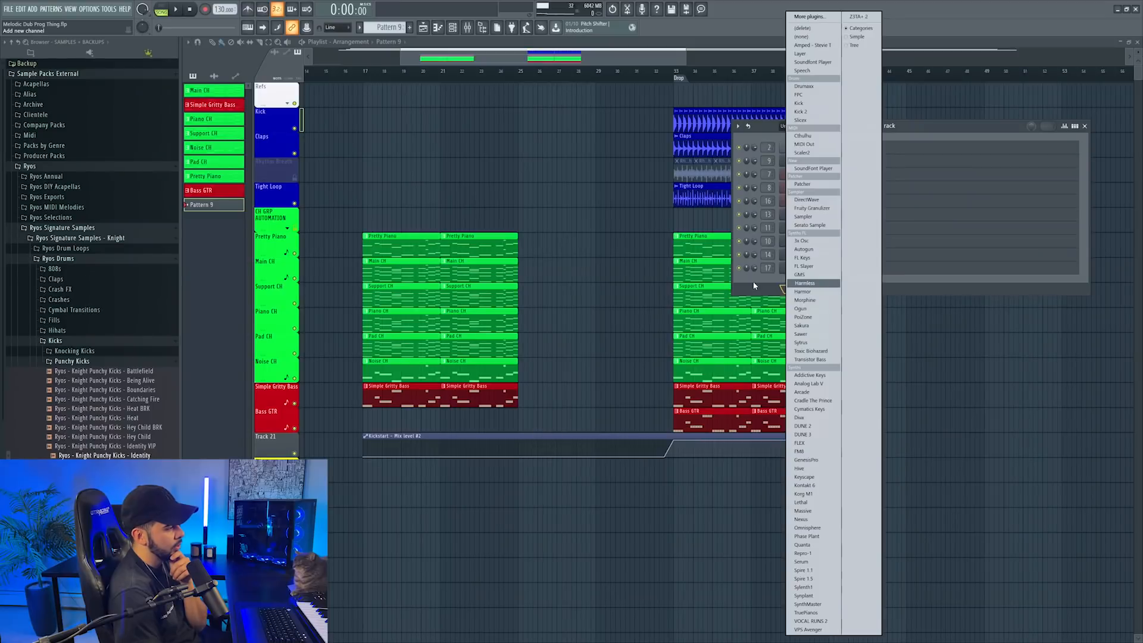
# Step: Clone the Simple Gritty Bass Serum channel and paste the bass notes into the cloned Serum #2 channel
pyautogui.rightClick(836, 200)
pyautogui.click(854, 278)
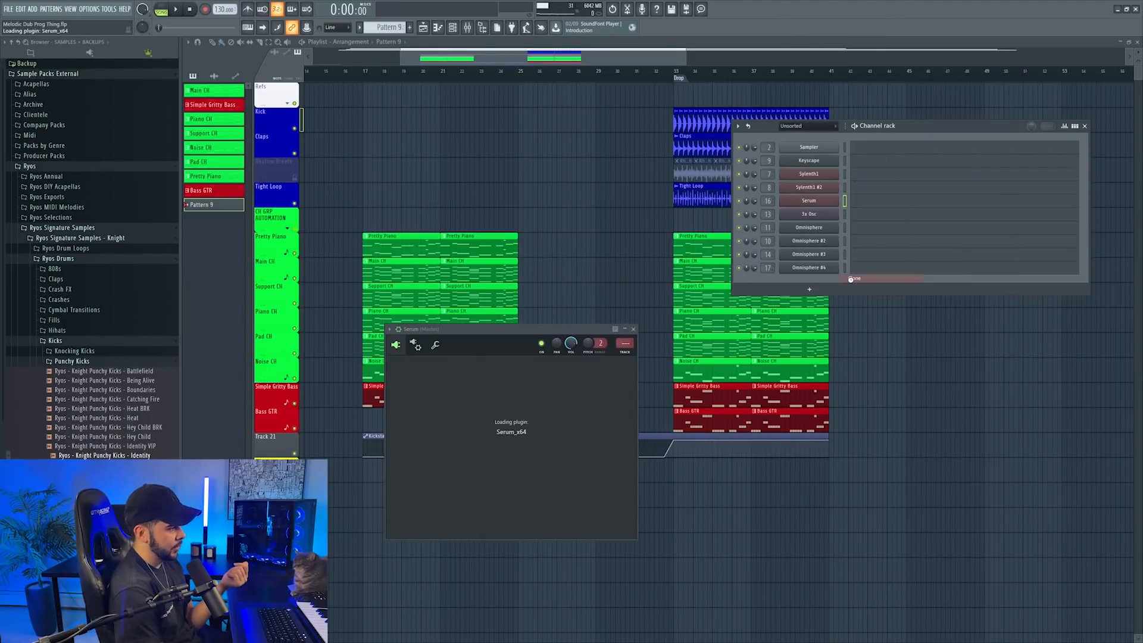
pyautogui.rightClick(844, 216)
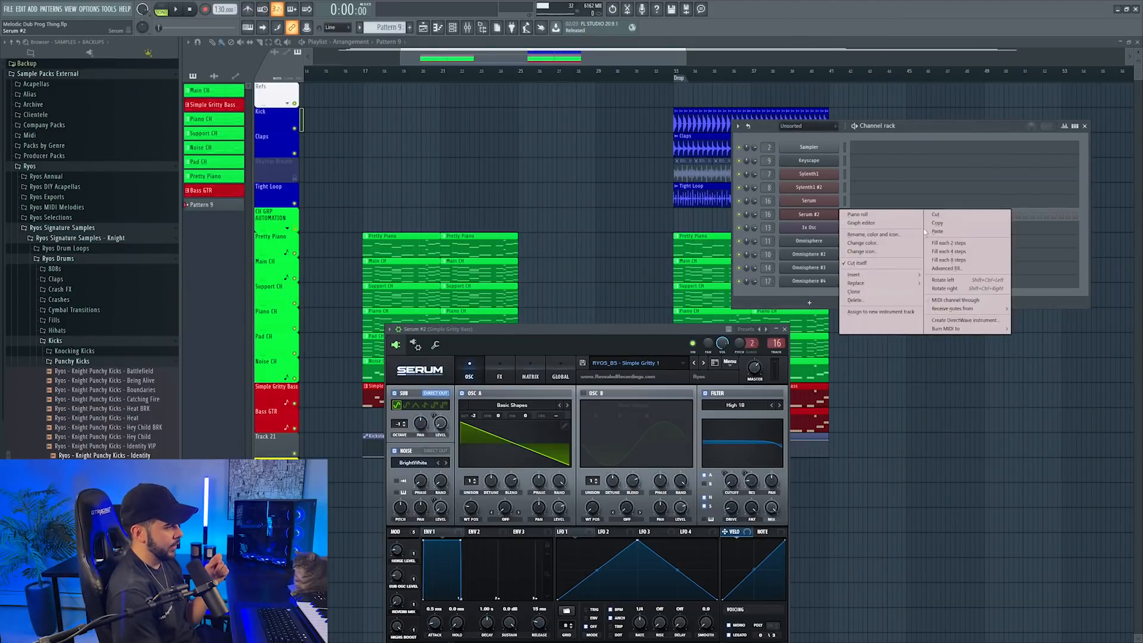
pyautogui.click(924, 229)
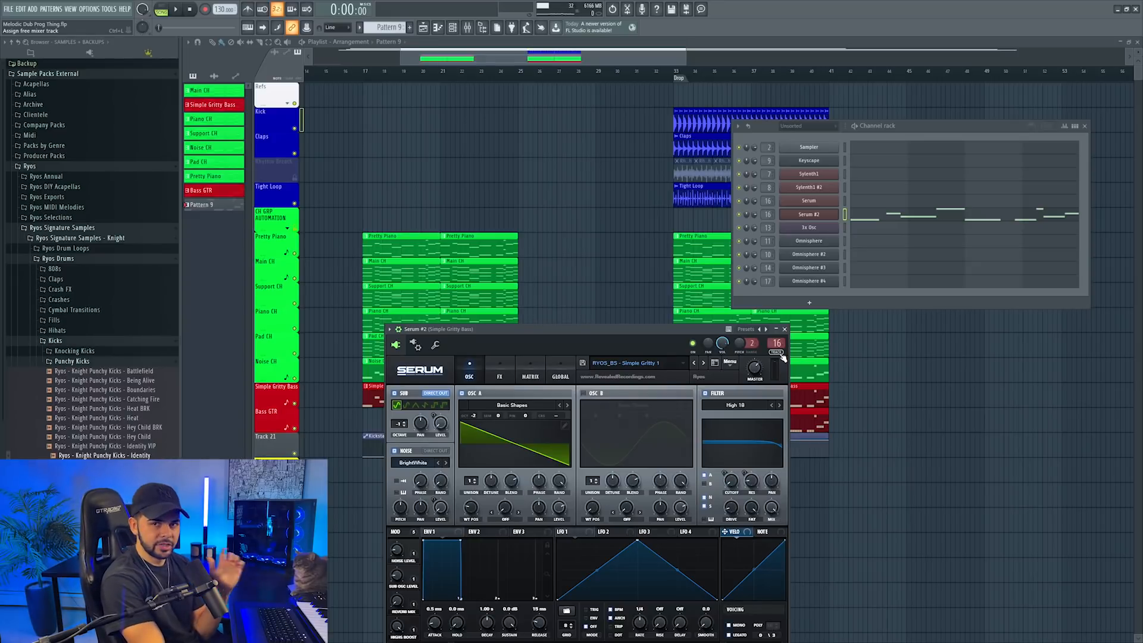
# Step: Route Serum #2 to mixer track 18 and return to its channel
pyautogui.hotkey('ctrl', 'l')
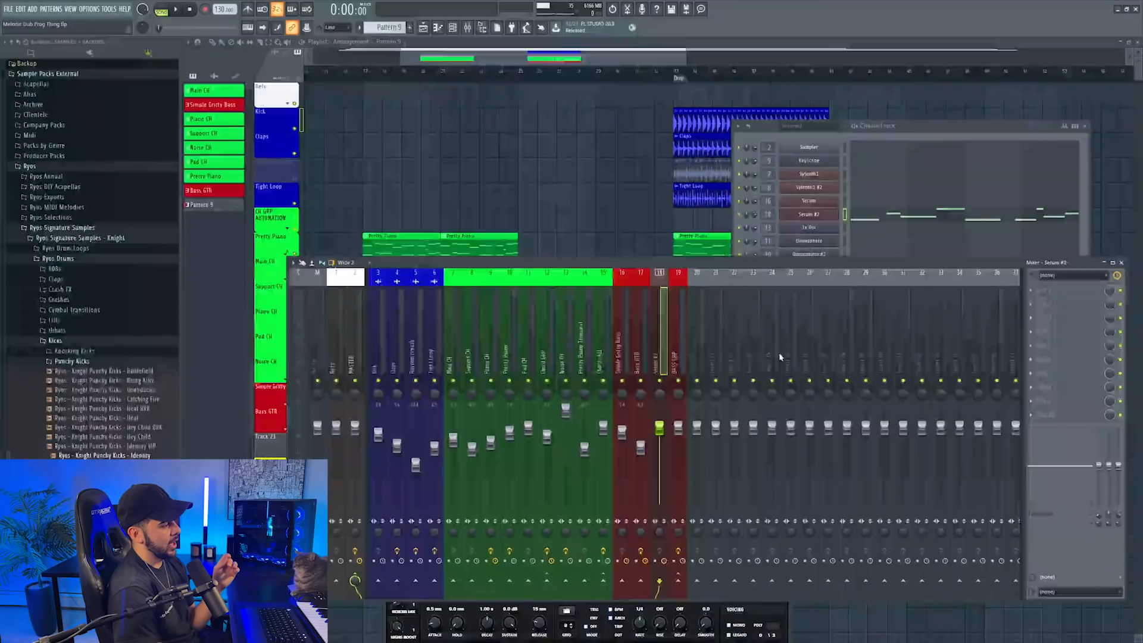
pyautogui.click(902, 130)
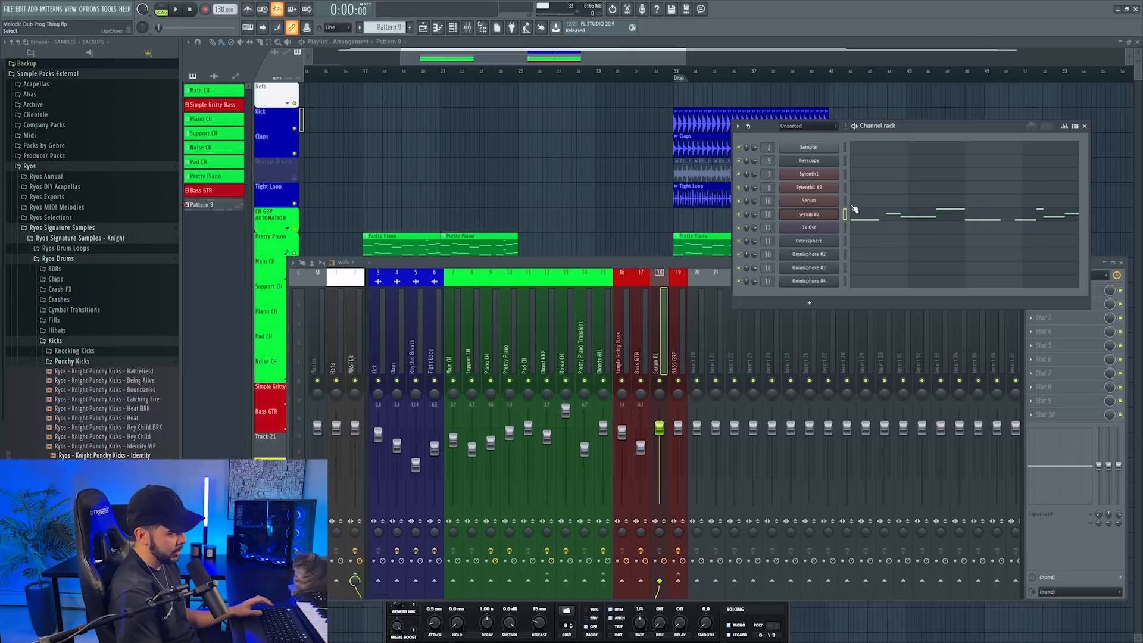
pyautogui.click(809, 215)
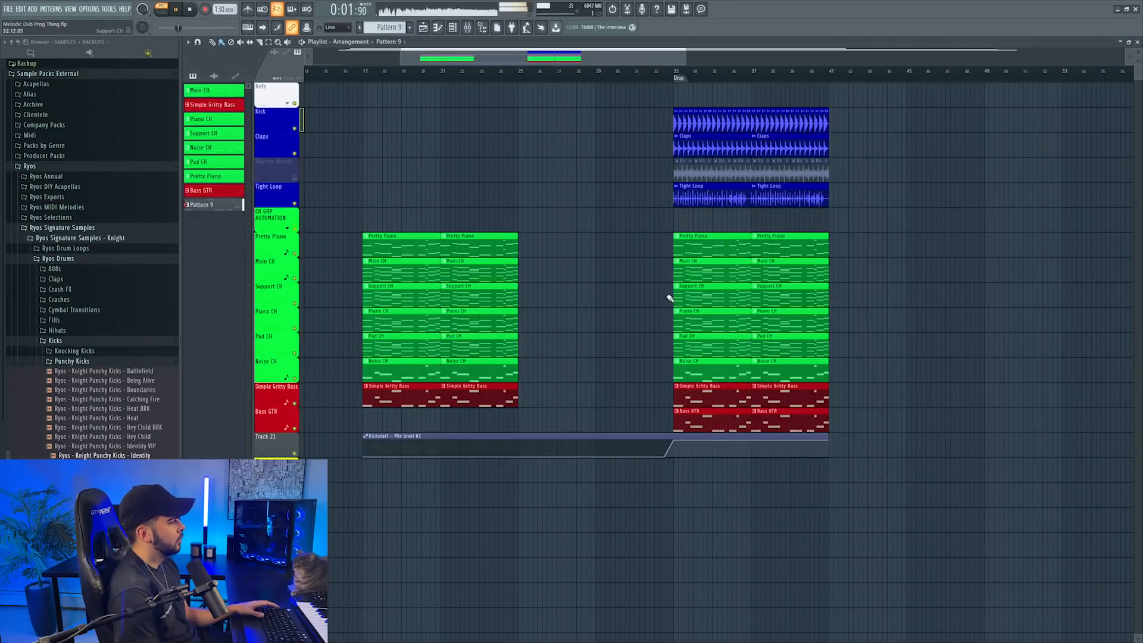
# Step: Name the Serum #2 mixer track Aggro Bass and give it the red bass color #B20016
pyautogui.scroll(-3, 714, 417)
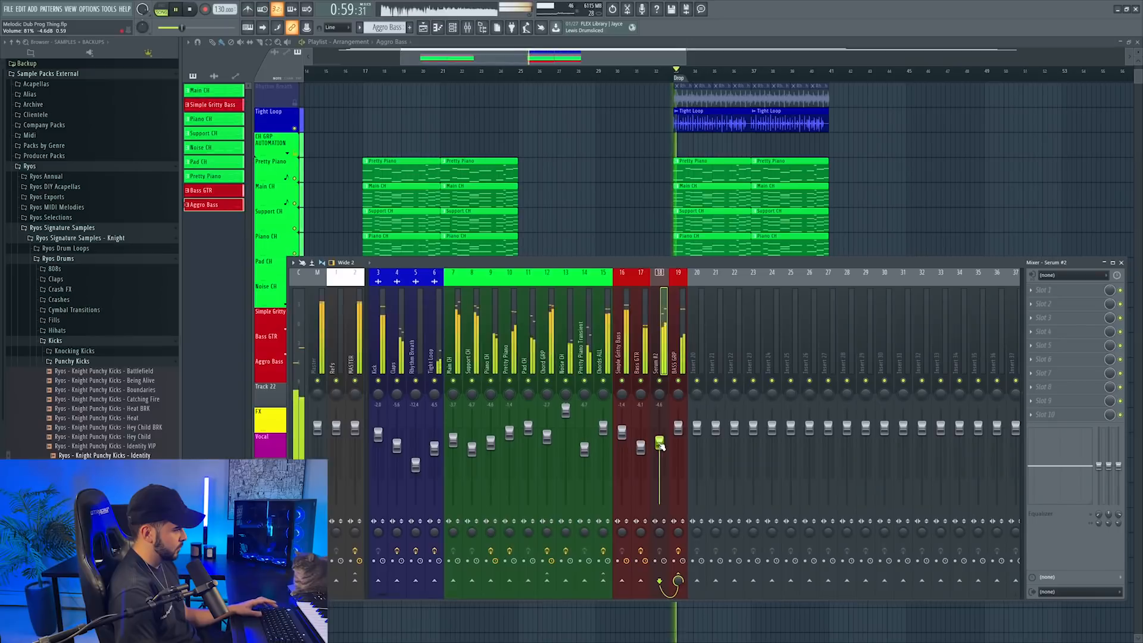
pyautogui.rightClick(666, 271)
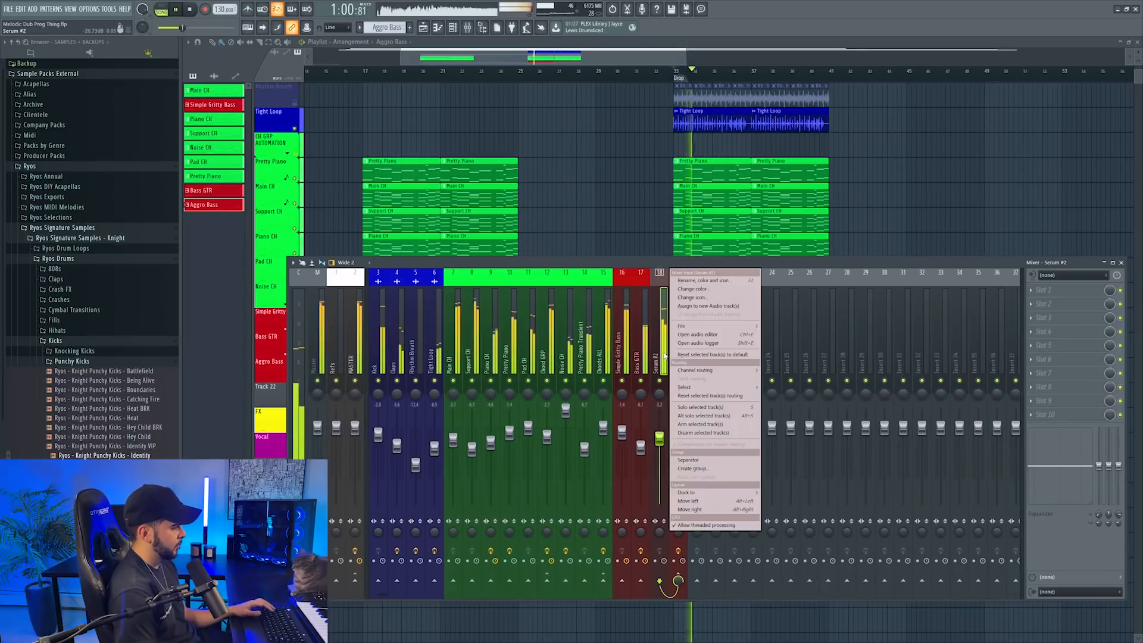
pyautogui.click(687, 280)
pyautogui.click(686, 277)
pyautogui.click(711, 417)
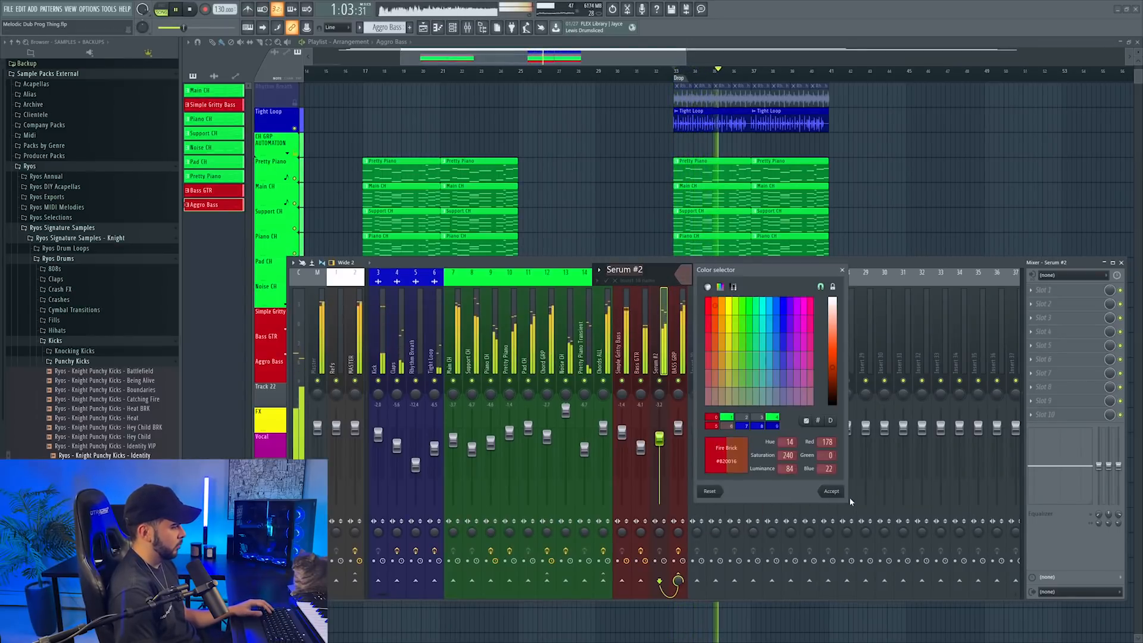
pyautogui.click(832, 490)
pyautogui.write('Aggro Bass')
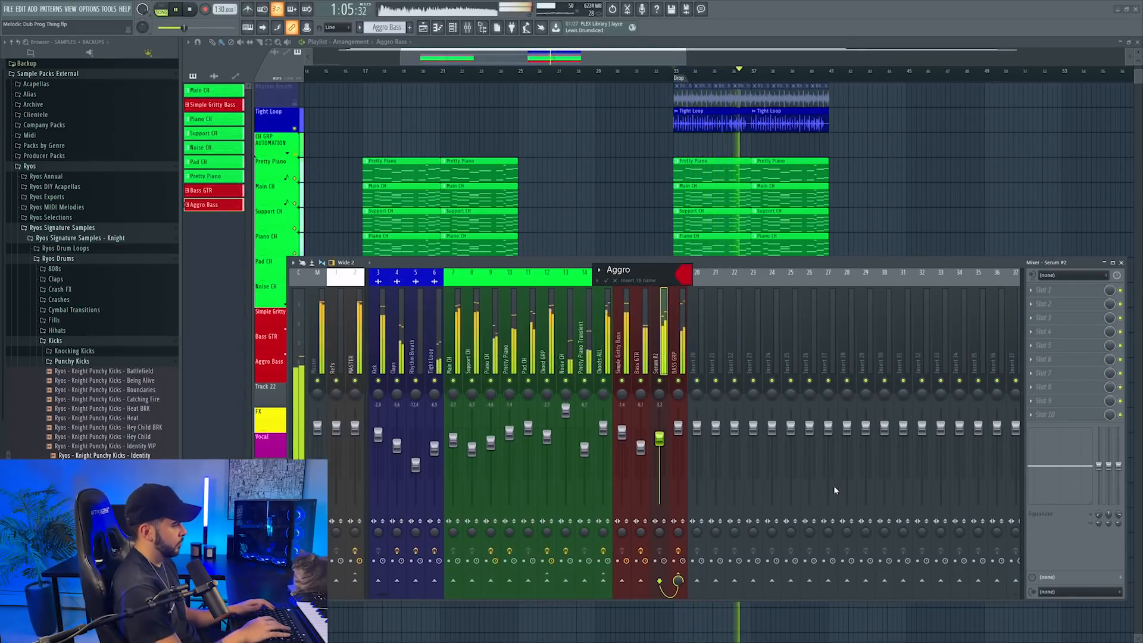
pyautogui.press('Return')
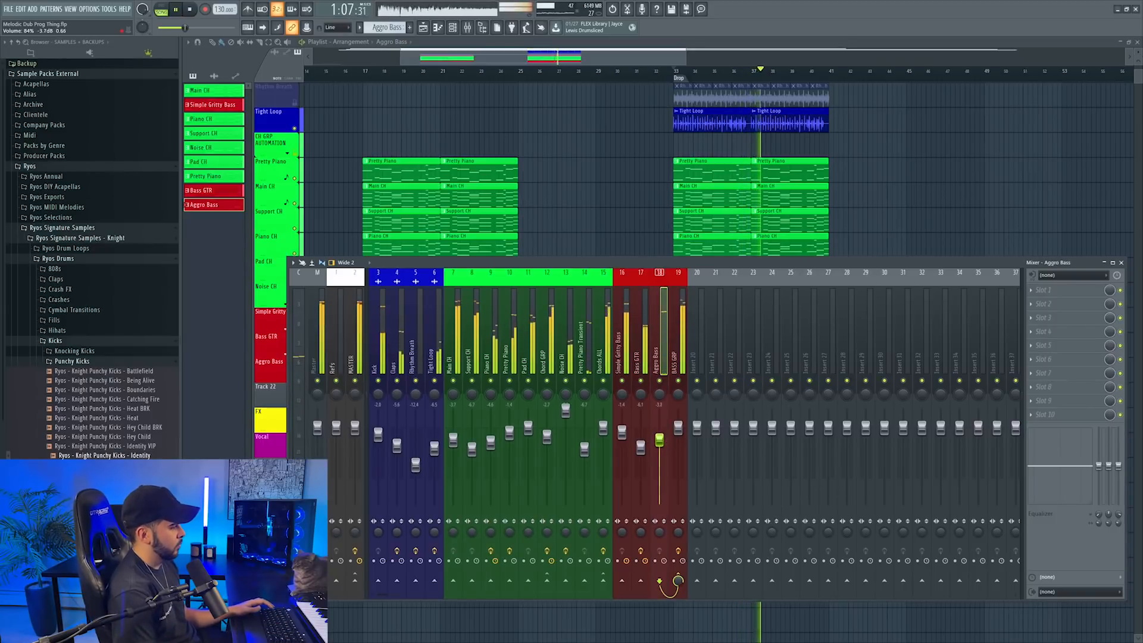
# Step: Stop playback and place a second Aggro Bass clip after the first one in the drop
pyautogui.press('F9')
pyautogui.press('space')
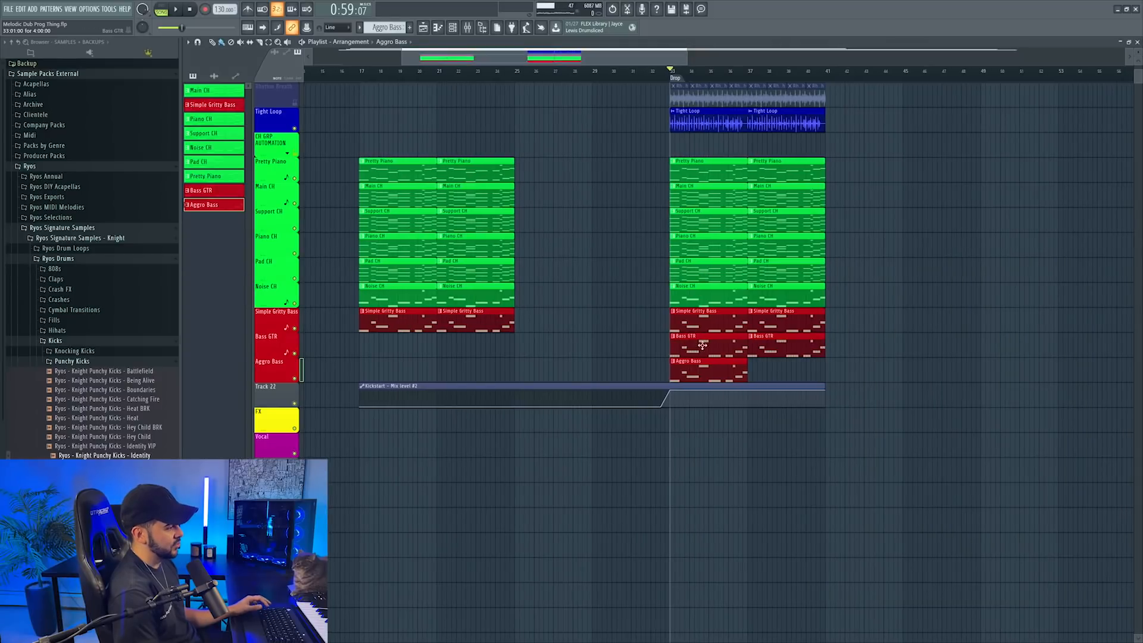
pyautogui.moveTo(770, 371); pyautogui.dragTo(782, 368)
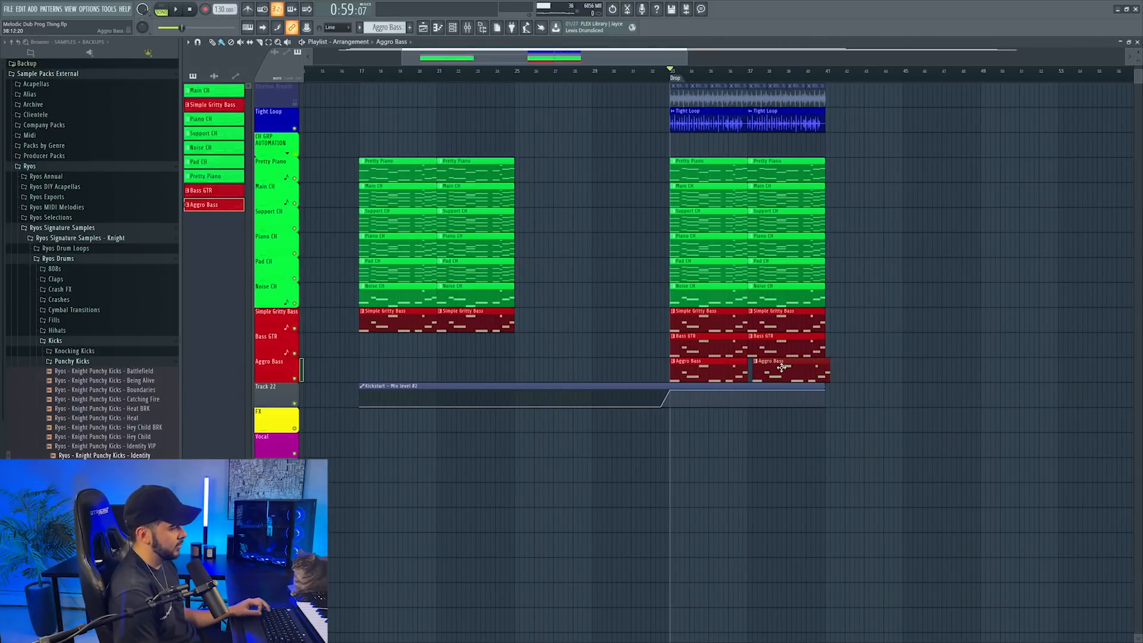
# Step: Isolate the Aggro Bass and BASS GRP mixer tracks for listening
pyautogui.click(469, 28)
pyautogui.rightClick(661, 381)
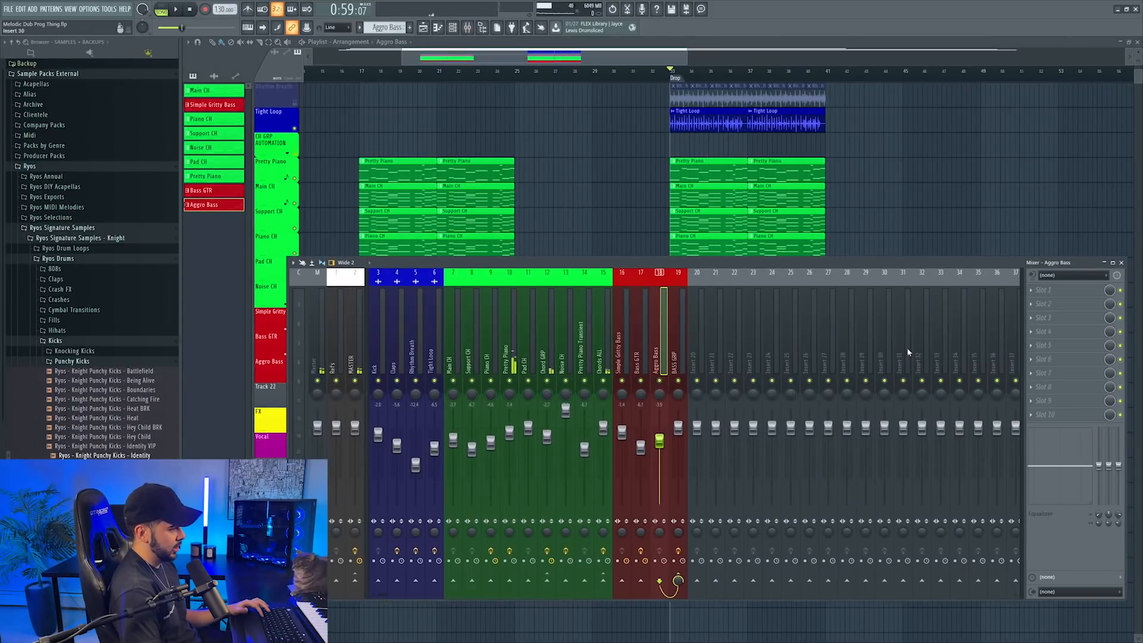
pyautogui.rightClick(678, 380)
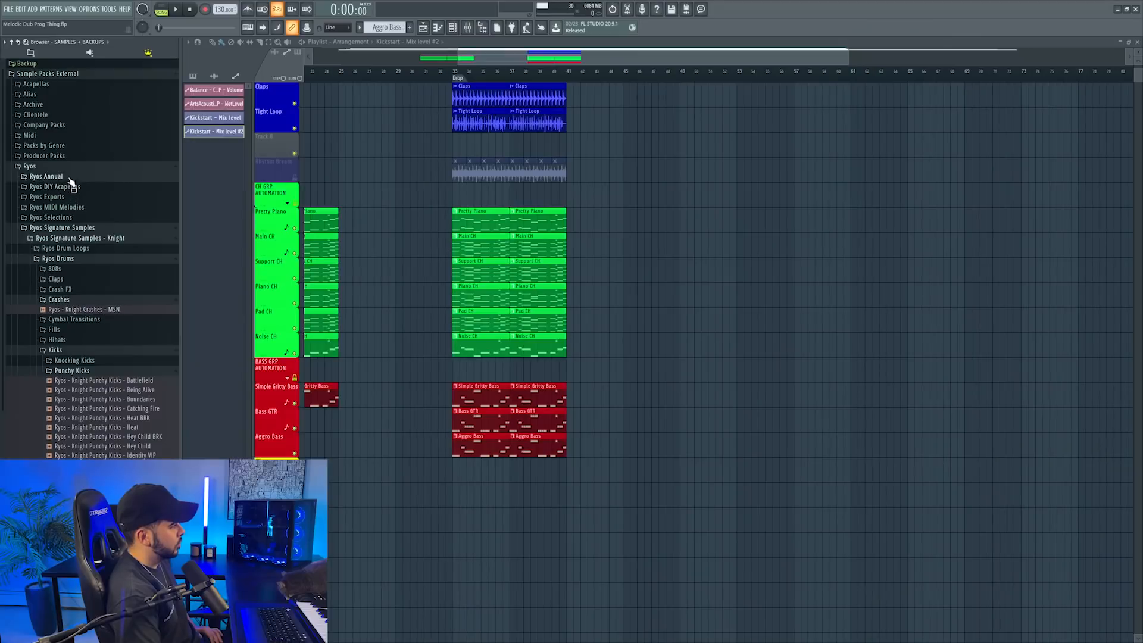
# Step: Place the Ryos_Crash_01_2019 - Only You sample from Ryos Sample Pack (2019) at the drop's start, on the track beneath Tight Loop
pyautogui.click(70, 177)
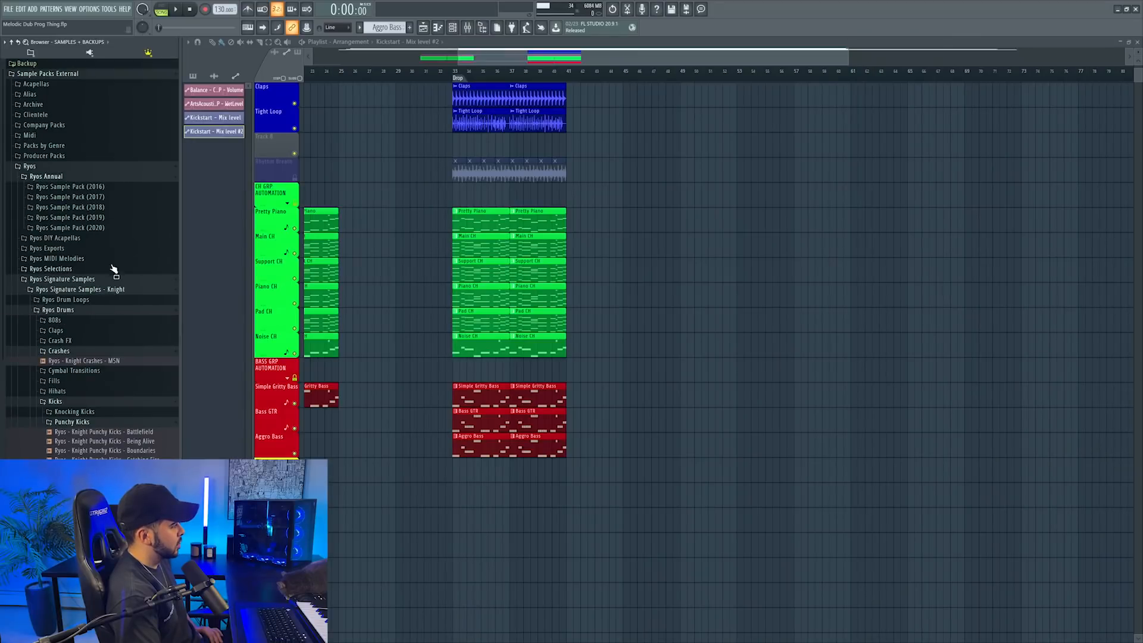
pyautogui.click(112, 218)
pyautogui.click(102, 238)
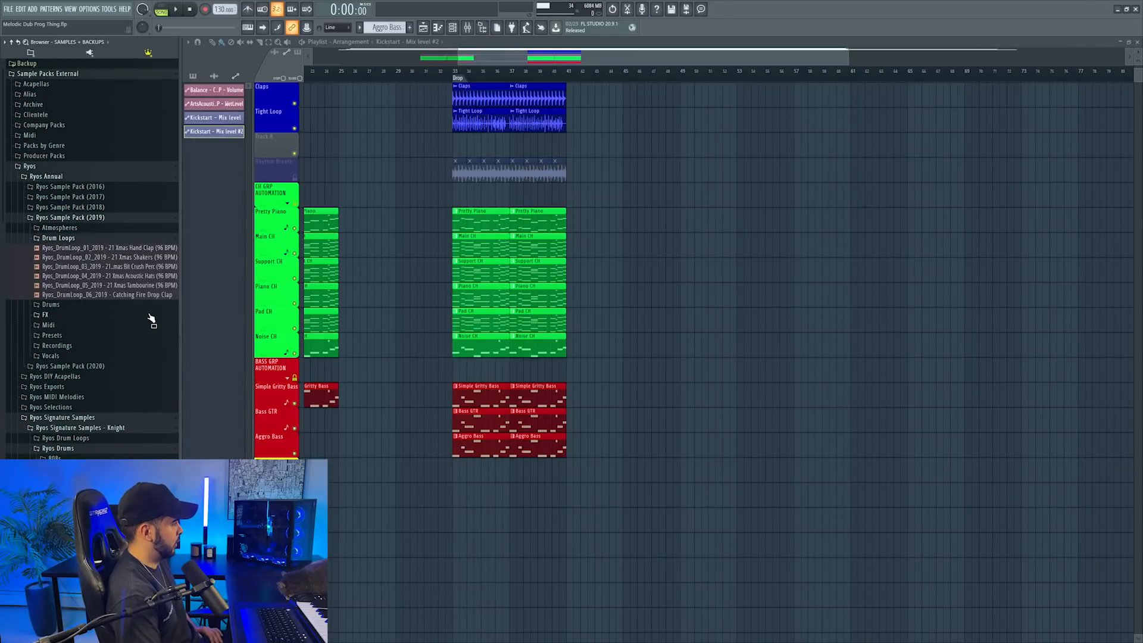
pyautogui.click(63, 239)
pyautogui.click(60, 249)
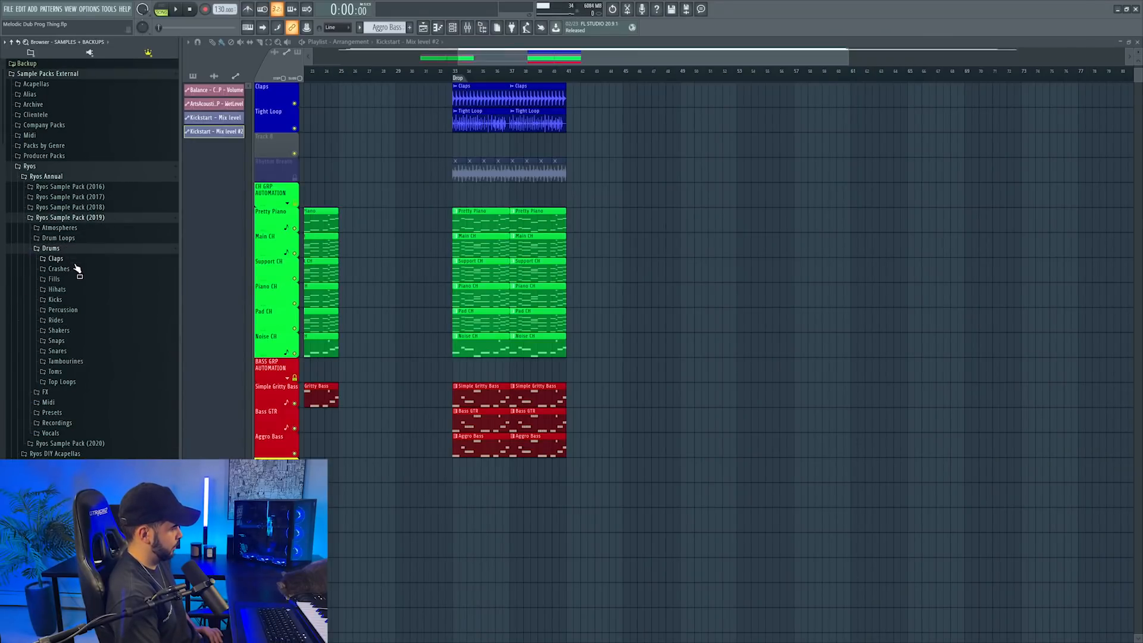
pyautogui.click(78, 271)
pyautogui.click(90, 283)
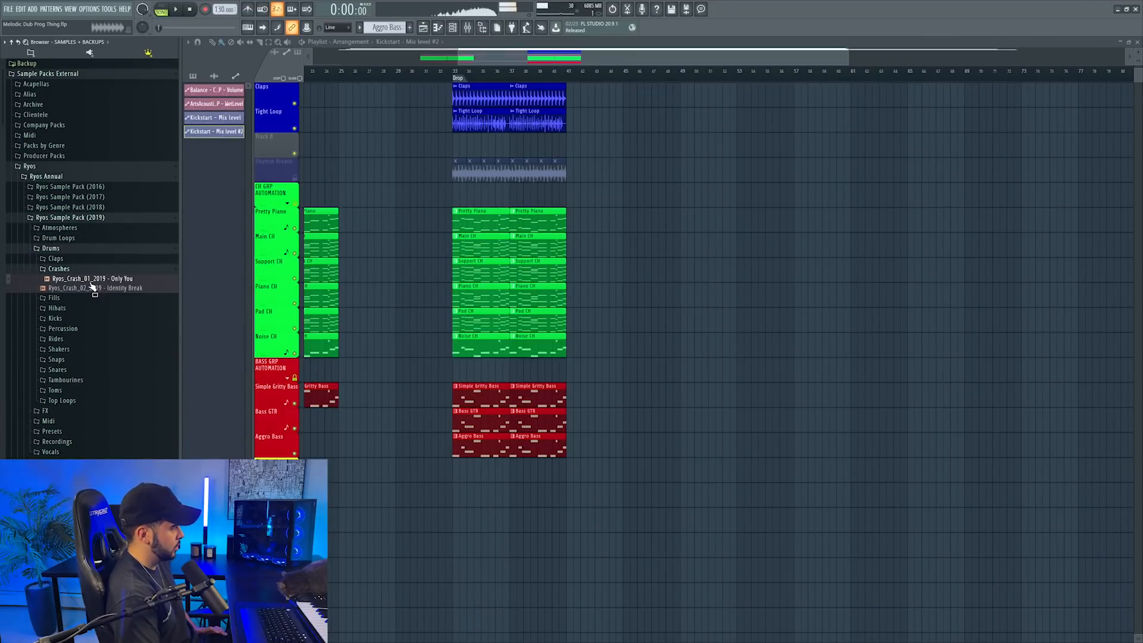
pyautogui.moveTo(90, 284); pyautogui.dragTo(471, 154)
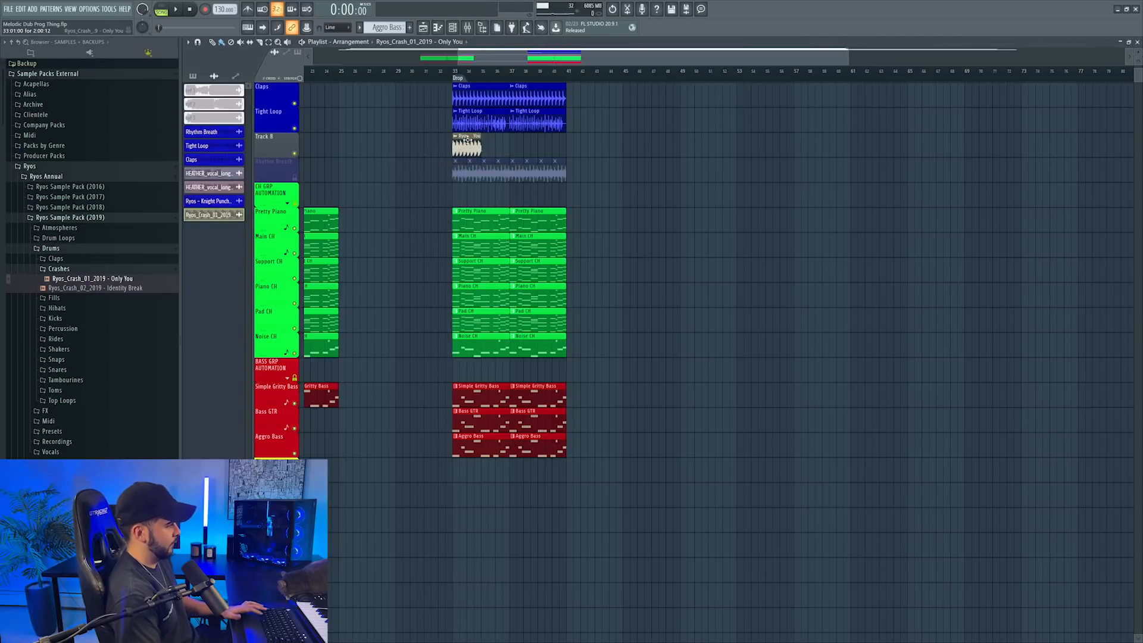
# Step: Fit the Only You crash clip to the tempo and lower its mixer level while the drop plays
pyautogui.click(454, 137)
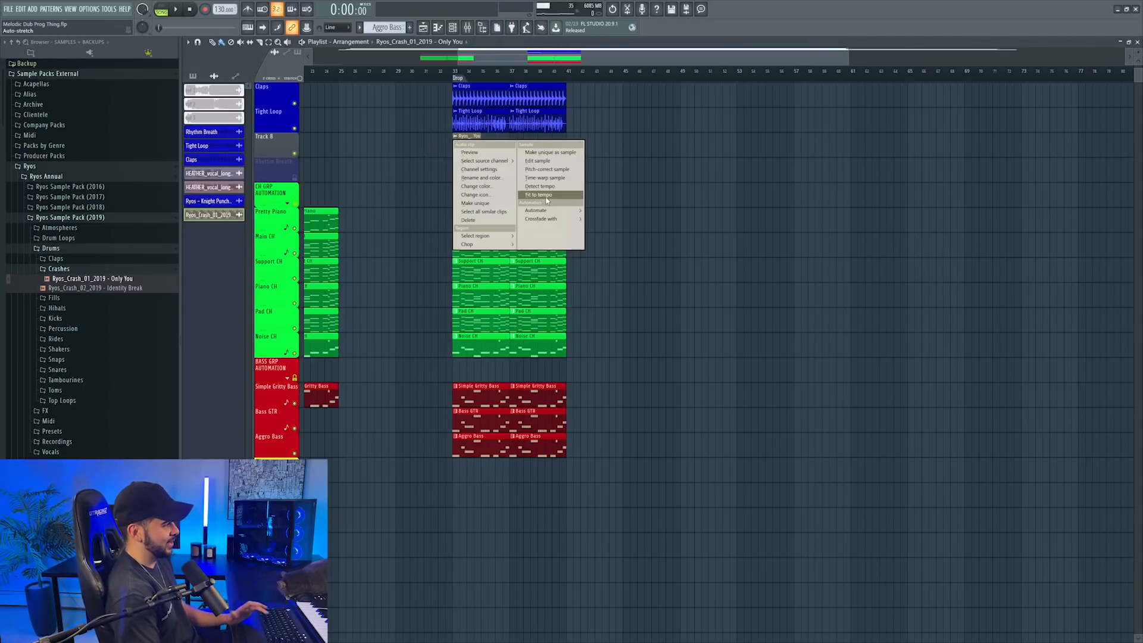
pyautogui.click(542, 197)
pyautogui.click(571, 328)
pyautogui.doubleClick(463, 150)
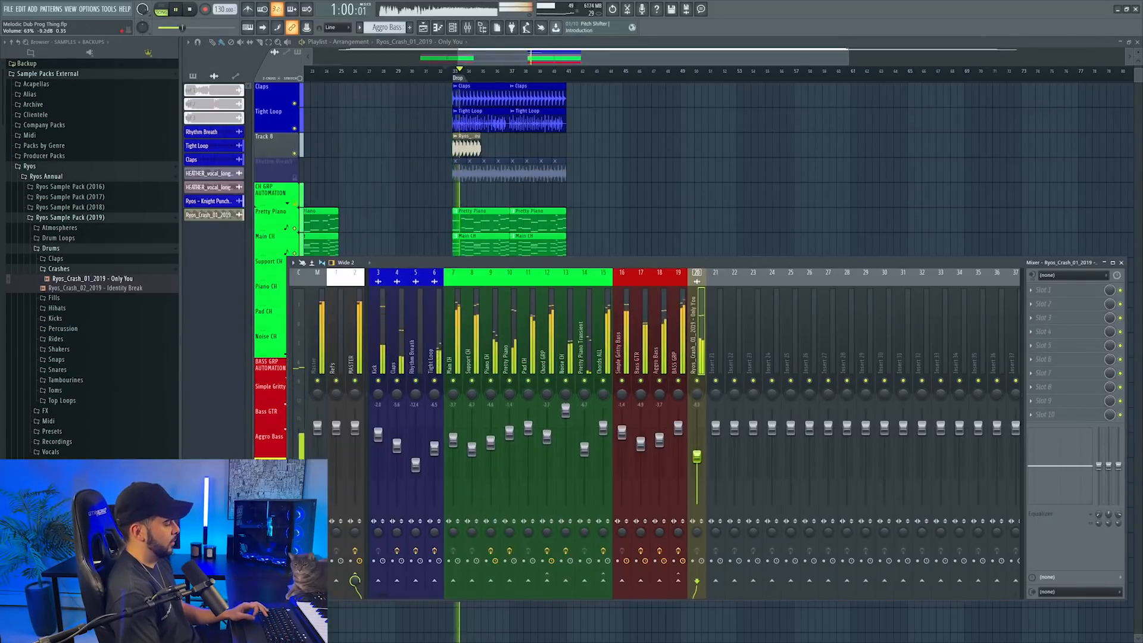
pyautogui.moveTo(705, 459); pyautogui.dragTo(704, 474)
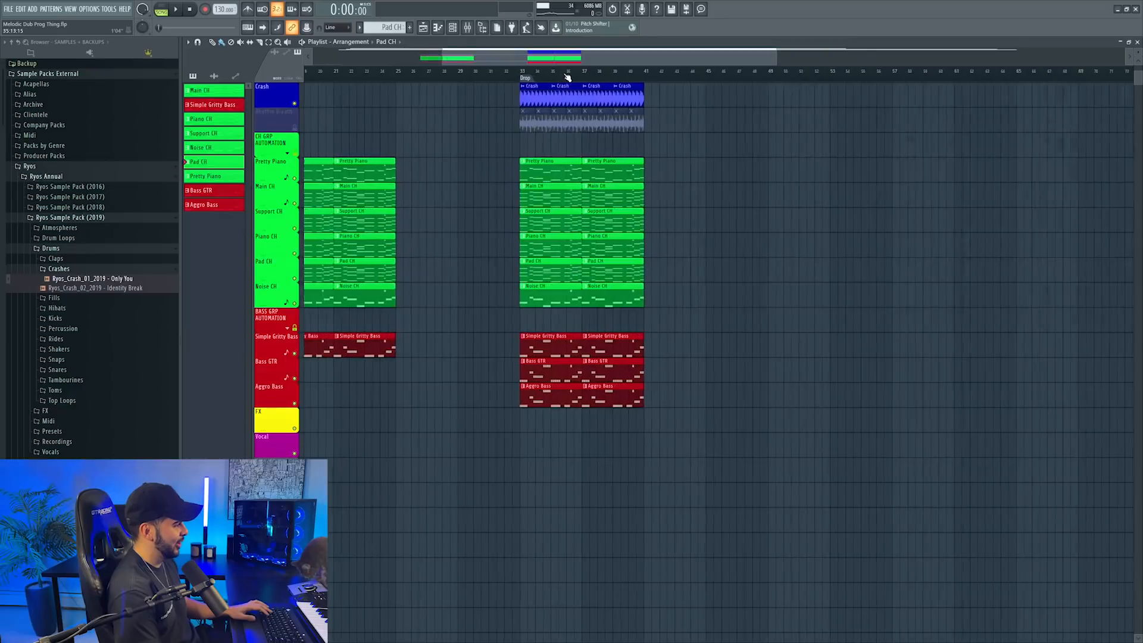
# Step: Audition the 2019 pack's crowd FX and place Ryos_Crowds_01_2019 - Boombox Cartel Whisper in the drop beneath the FX track
pyautogui.scroll(1, 568, 77)
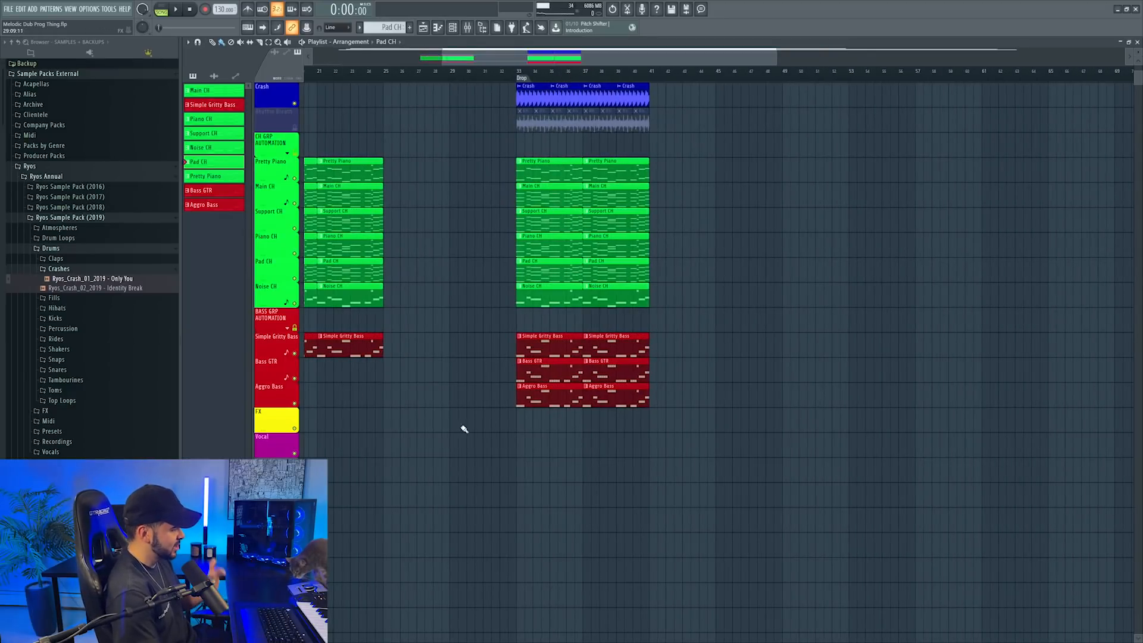
pyautogui.scroll(5, 268, 522)
pyautogui.scroll(-1, 268, 399)
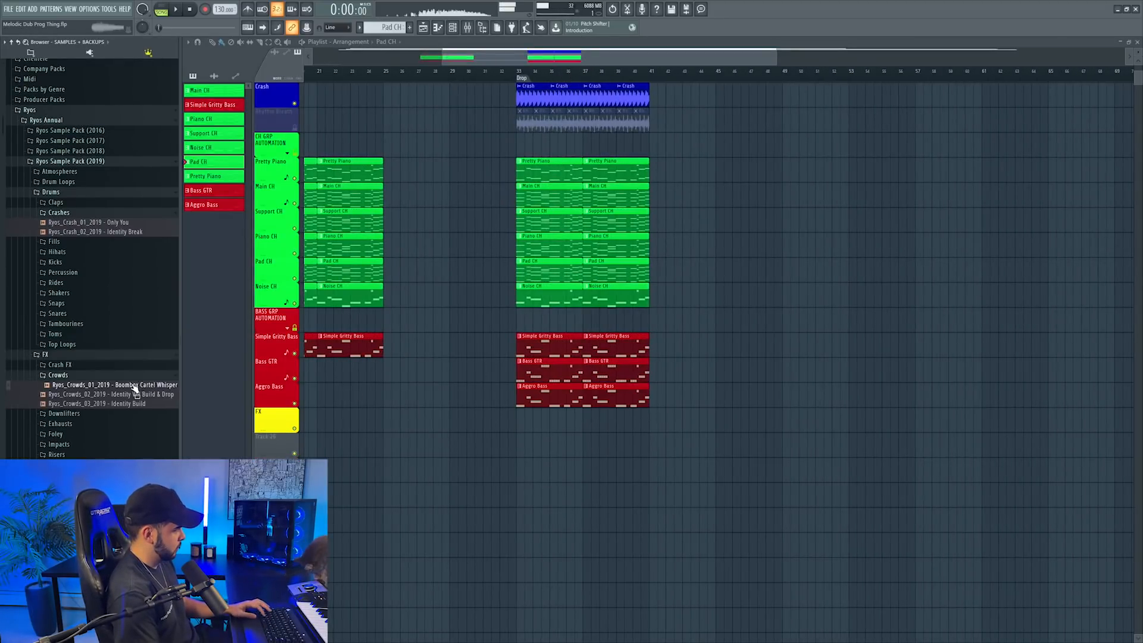
pyautogui.moveTo(130, 403); pyautogui.dragTo(129, 403)
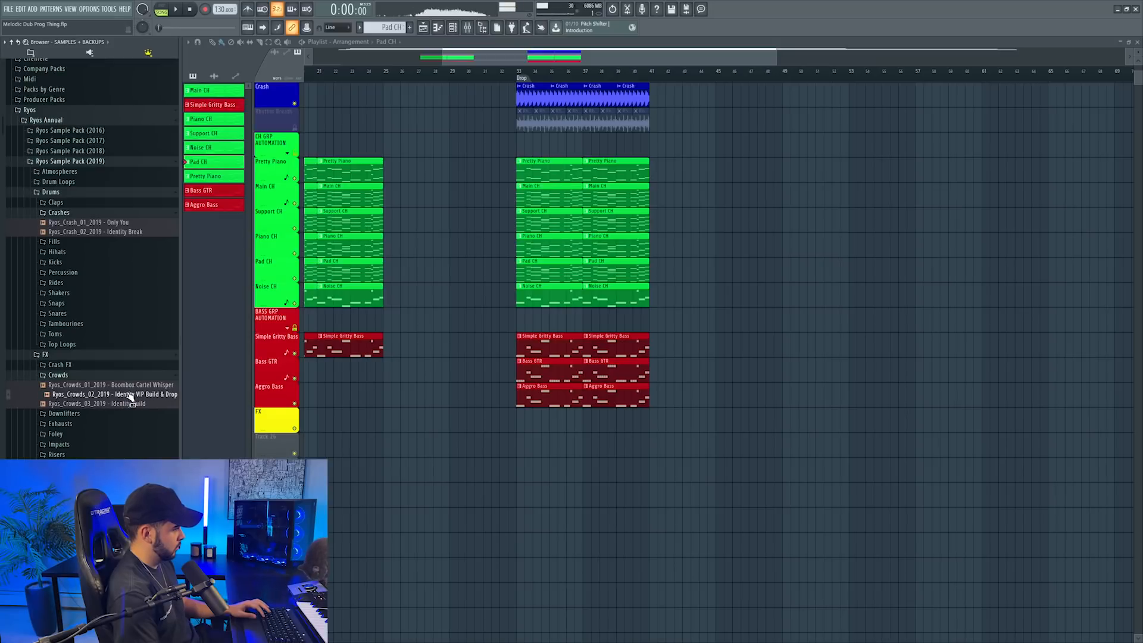
pyautogui.click(133, 386)
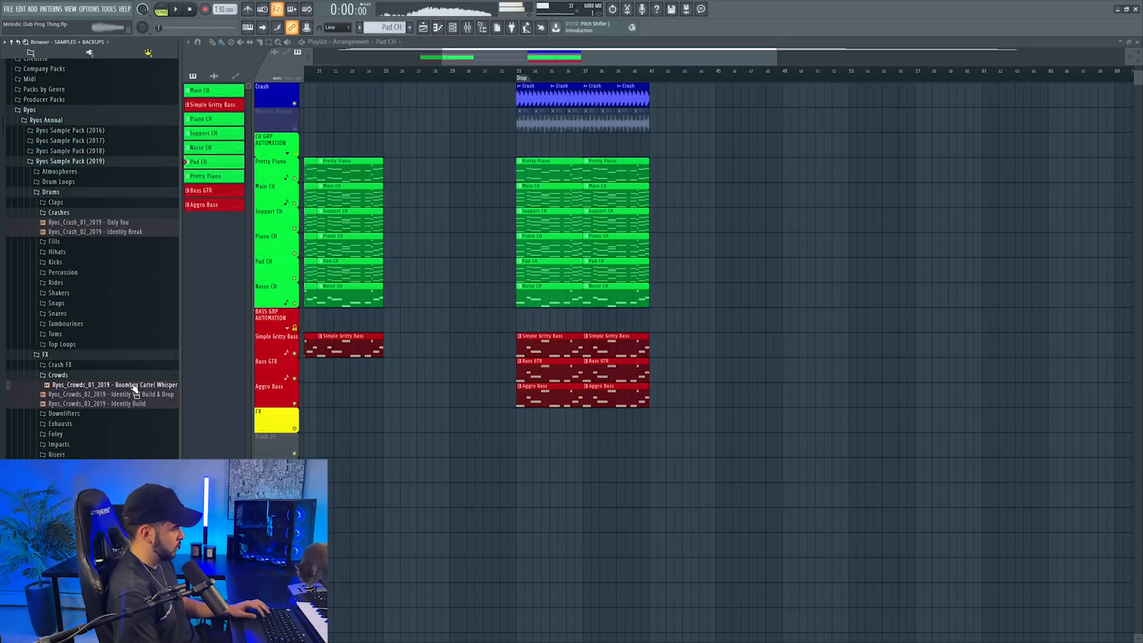
pyautogui.moveTo(132, 387); pyautogui.dragTo(543, 448)
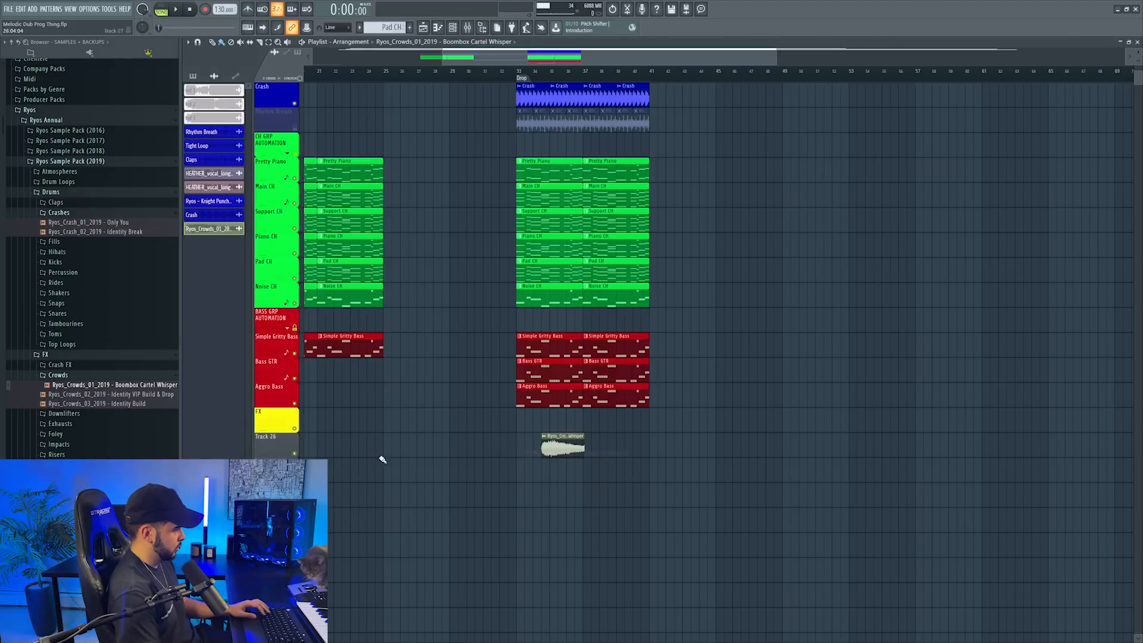
# Step: Add the Identity VIP Drop and GBH Ugly downlifter samples below the crowd clip, and move the Identity VIP Drop clip up
pyautogui.click(63, 413)
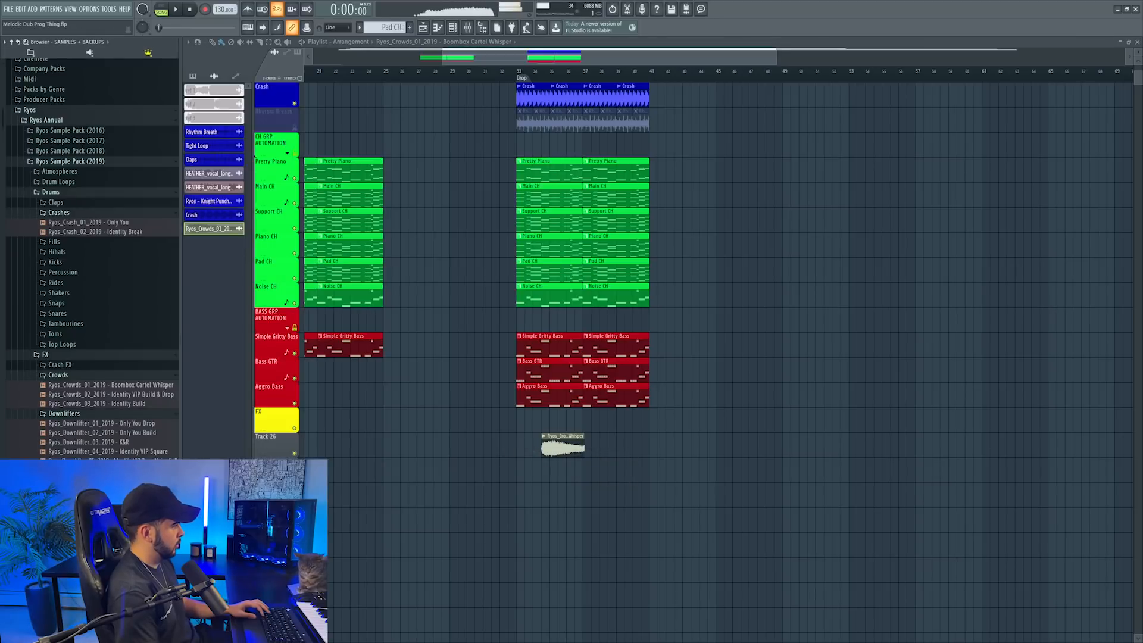
pyautogui.moveTo(107, 470); pyautogui.dragTo(534, 478)
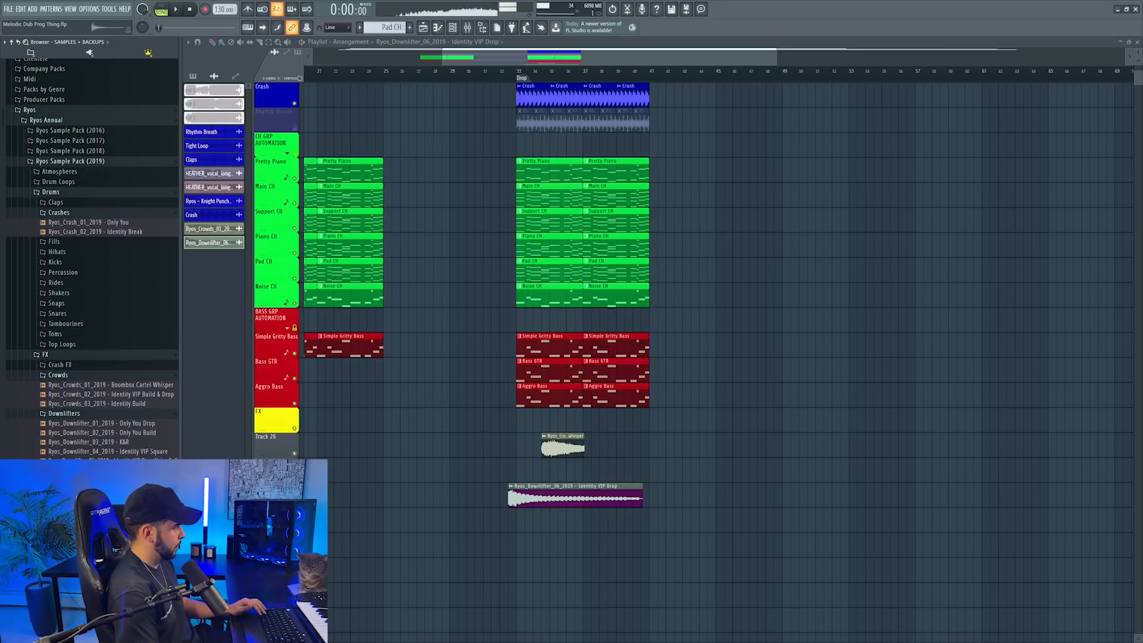
pyautogui.moveTo(107, 499); pyautogui.dragTo(662, 538)
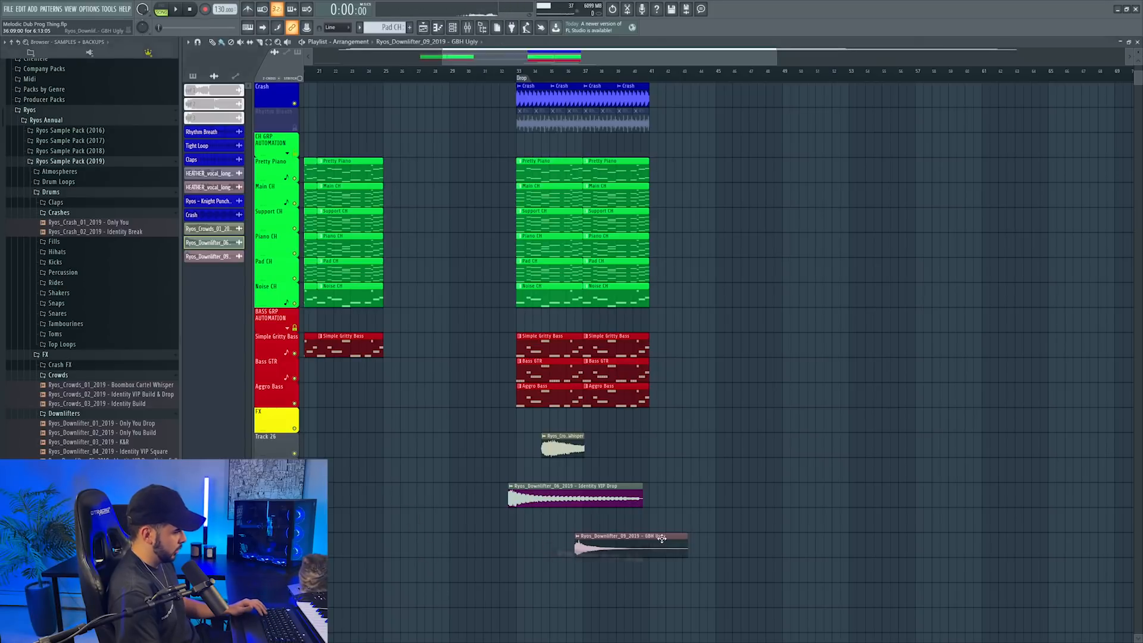
pyautogui.moveTo(538, 492); pyautogui.dragTo(544, 454)
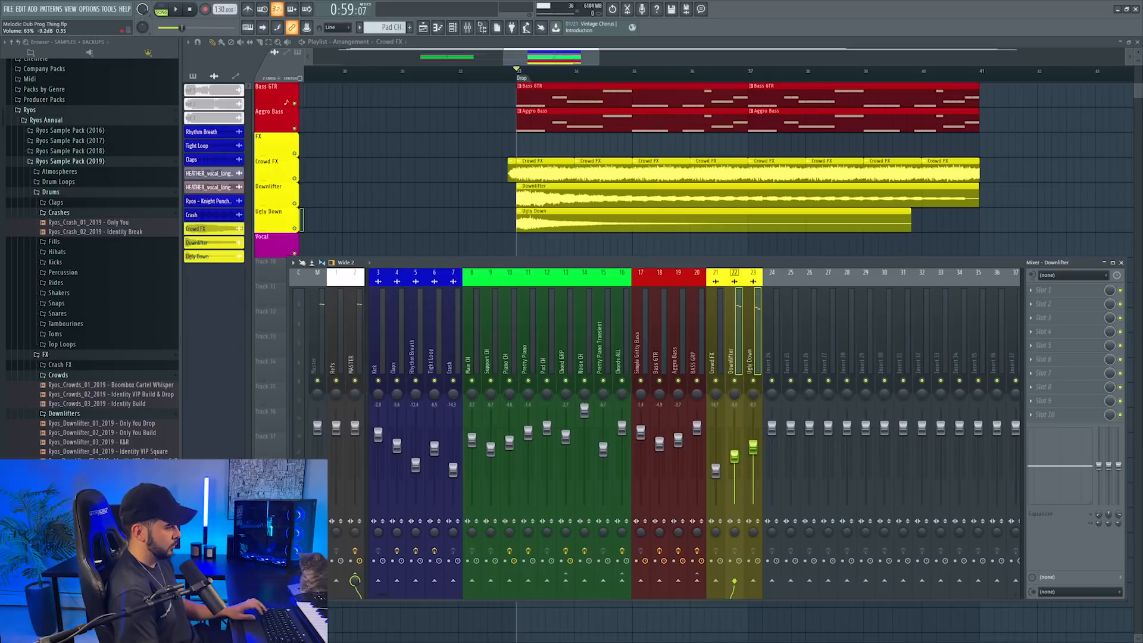
# Step: Lower the Downlifter and Ugly Down mixer levels to about -10.4 dB while the drop plays, and return to the arrangement
pyautogui.moveTo(741, 464); pyautogui.dragTo(741, 461)
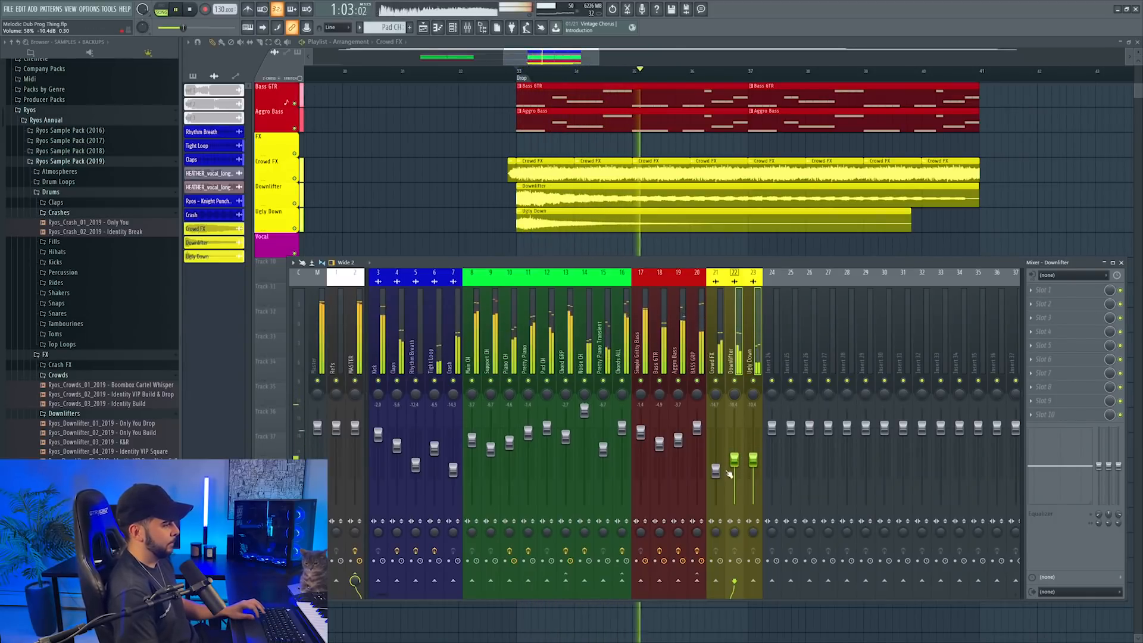
pyautogui.press('F9')
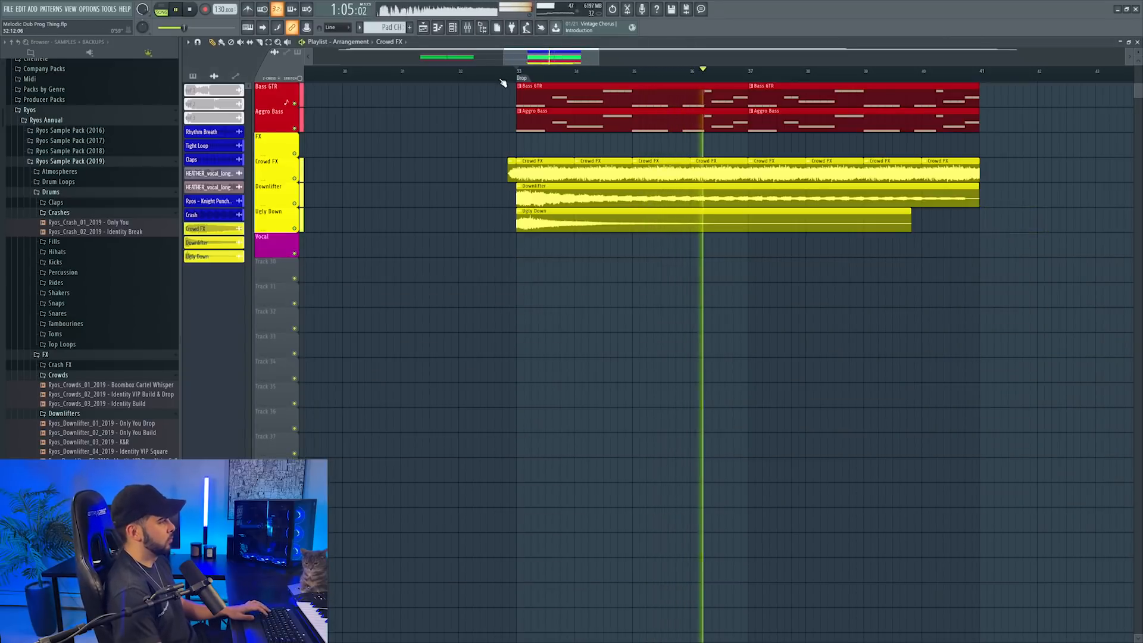
pyautogui.hscroll(3, 510, 69)
pyautogui.moveTo(558, 60); pyautogui.dragTo(552, 60)
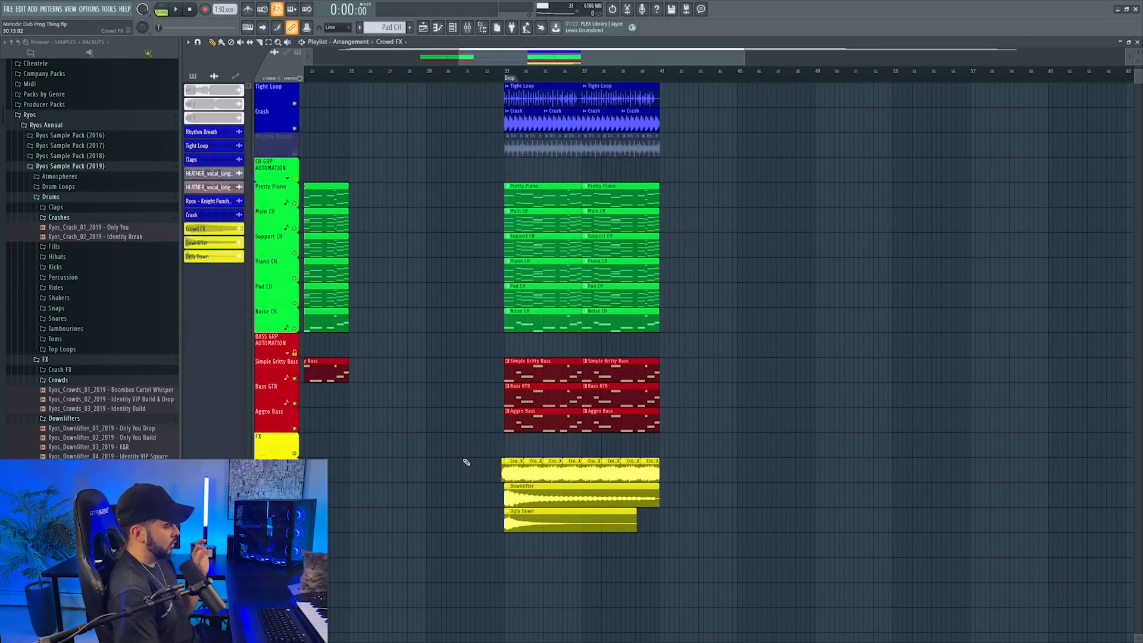
# Step: Audition Ryos lead and pluck presets in Serum #2 for the Lead? pattern, including RYOS_LD - Revealed Main 1 and RYOS_PL - Arp Me
pyautogui.scroll(3, 570, 372)
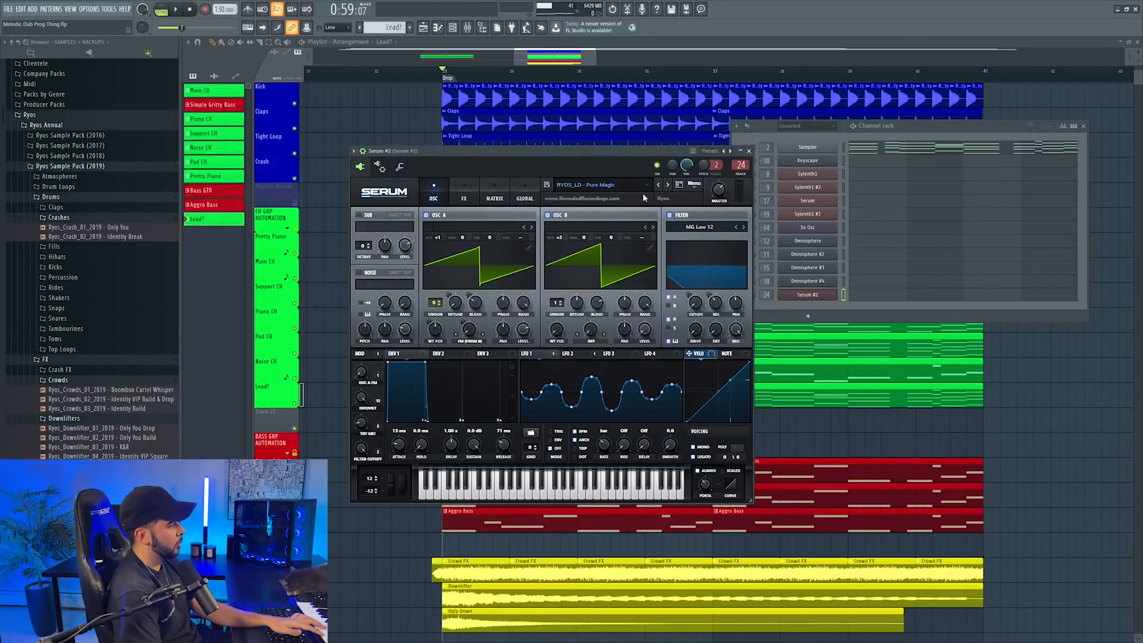
pyautogui.click(667, 185)
pyautogui.click(668, 185)
pyautogui.click(630, 185)
pyautogui.moveTo(633, 314)
pyautogui.moveTo(703, 313)
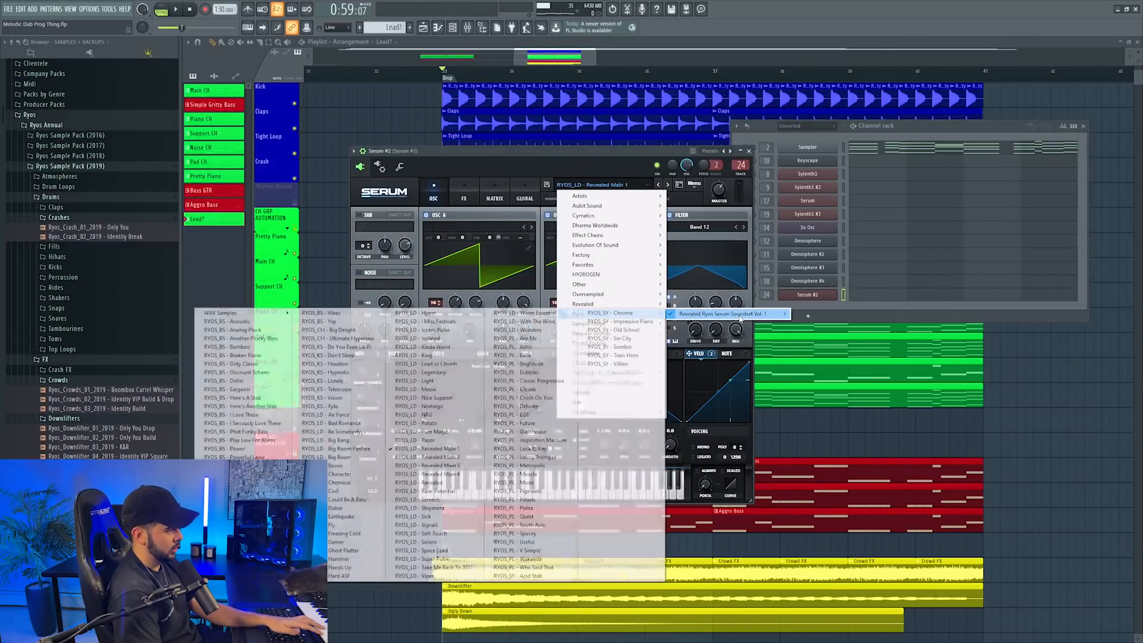
pyautogui.click(511, 339)
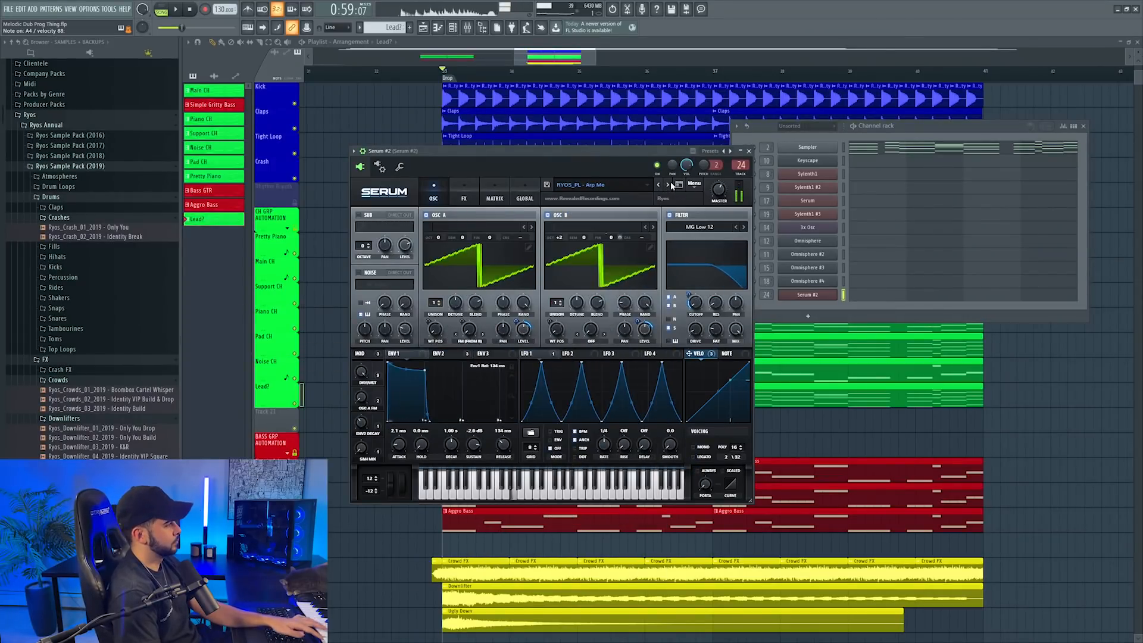
pyautogui.click(668, 185)
pyautogui.click(660, 185)
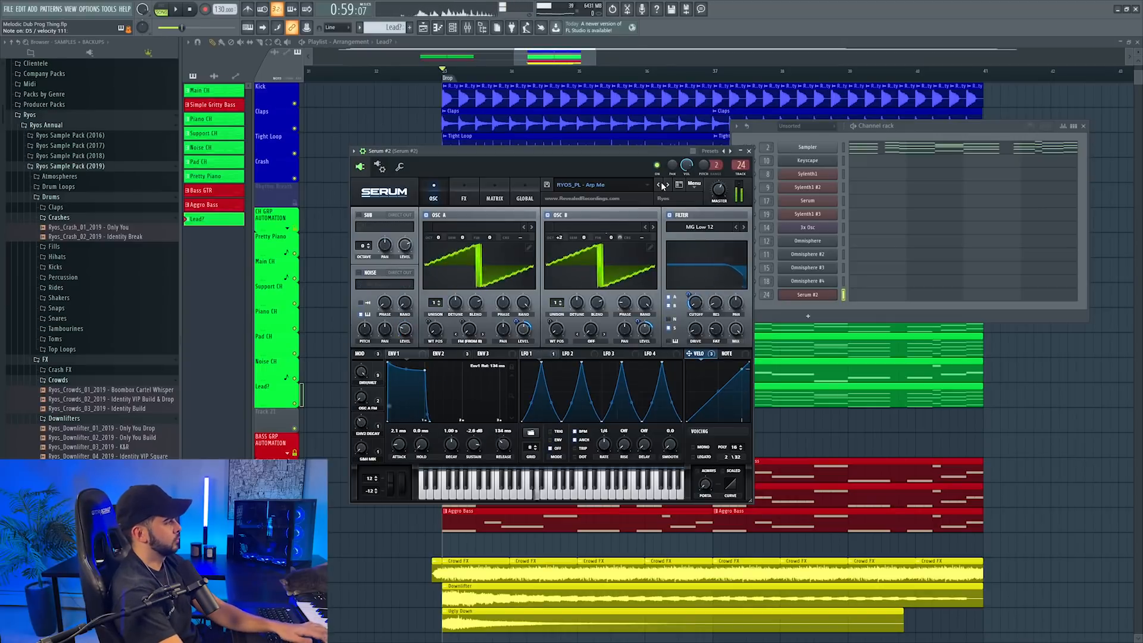
pyautogui.click(667, 185)
# Step: Write short alternating B5 and E5 notes followed by a D#6 note over the ghost chords in the Serum #2 piano roll
pyautogui.click(854, 296)
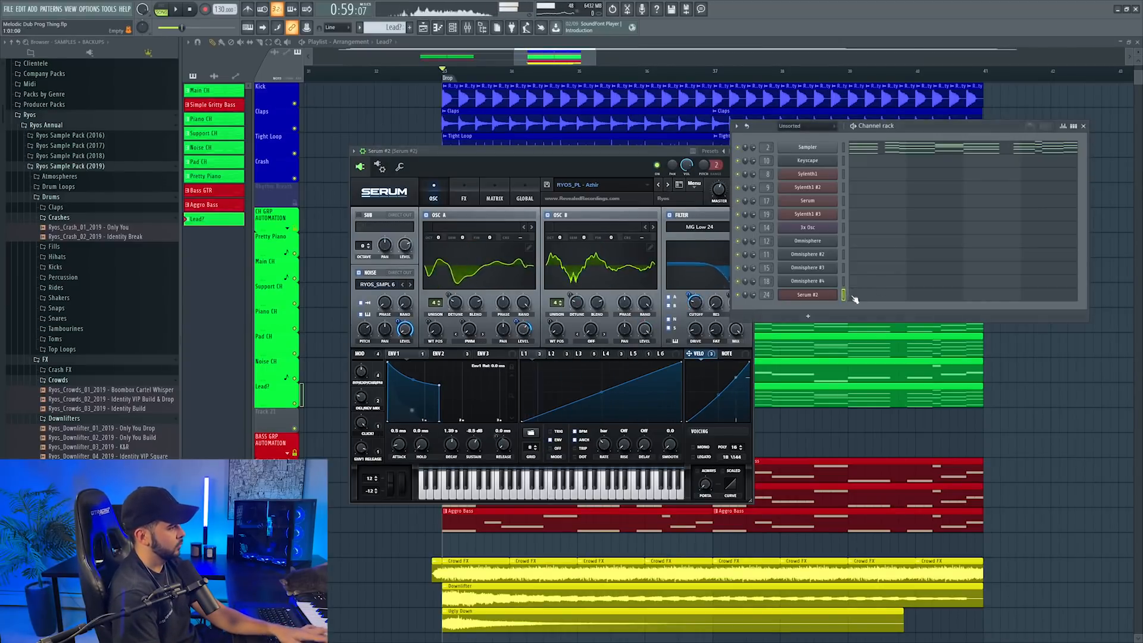
pyautogui.press('space')
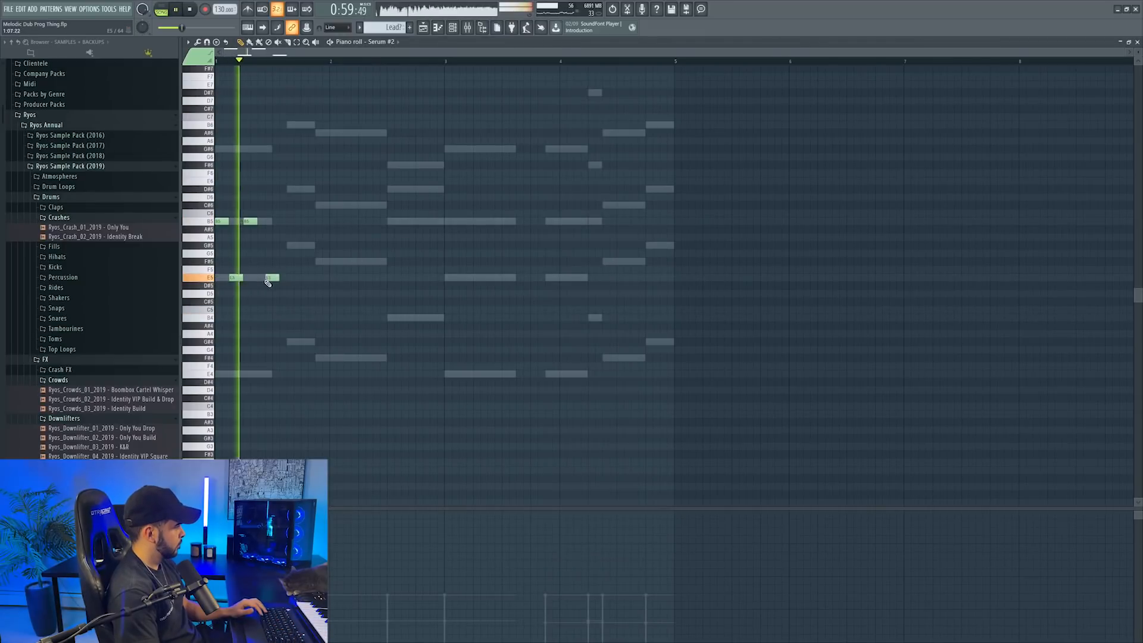
pyautogui.click(289, 188)
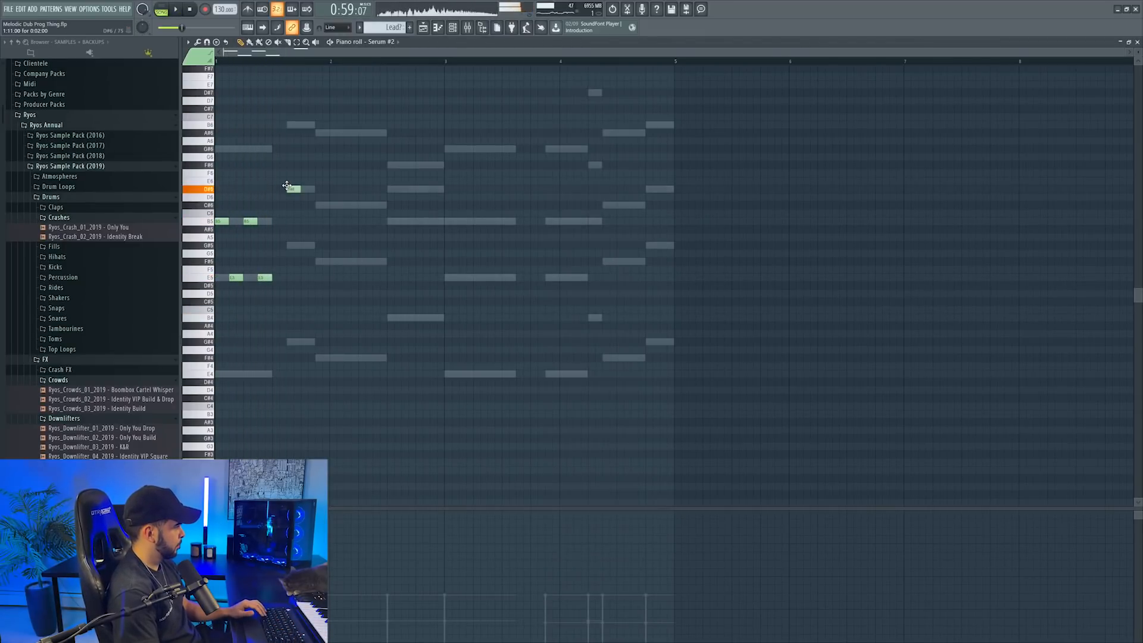
pyautogui.click(302, 246)
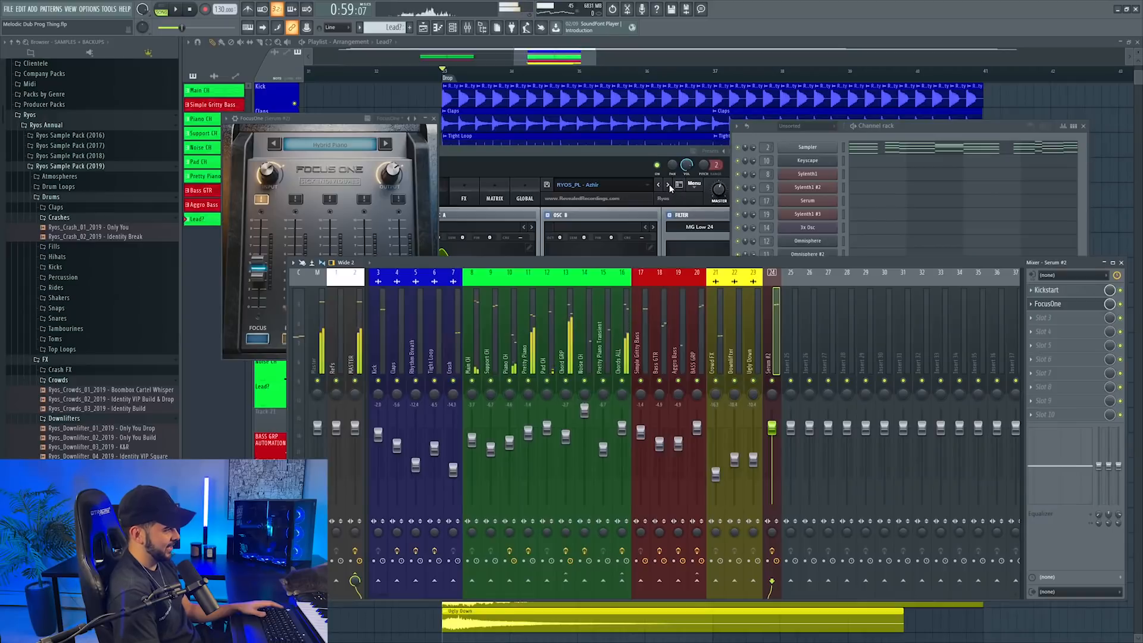
# Step: Load the RYOS_PL - Bells preset in Serum #2 and toggle solo on its mixer track while the drop plays
pyautogui.click(668, 185)
pyautogui.press('space')
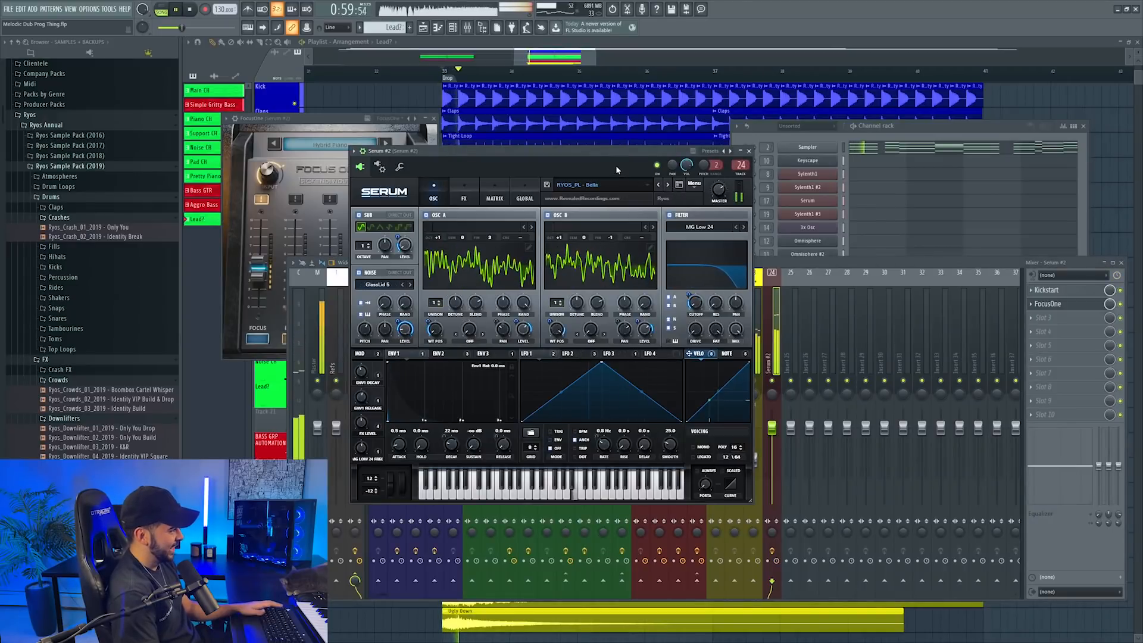
pyautogui.rightClick(779, 388)
pyautogui.click(778, 389)
pyautogui.press('s')
# Step: Continue the Serum #2 arpeggio with alternating F#5 and B5 notes over the next chord and play it back
pyautogui.press('space')
pyautogui.press('space')
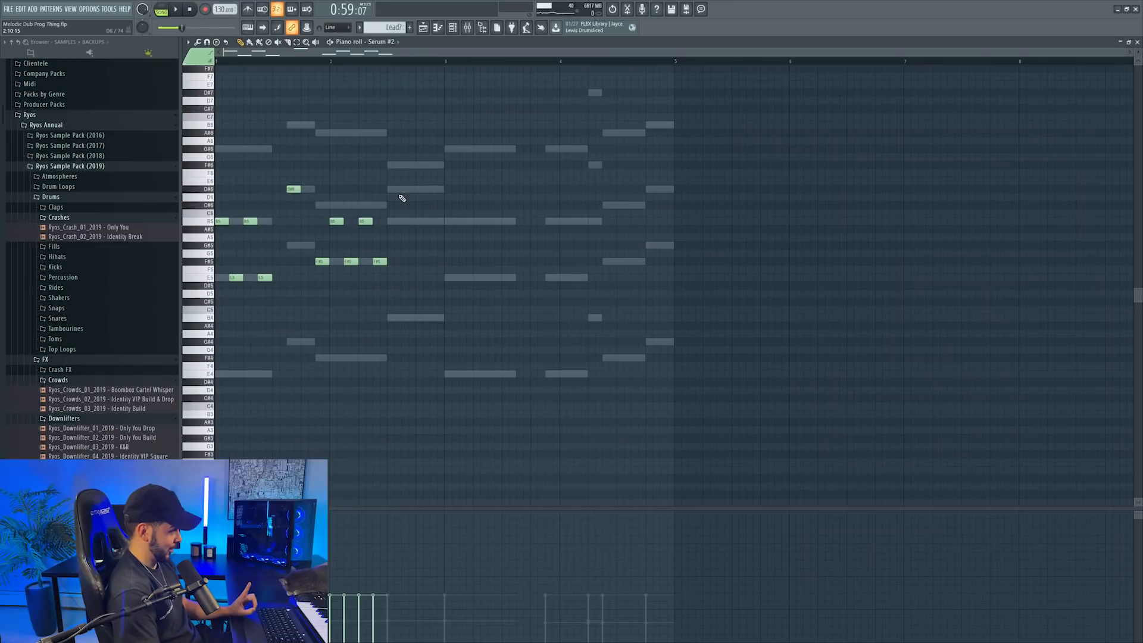
pyautogui.press('space')
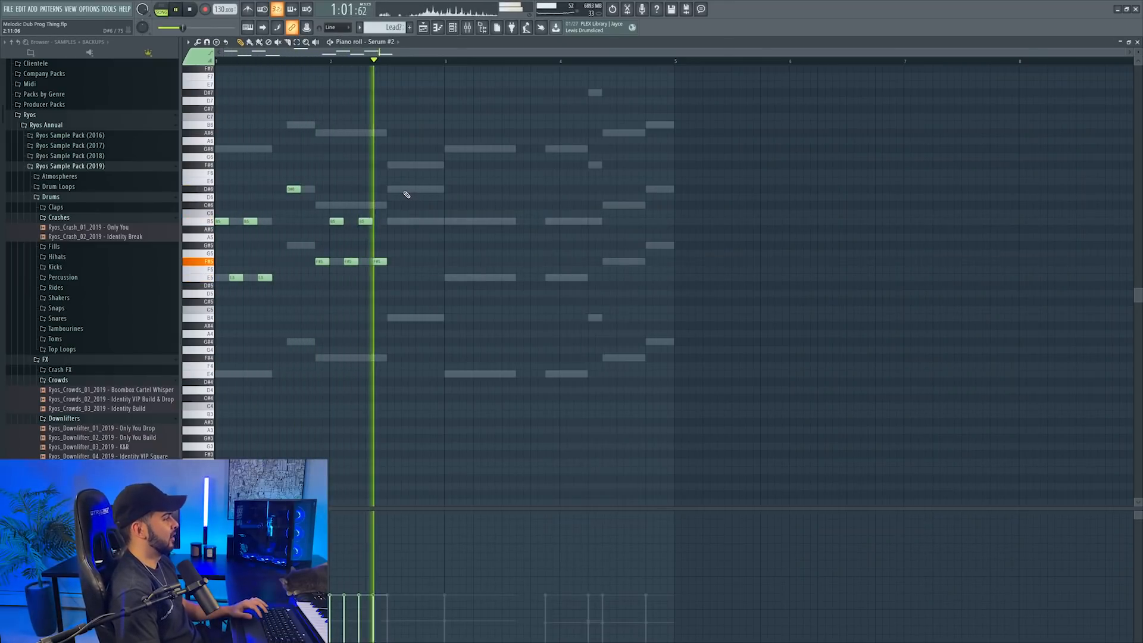
pyautogui.press('space')
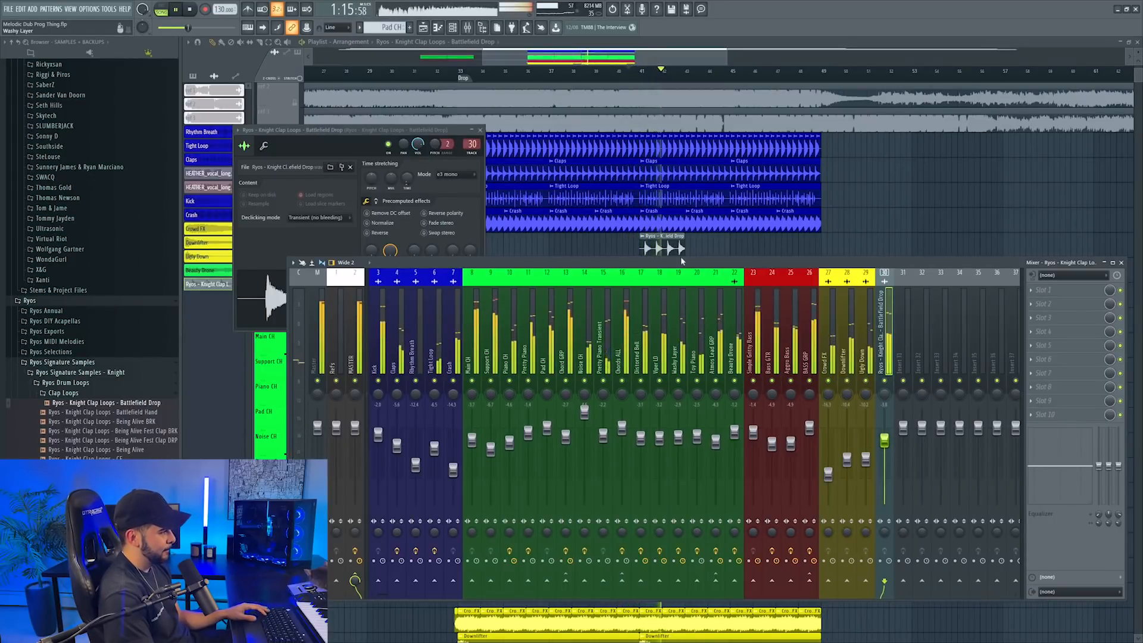
# Step: Return to the arrangement and repeat the Knight Battlefield Drop clap loop across the second half of the drop
pyautogui.press('F5')
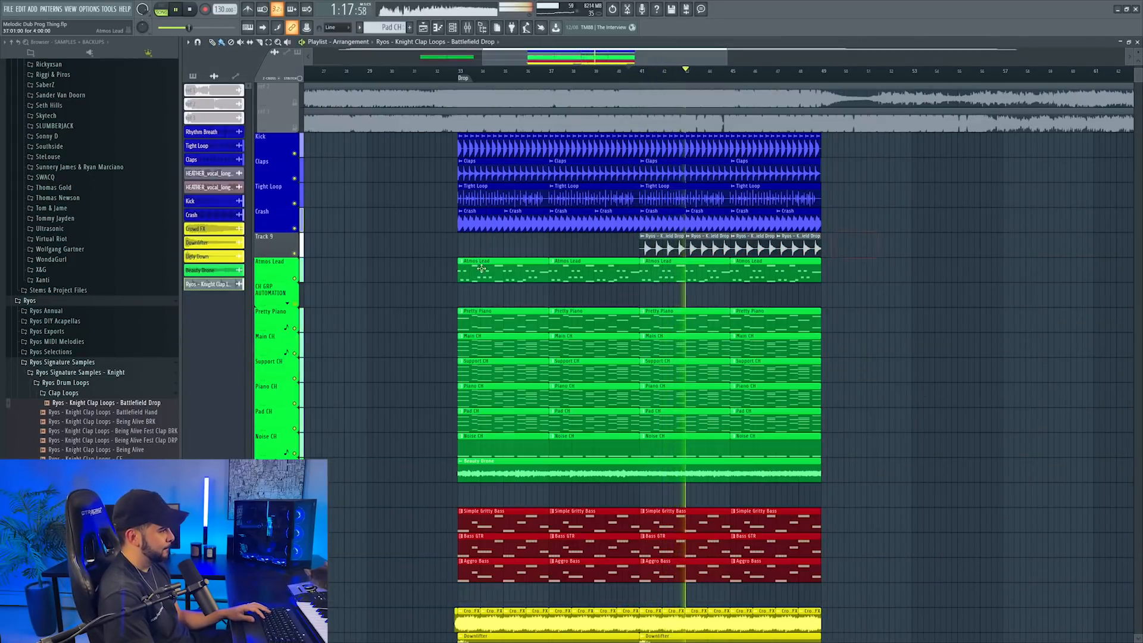
# Step: Insert an empty playlist track above the Atmos Lead track and toggle the mixer
pyautogui.click(287, 415)
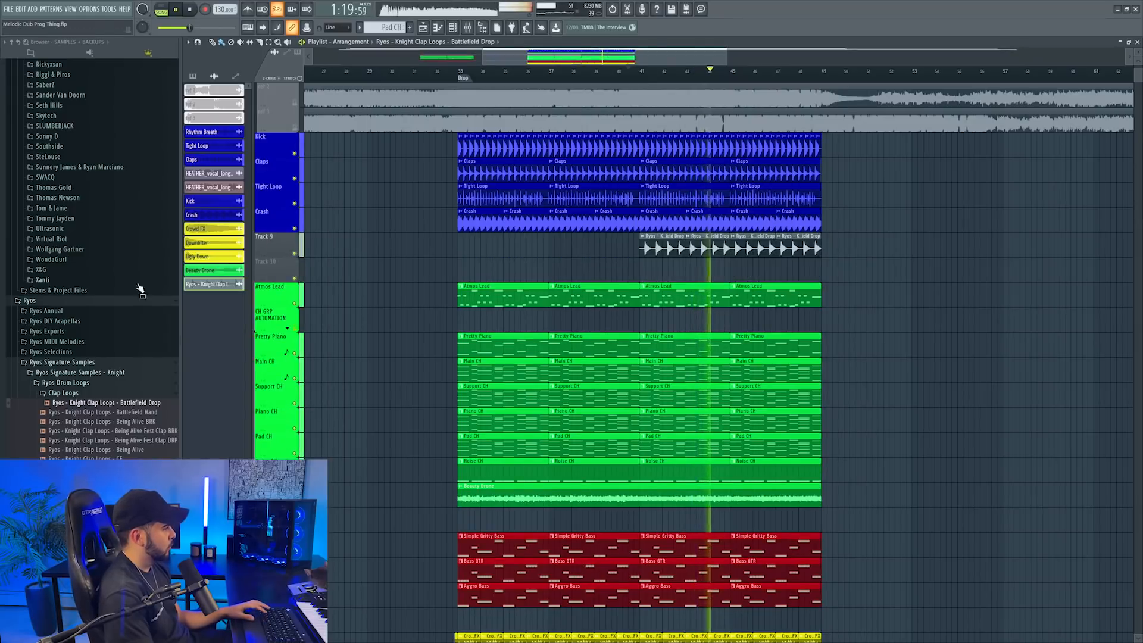
pyautogui.press('F9')
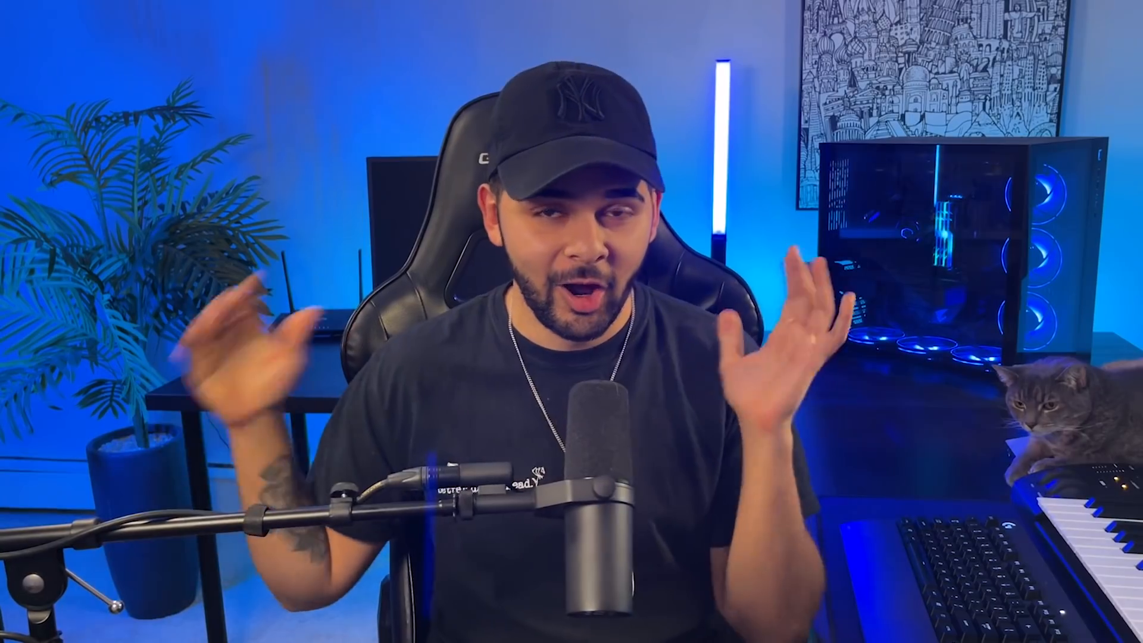
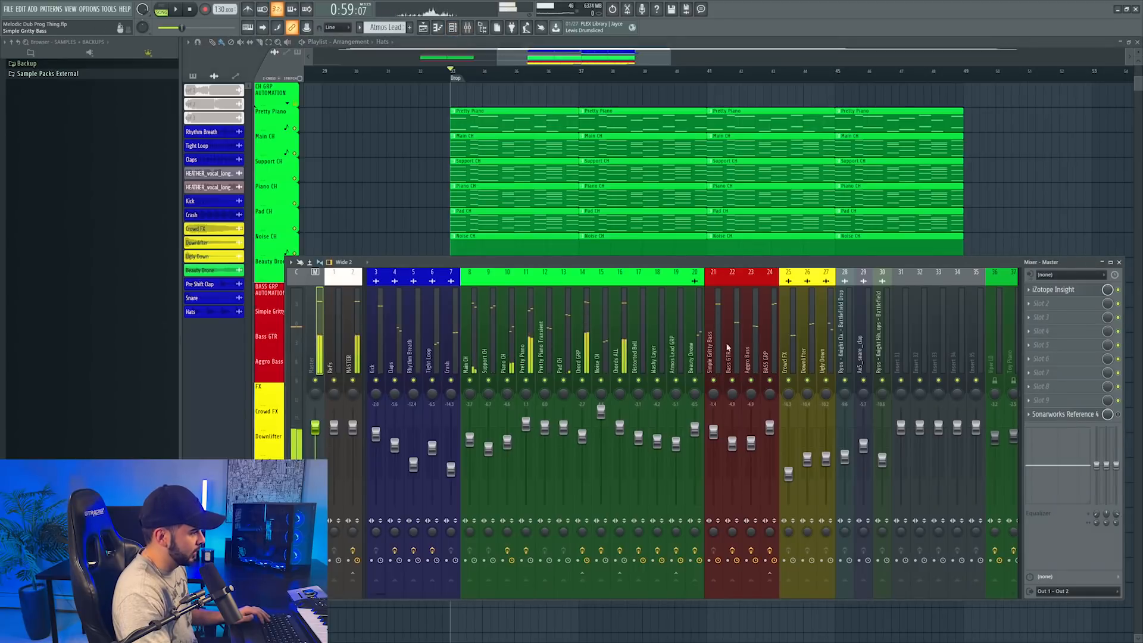
# Step: Load FabFilter Pro-Q 3 in the first effect slot of the Simple Gritty Bass mixer track
pyautogui.click(720, 382)
pyautogui.click(1035, 291)
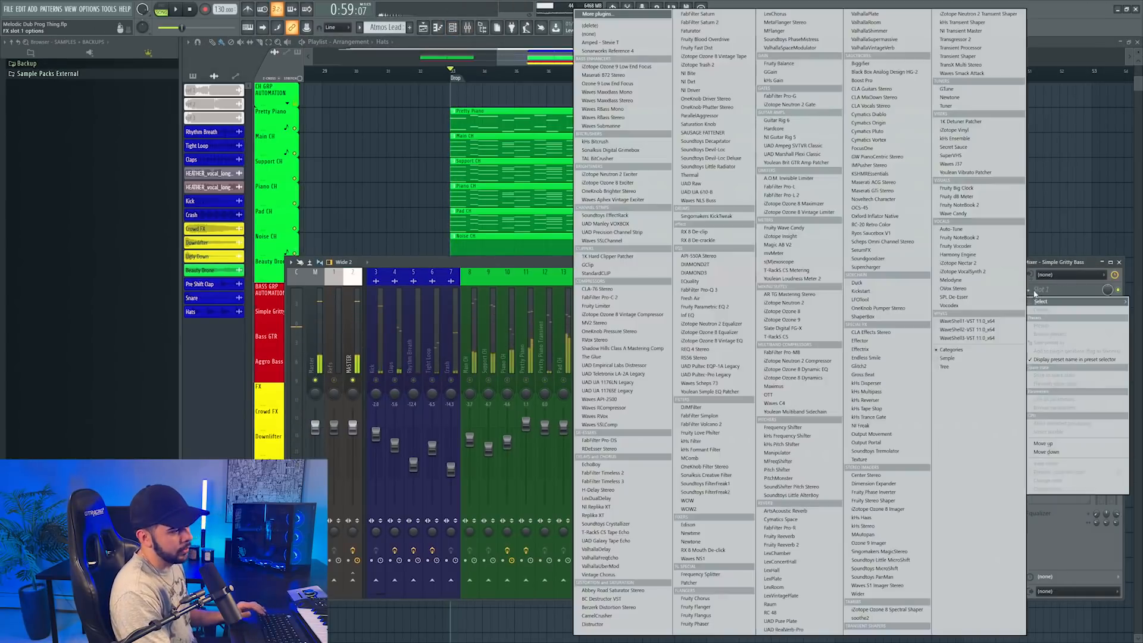
pyautogui.click(726, 292)
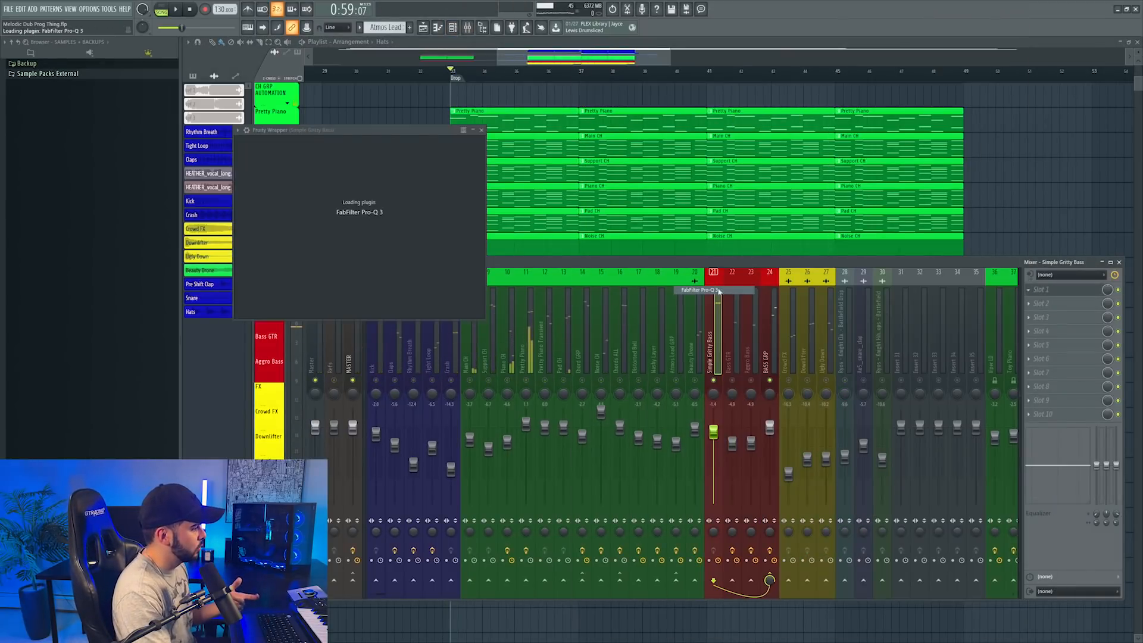
# Step: Create a 12 dB/oct low cut at about 48 Hz in the Simple Gritty Bass equalizer and close it
pyautogui.moveTo(412, 262); pyautogui.dragTo(340, 263)
pyautogui.click(333, 406)
pyautogui.click(331, 339)
pyautogui.press('space')
pyautogui.press('space')
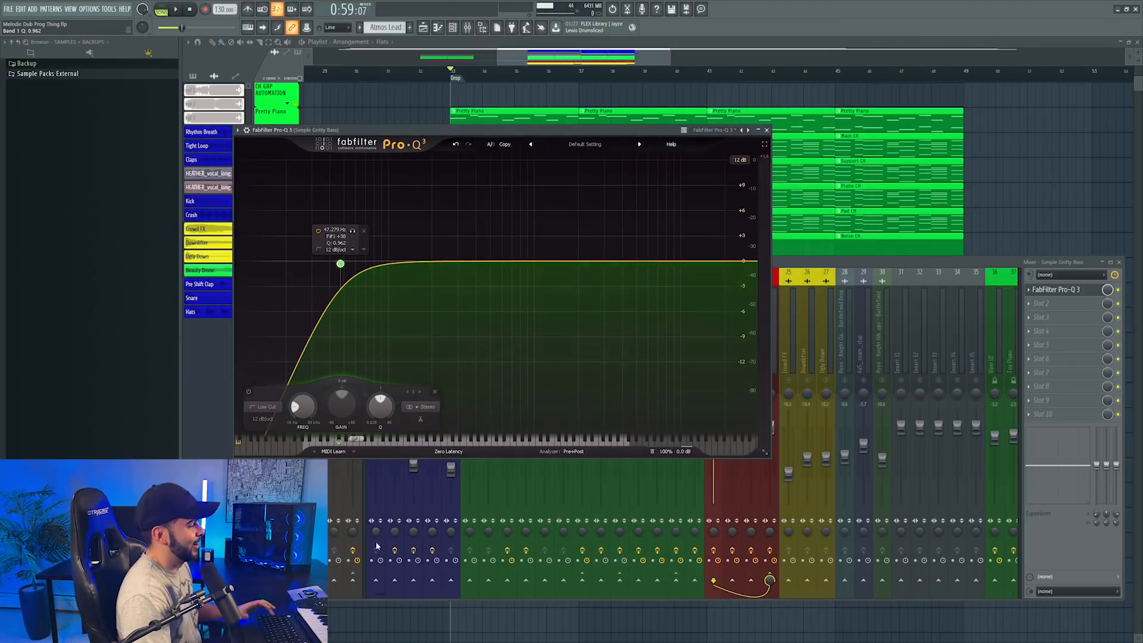
pyautogui.moveTo(340, 263); pyautogui.dragTo(342, 257)
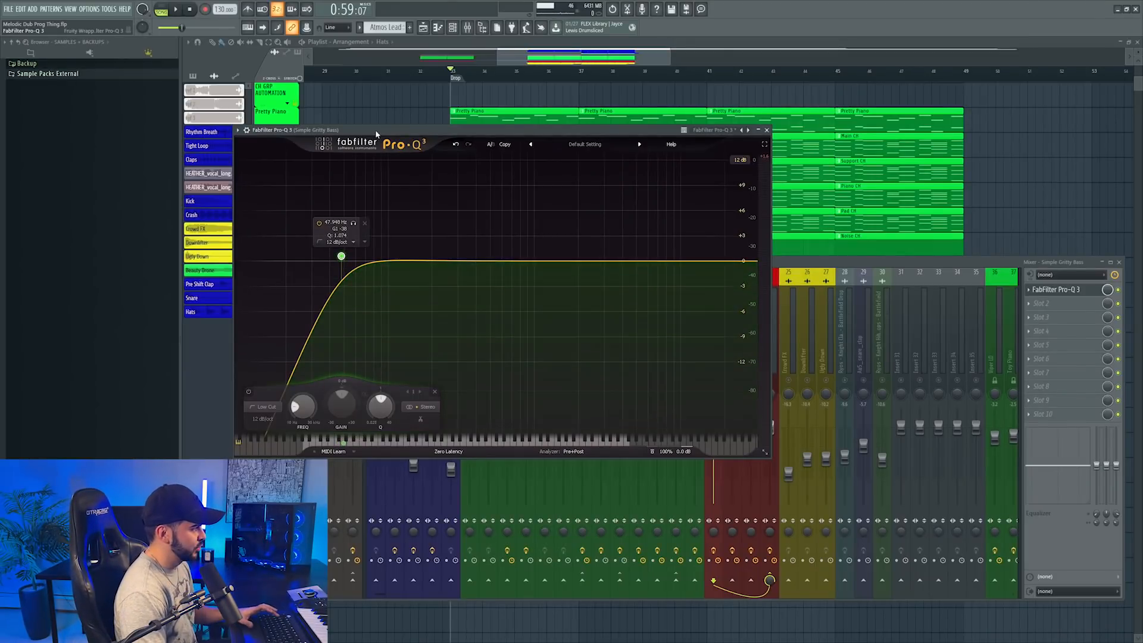
pyautogui.moveTo(375, 130); pyautogui.dragTo(387, 130)
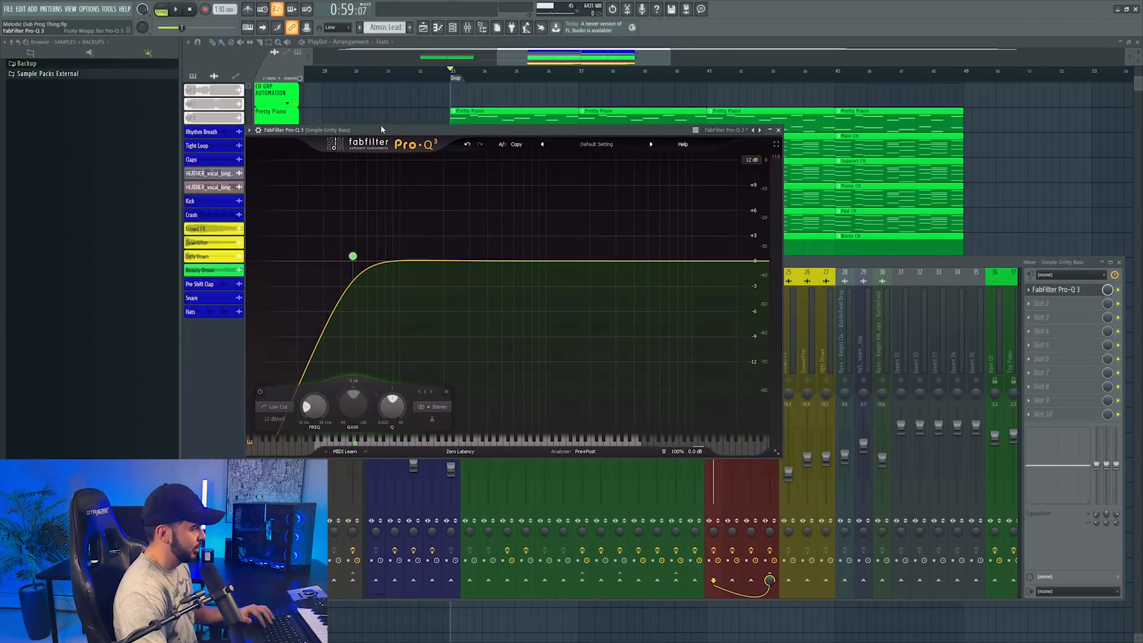
pyautogui.press('Escape')
# Step: Play back the start of the drop with the equalized bass and hide the mixer
pyautogui.press('space')
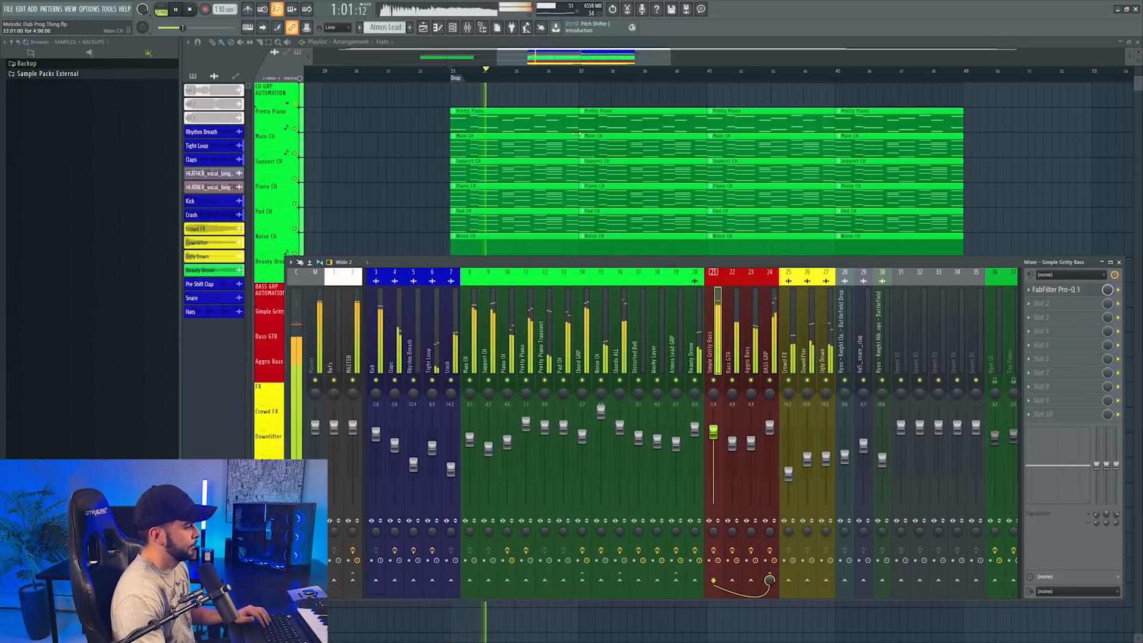
pyautogui.press('F9')
pyautogui.press('space')
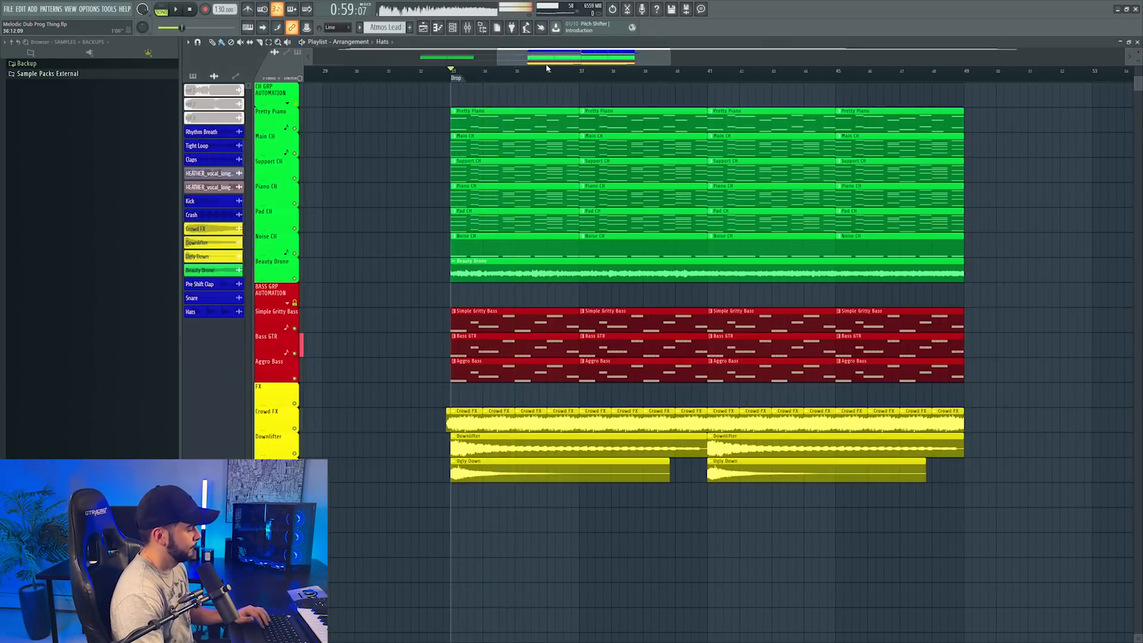
# Step: Make the first Main CH clip a unique pattern, solo its track, and open its notes in the piano roll
pyautogui.scroll(-2, 547, 70)
pyautogui.click(522, 144)
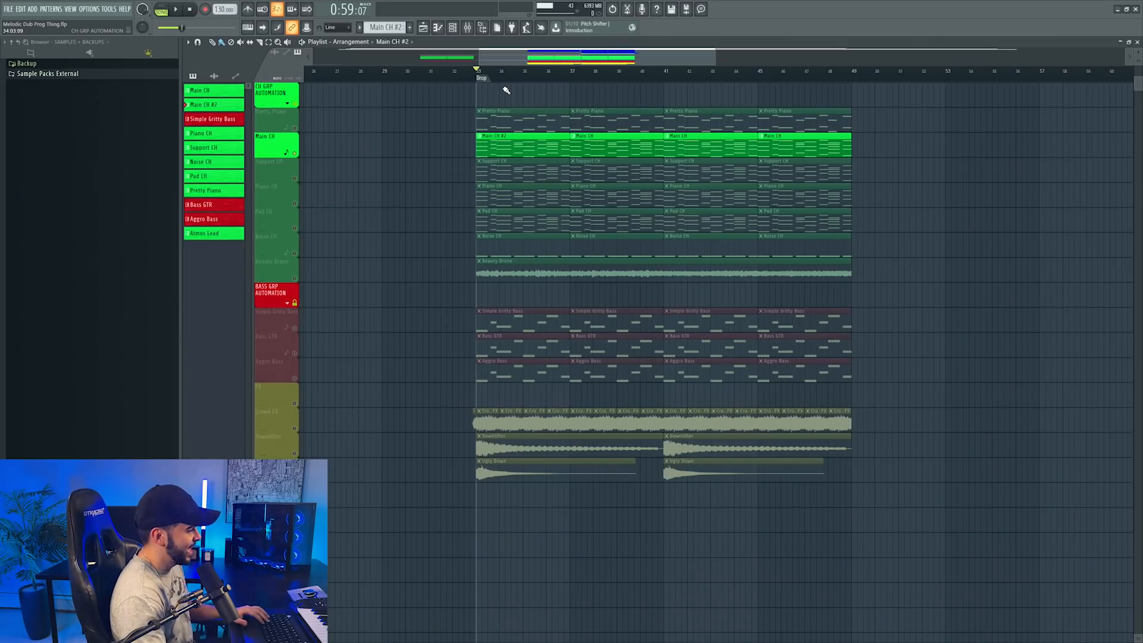
pyautogui.doubleClick(488, 139)
pyautogui.scroll(-3, 441, 68)
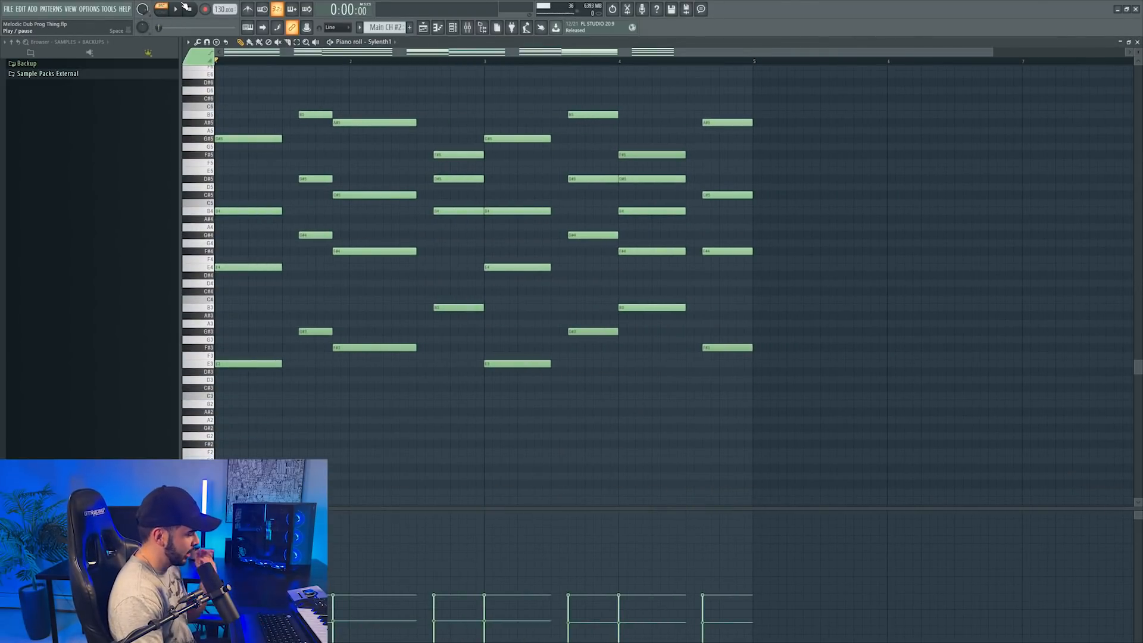
# Step: Delete the short sixth chord in bar 3 and shift the last two chords one bar later
pyautogui.click(183, 5)
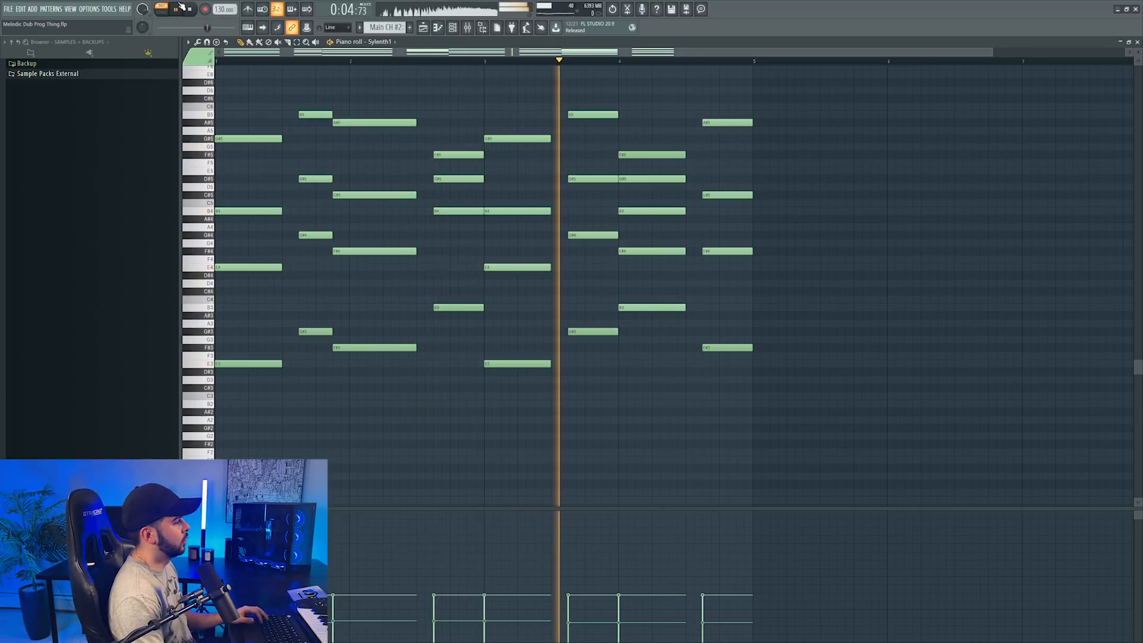
pyautogui.press('space')
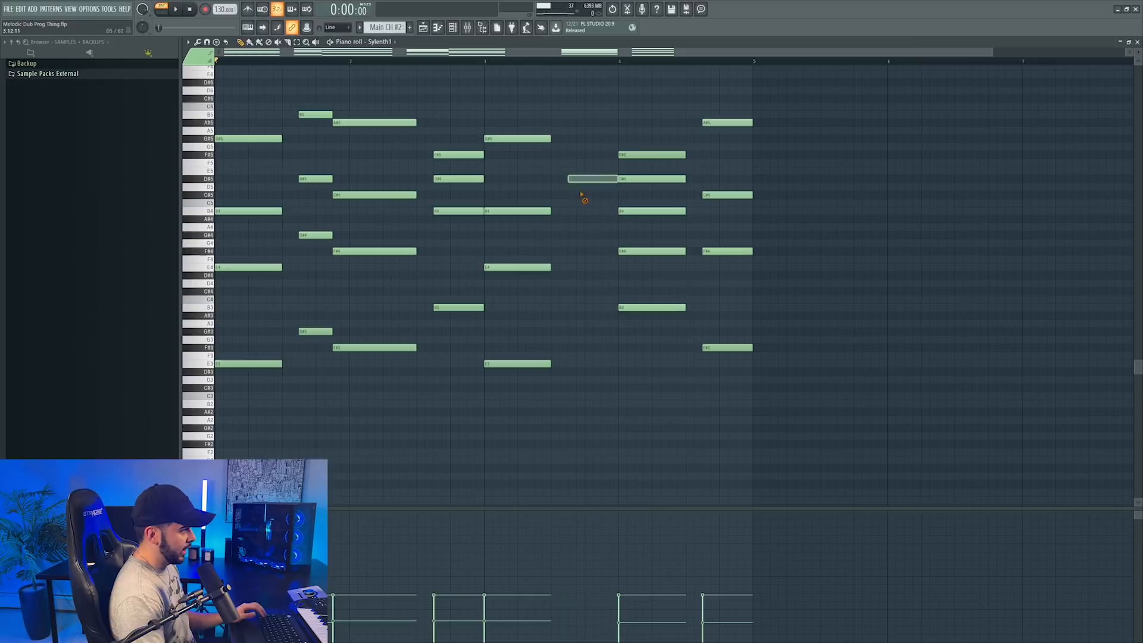
pyautogui.click(437, 62)
pyautogui.press('space')
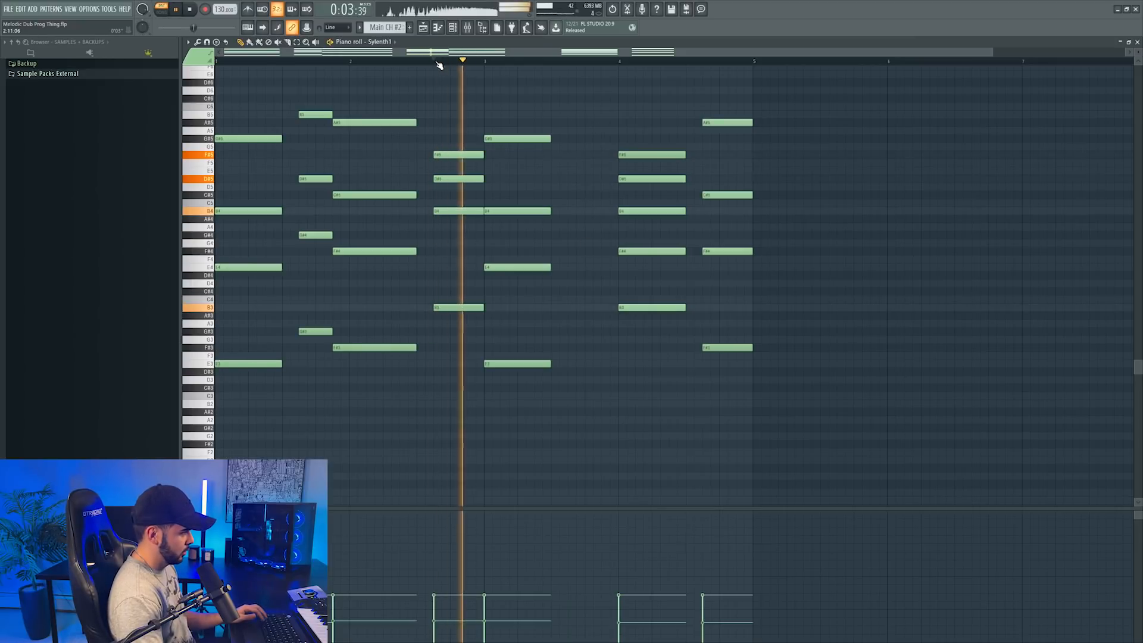
pyautogui.moveTo(645, 89); pyautogui.dragTo(834, 416)
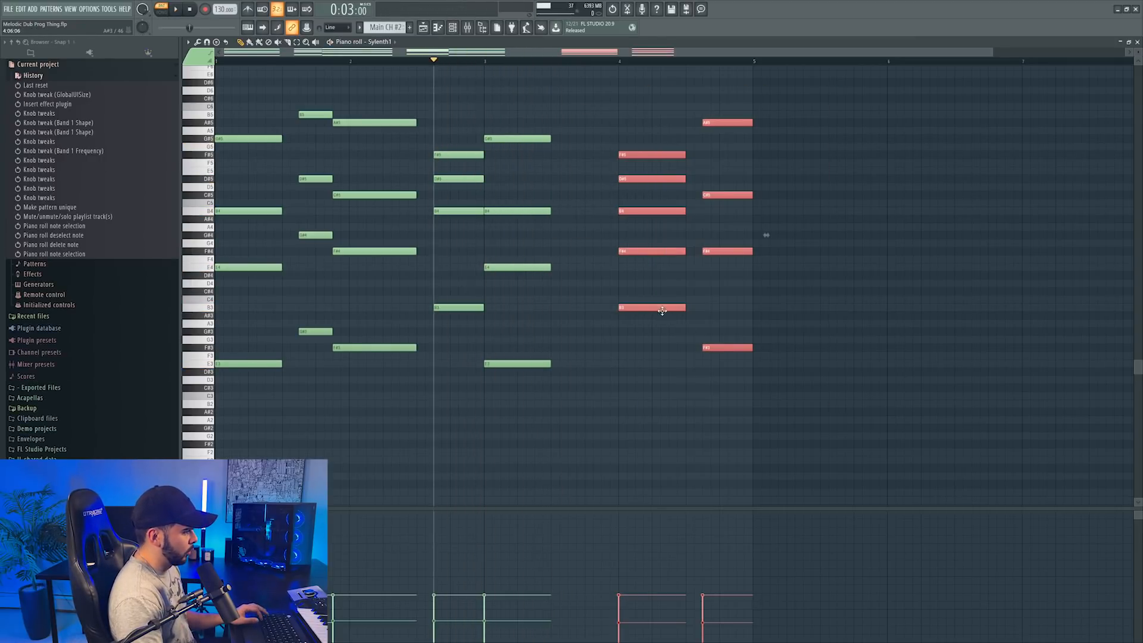
pyautogui.moveTo(762, 234); pyautogui.dragTo(898, 234)
# Step: Copy the chord at the start of bar 3 to half a beat before bar 4 and play it back
pyautogui.moveTo(549, 127)
pyautogui.mouseDown()
pyautogui.moveTo(487, 369)
pyautogui.moveTo(618, 366)
pyautogui.mouseUp()
pyautogui.press('space')
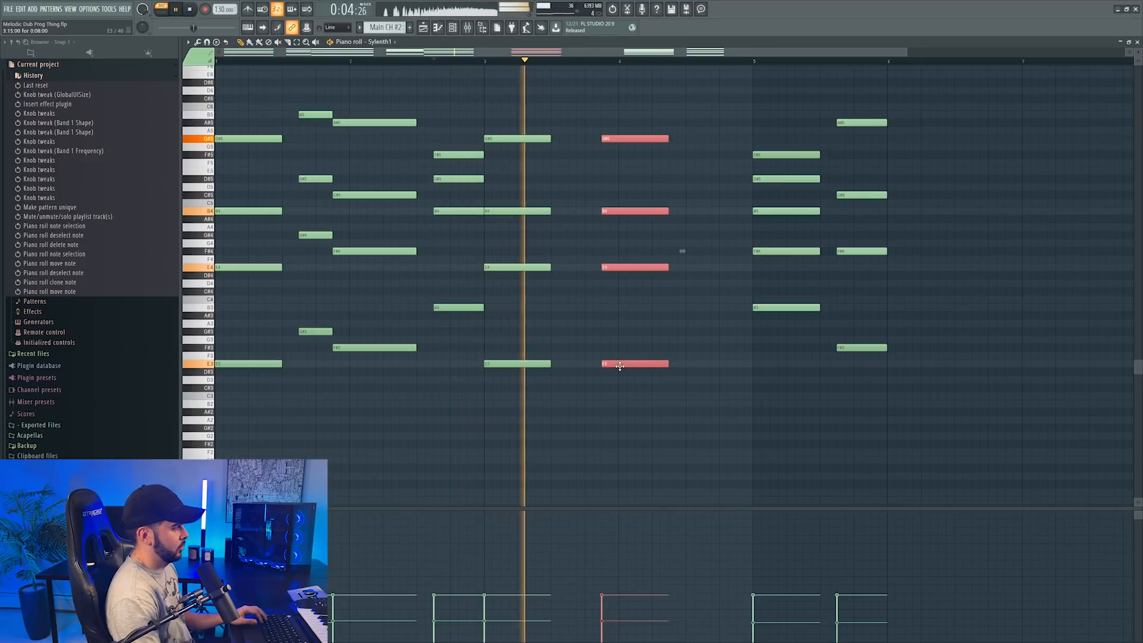
pyautogui.press('space')
# Step: Remove the second-to-last chord and place the final chord directly after the copied one, extended to bar 5
pyautogui.moveTo(843, 96); pyautogui.dragTo(752, 347)
pyautogui.press('space')
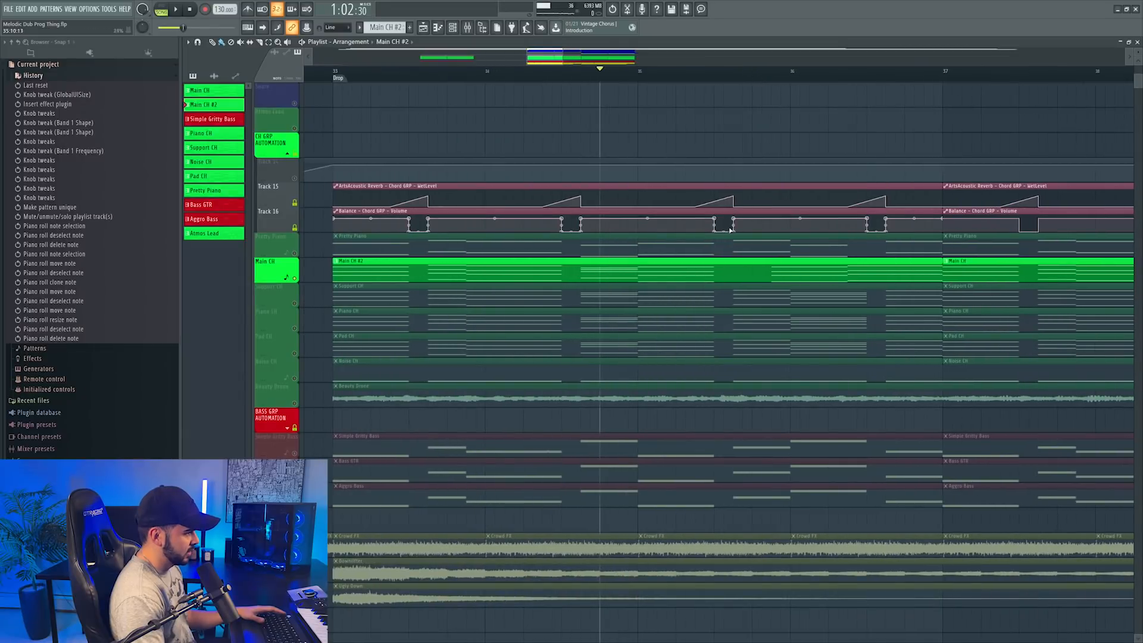
# Step: Extend the third dip in the Chord GRP volume automation and its matching reverb wet-level ramp to the start of the last chord
pyautogui.rightClick(734, 232)
pyautogui.click(735, 232)
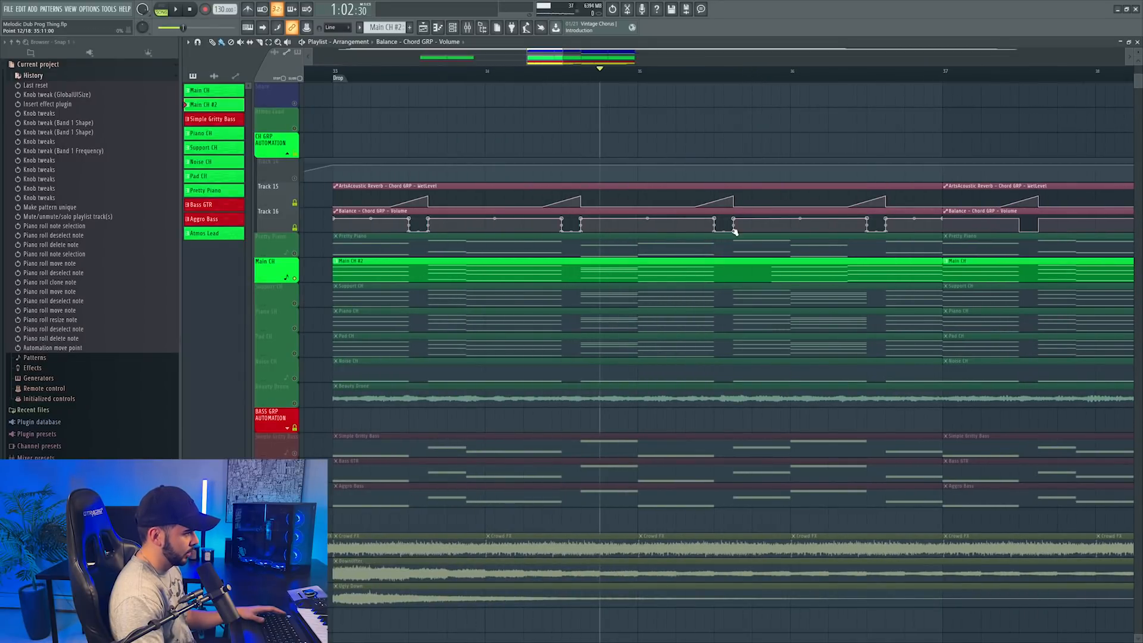
pyautogui.press('space')
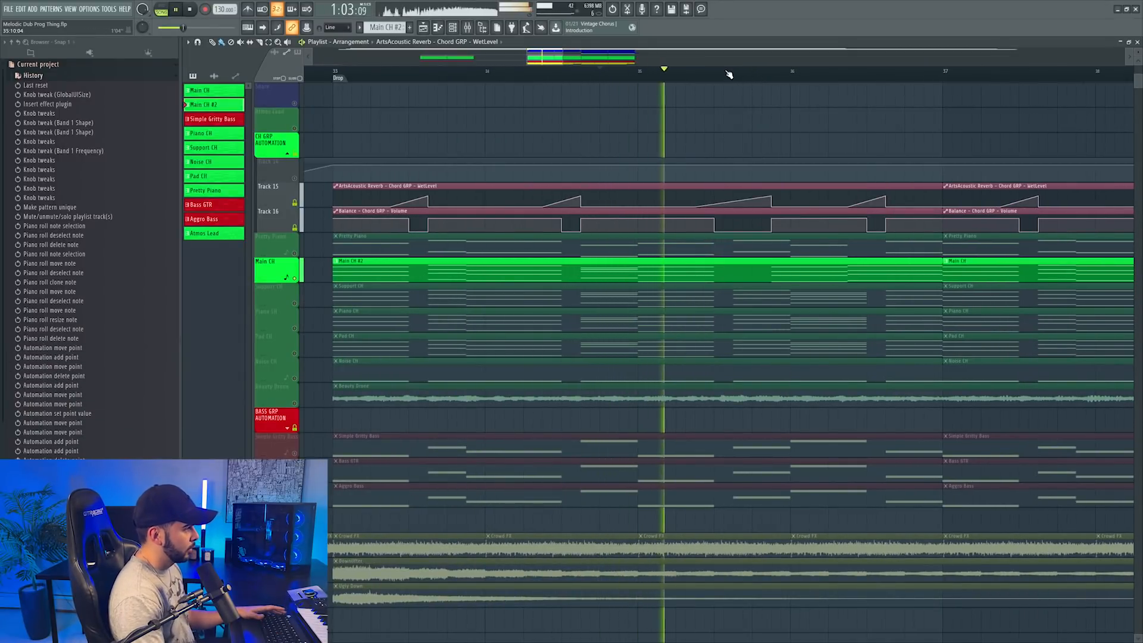
pyautogui.scroll(-4, 730, 75)
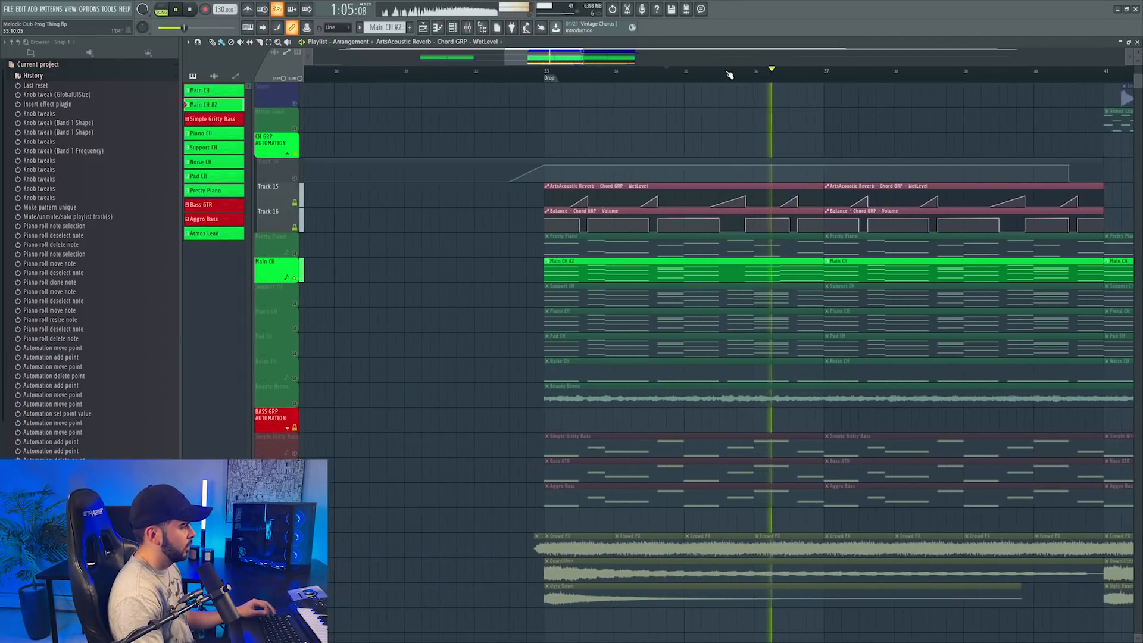
pyautogui.scroll(4, 733, 74)
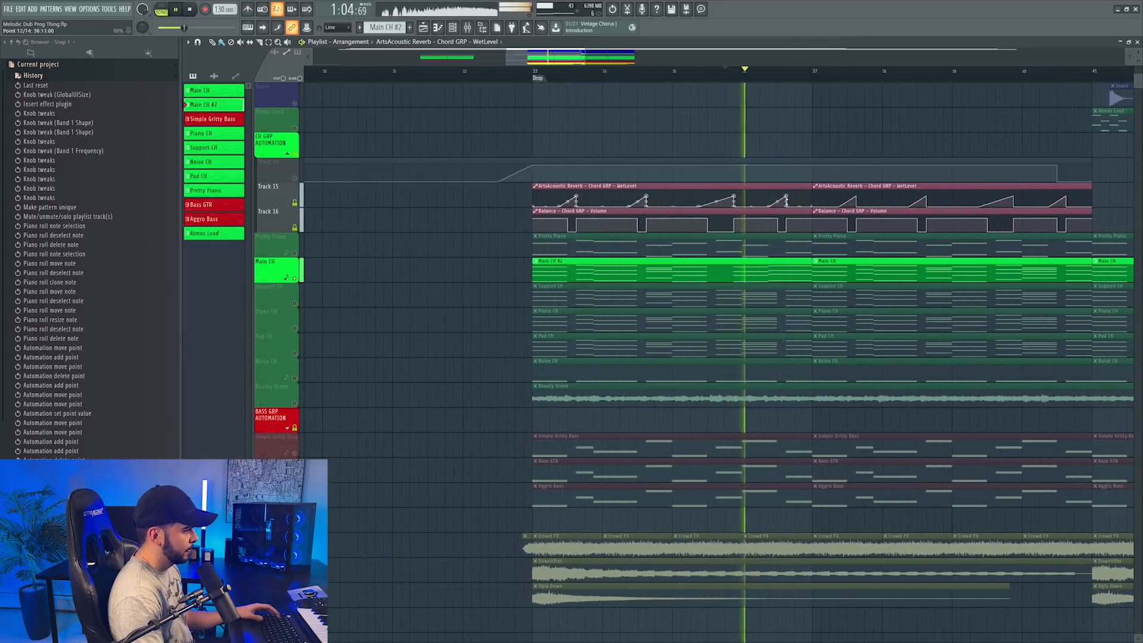
# Step: Remove the fourth dip from the Chord GRP volume automation so the volume stays up through the final chord
pyautogui.rightClick(781, 234)
pyautogui.click(792, 245)
pyautogui.press('space')
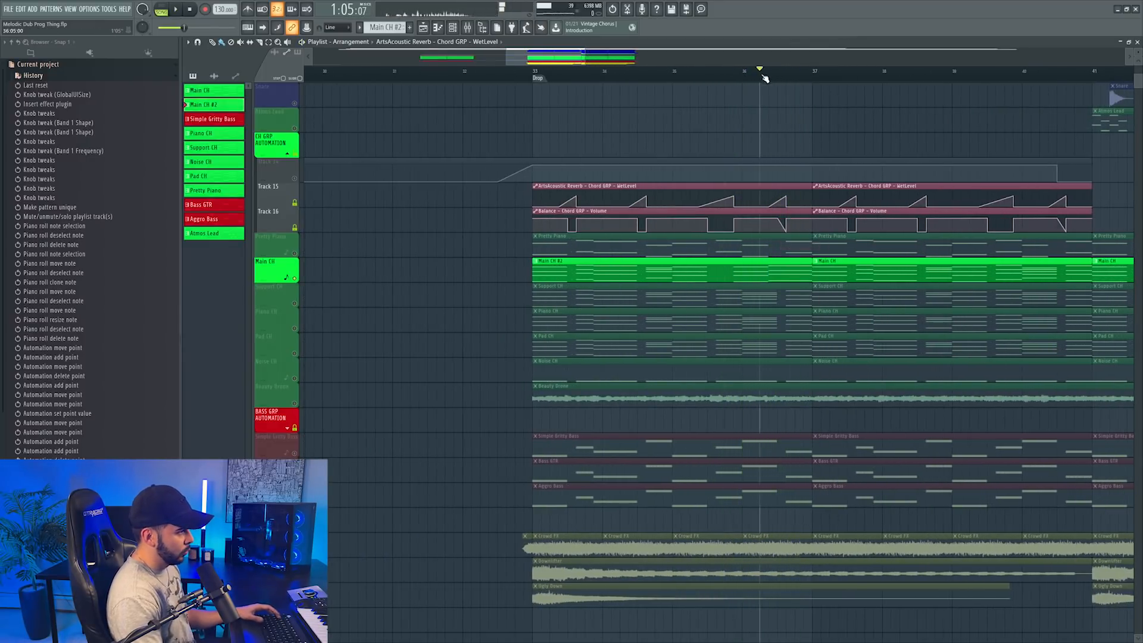
pyautogui.scroll(2, 808, 78)
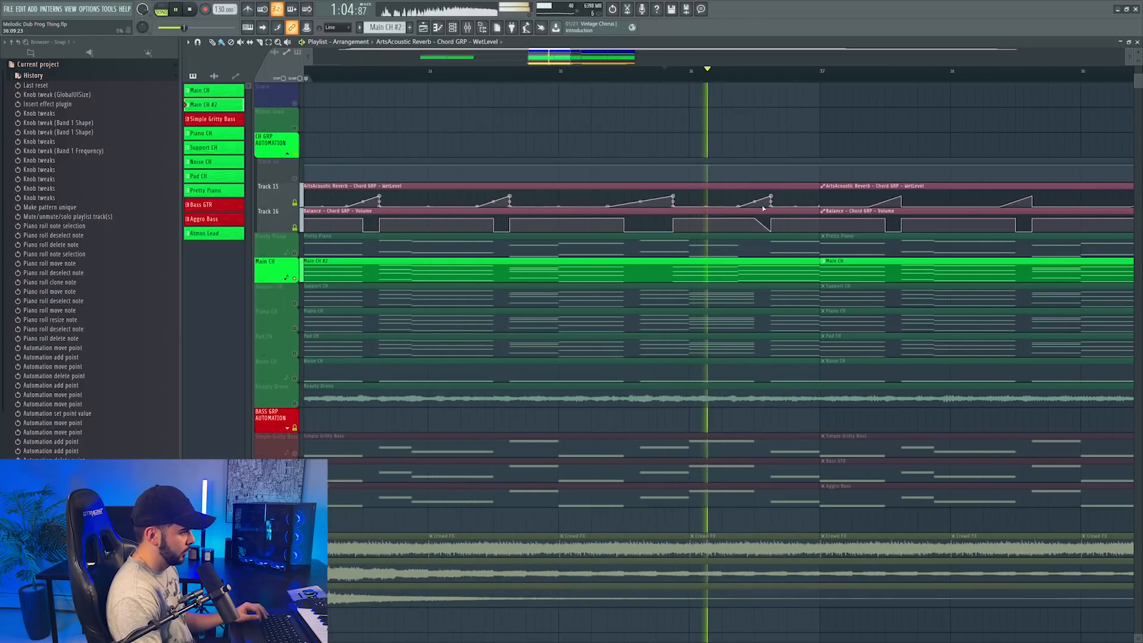
pyautogui.rightClick(769, 230)
pyautogui.click(789, 246)
pyautogui.press('space')
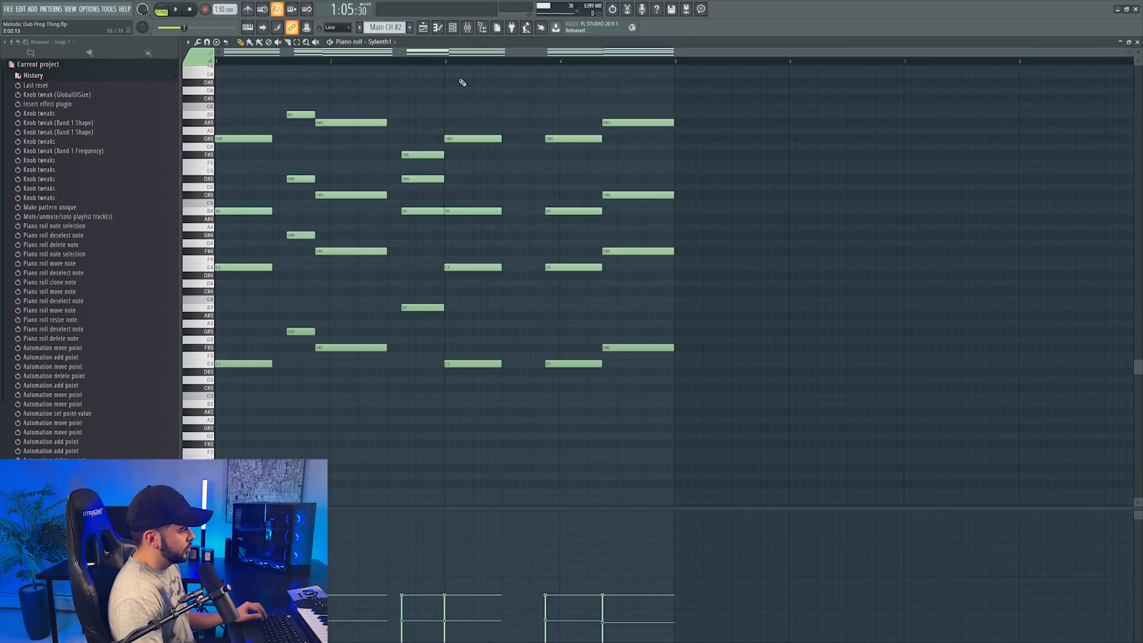
# Step: Raise the first Main CH #2 chord to G#3, G#4, D#5 and B5, and play it back
pyautogui.moveTo(225, 115); pyautogui.dragTo(228, 335)
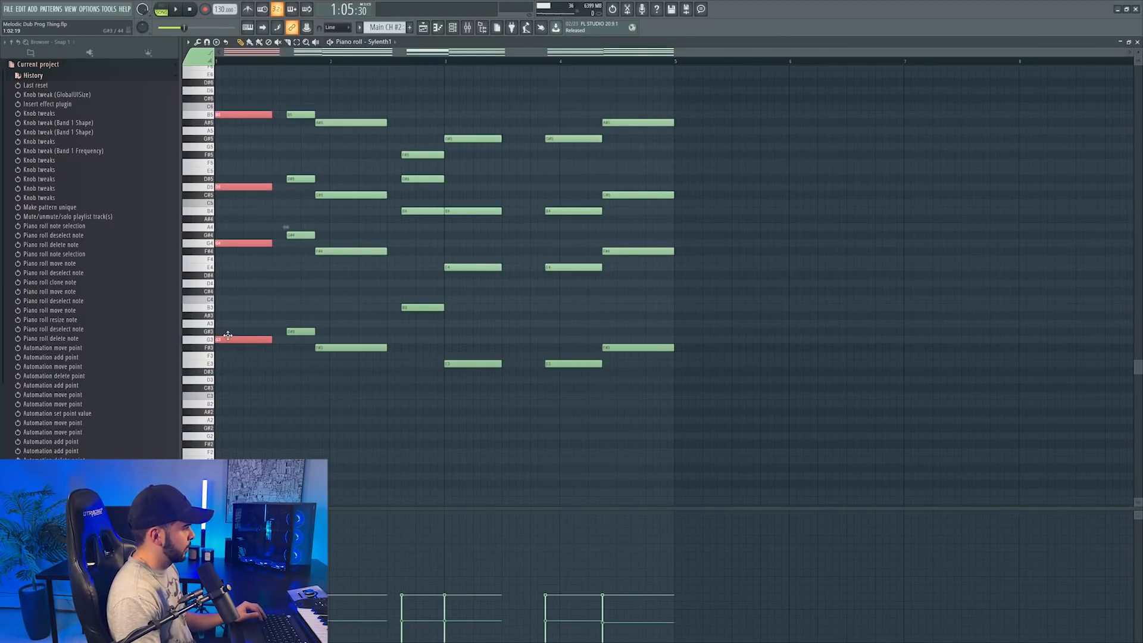
pyautogui.press('space')
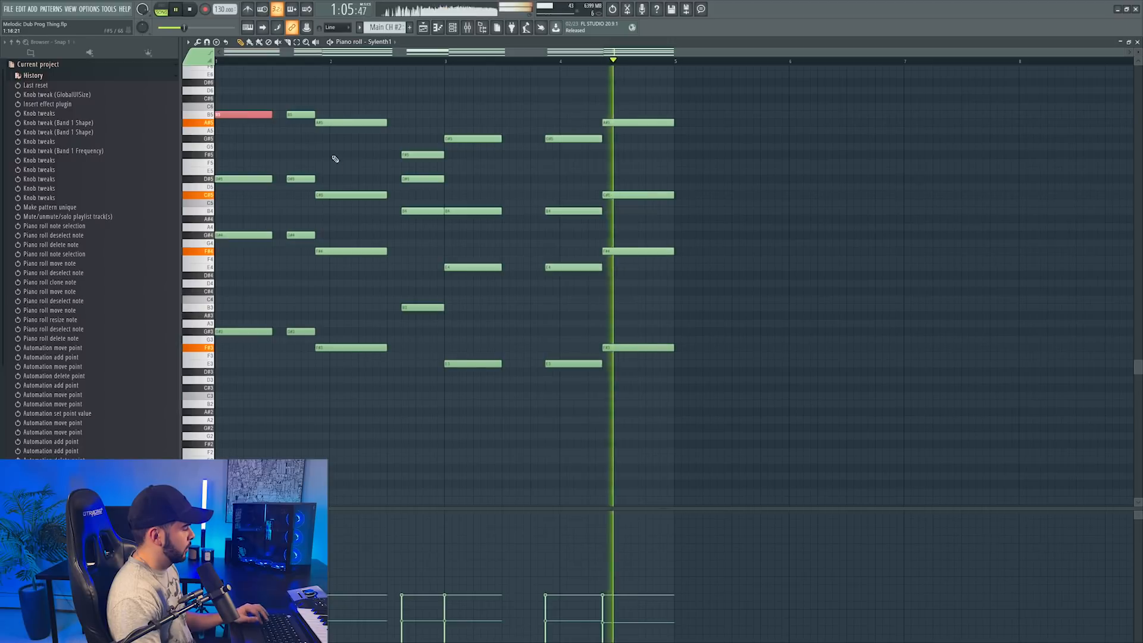
pyautogui.press('space')
pyautogui.press('space')
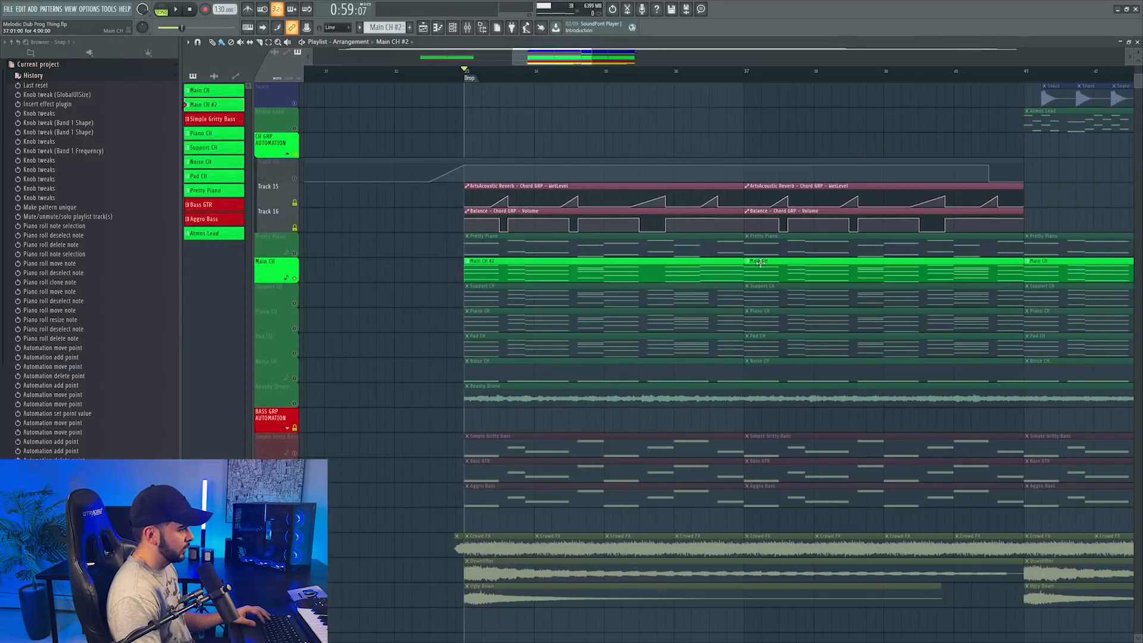
# Step: Remove the second Main CH clip and duplicate the Main CH #2 chords into bars 5 to 8
pyautogui.rightClick(761, 263)
pyautogui.click(779, 264)
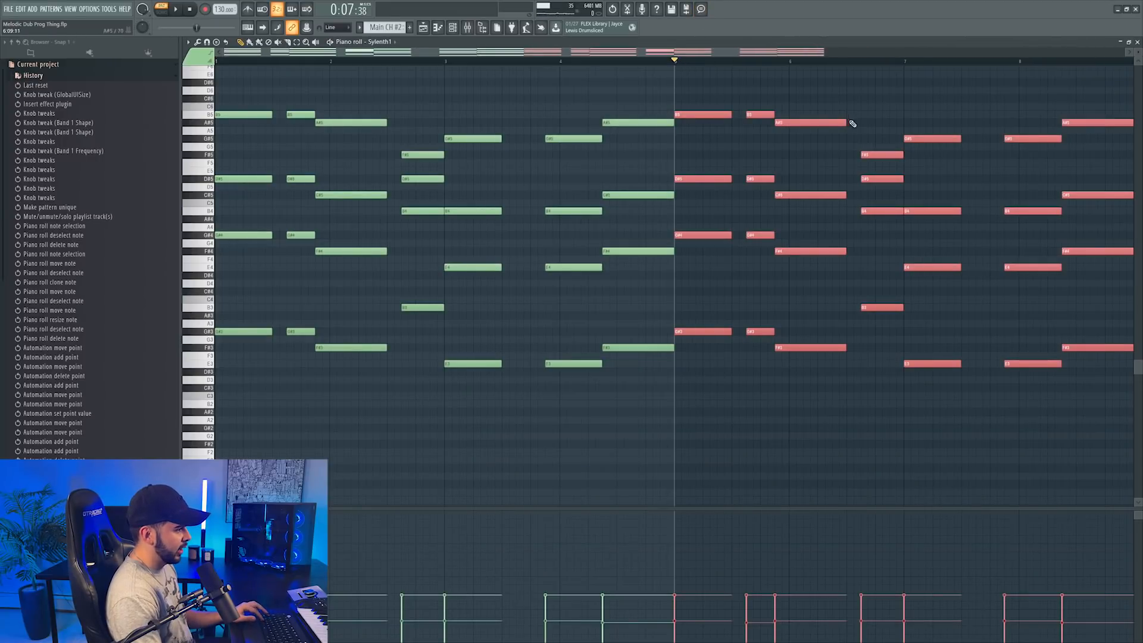
# Step: Try raising the long chord late in bar 5 by five semitones and play it back
pyautogui.moveTo(846, 116); pyautogui.dragTo(774, 360)
pyautogui.press('Up')
pyautogui.press('Up')
pyautogui.press('Up')
pyautogui.press('Up')
pyautogui.press('Up')
pyautogui.press('space')
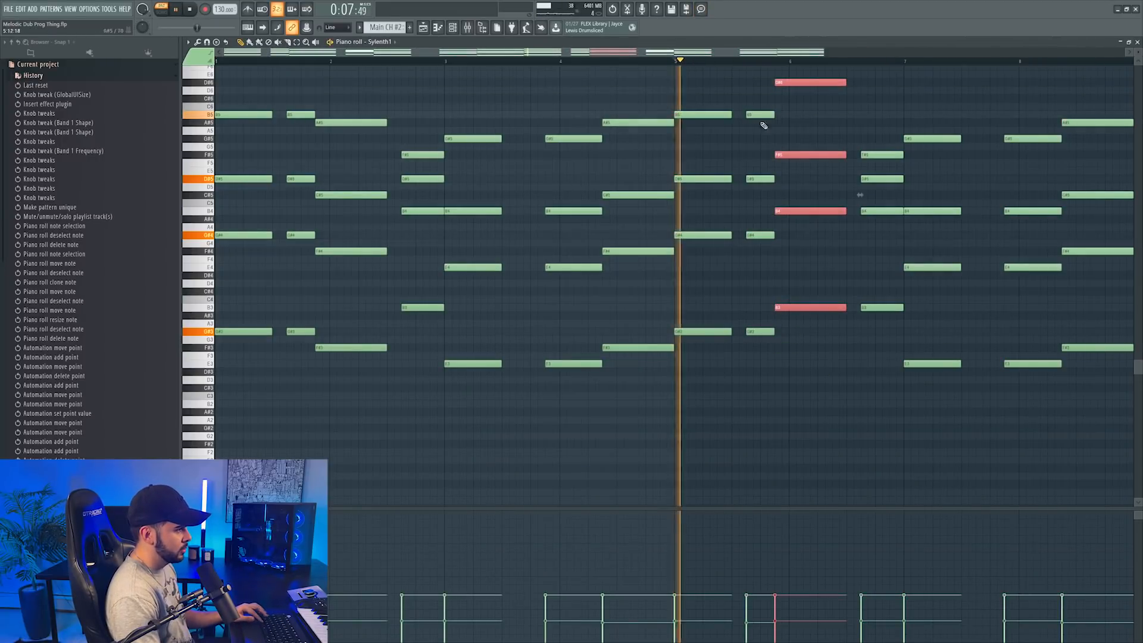
pyautogui.press('space')
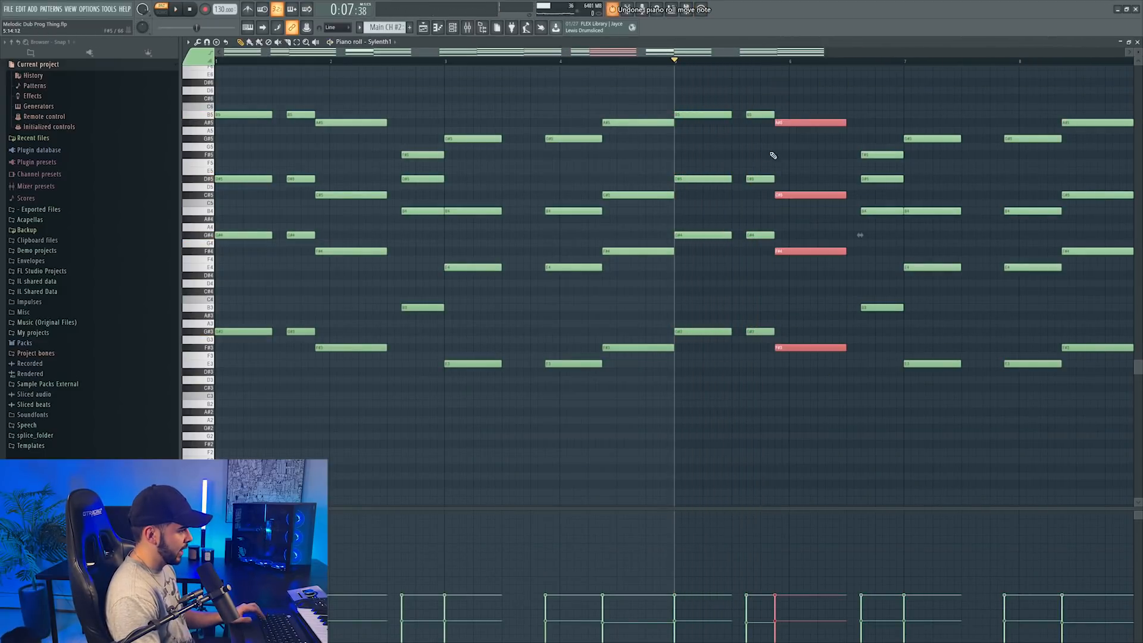
# Step: Raise the short second chord in bar 5 by three semitones and adjust its top note
pyautogui.moveTo(763, 97); pyautogui.dragTo(754, 359)
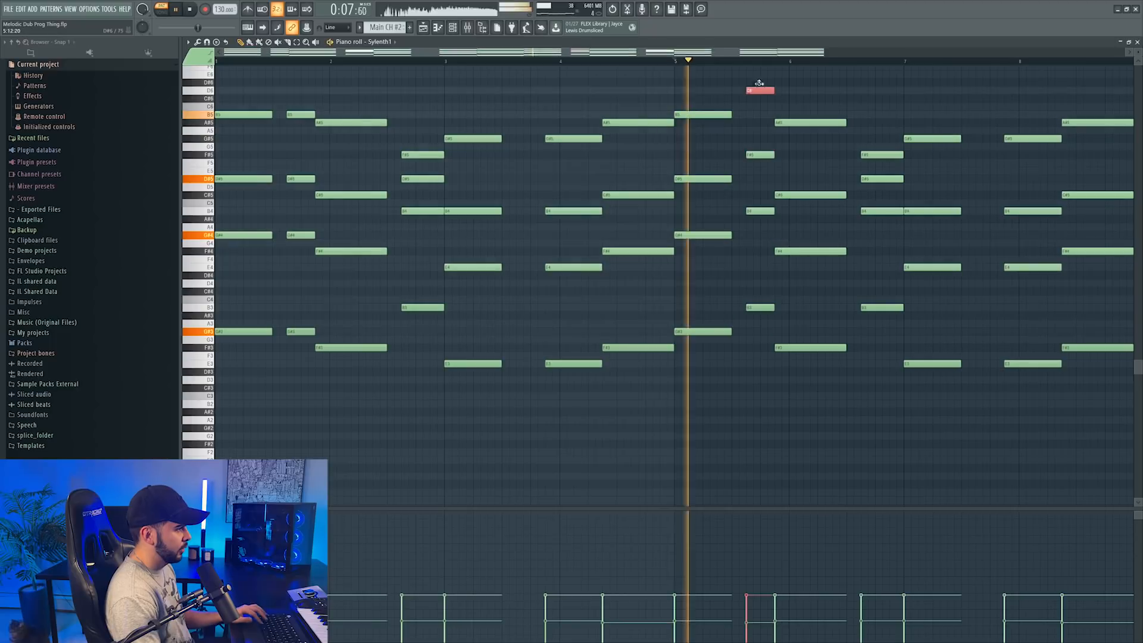
pyautogui.moveTo(759, 83); pyautogui.dragTo(759, 83)
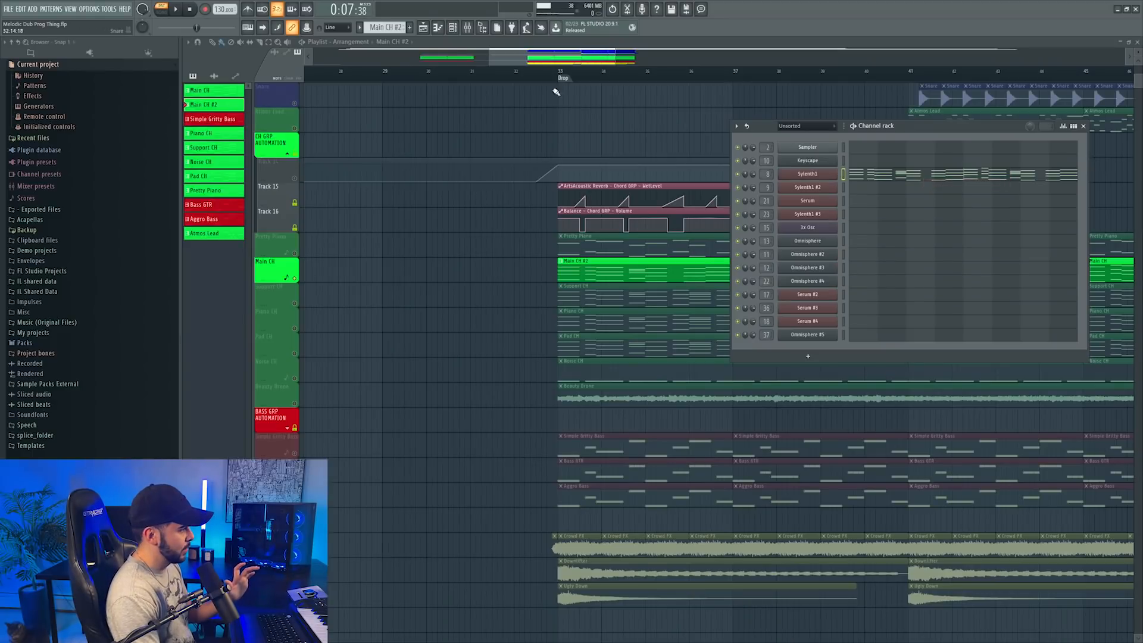
# Step: Add a new instrument channel with Spire-1.5 to the channel rack
pyautogui.click(559, 73)
pyautogui.scroll(-4, 575, 72)
pyautogui.rightClick(296, 304)
pyautogui.click(343, 299)
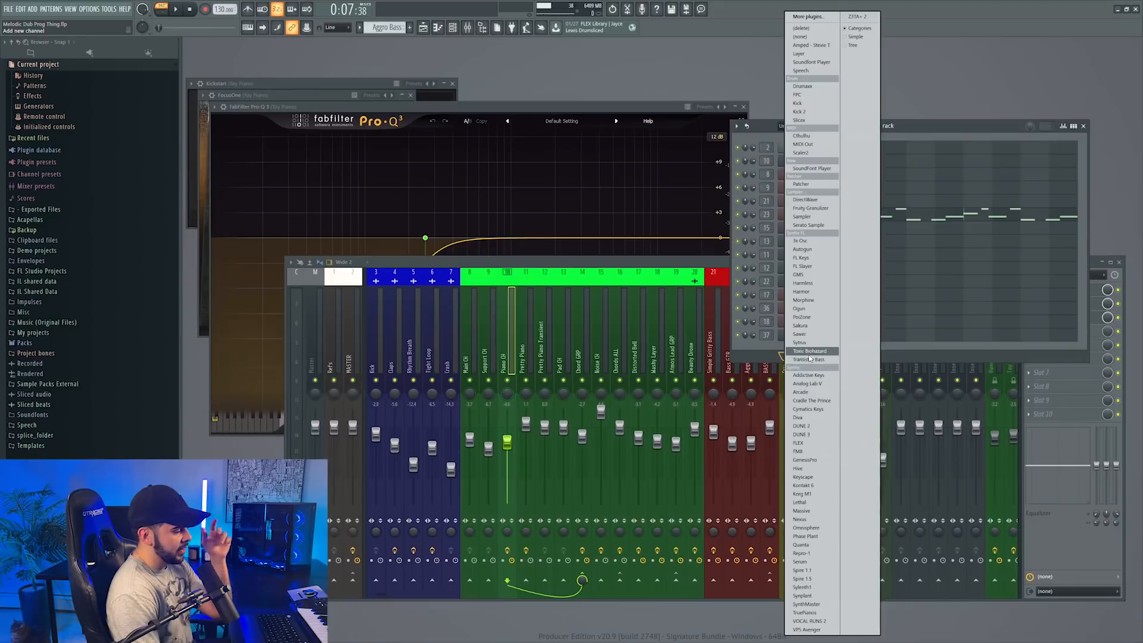
pyautogui.click(813, 578)
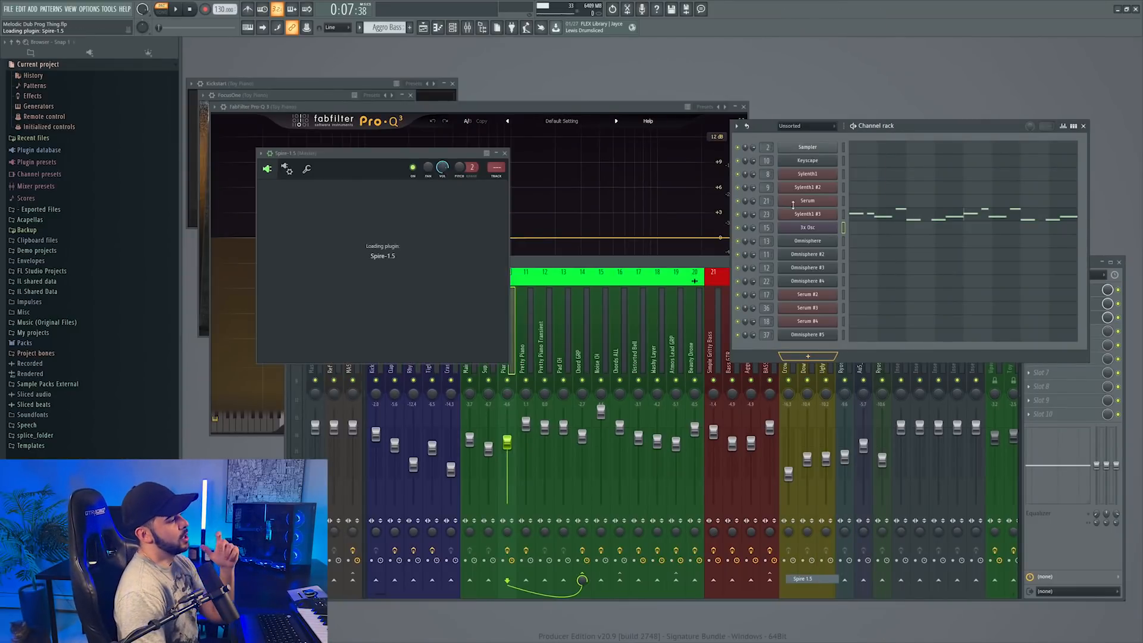
# Step: Copy the Sylenth1 #3 notes into the new Spire 1.5 channel
pyautogui.rightClick(800, 216)
pyautogui.click(983, 222)
pyautogui.rightClick(809, 337)
pyautogui.click(811, 353)
pyautogui.rightClick(810, 350)
pyautogui.click(936, 365)
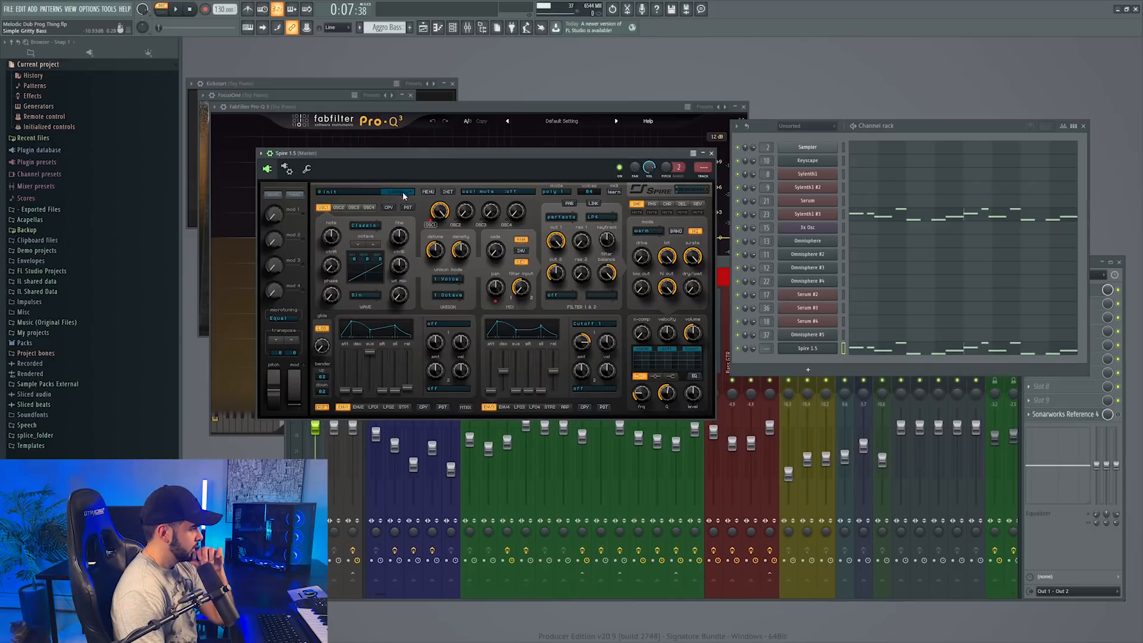
# Step: Load the BA Drill Bass 2 preset from Factory Soundbank Vol 1 in Spire and audition it
pyautogui.click(343, 195)
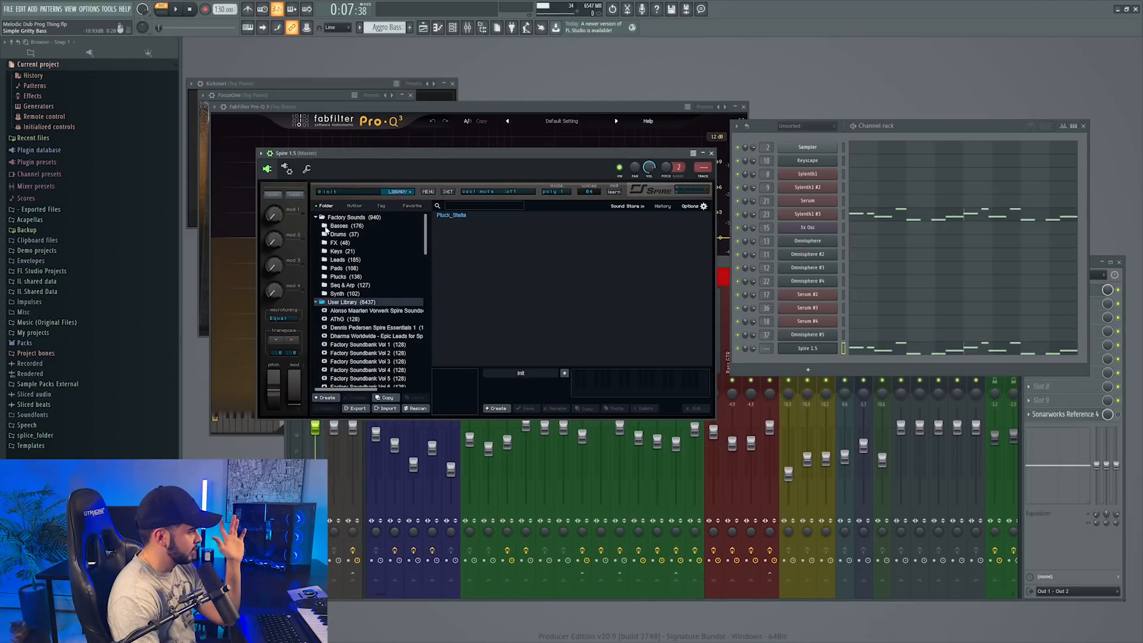
pyautogui.scroll(-3, 358, 321)
pyautogui.scroll(3, 357, 321)
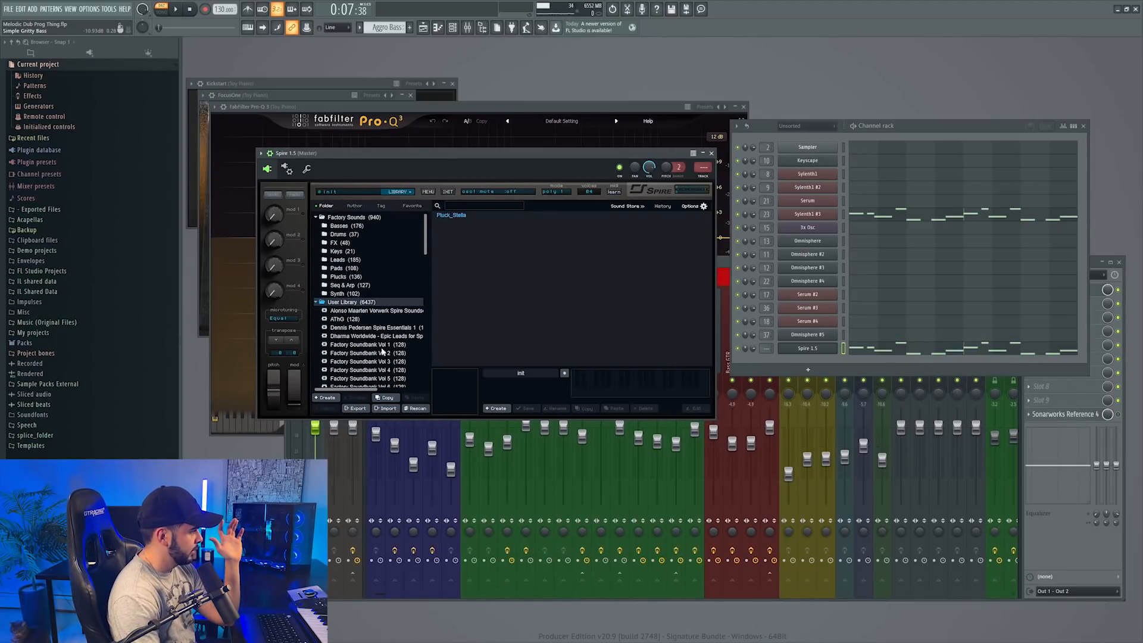
pyautogui.click(368, 345)
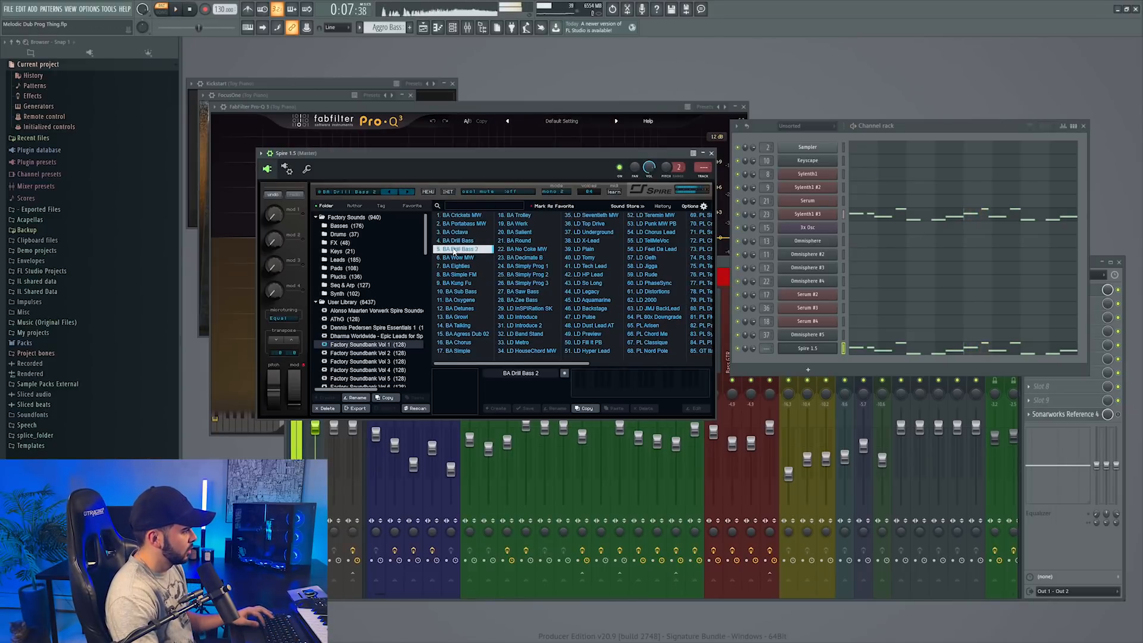
pyautogui.press('space')
pyautogui.click(808, 370)
pyautogui.click(894, 340)
pyautogui.click(803, 349)
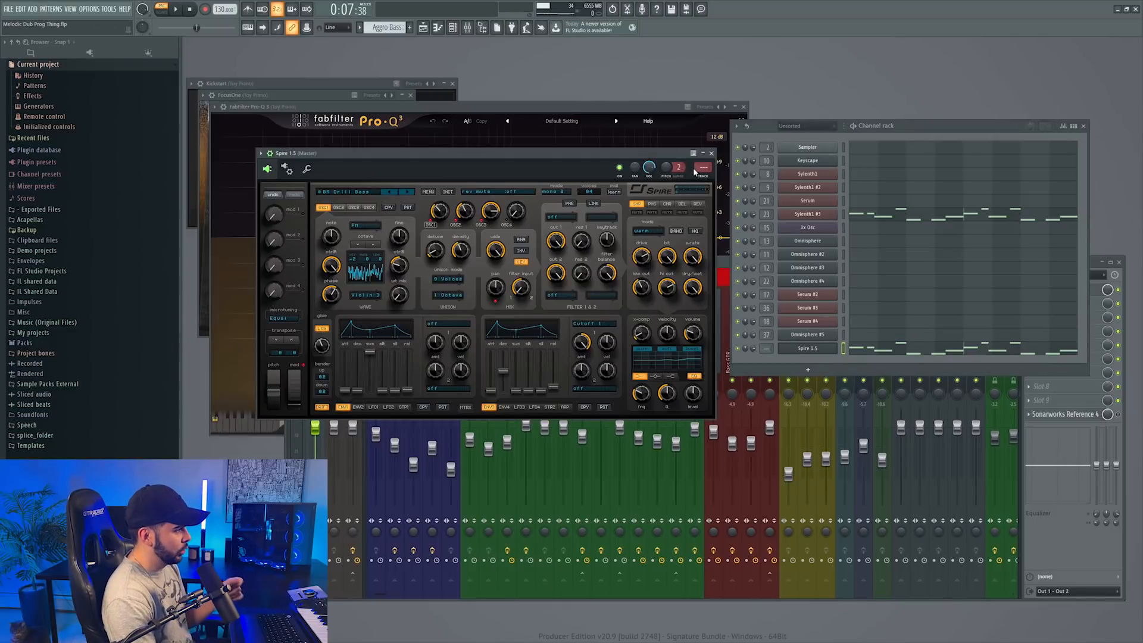
# Step: Assign Spire 1.5 to its own mixer track, move it beside the bass tracks and route it only to BASS GRP
pyautogui.hotkey('ctrl', 'l')
pyautogui.hotkey('alt', 'Left')
pyautogui.hotkey('alt', 'Left')
pyautogui.hotkey('alt', 'Left')
pyautogui.hotkey('alt', 'Left')
pyautogui.hotkey('alt', 'Left')
pyautogui.hotkey('alt', 'Left')
pyautogui.hotkey('alt', 'Left')
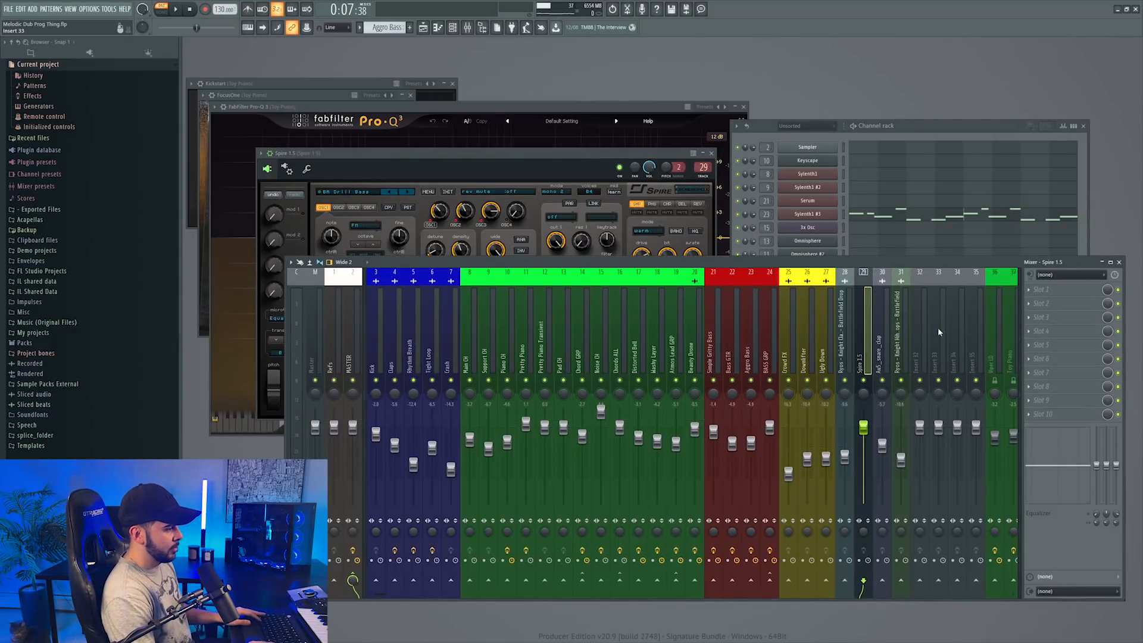
pyautogui.rightClick(790, 580)
pyautogui.click(827, 591)
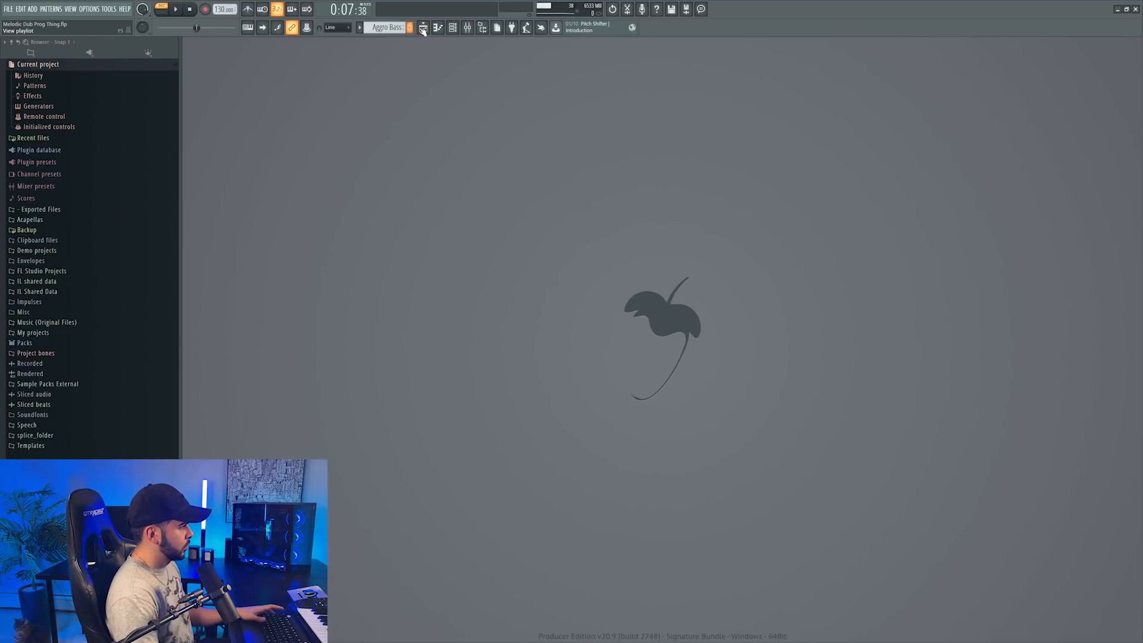
# Step: Unsolo the Pretty Piano track in the playlist, mute it and start playback of the drop
pyautogui.click(423, 28)
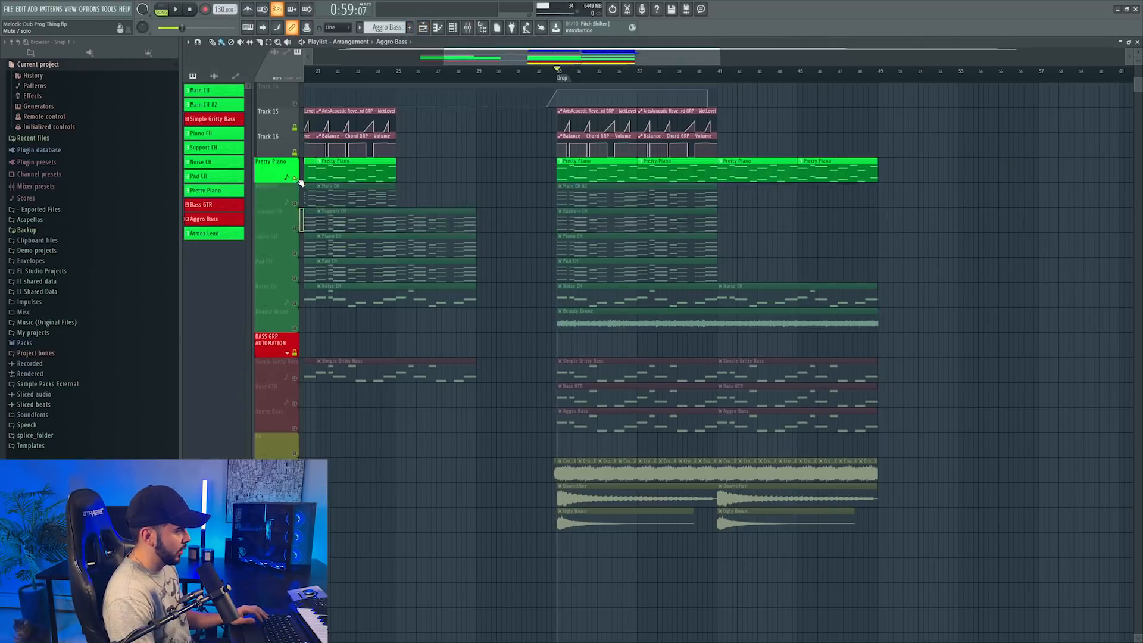
pyautogui.rightClick(296, 179)
pyautogui.click(297, 179)
pyautogui.press('space')
# Step: Lower the Drill Bass mixer track to about -5.4 dB while listening to the drop
pyautogui.scroll(5, 766, 173)
pyautogui.scroll(1, 613, 130)
pyautogui.press('F9')
pyautogui.moveTo(770, 443)
pyautogui.mouseDown()
pyautogui.moveTo(769, 455)
pyautogui.moveTo(769, 445)
pyautogui.mouseUp()
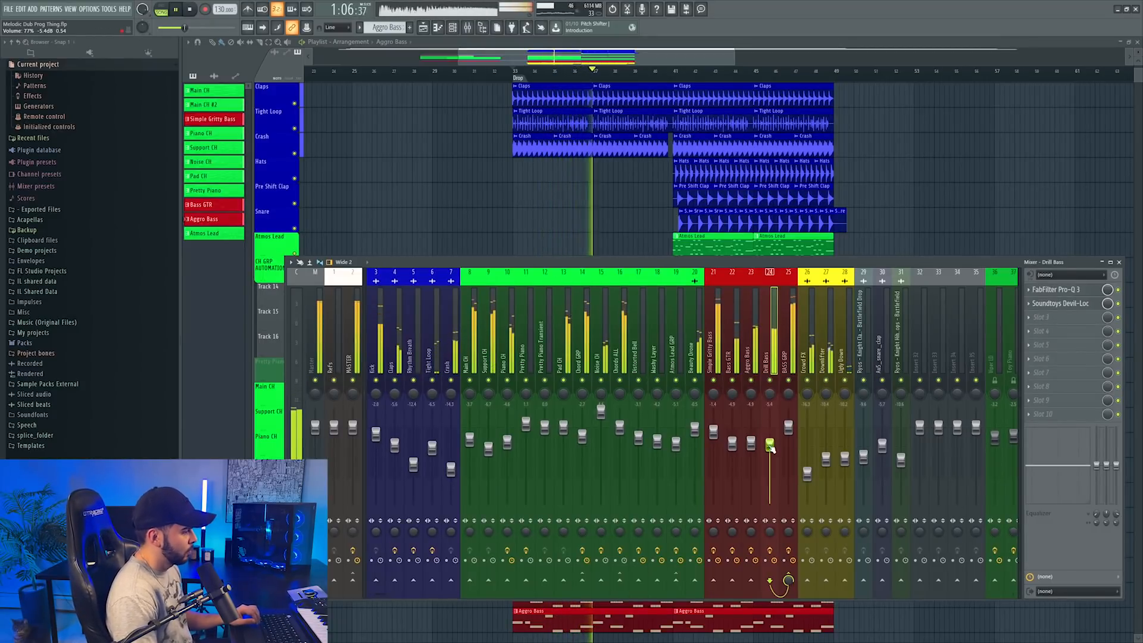
pyautogui.press('F9')
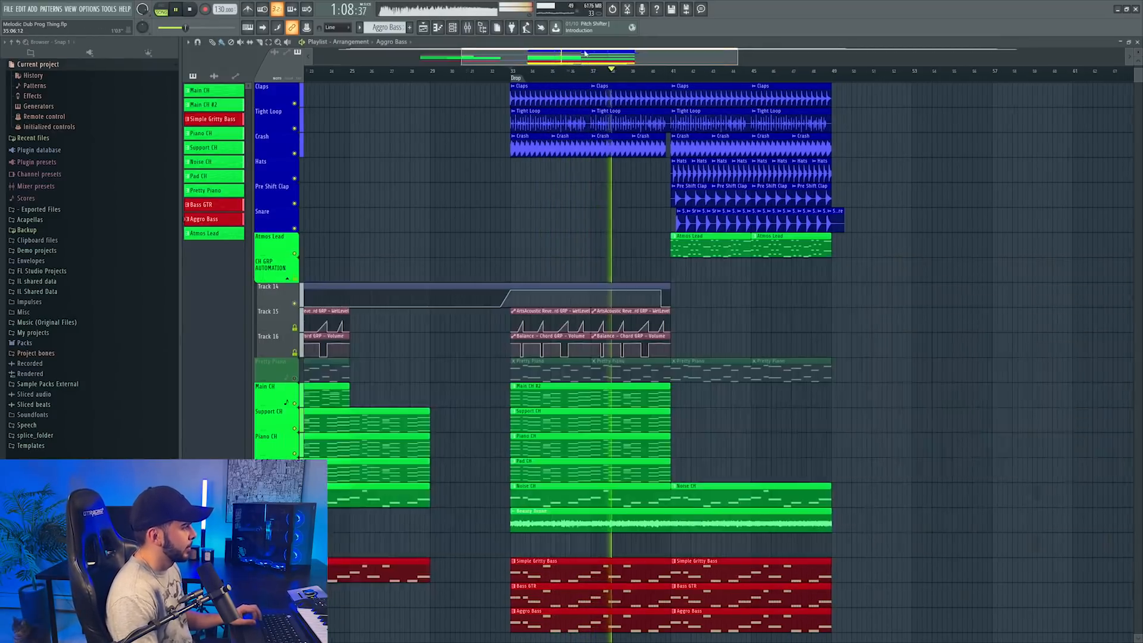
pyautogui.scroll(2, 584, 74)
pyautogui.scroll(-3, 561, 118)
pyautogui.press('space')
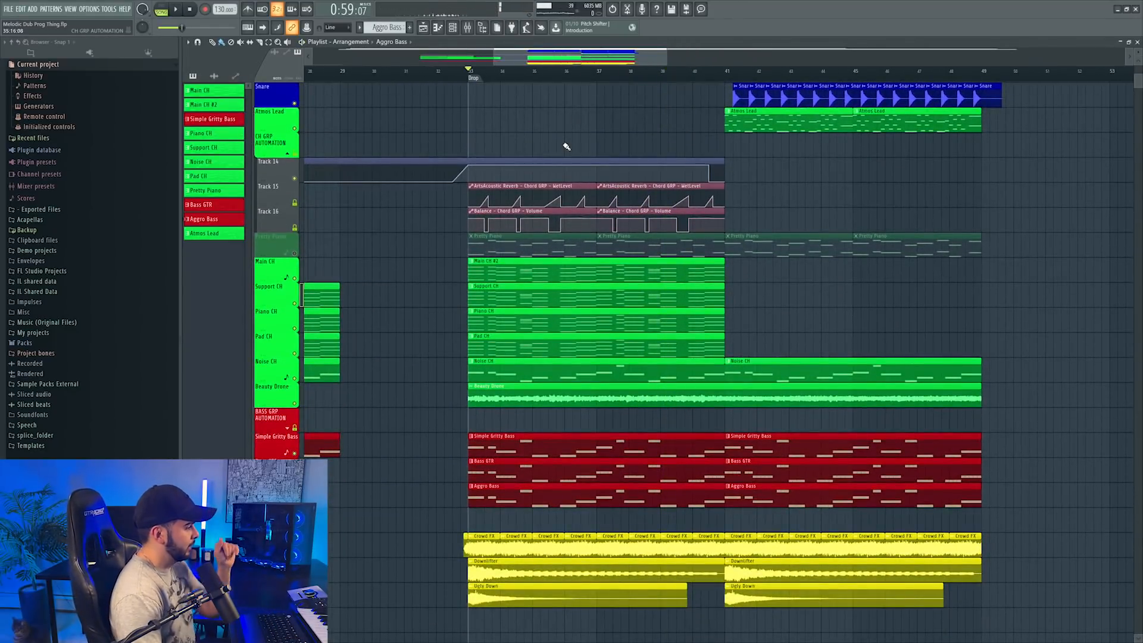
# Step: Unmute Pretty Piano and load the LA Custom C7 - Softest patch in its Omnisphere #2 instrument
pyautogui.scroll(2, 542, 68)
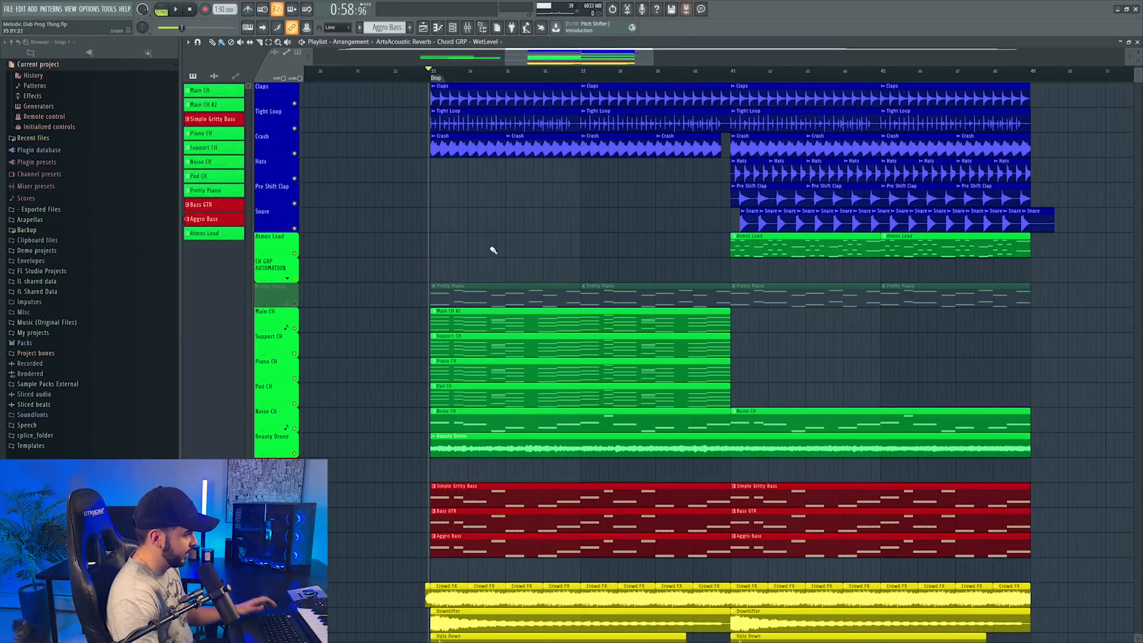
pyautogui.click(298, 303)
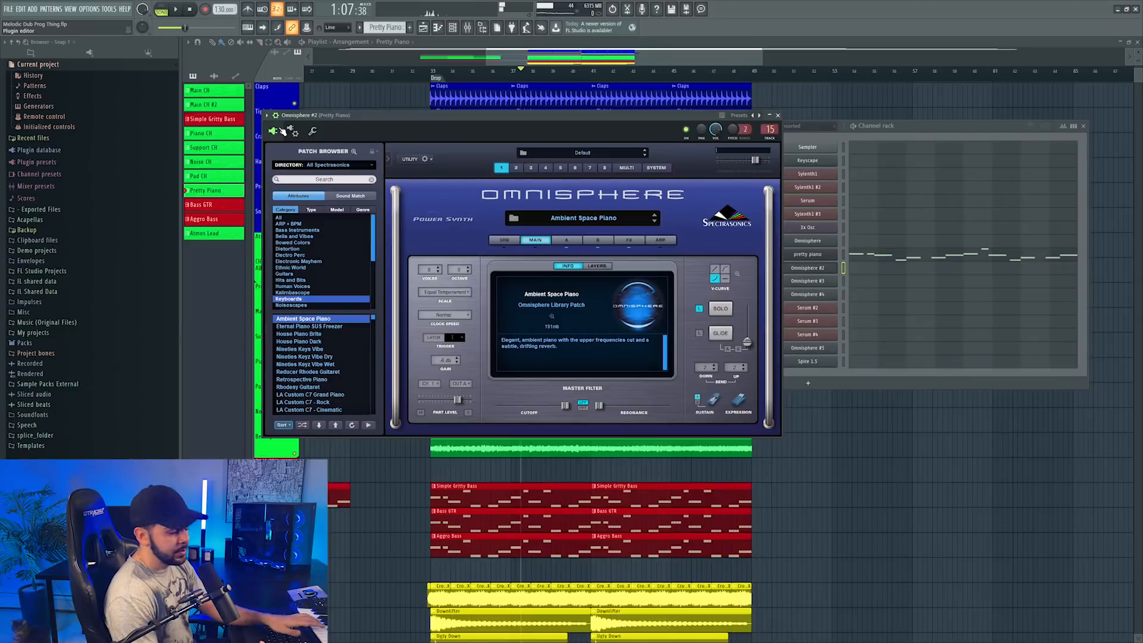
pyautogui.scroll(-1, 306, 333)
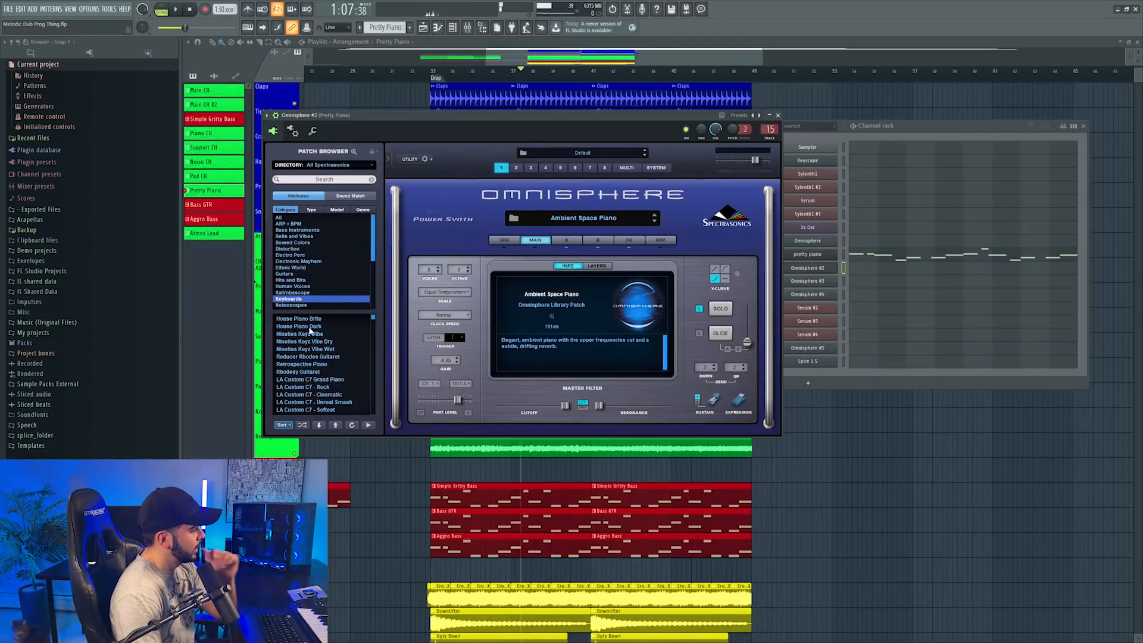
pyautogui.scroll(-2, 337, 349)
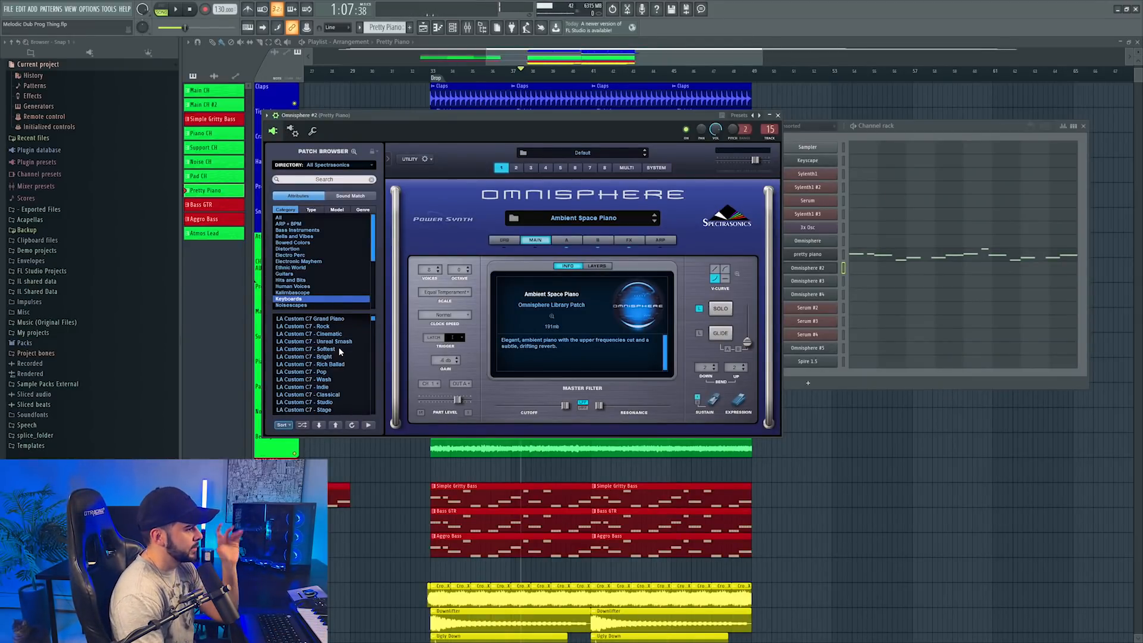
pyautogui.click(333, 349)
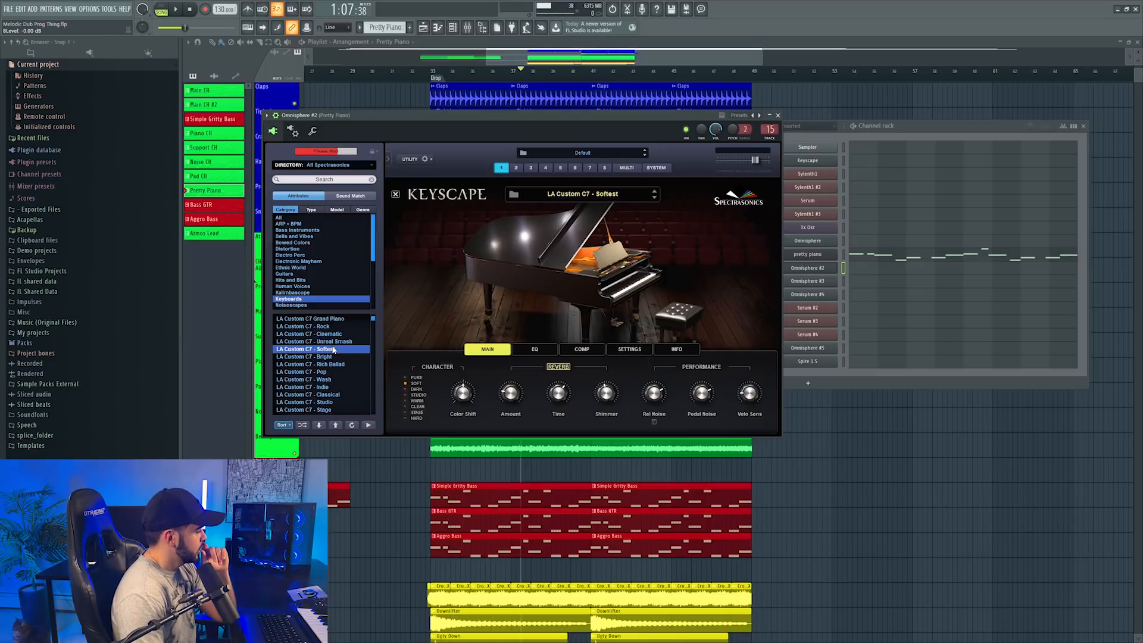
# Step: Set ValhallaSupermassive to the Splashy Synth preset on mixer track Insert 17, which groups the piano layers
pyautogui.click(468, 27)
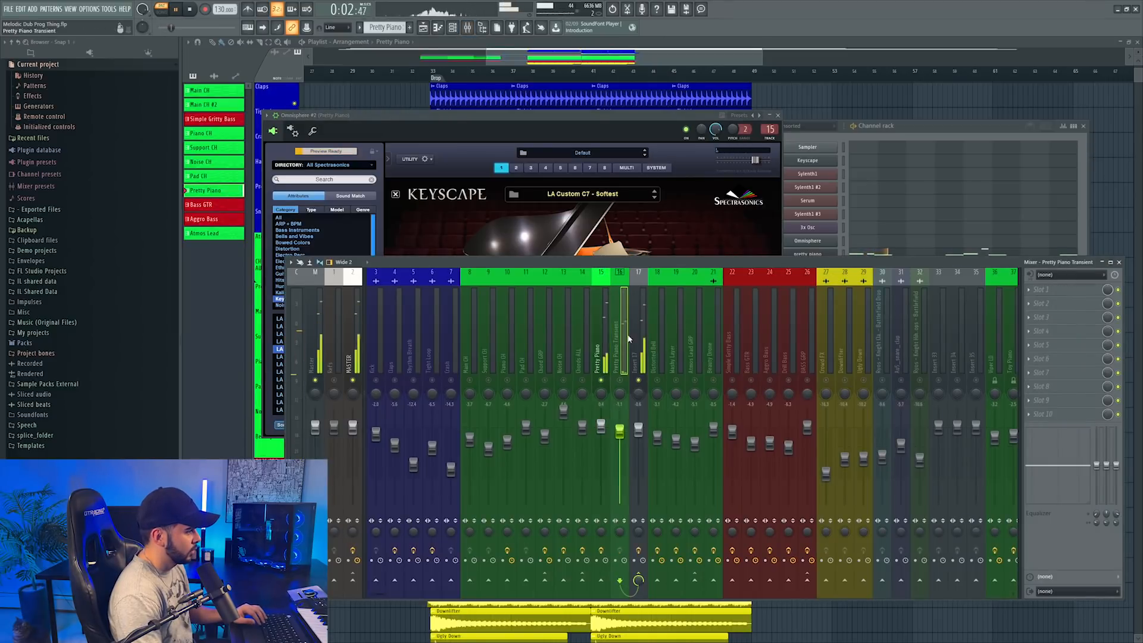
pyautogui.click(639, 356)
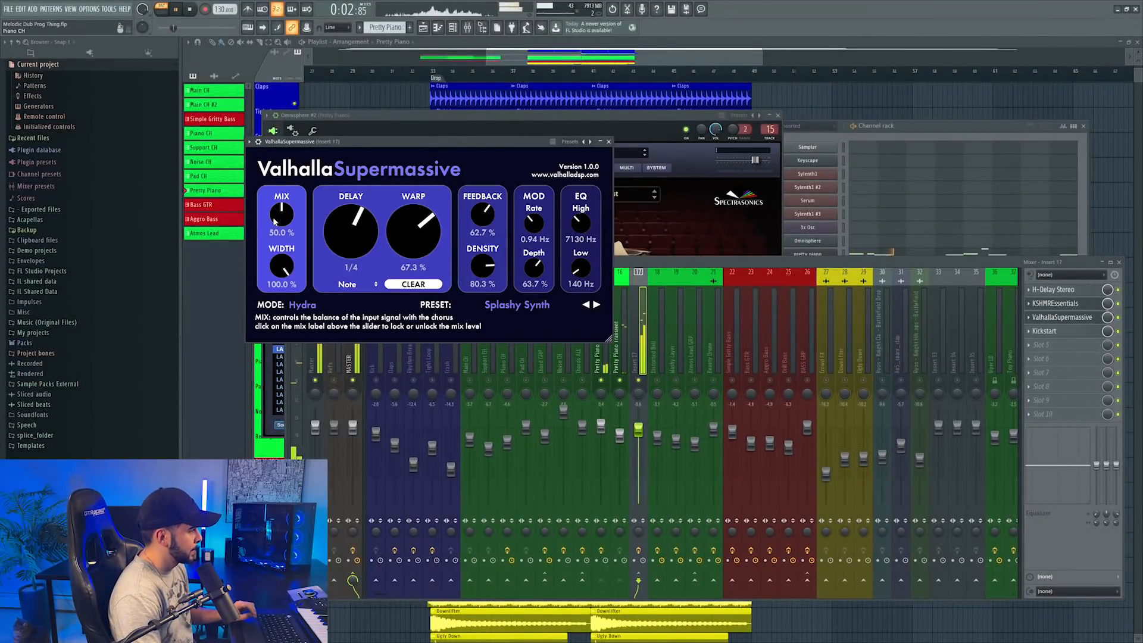
pyautogui.click(608, 142)
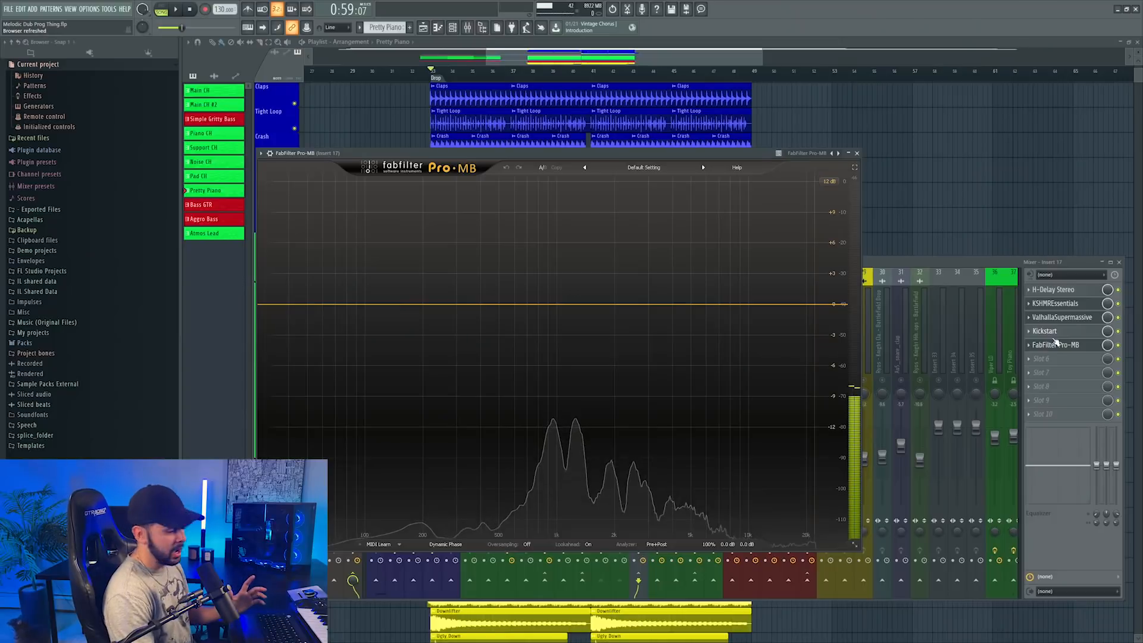
# Step: Add a compression band around 1 kHz in FabFilter Pro-MB on Insert 17 and audition it in solo
pyautogui.click(552, 302)
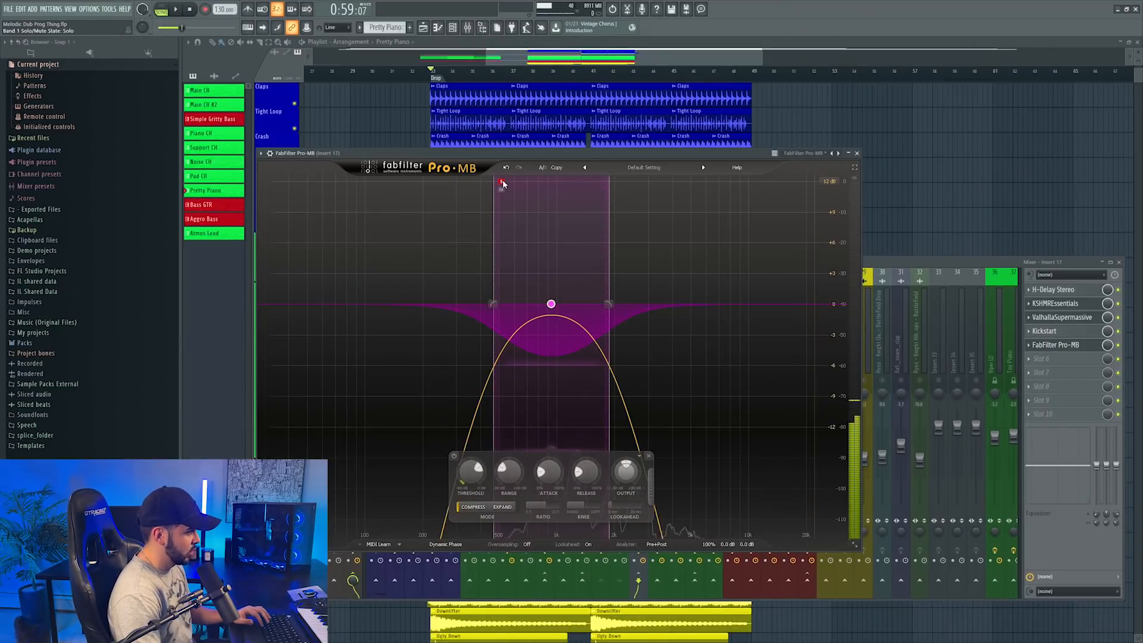
pyautogui.press('space')
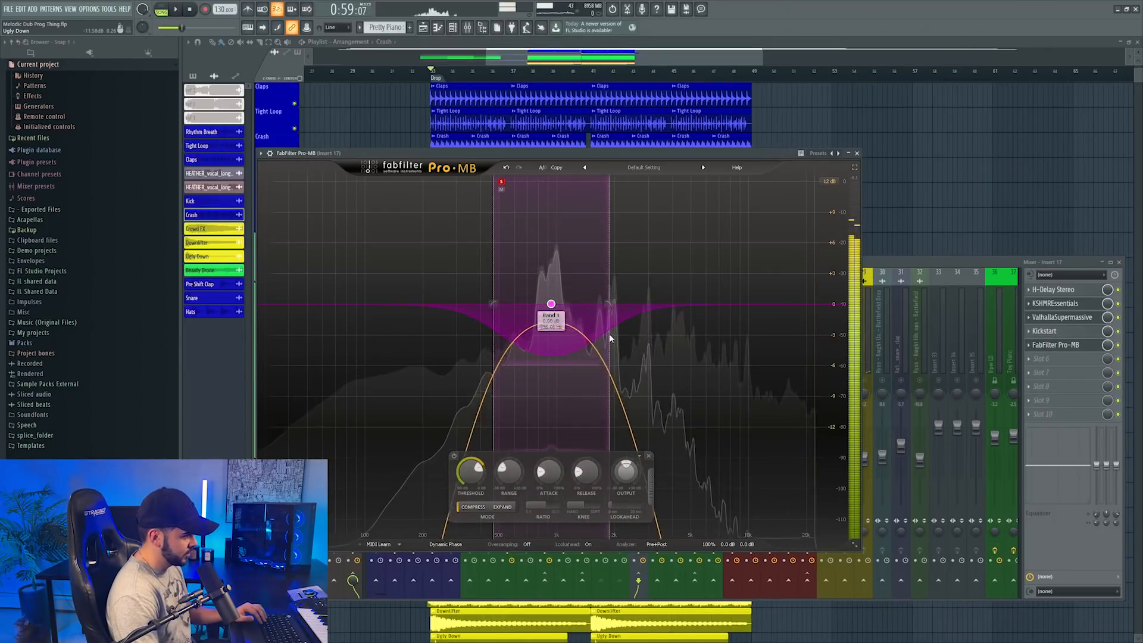
pyautogui.click(500, 182)
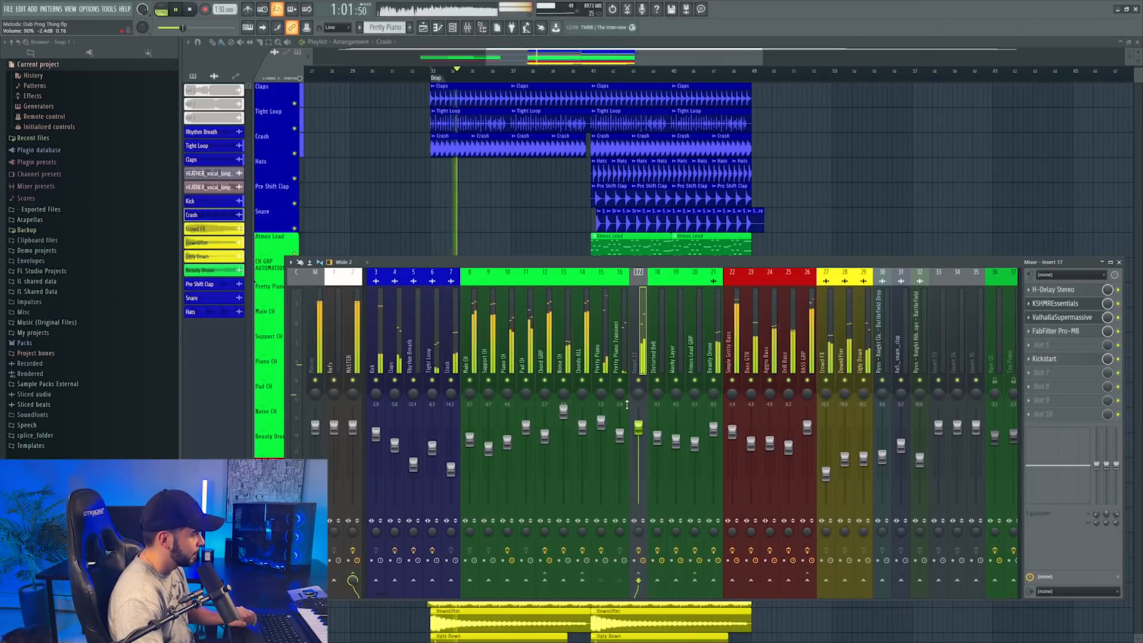
# Step: Rename mixer track Insert 17 to Pretty Piano GRP and colour it green
pyautogui.rightClick(640, 351)
pyautogui.click(705, 324)
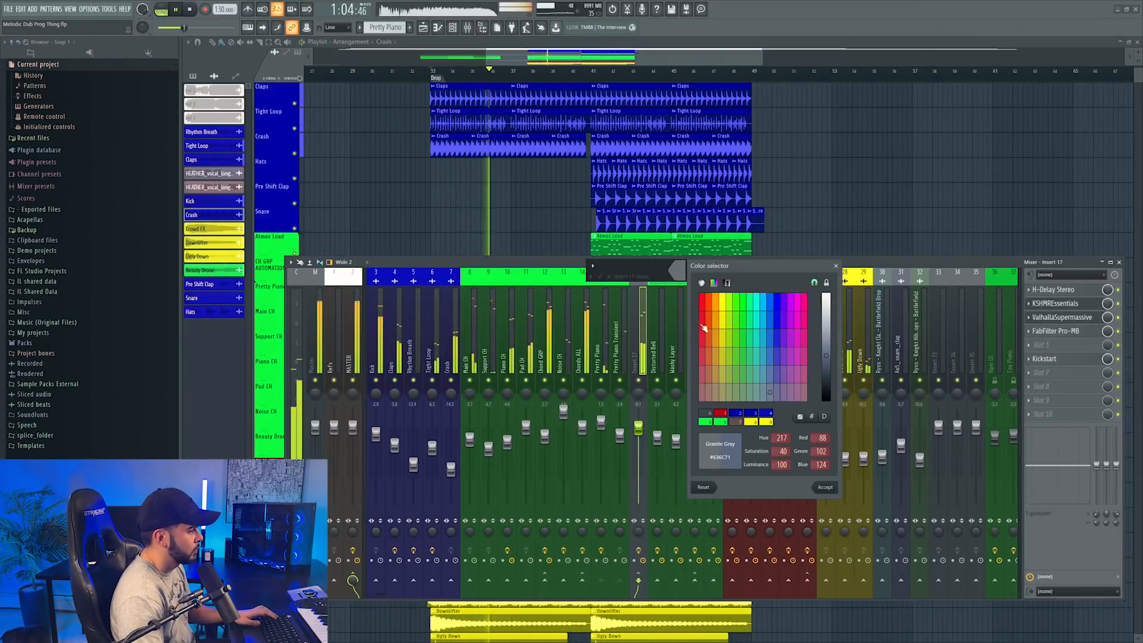
pyautogui.click(826, 487)
pyautogui.write('Pretty Piano GRP')
pyautogui.press('Return')
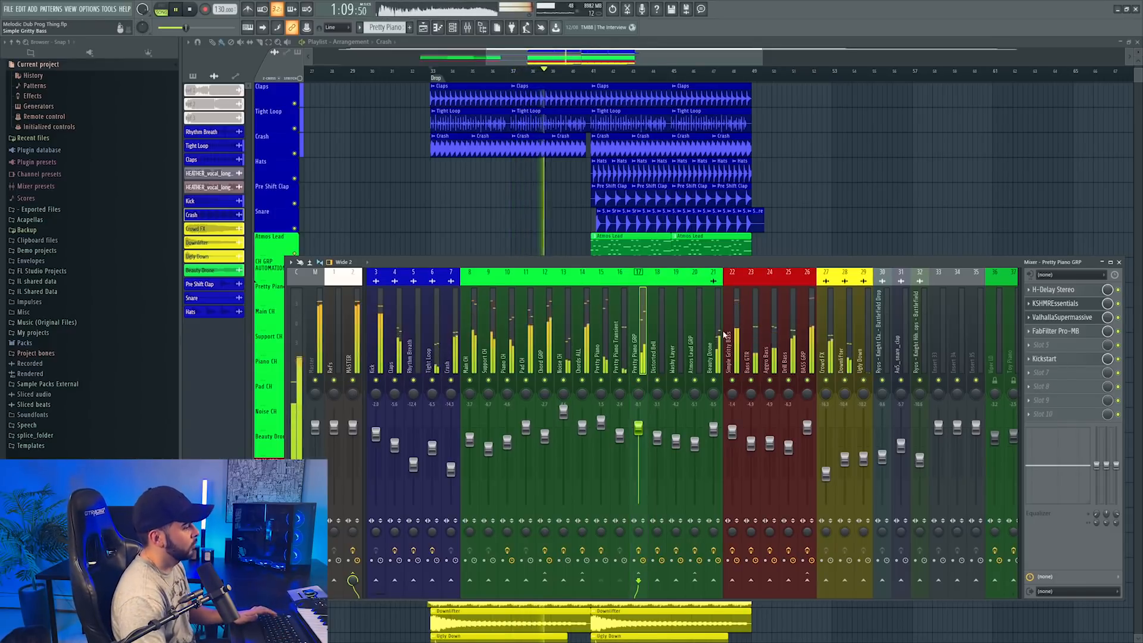
pyautogui.press('F9')
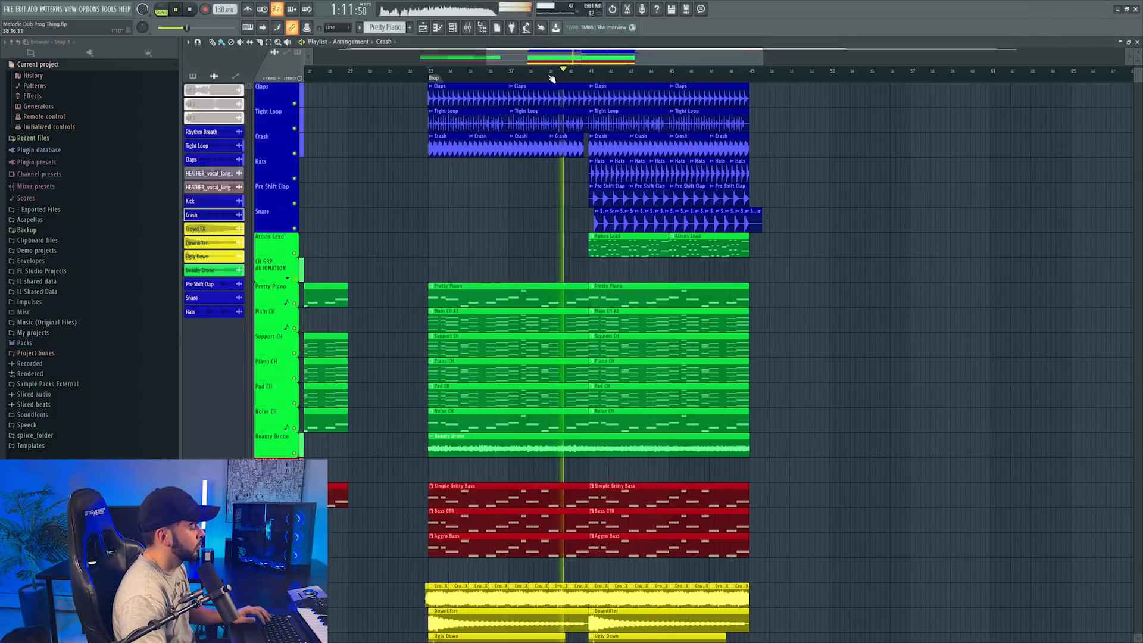
# Step: Stop the drop, solo the Atmos Lead track and play it from the second half
pyautogui.press('space')
pyautogui.scroll(-2, 492, 129)
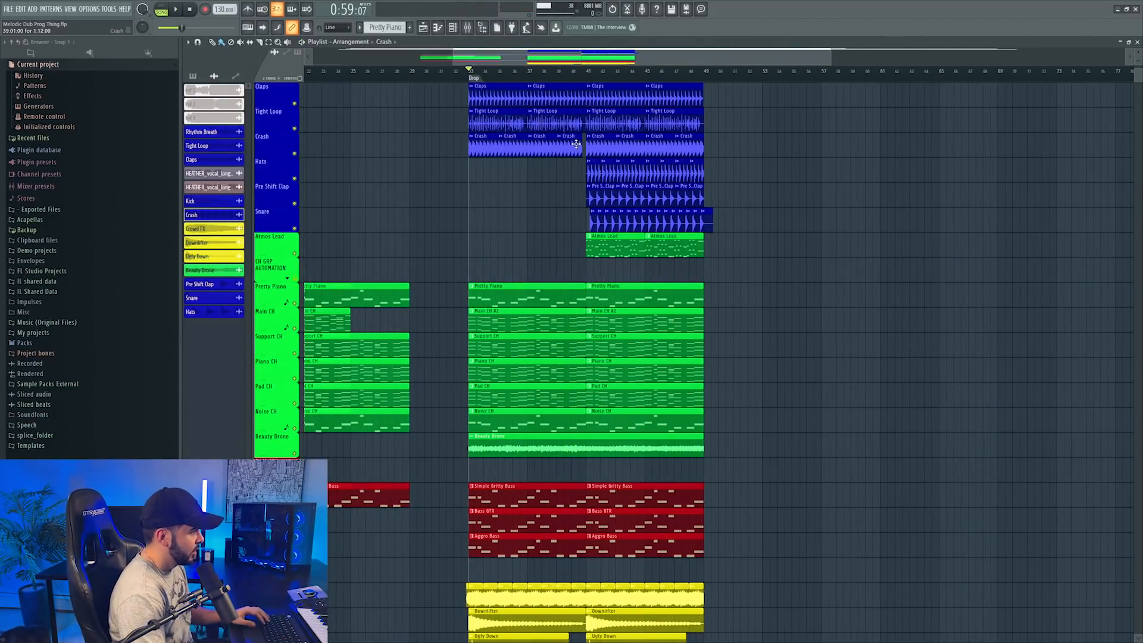
pyautogui.rightClick(295, 254)
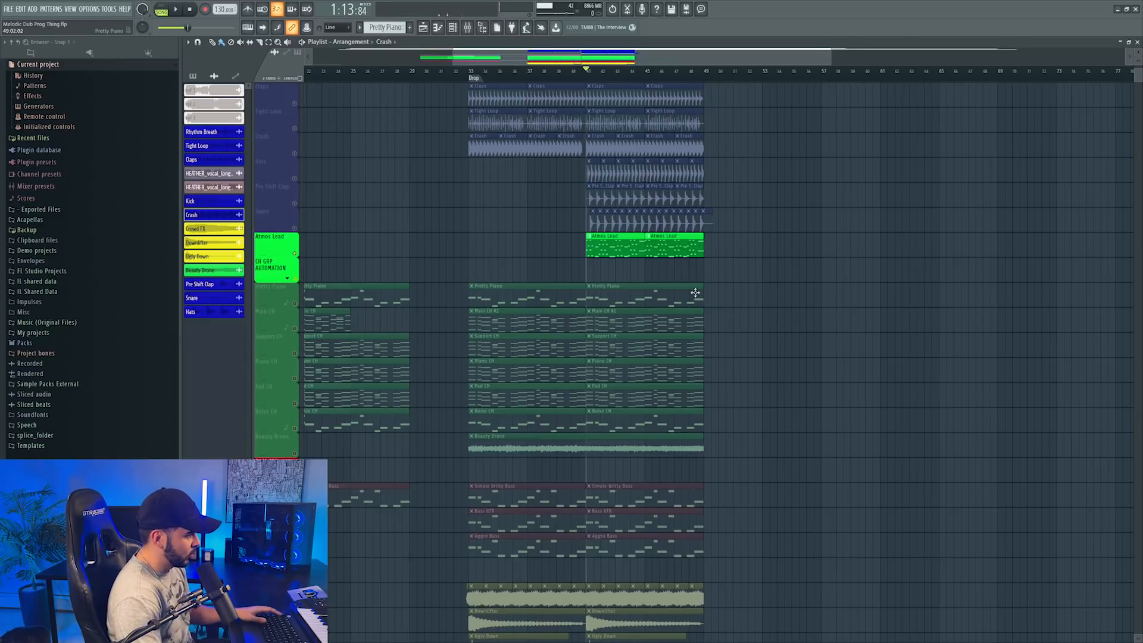
pyautogui.press('space')
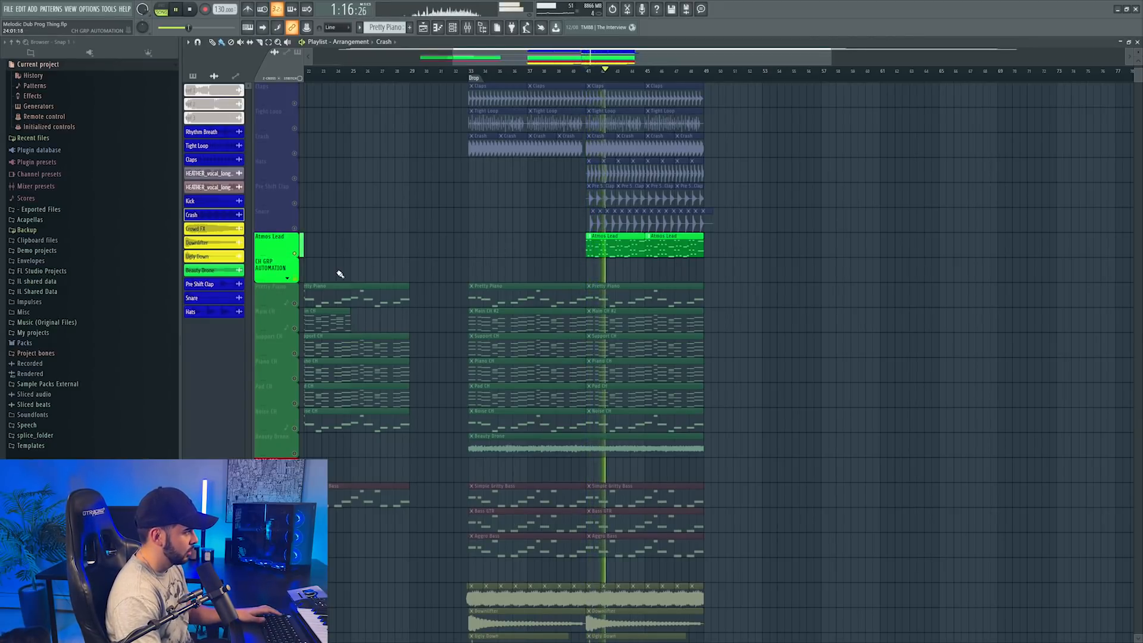
pyautogui.press('F9')
pyautogui.press('space')
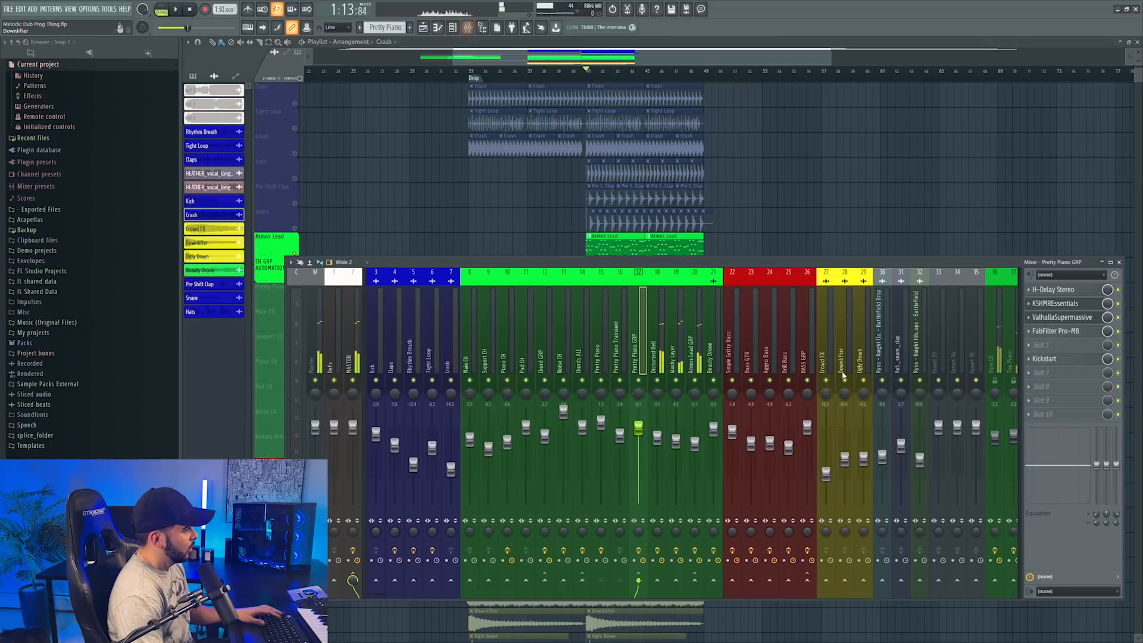
# Step: Bypass Soundtoys Decapitator on the Distorted Bell mixer track, remove it from the chain and play the lead again
pyautogui.click(653, 345)
pyautogui.click(1119, 318)
pyautogui.press('space')
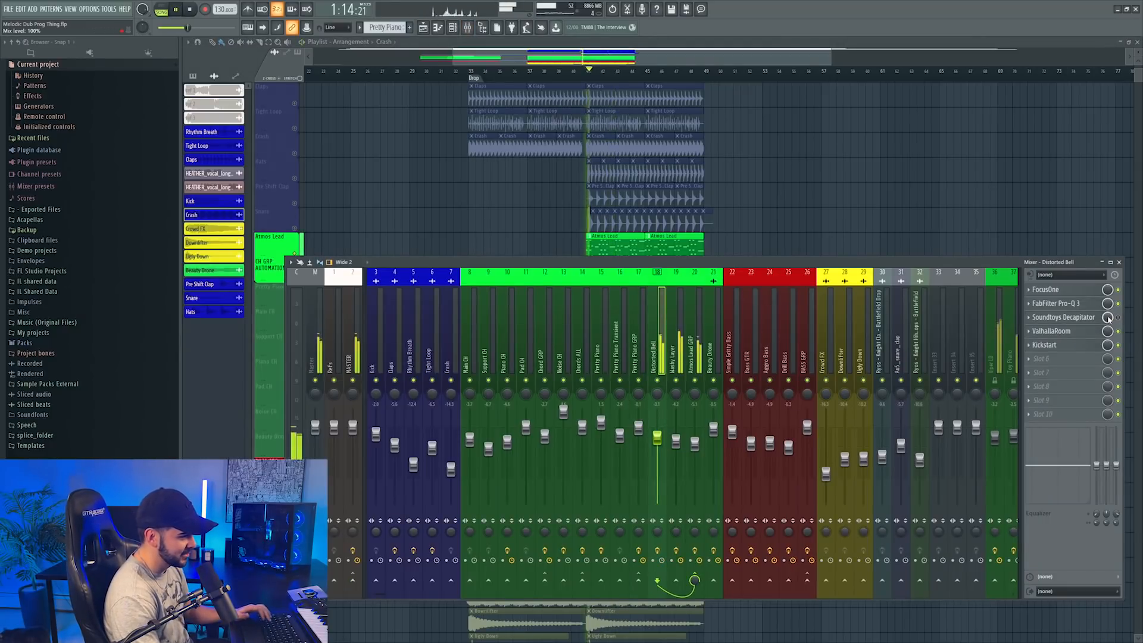
pyautogui.press('space')
pyautogui.click(1030, 318)
pyautogui.click(1039, 338)
pyautogui.click(627, 351)
pyautogui.press('space')
pyautogui.scroll(1, 1050, 334)
pyautogui.scroll(1, 1054, 341)
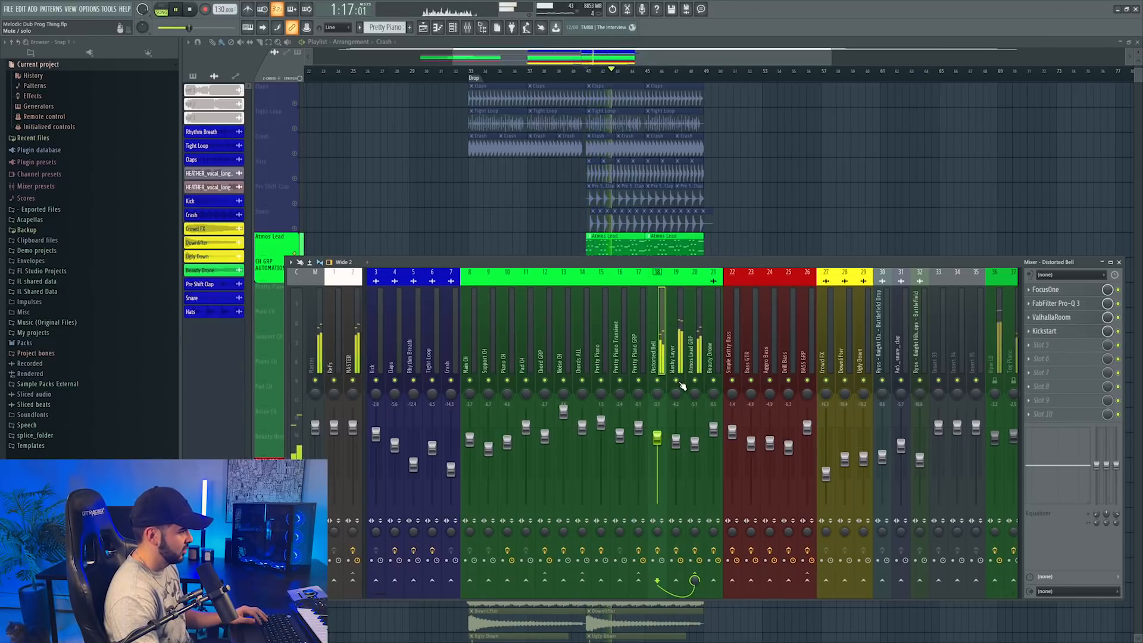
# Step: Copy the Atmos Lead notes into the Serum #4 channel, place its settings beside Serum #2 and play the pattern
pyautogui.press('F9')
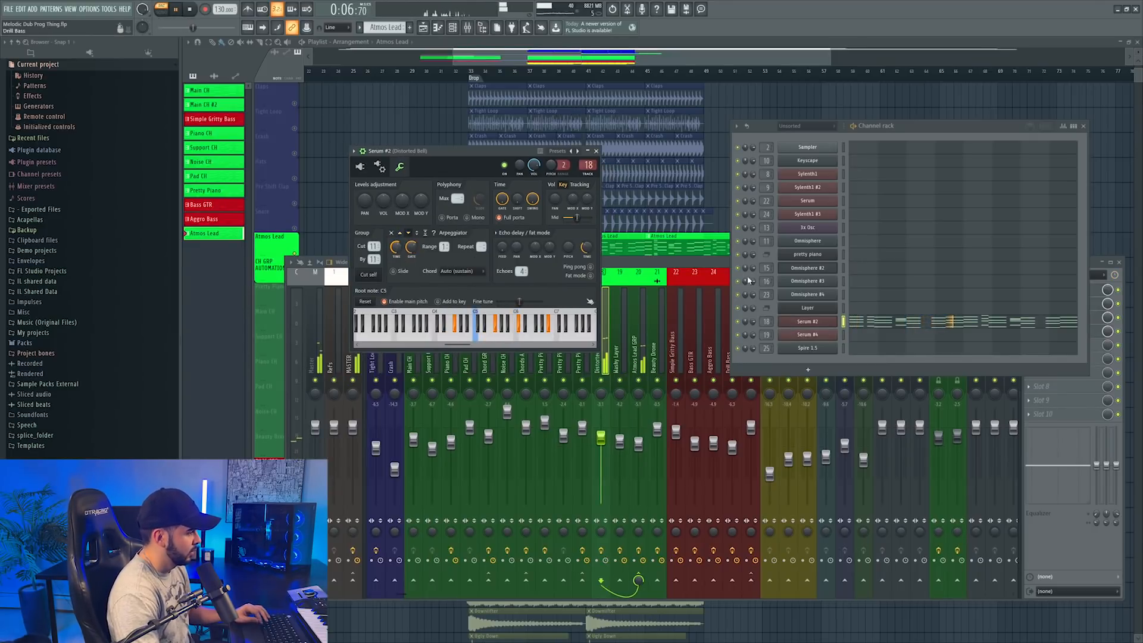
pyautogui.rightClick(834, 319)
pyautogui.click(947, 329)
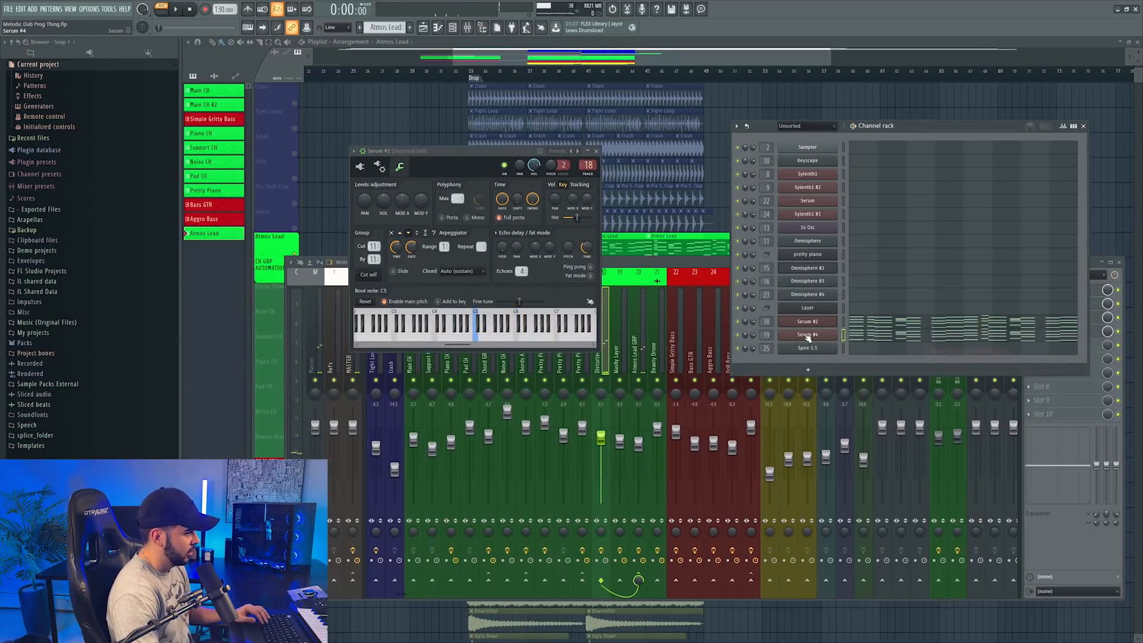
pyautogui.click(808, 336)
pyautogui.moveTo(413, 174); pyautogui.dragTo(675, 194)
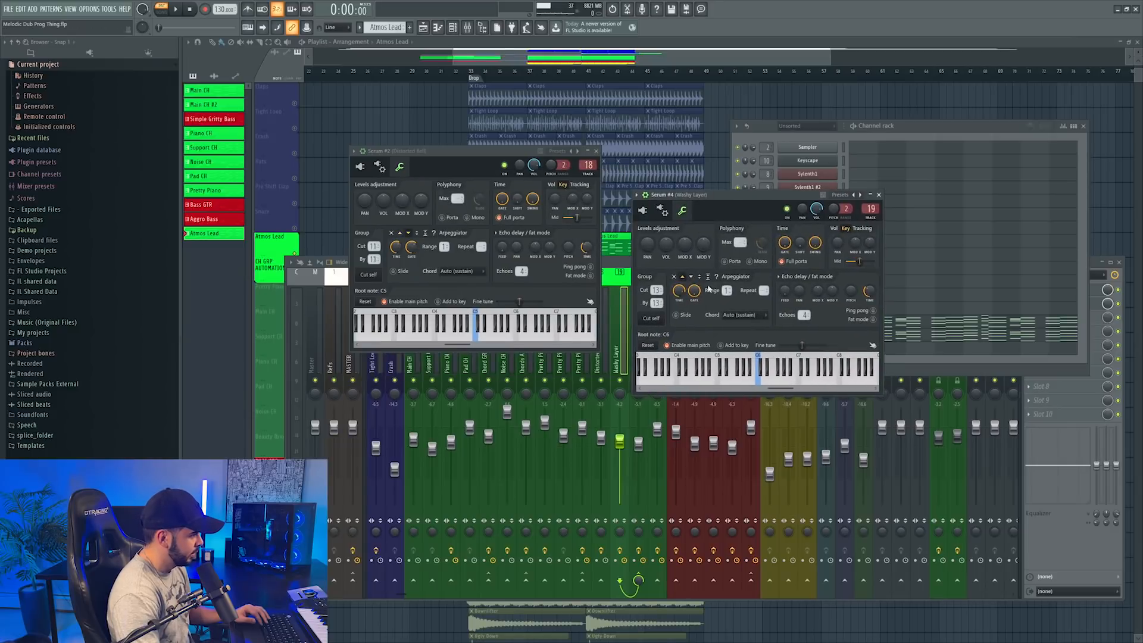
pyautogui.press('space')
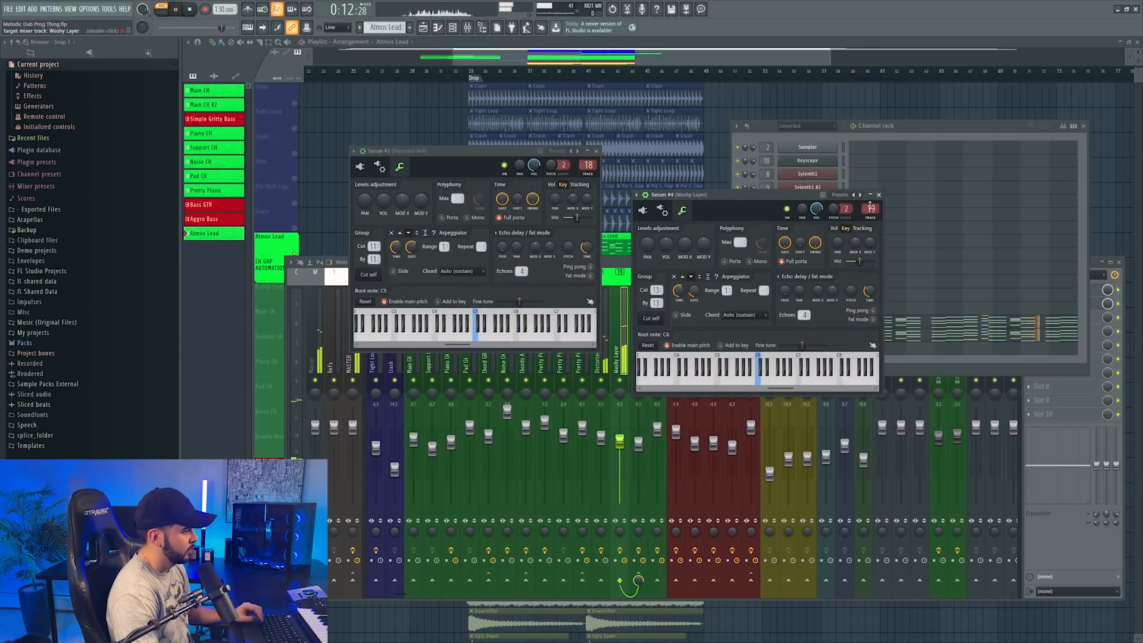
# Step: Close the Serum windows and move the Atmos Lead clip to the start of the drop's first half
pyautogui.press('Escape')
pyautogui.click(596, 151)
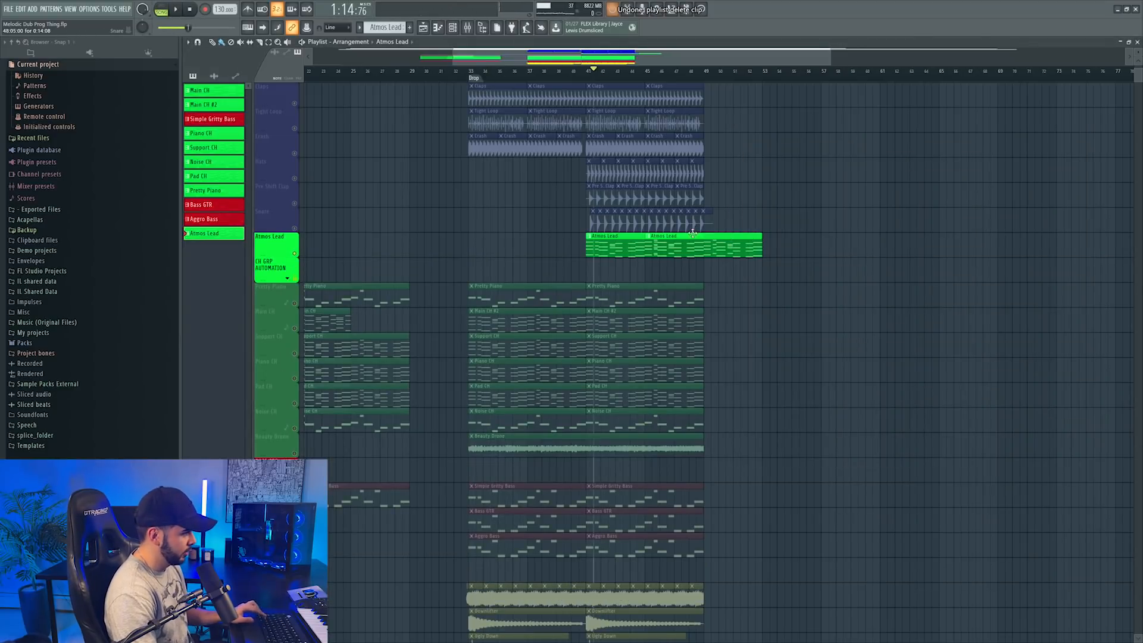
pyautogui.moveTo(693, 234); pyautogui.dragTo(498, 244)
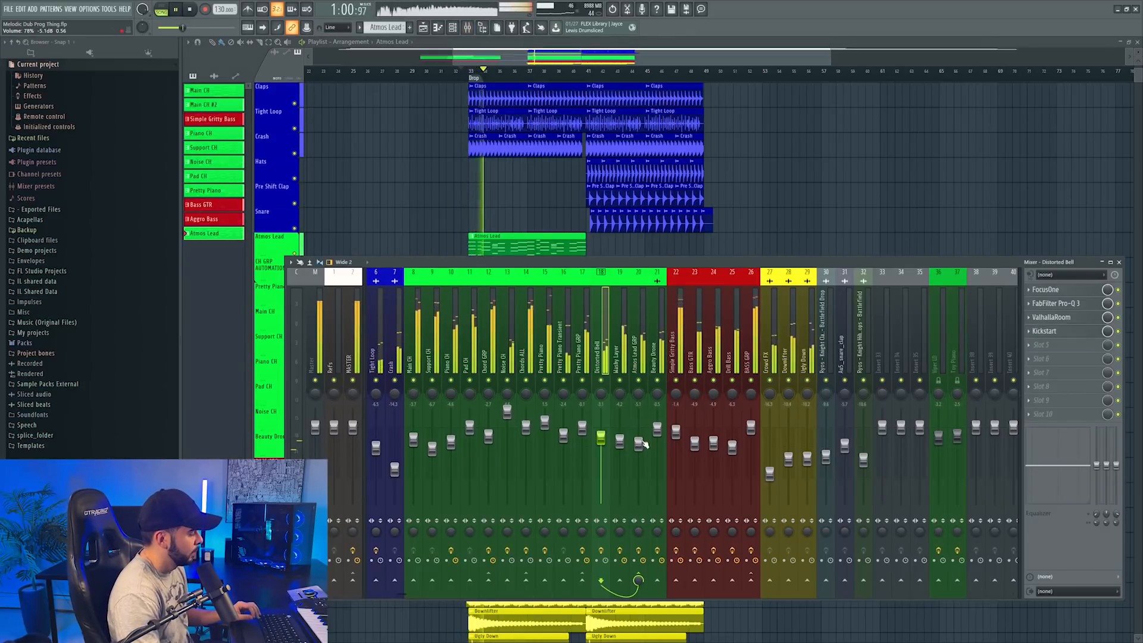
# Step: Raise the Atmos Lead GRP mixer track's volume to about -2.6 dB while the drop plays, and stop playback
pyautogui.click(639, 442)
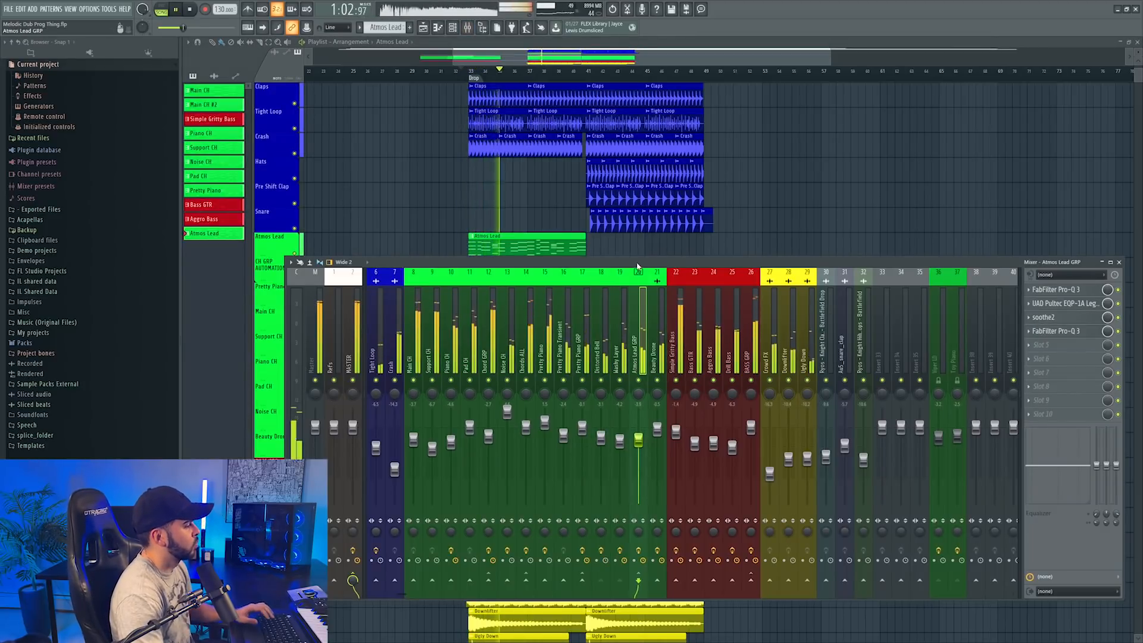
pyautogui.moveTo(642, 444); pyautogui.dragTo(643, 439)
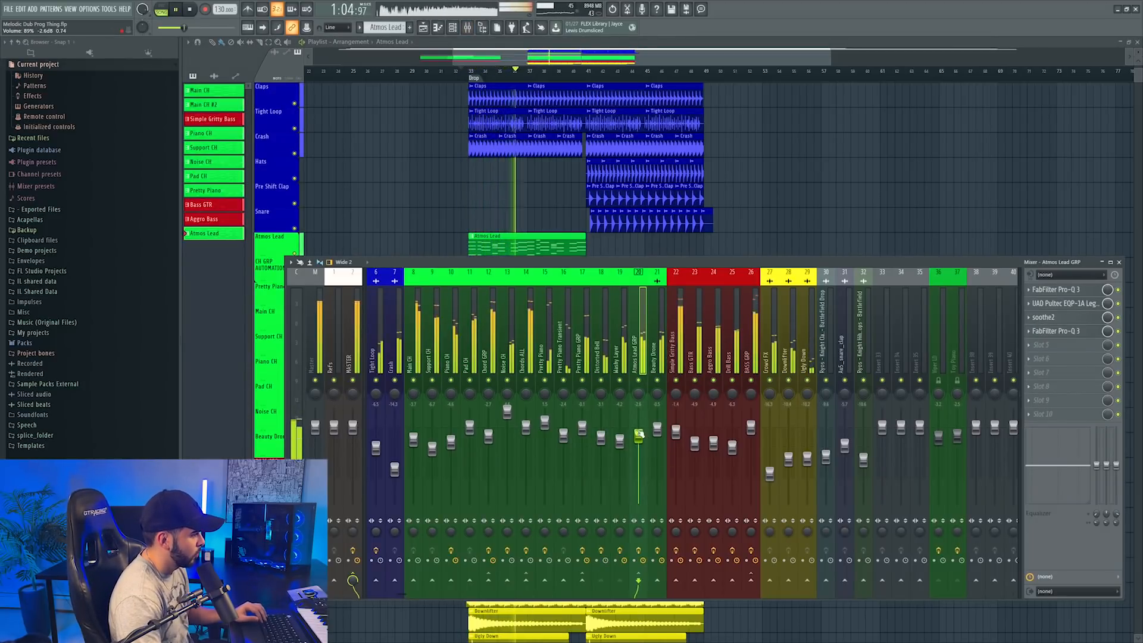
pyautogui.press('space')
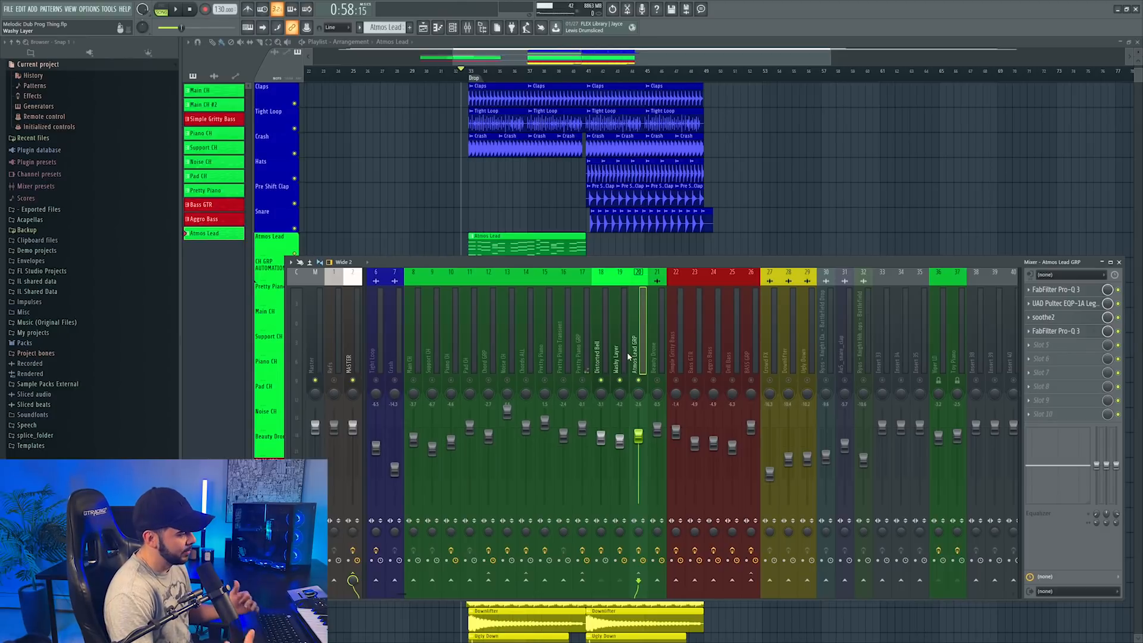
# Step: Delete Kickstart from the effect chains of the Washy Layer and Distorted Bell mixer tracks
pyautogui.click(623, 358)
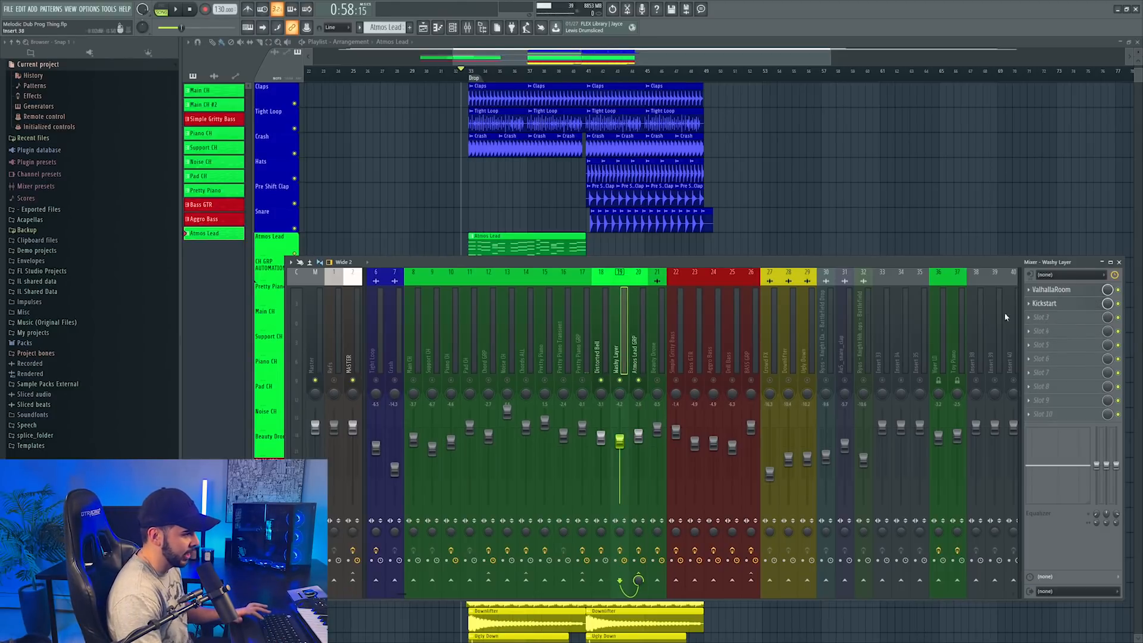
pyautogui.click(1030, 304)
pyautogui.click(1047, 326)
pyautogui.press('Return')
pyautogui.click(597, 360)
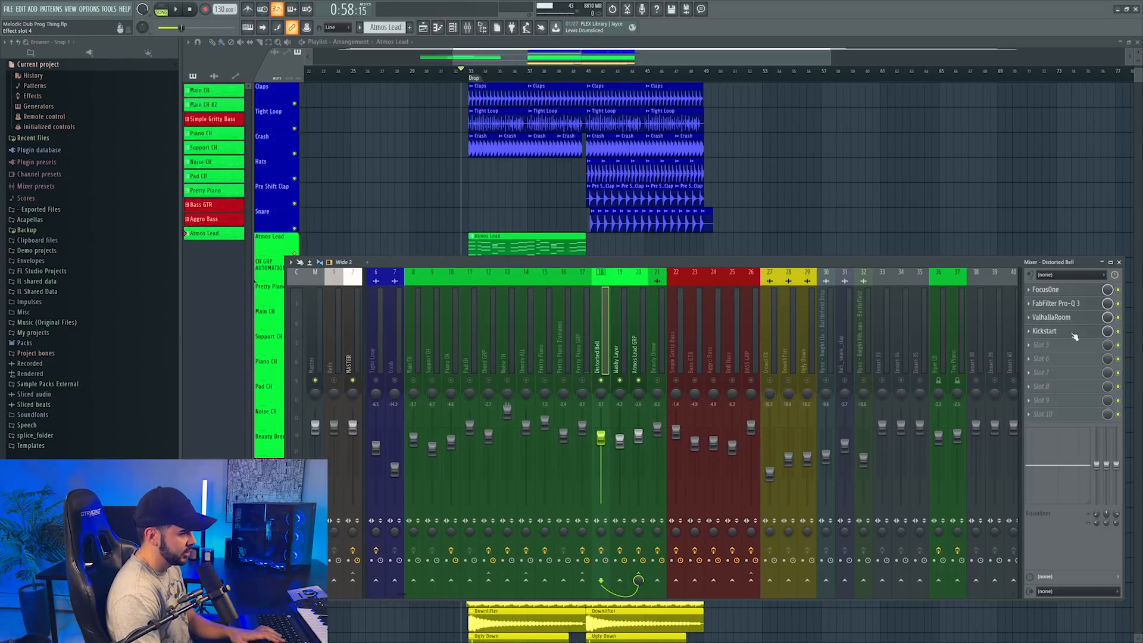
pyautogui.click(1029, 331)
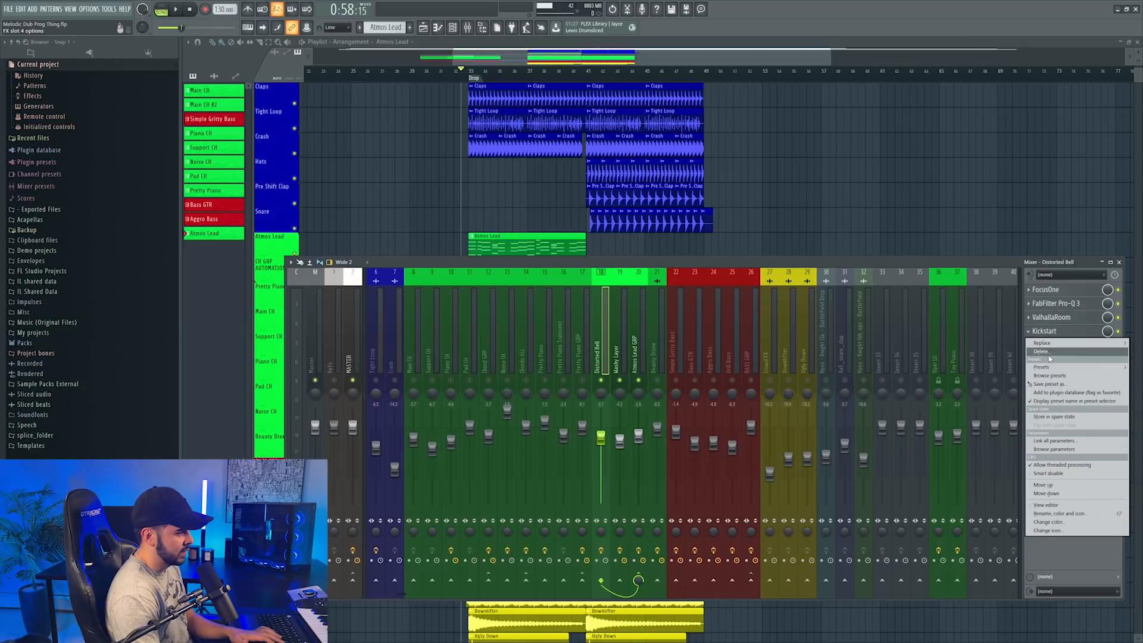
pyautogui.click(1048, 352)
pyautogui.press('Return')
# Step: Add Kickstart to slot 5 of the Atmos Lead GRP, set its mix to 41% and lower the group's volume slightly during playback
pyautogui.click(639, 365)
pyautogui.click(1066, 345)
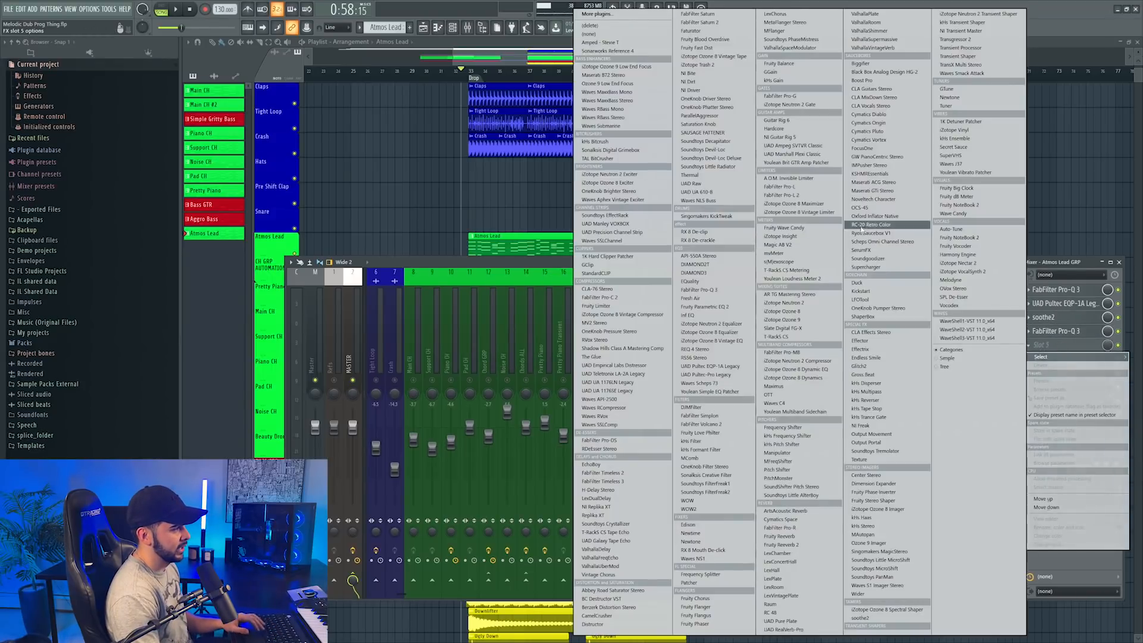
pyautogui.click(861, 291)
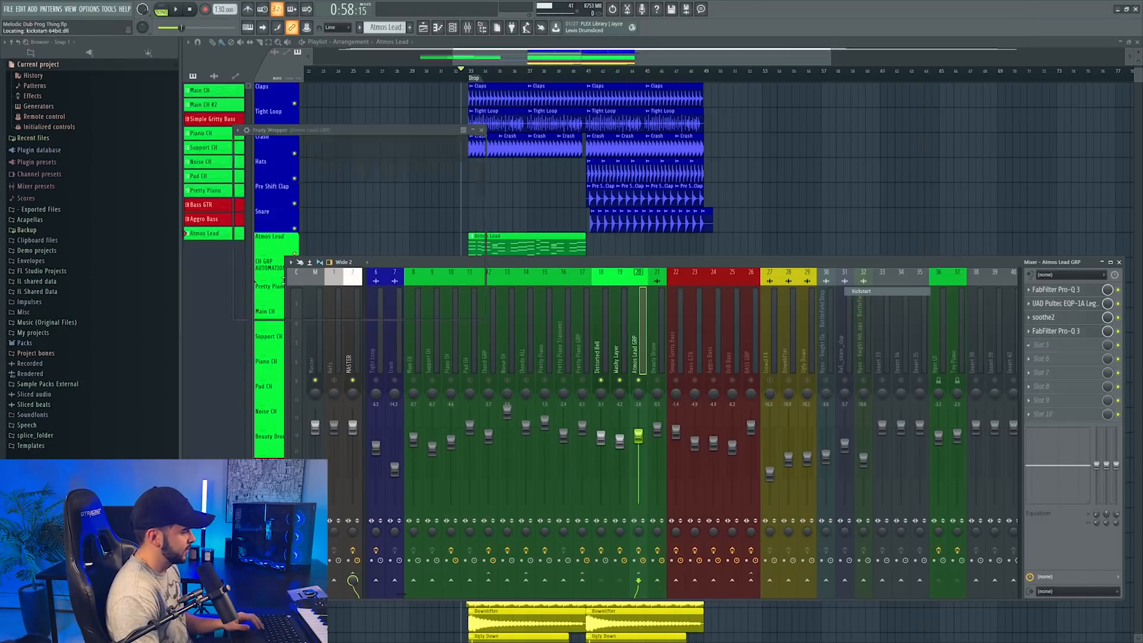
pyautogui.press('space')
pyautogui.moveTo(283, 196); pyautogui.dragTo(284, 206)
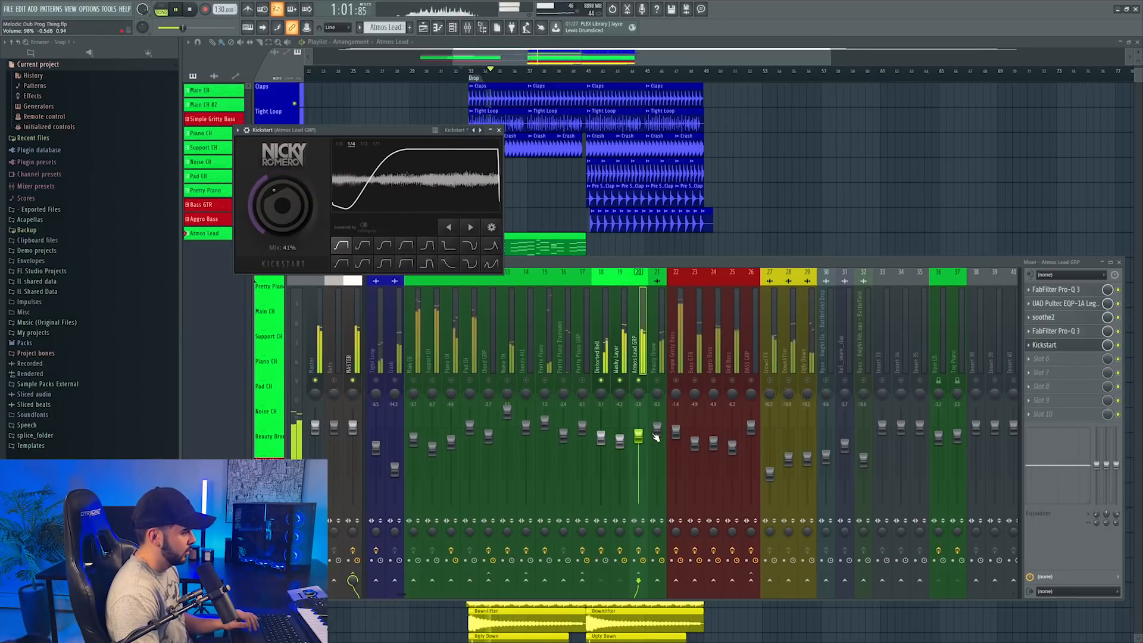
pyautogui.moveTo(638, 437); pyautogui.dragTo(638, 441)
# Step: Shorten the extra Pretty Piano note early in bar 4, raise it to D# and play the pattern
pyautogui.press('F5')
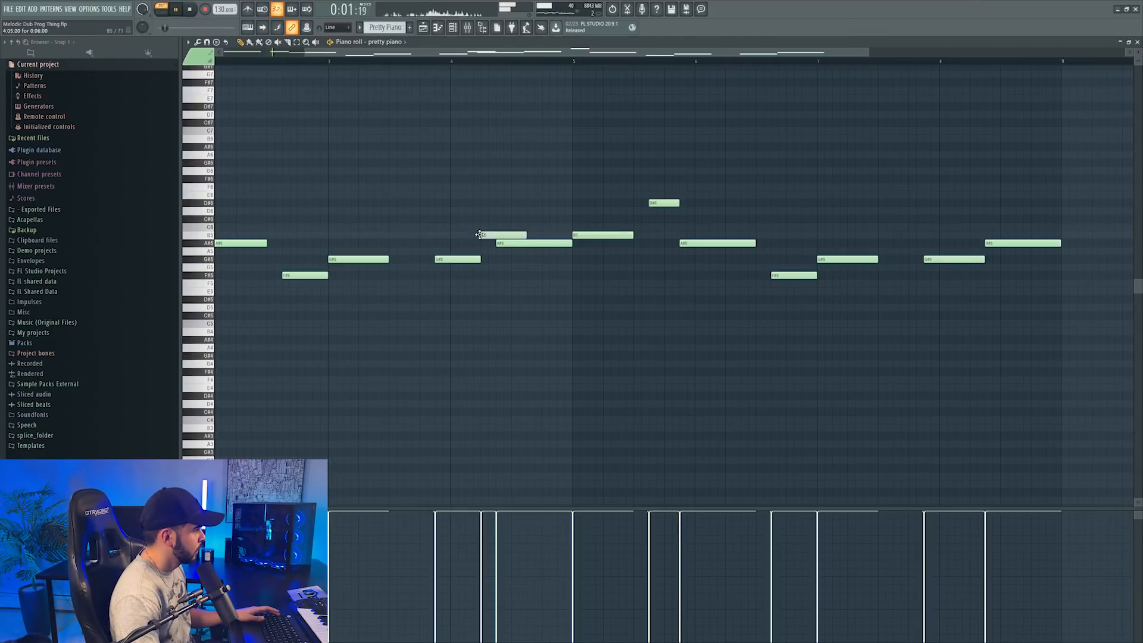
pyautogui.moveTo(527, 238); pyautogui.dragTo(496, 238)
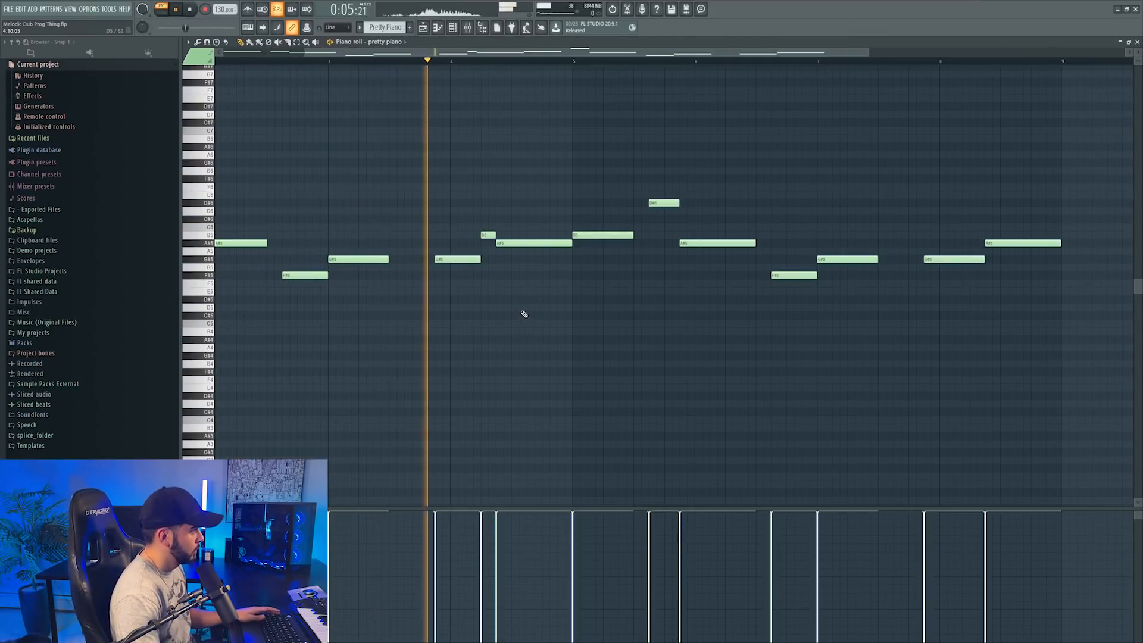
pyautogui.press('space')
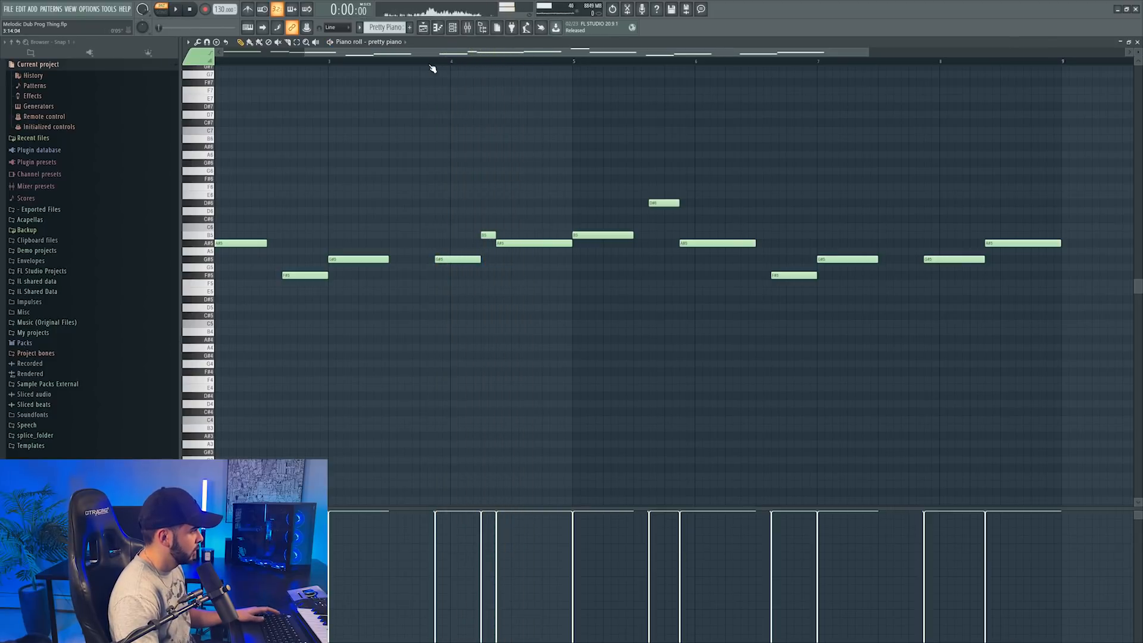
pyautogui.moveTo(489, 236); pyautogui.dragTo(488, 203)
pyautogui.press('space')
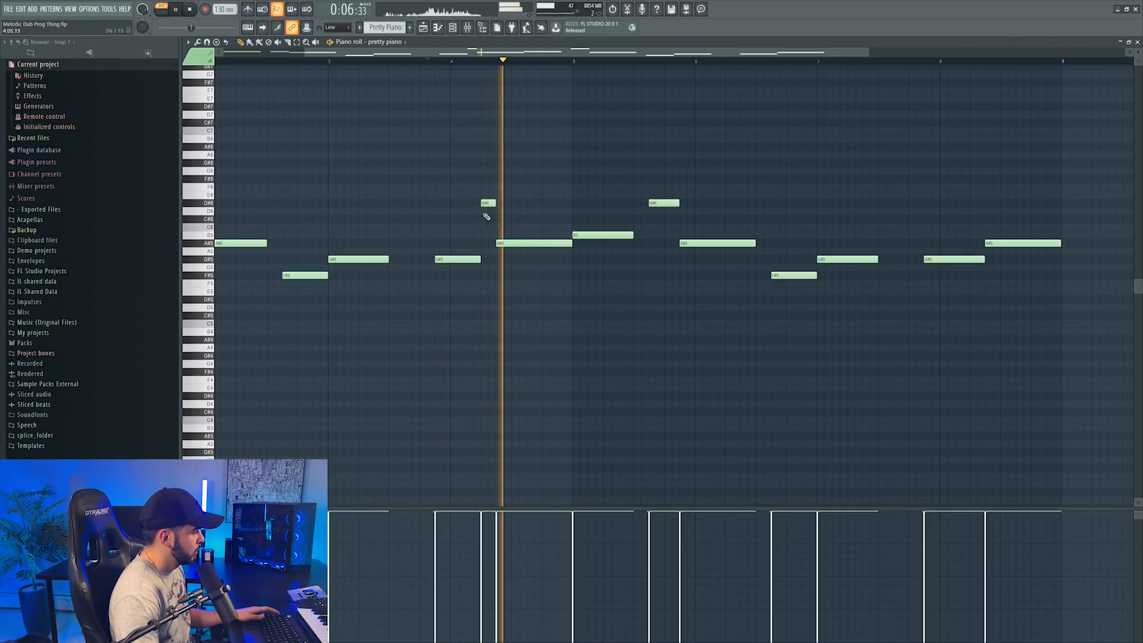
# Step: Shorten the added D# passing note early in bar 4 of the Main CH #2 pattern
pyautogui.scroll(-4, 487, 54)
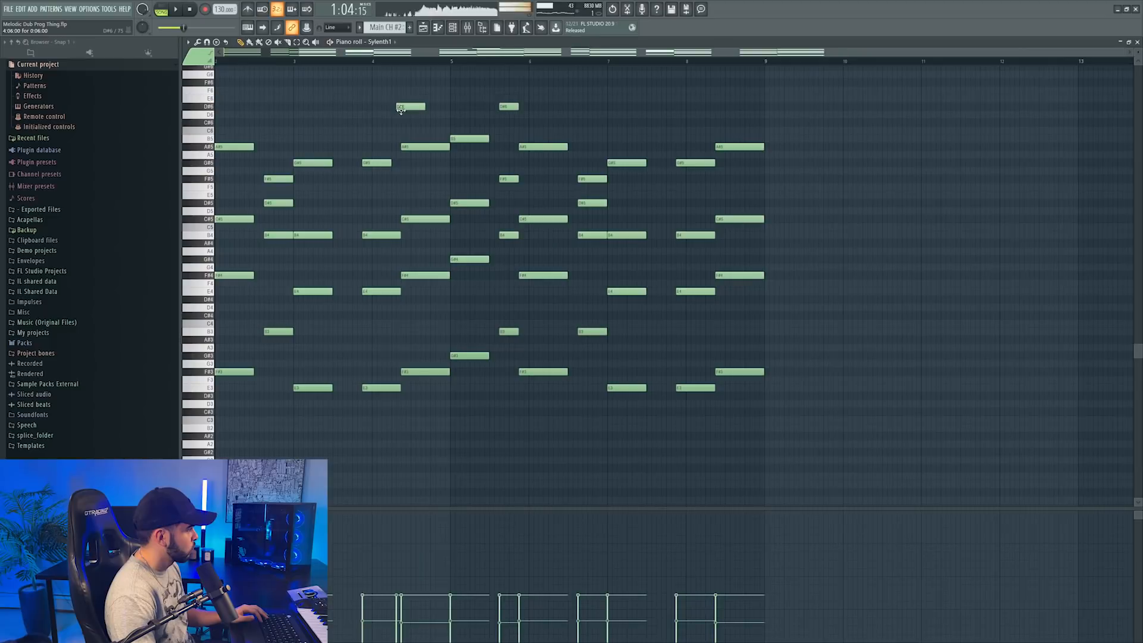
pyautogui.press('space')
pyautogui.moveTo(419, 107); pyautogui.dragTo(399, 108)
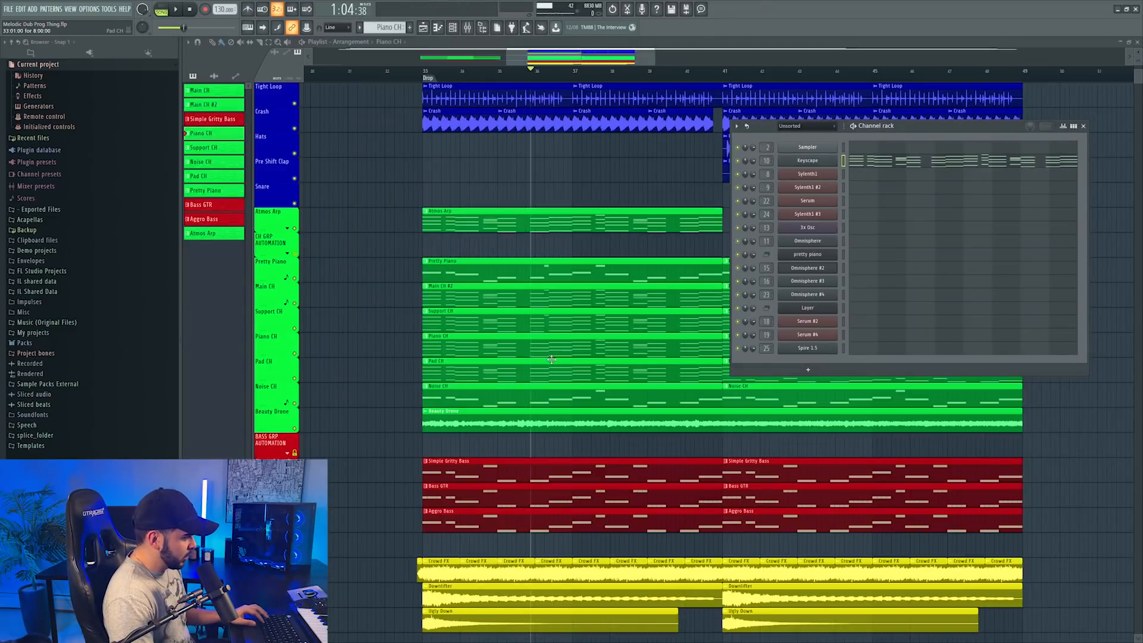
# Step: Fit the short D# passing note into bar 4 of the Piano CH pattern and play the drop
pyautogui.press('F6')
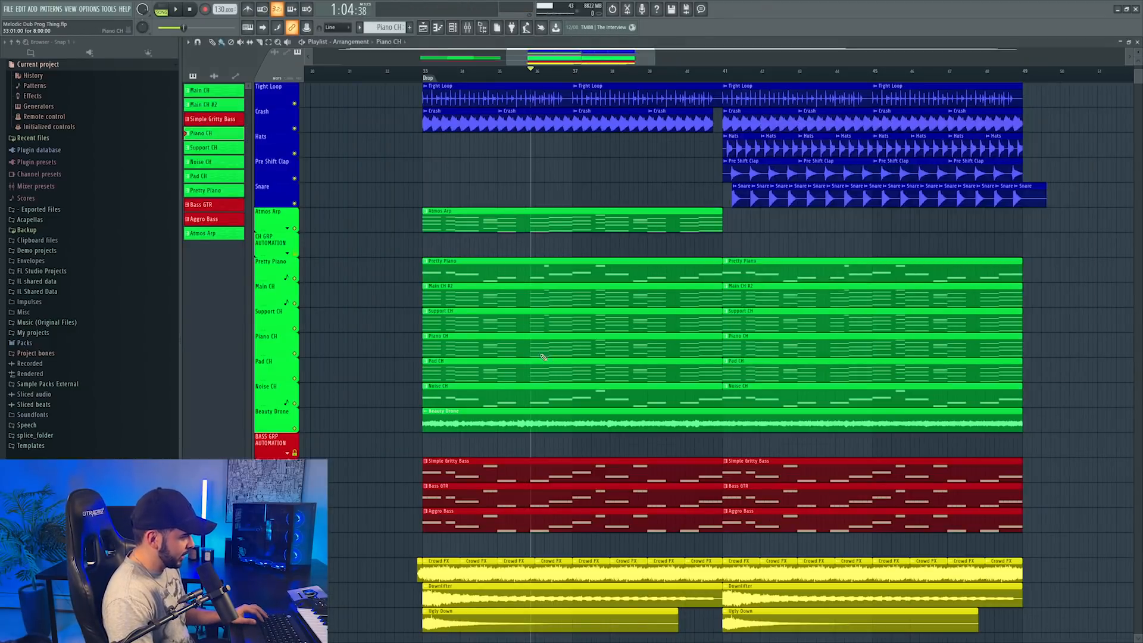
pyautogui.press('F7')
pyautogui.scroll(-3, 386, 84)
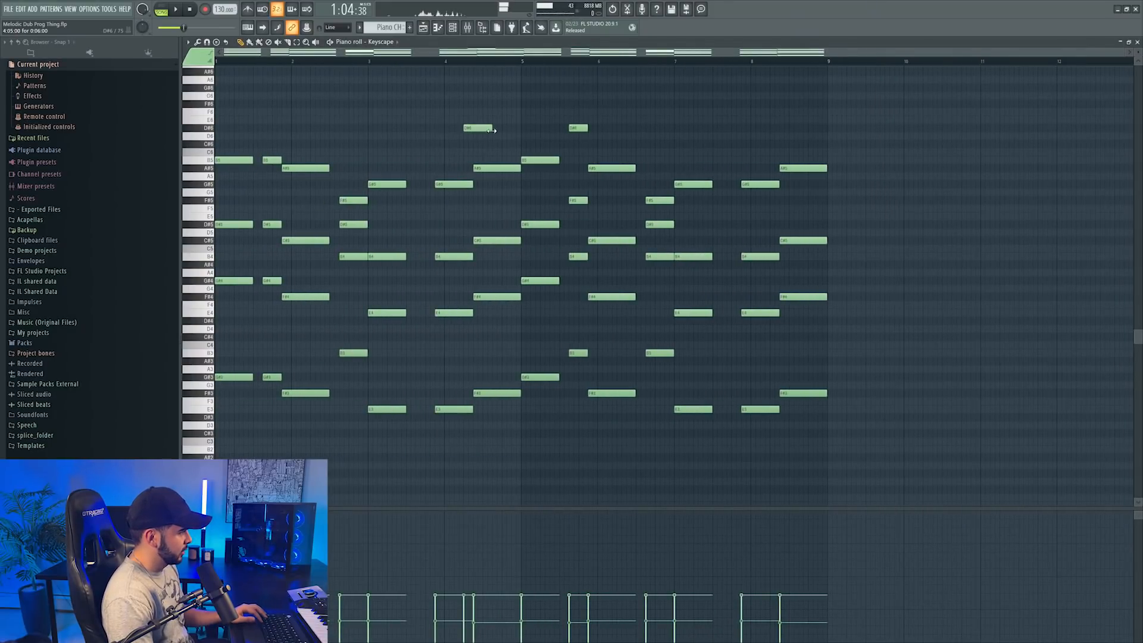
pyautogui.moveTo(451, 177); pyautogui.dragTo(463, 411)
pyautogui.press('space')
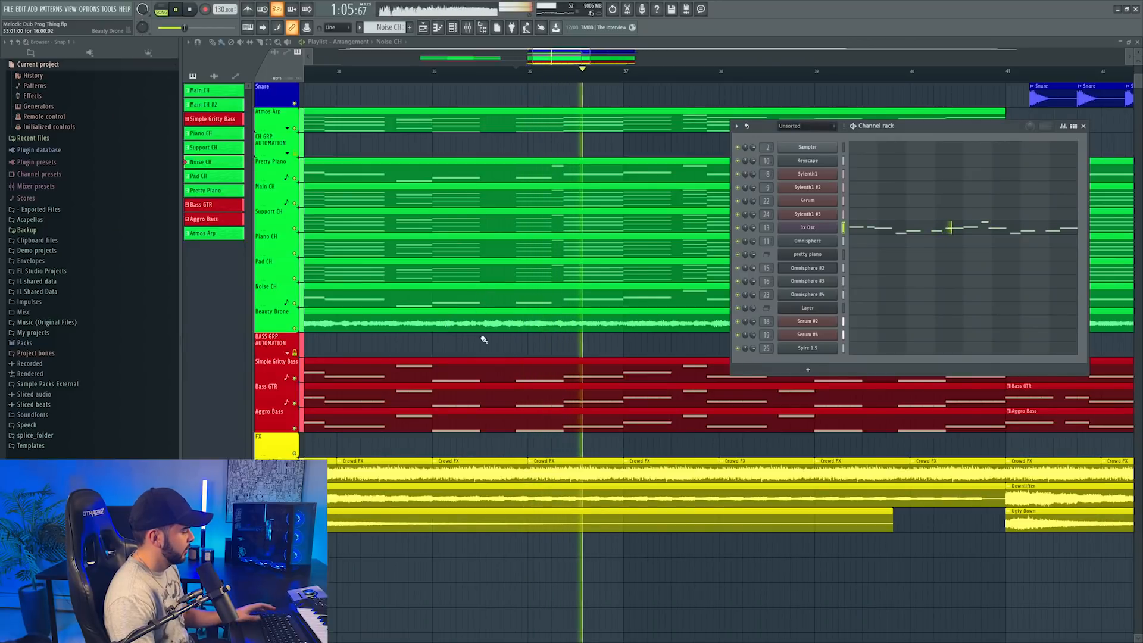
# Step: Stop playback and solo the Simple Gritty Bass, Bass GTR and Aggro Bass tracks together
pyautogui.press('space')
pyautogui.rightClick(293, 383)
pyautogui.rightClick(294, 380)
pyautogui.click(294, 403)
pyautogui.click(294, 429)
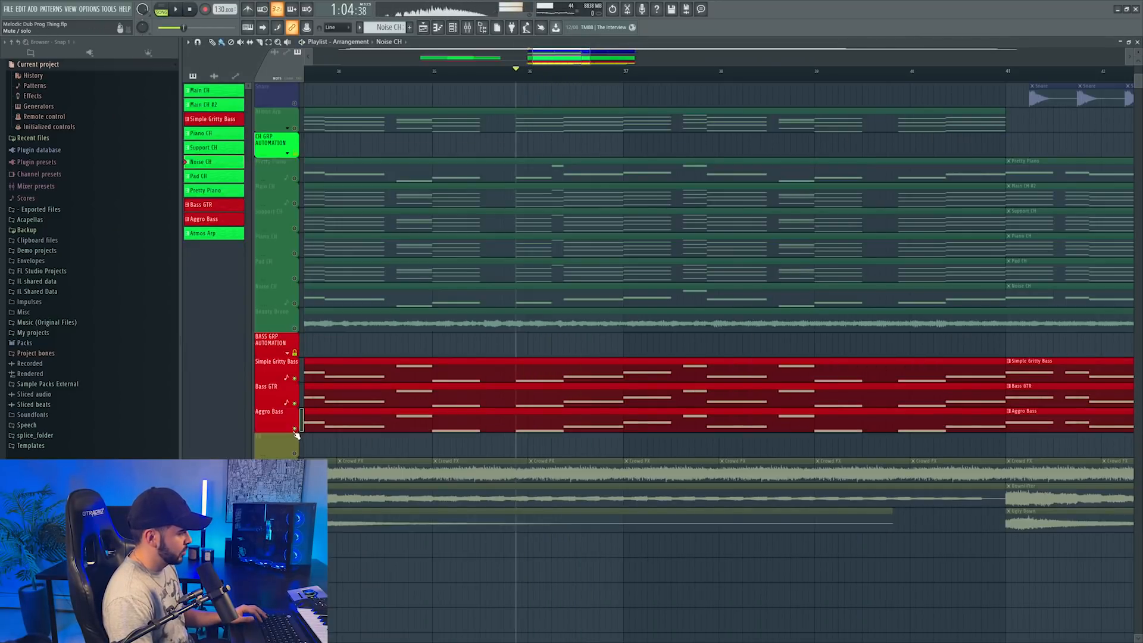
# Step: Add the matching short passing note to the three bass patterns and play the soloed basses
pyautogui.doubleClick(449, 378)
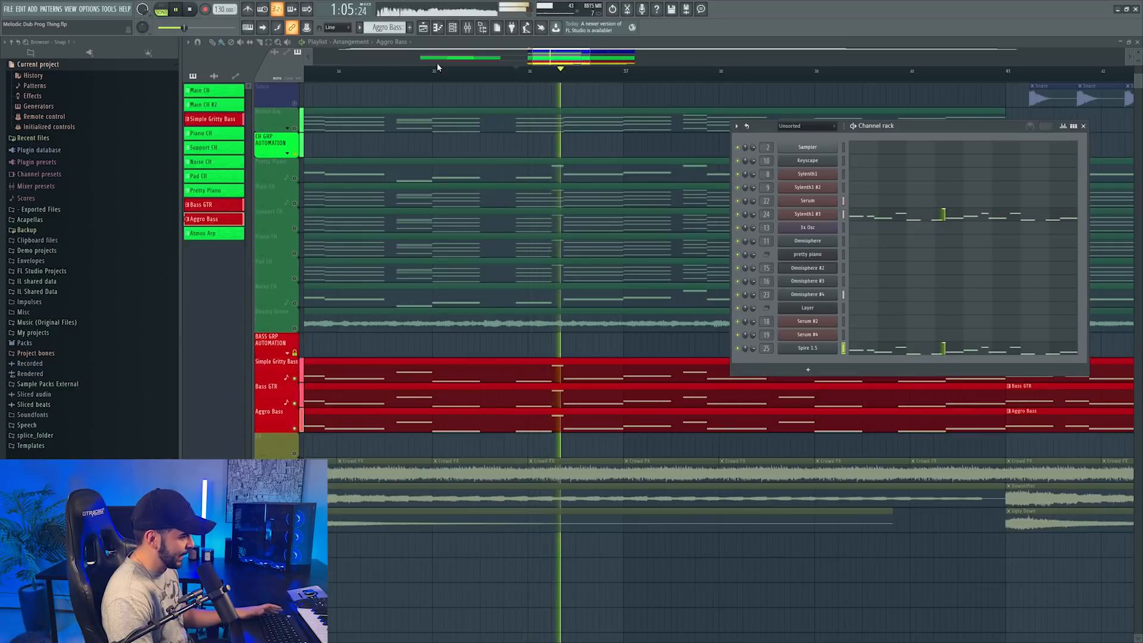
pyautogui.hscroll(3, 437, 65)
pyautogui.press('F6')
pyautogui.hscroll(-2, 443, 65)
pyautogui.scroll(-3, 536, 70)
pyautogui.hscroll(1, 554, 70)
pyautogui.press('space')
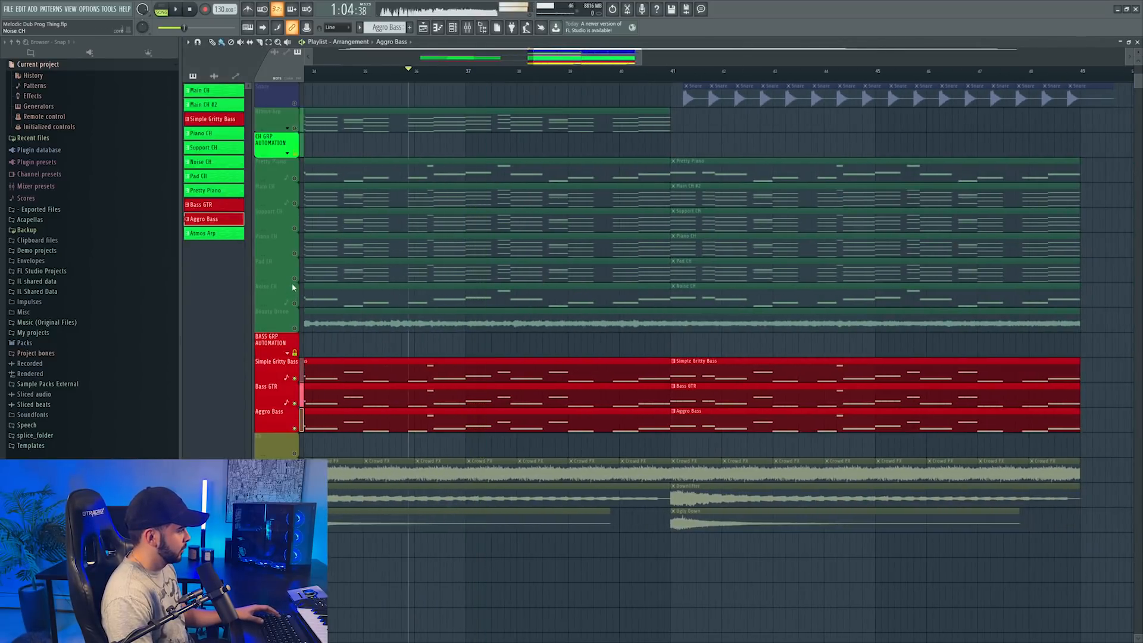
# Step: Unmute the other tracks and edit the last ramp's peak point before bar 37 in the Chord GRP reverb WetLevel automation
pyautogui.rightClick(294, 279)
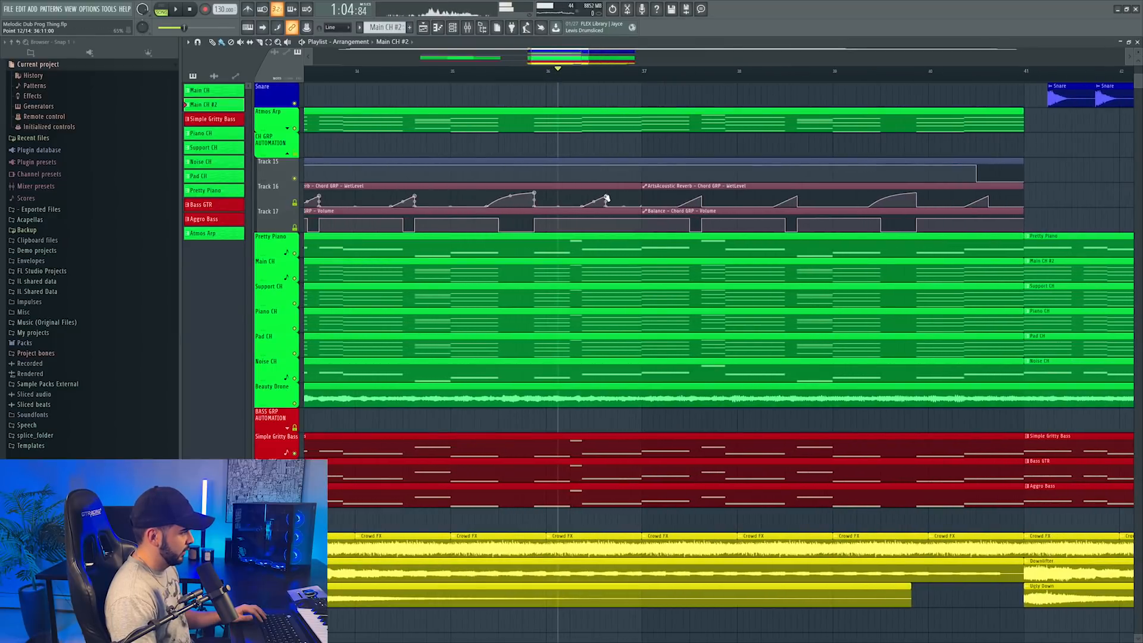
pyautogui.rightClick(607, 198)
pyautogui.click(619, 210)
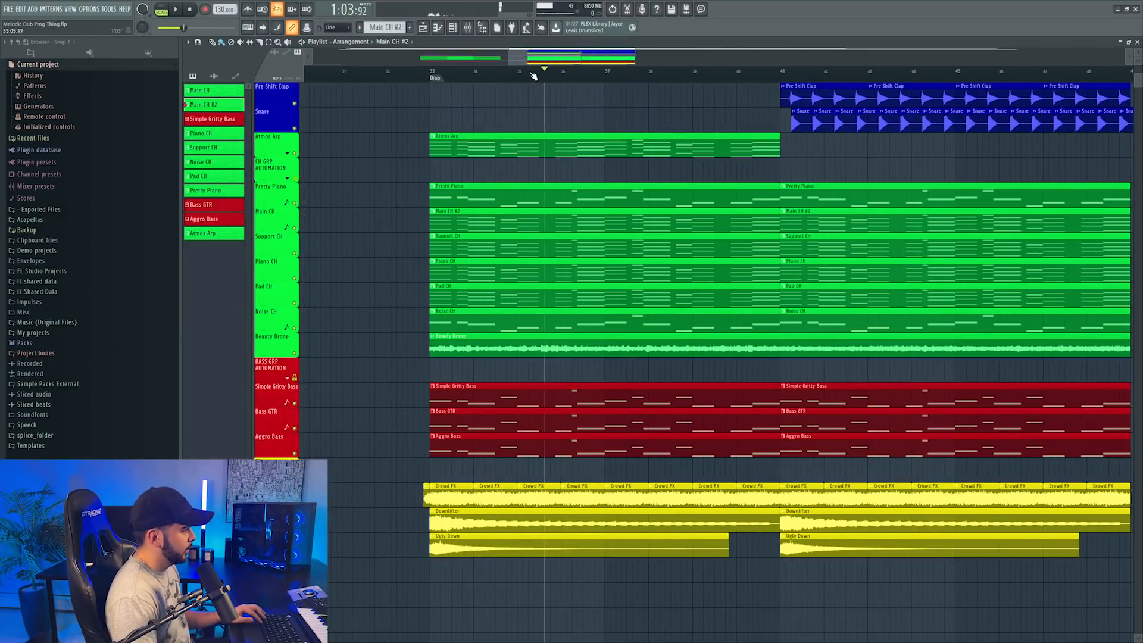
# Step: Place the playback position at bar 35 and insert an empty playlist track beneath Snare
pyautogui.click(533, 73)
pyautogui.scroll(3, 584, 206)
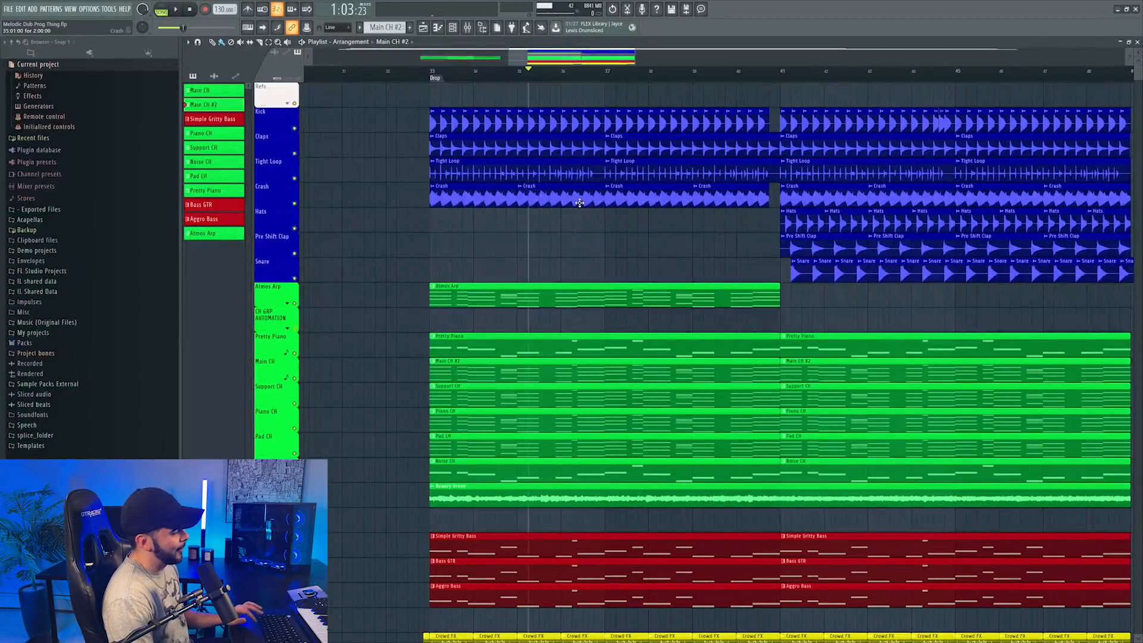
pyautogui.rightClick(279, 268)
pyautogui.click(312, 444)
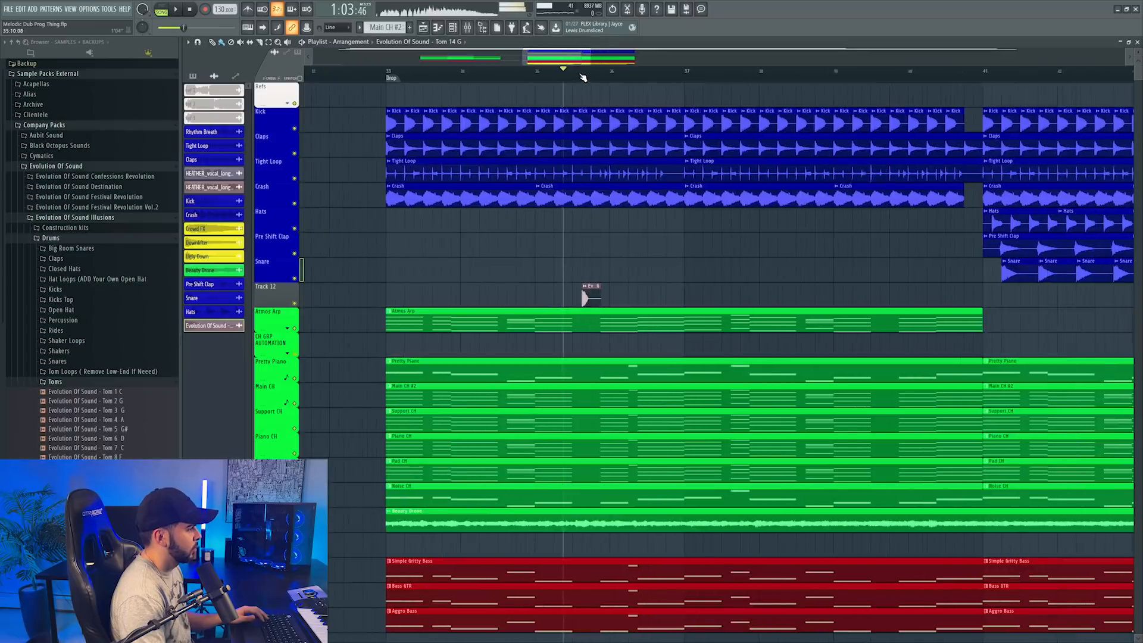
# Step: Place a second tom sample after the first on Track 12, swap it for Evolution Of Sound - Tom 19 B and audition it
pyautogui.scroll(3, 584, 296)
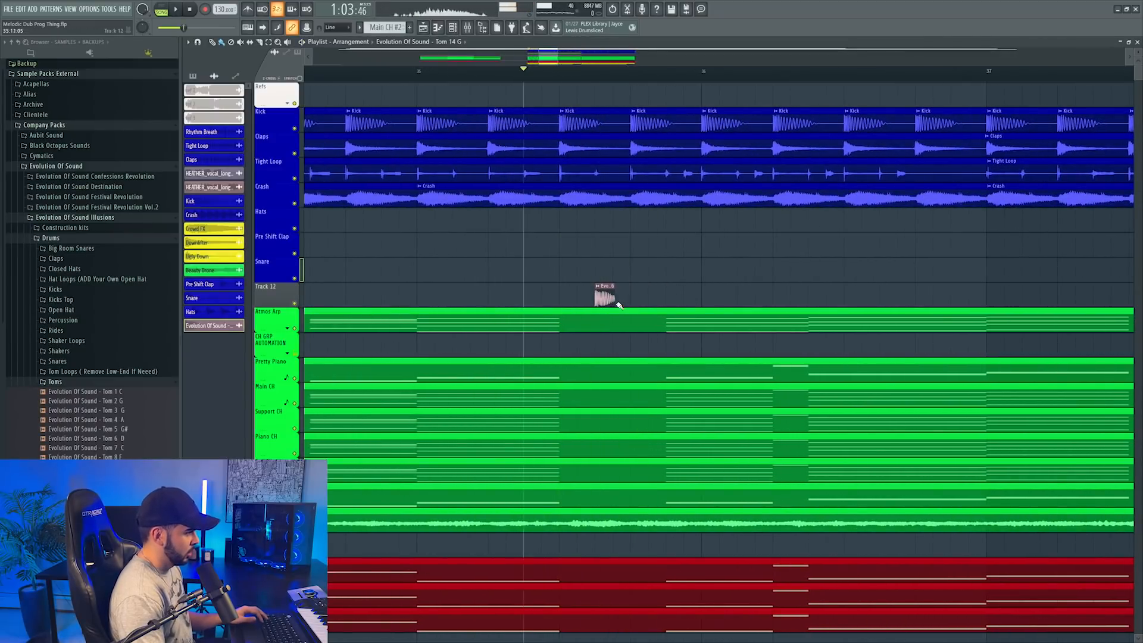
pyautogui.moveTo(87, 541); pyautogui.dragTo(666, 302)
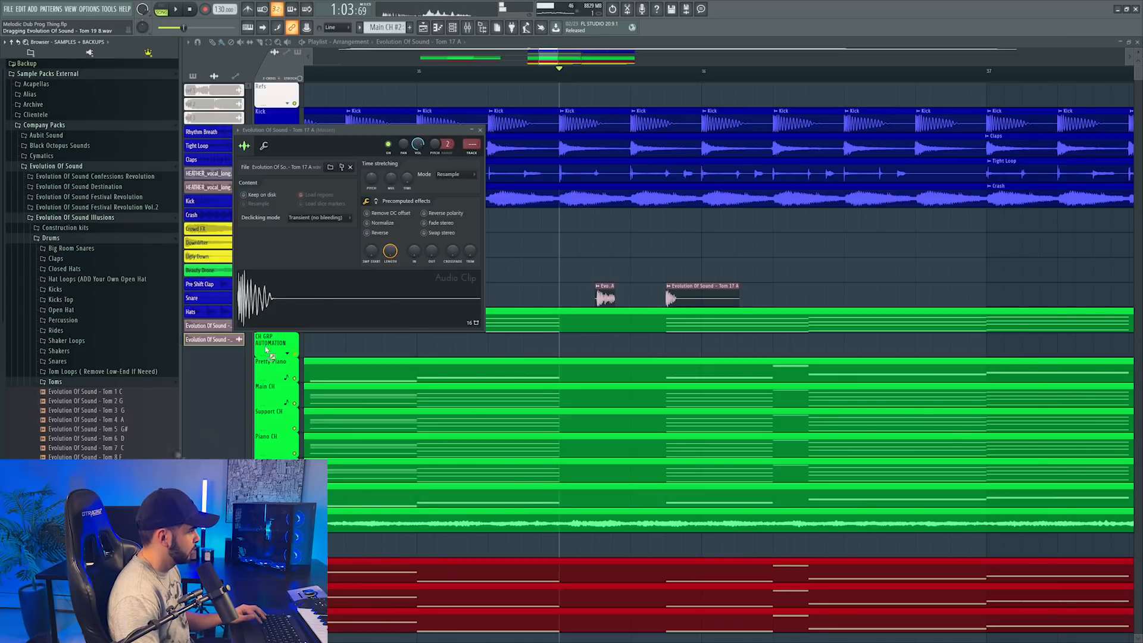
pyautogui.moveTo(316, 307); pyautogui.dragTo(318, 307)
pyautogui.press('space')
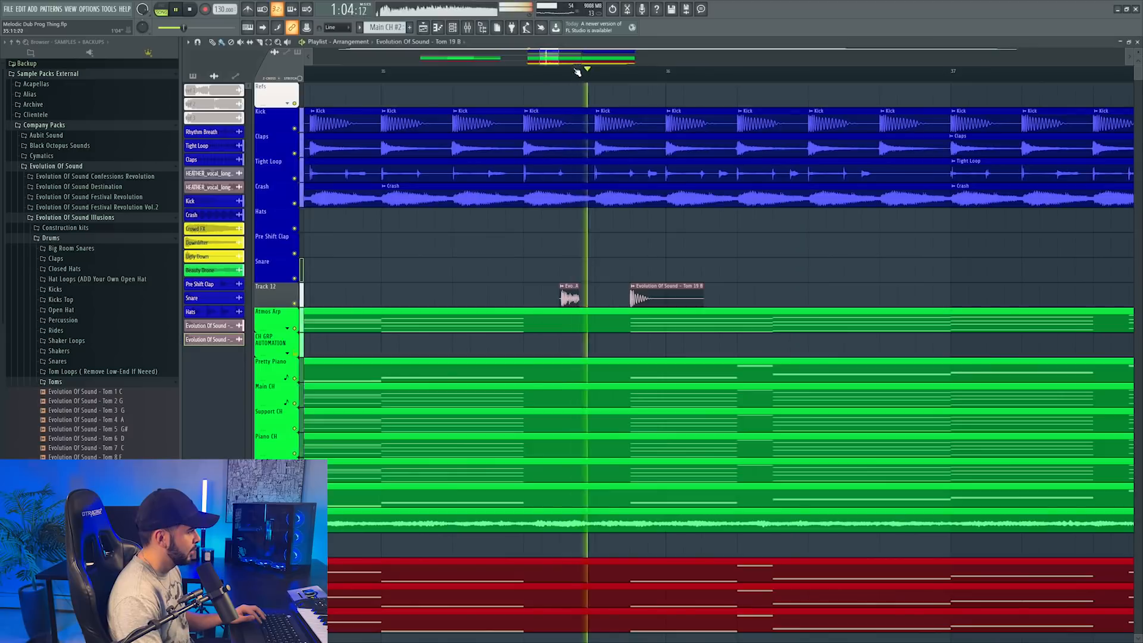
pyautogui.press('space')
# Step: Set the Tom 19 B audio clip's fade out to 100% and play the toms
pyautogui.doubleClick(665, 303)
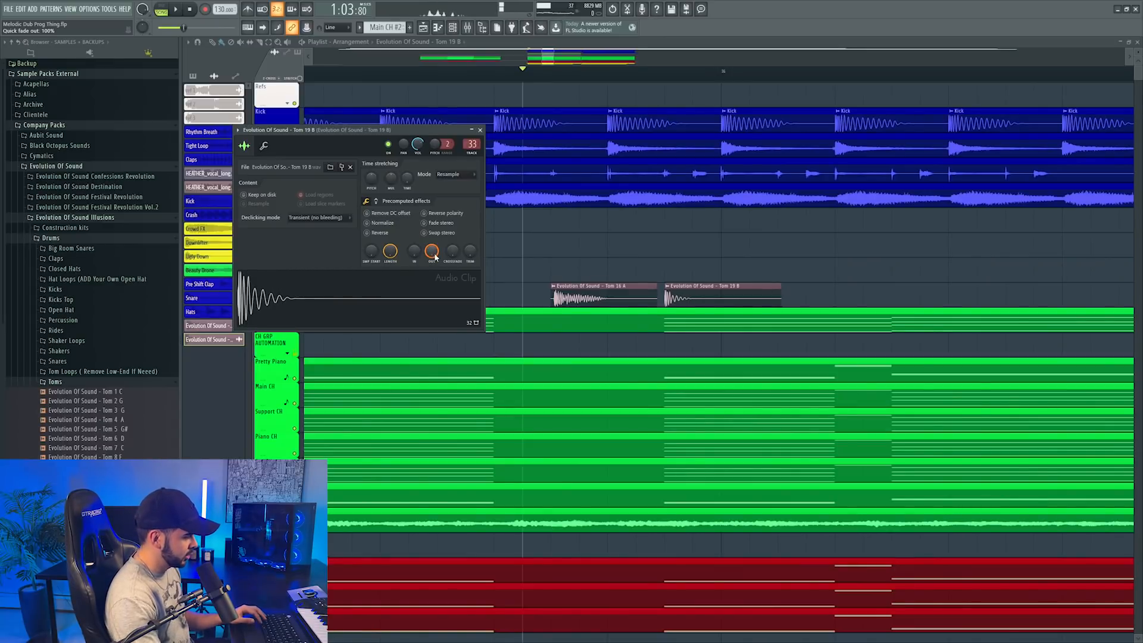
pyautogui.press('space')
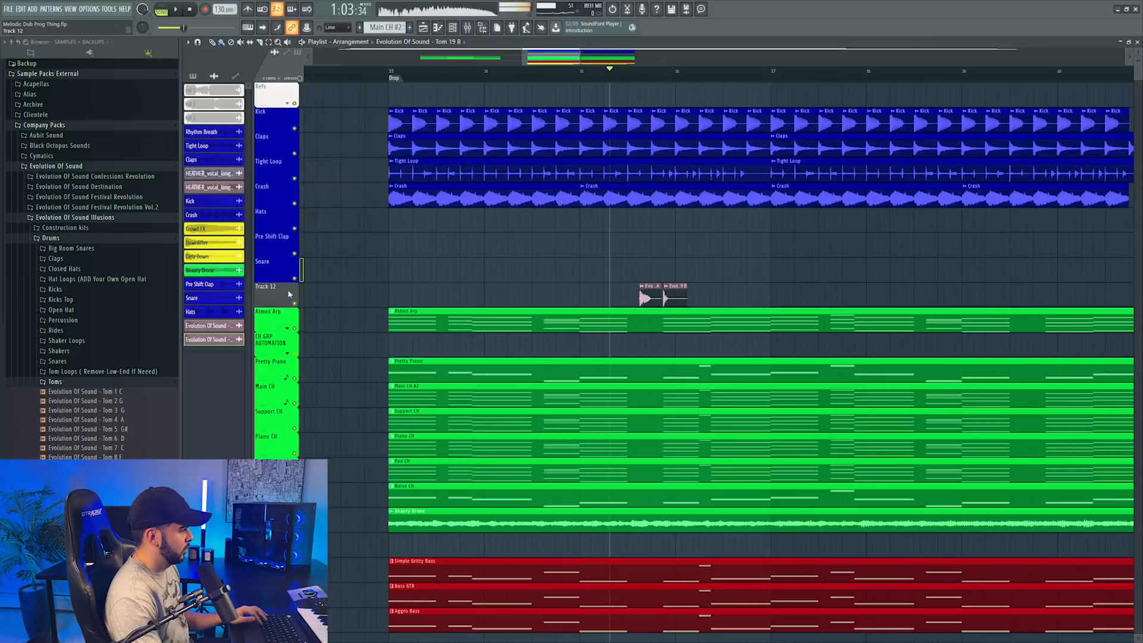
# Step: Rename playlist Track 12 to Bump Toms and colour it dark blue
pyautogui.rightClick(277, 293)
pyautogui.click(285, 288)
pyautogui.click(280, 279)
pyautogui.click(369, 423)
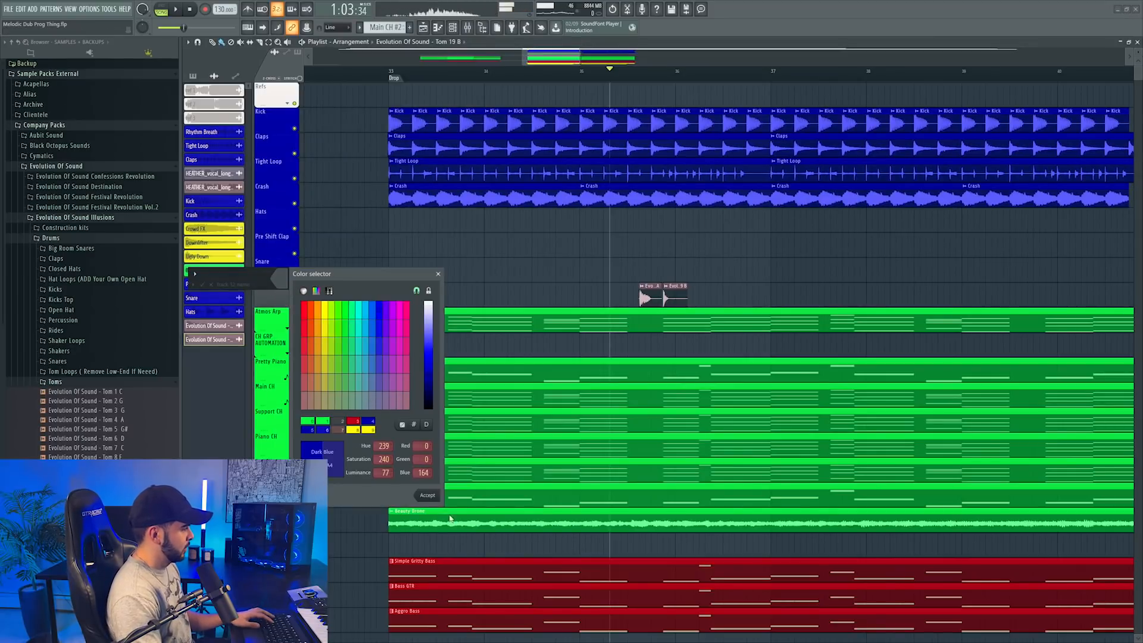
pyautogui.click(434, 496)
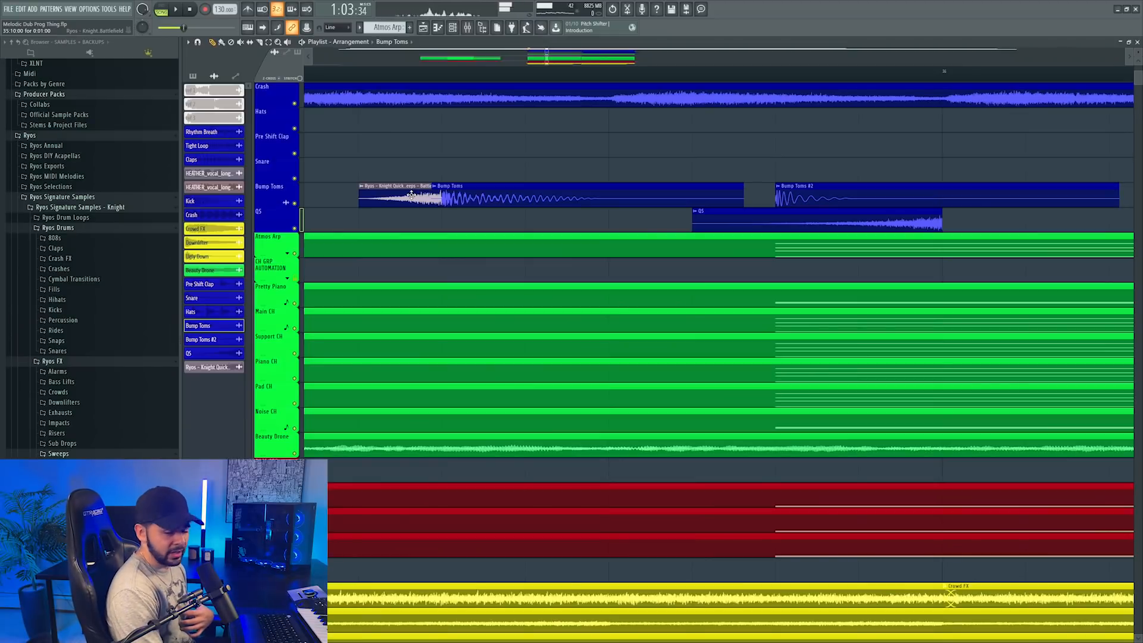
# Step: Auto-name the clips on the Bump Toms track, including the Knight Quick sweep before the first tom, and play the fill
pyautogui.doubleClick(369, 197)
pyautogui.click(529, 189)
pyautogui.rightClick(287, 184)
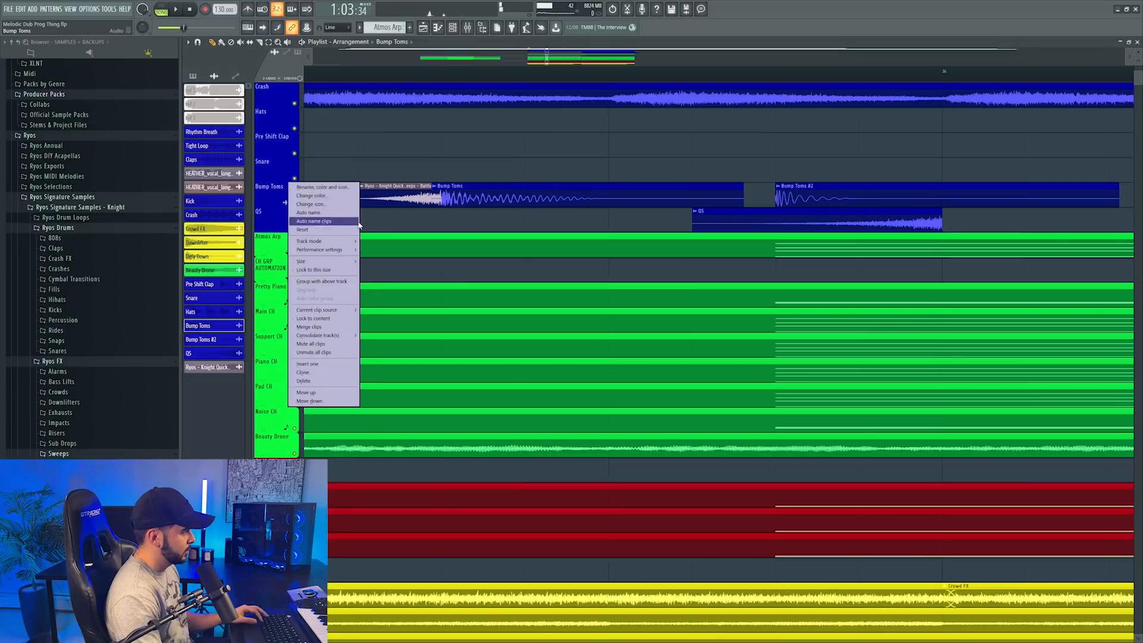
pyautogui.click(322, 213)
pyautogui.press('space')
# Step: Bring the Ryos_DrumFill_09_2019 - Only You Huge SN sample onto Track 14 beneath the QS sweep and play it
pyautogui.scroll(-3, 431, 77)
pyautogui.scroll(-2, 417, 74)
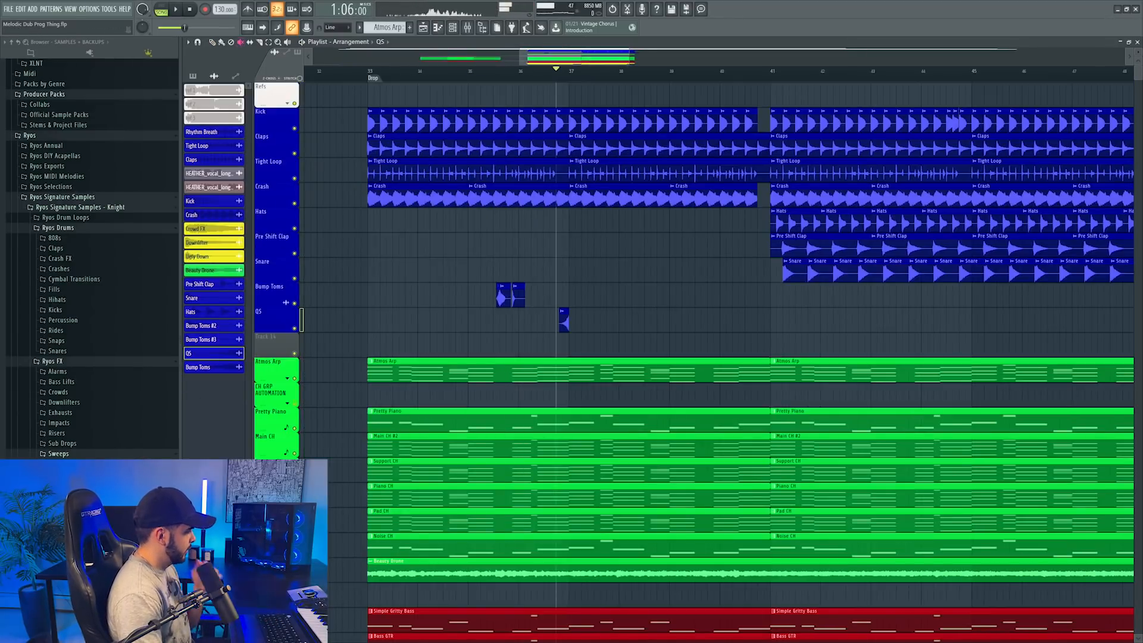
pyautogui.scroll(-2, 59, 406)
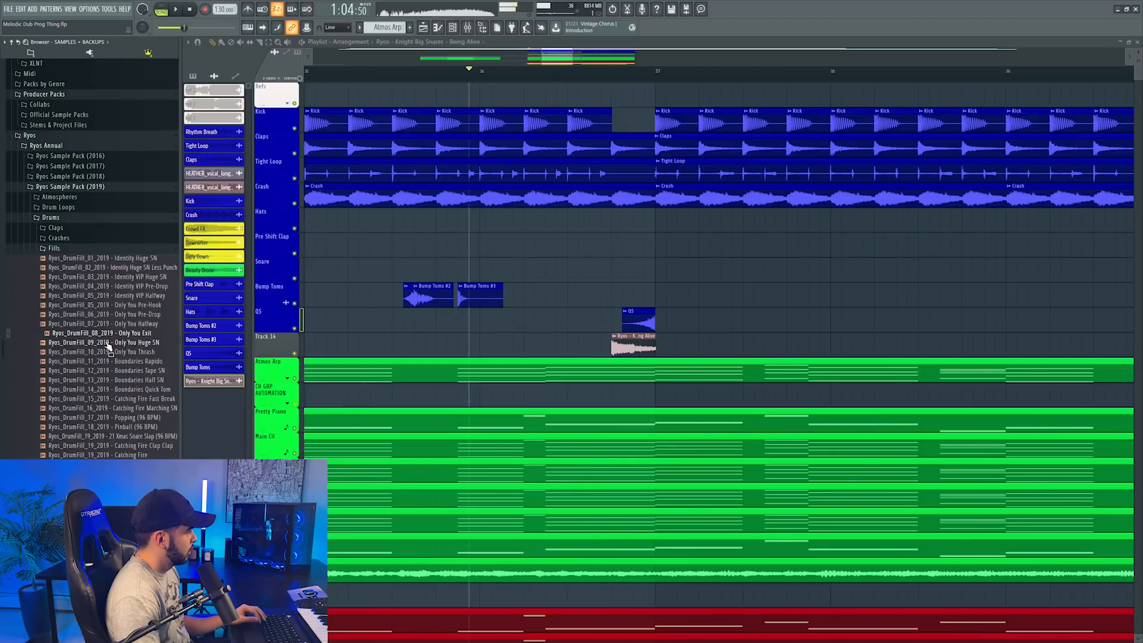
pyautogui.click(107, 343)
pyautogui.moveTo(113, 343); pyautogui.dragTo(644, 348)
pyautogui.press('space')
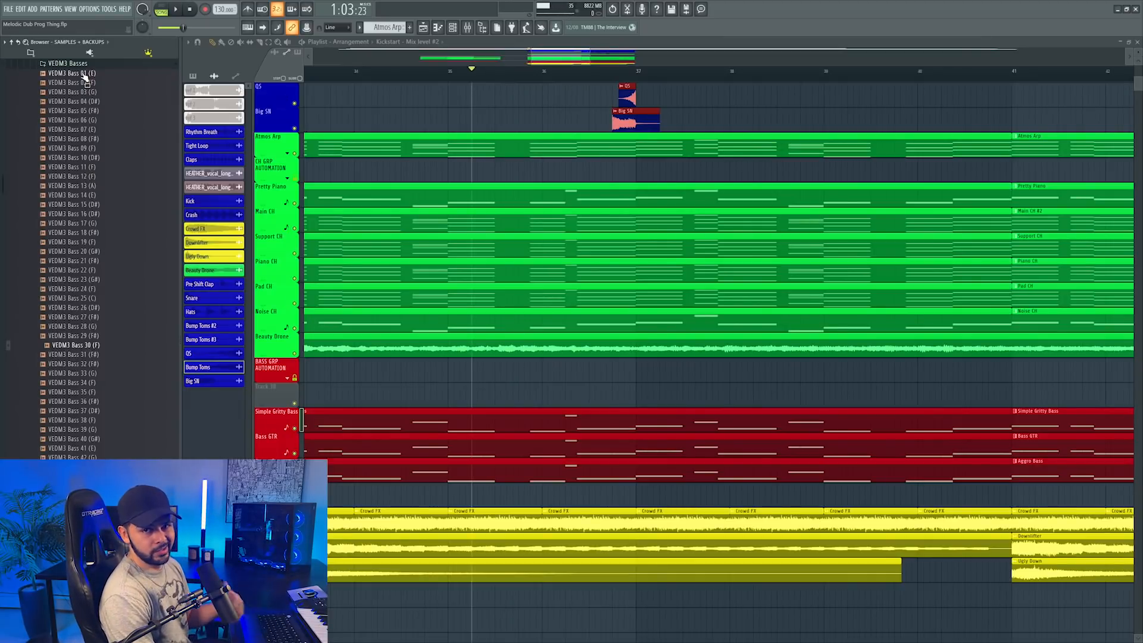
# Step: Place VEDM3 Bass 07 (E) and VEDM3 Bass 24 (F) back to back on the empty track above Simple Gritty Bass, and shorten the second clip
pyautogui.doubleClick(500, 415)
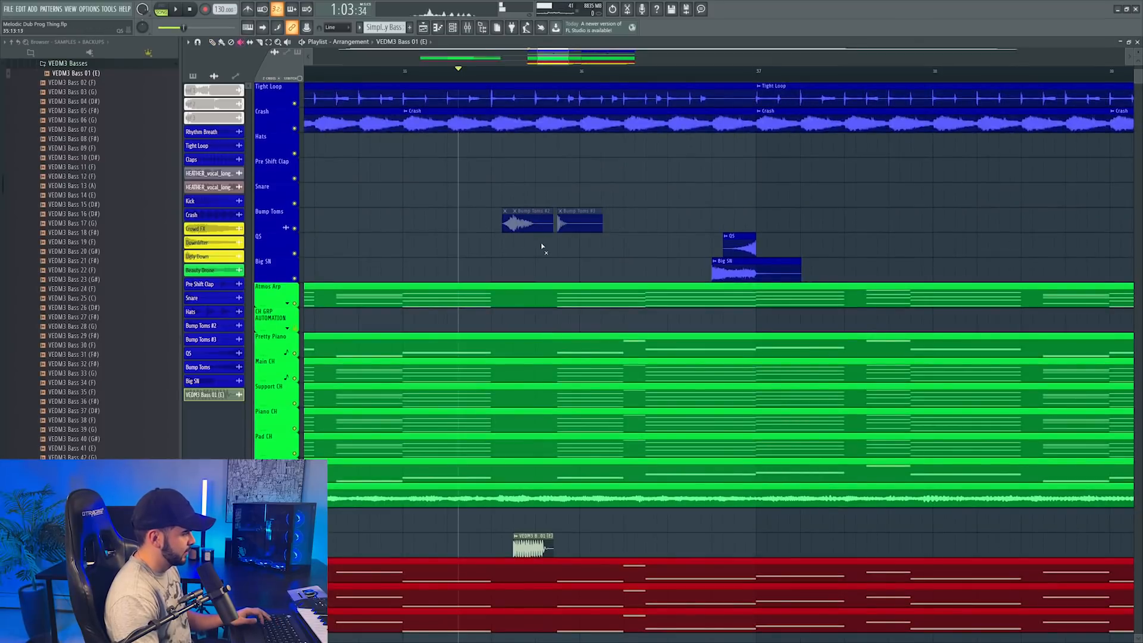
pyautogui.scroll(3, 542, 246)
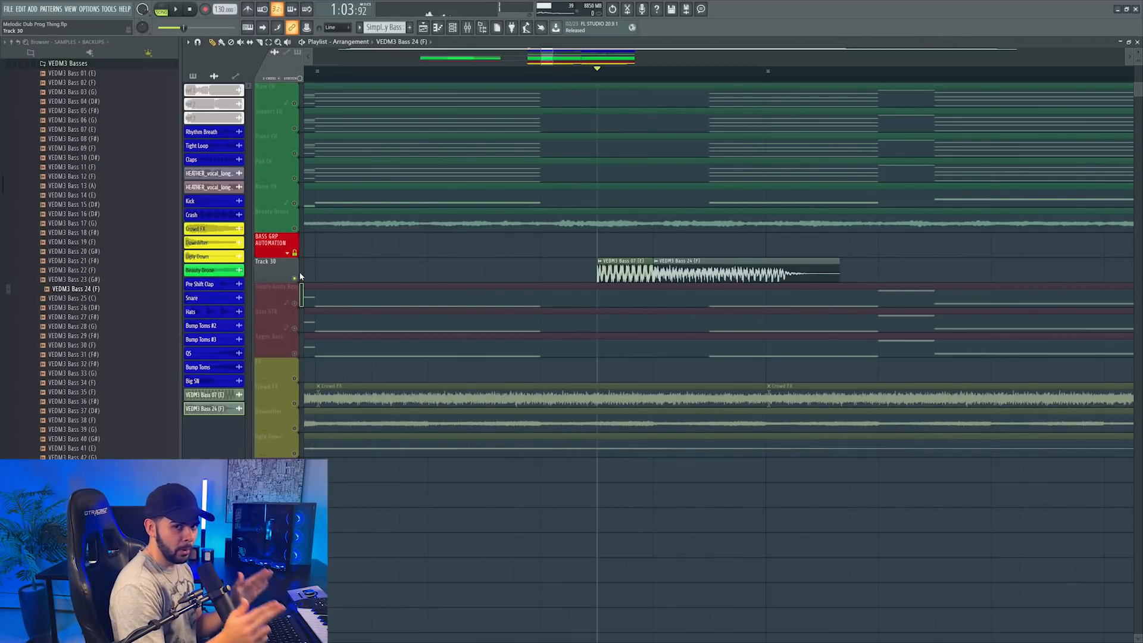
pyautogui.rightClick(701, 272)
pyautogui.moveTo(625, 268); pyautogui.dragTo(647, 251)
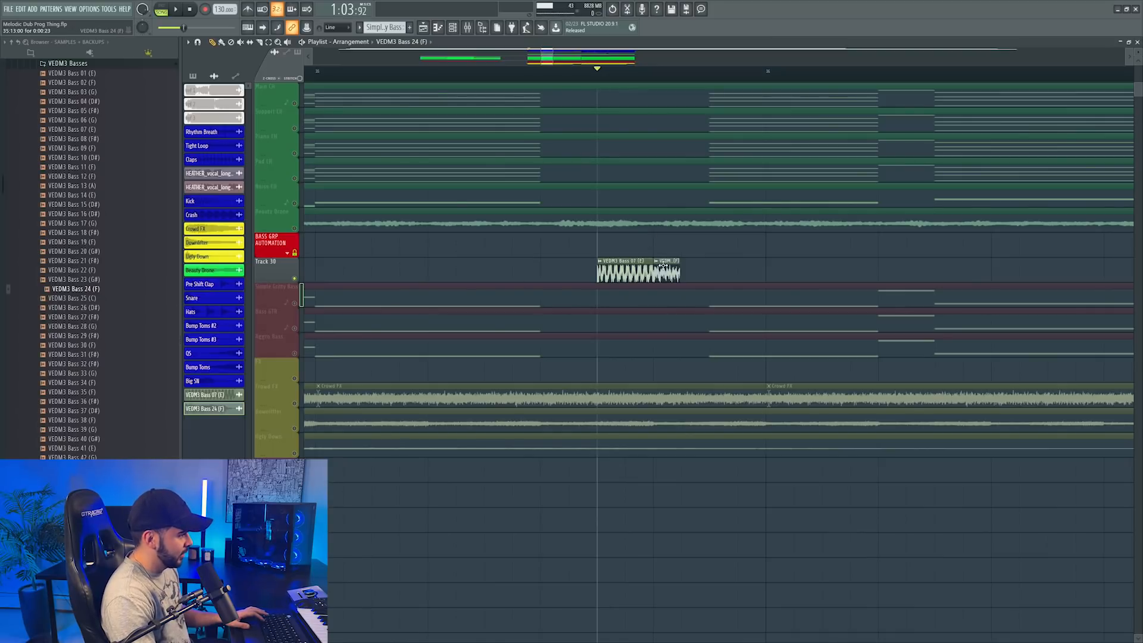
# Step: Add VEDM3 Bass 26 (D#) after the Bass 24 clip on Track 30 and check its audio clip settings
pyautogui.click(109, 308)
pyautogui.moveTo(380, 297); pyautogui.dragTo(703, 273)
pyautogui.doubleClick(702, 273)
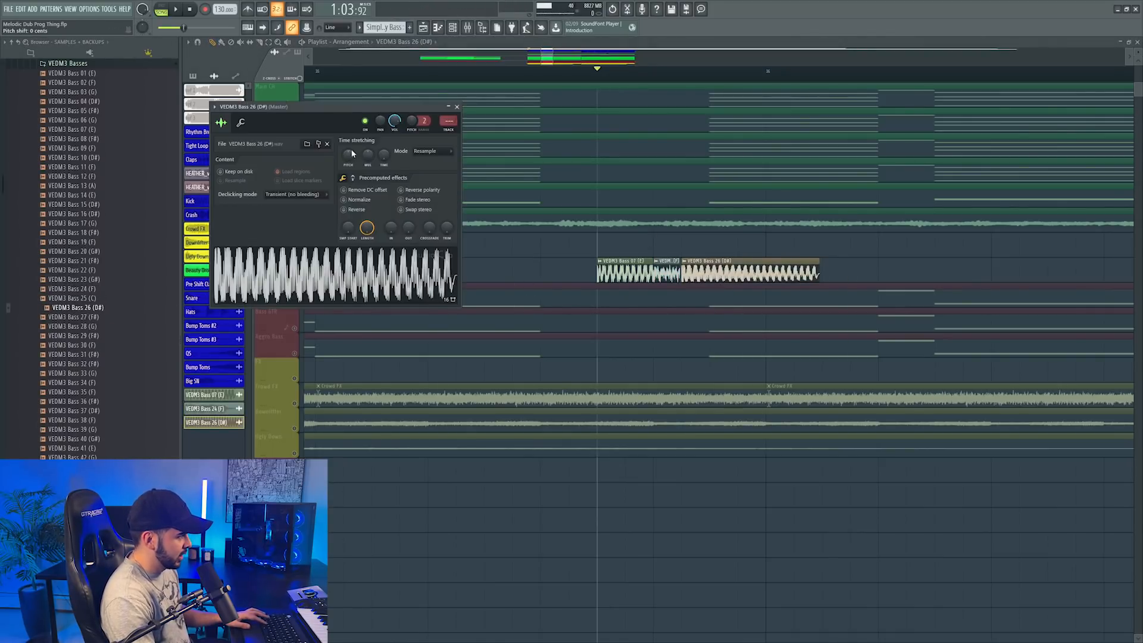
pyautogui.press('Escape')
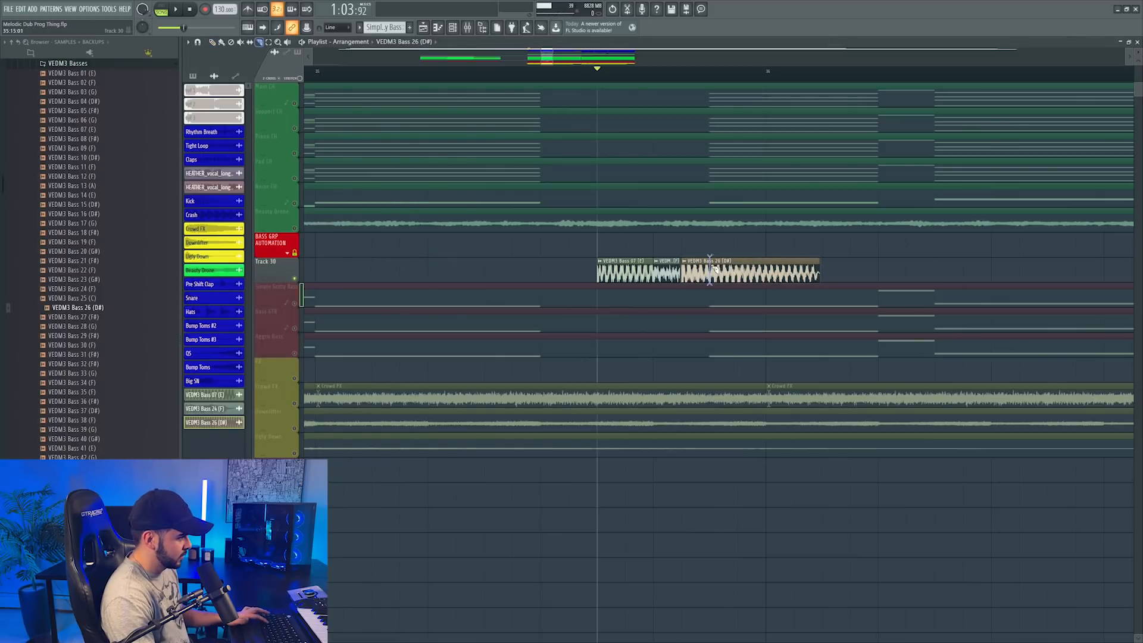
# Step: Trim VEDM3 Bass 26 (D#) to two steps, start it at the Bass 24 clip's end and play the three bass hits
pyautogui.click(714, 270)
pyautogui.press('p')
pyautogui.rightClick(735, 273)
pyautogui.press('space')
pyautogui.press('space')
pyautogui.moveTo(702, 274); pyautogui.dragTo(730, 273)
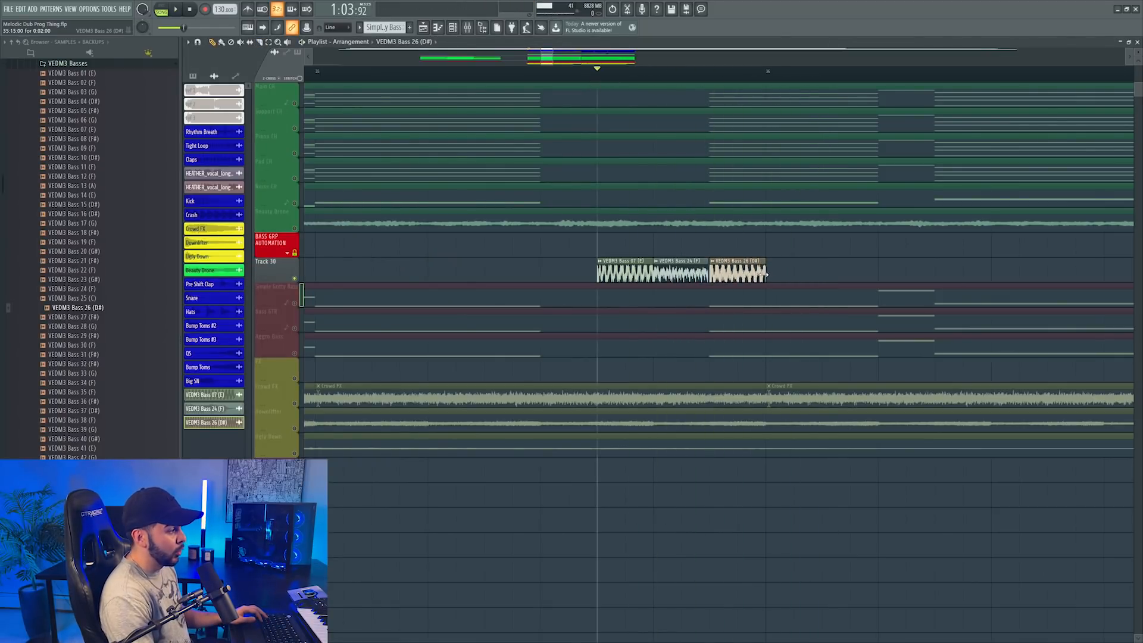
pyautogui.press('space')
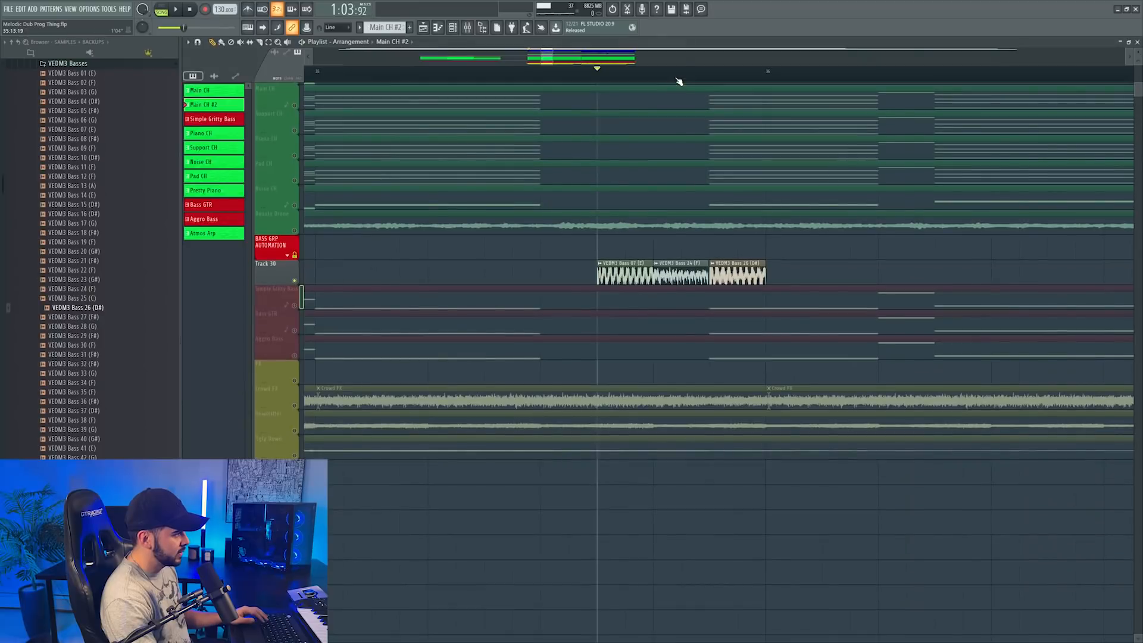
# Step: Unmute the Simple Gritty Bass, Bass GTR and Aggro Bass tracks, mute the Bass 26 clip and audition the bass hits in context
pyautogui.click(678, 82)
pyautogui.scroll(-2, 678, 82)
pyautogui.moveTo(294, 301); pyautogui.dragTo(300, 357)
pyautogui.press('space')
pyautogui.click(634, 70)
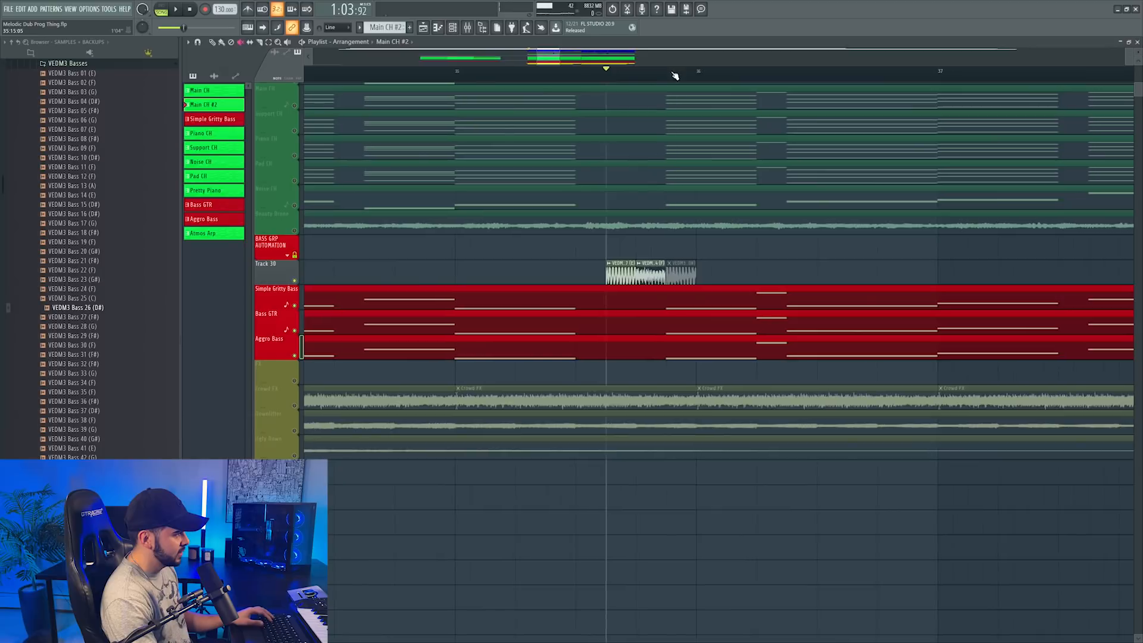
pyautogui.click(667, 70)
pyautogui.scroll(2, 667, 70)
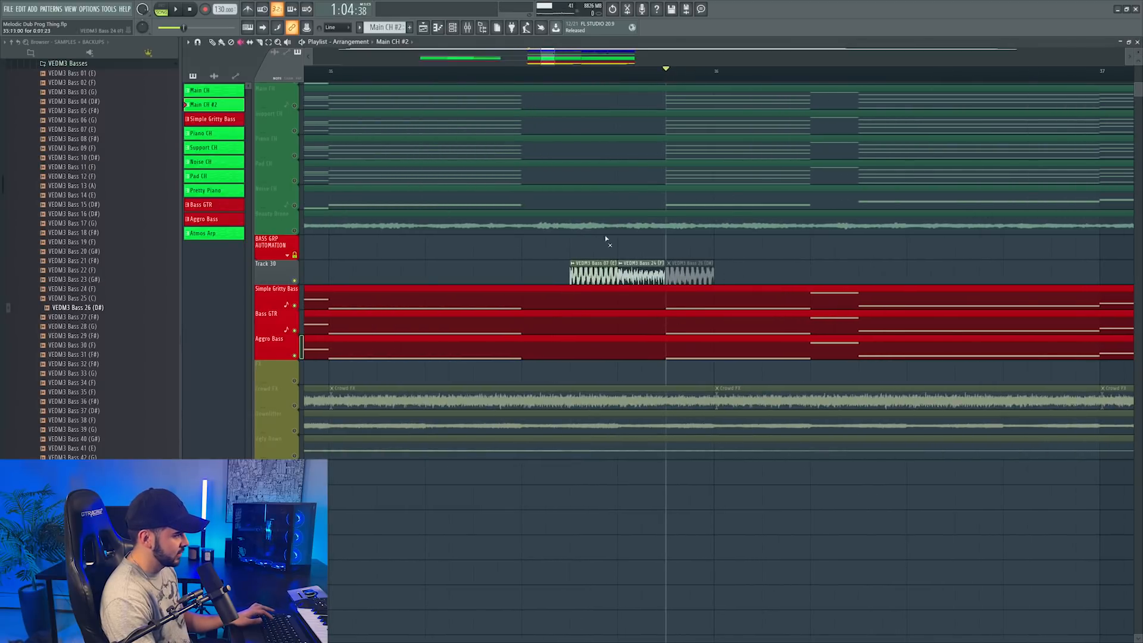
# Step: Delete the VEDM3 Bass 24 (F) clip, move VEDM3 Bass 26 (D#) directly after Bass 07 and play the passage
pyautogui.click(565, 71)
pyautogui.scroll(2, 566, 71)
pyautogui.rightClick(673, 261)
pyautogui.moveTo(768, 265); pyautogui.dragTo(677, 265)
pyautogui.press('space')
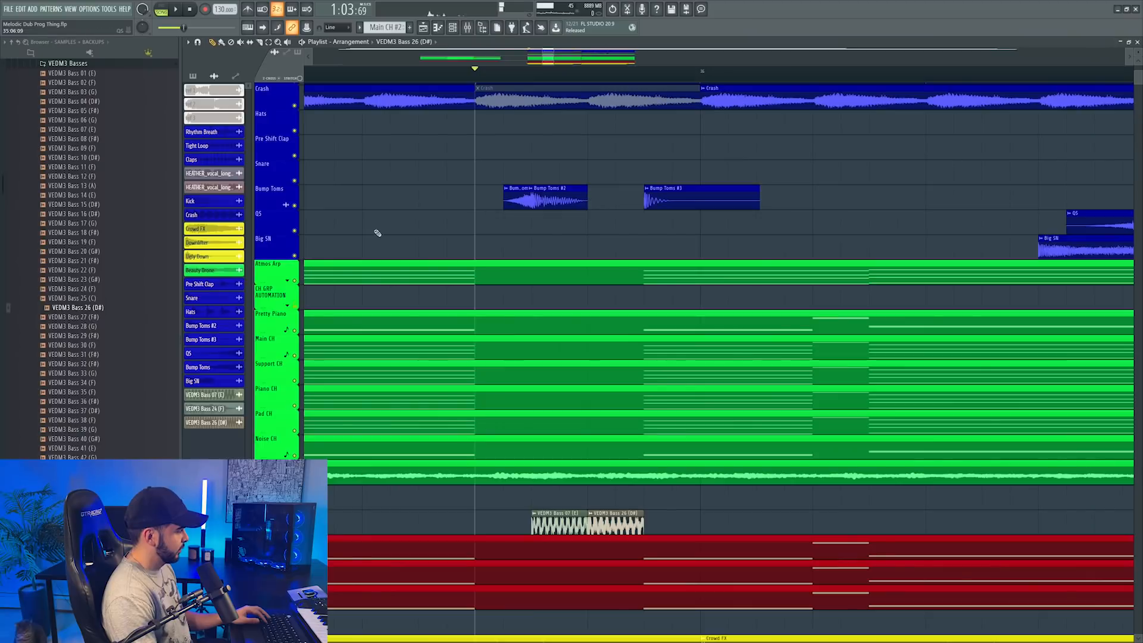
# Step: Find VEDM3 Tom 033 (G) in the VEDM3 Toms folder, place it between the two existing toms and play the fill
pyautogui.scroll(6, 56, 268)
pyautogui.click(64, 290)
pyautogui.click(93, 364)
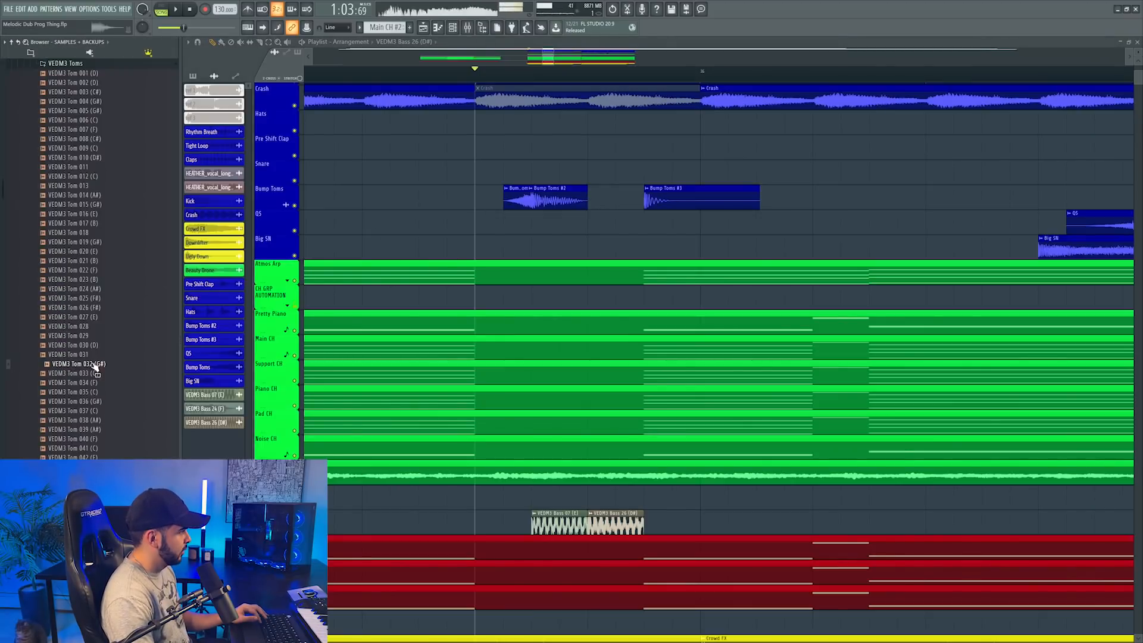
pyautogui.moveTo(96, 374); pyautogui.dragTo(541, 245)
pyautogui.moveTo(541, 244); pyautogui.dragTo(601, 222)
pyautogui.press('space')
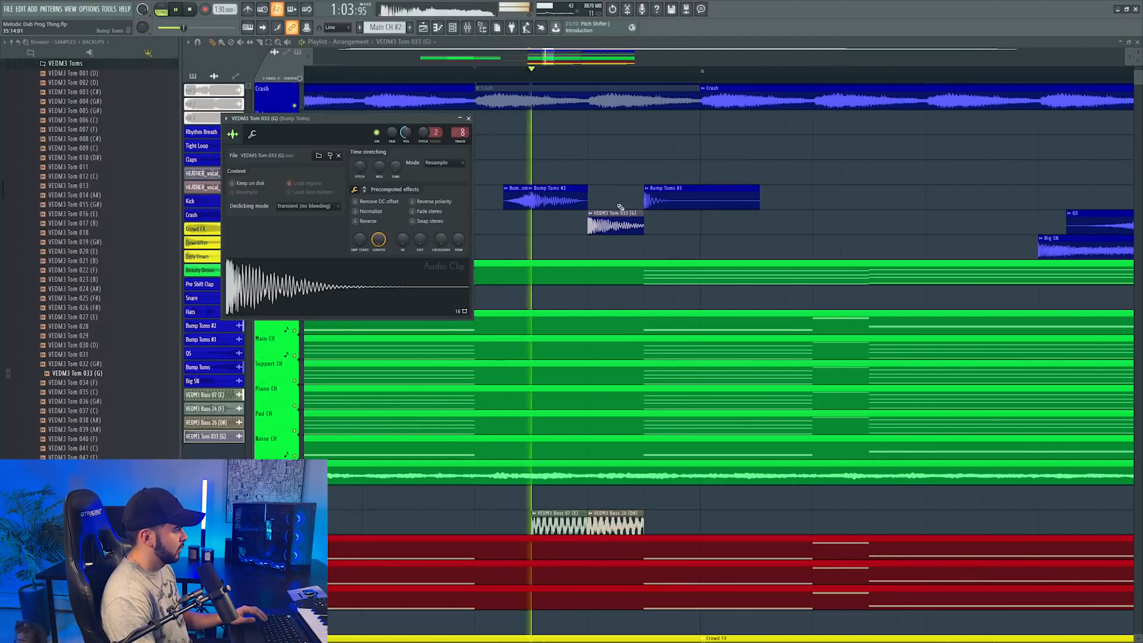
# Step: Set the VEDM3 Tom 033 (G) audio clip's fade out to 100% and play the tom fill
pyautogui.doubleClick(617, 212)
pyautogui.press('space')
pyautogui.press('space')
pyautogui.press('space')
pyautogui.moveTo(418, 240); pyautogui.dragTo(418, 229)
pyautogui.press('space')
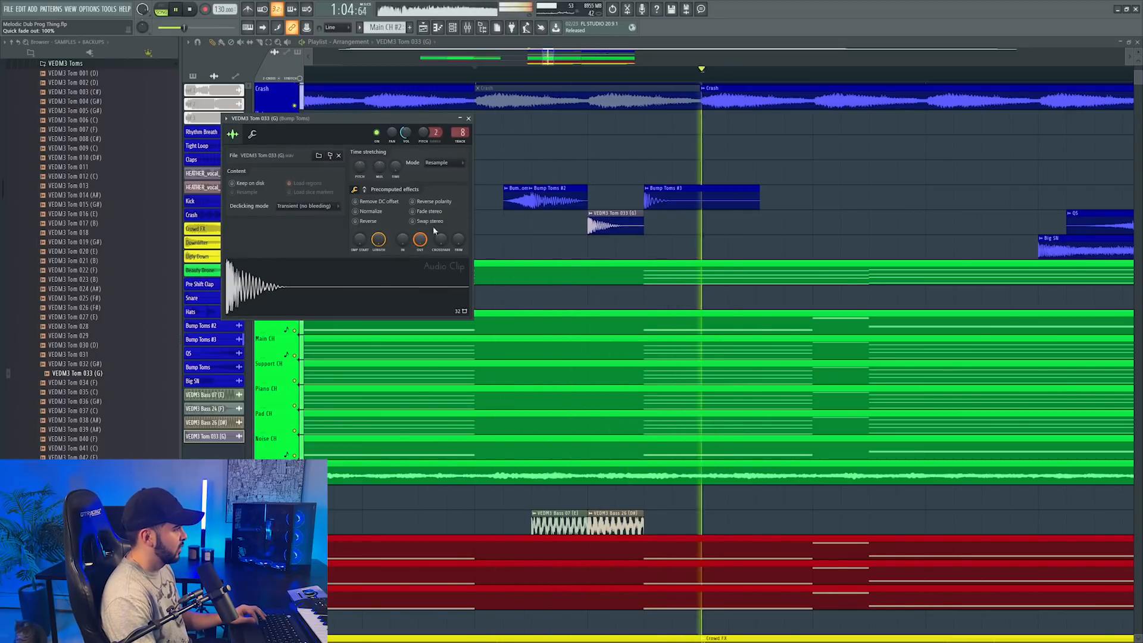
pyautogui.press('space')
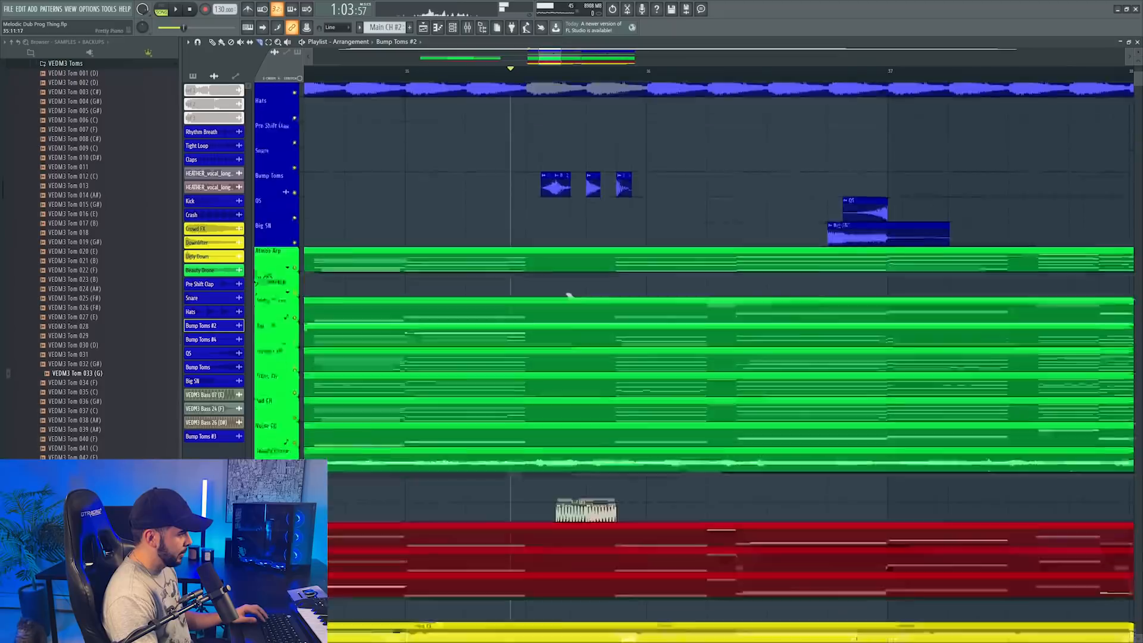
# Step: Remove the end point of the Chord GRP reverb wet-level ramp beneath the tom fill on Track 19
pyautogui.scroll(-2, 567, 296)
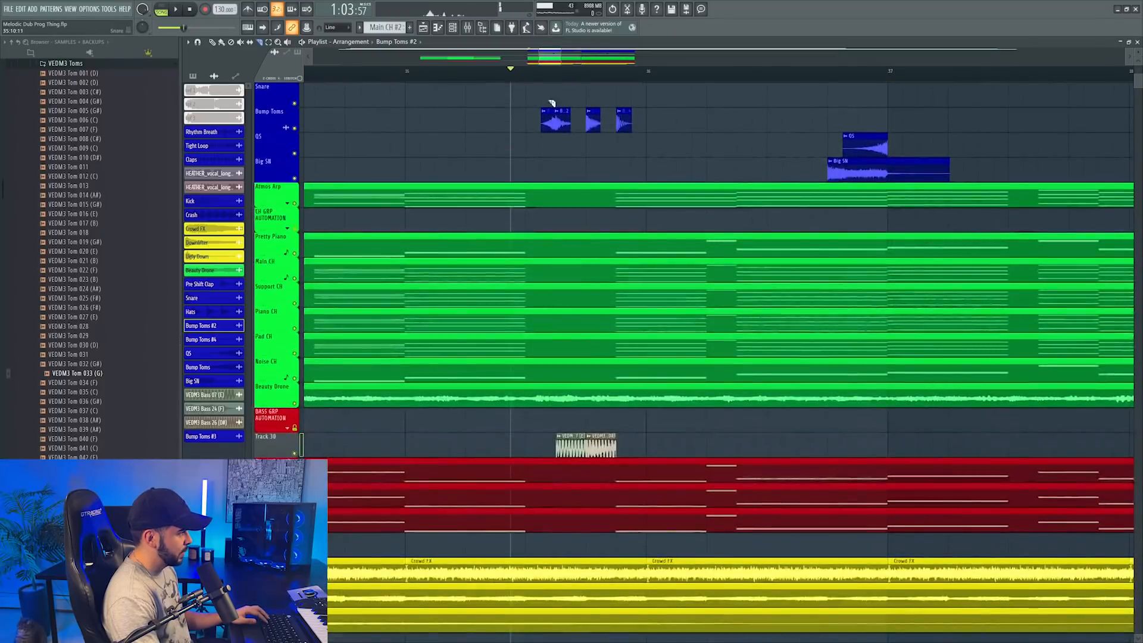
pyautogui.scroll(2, 550, 73)
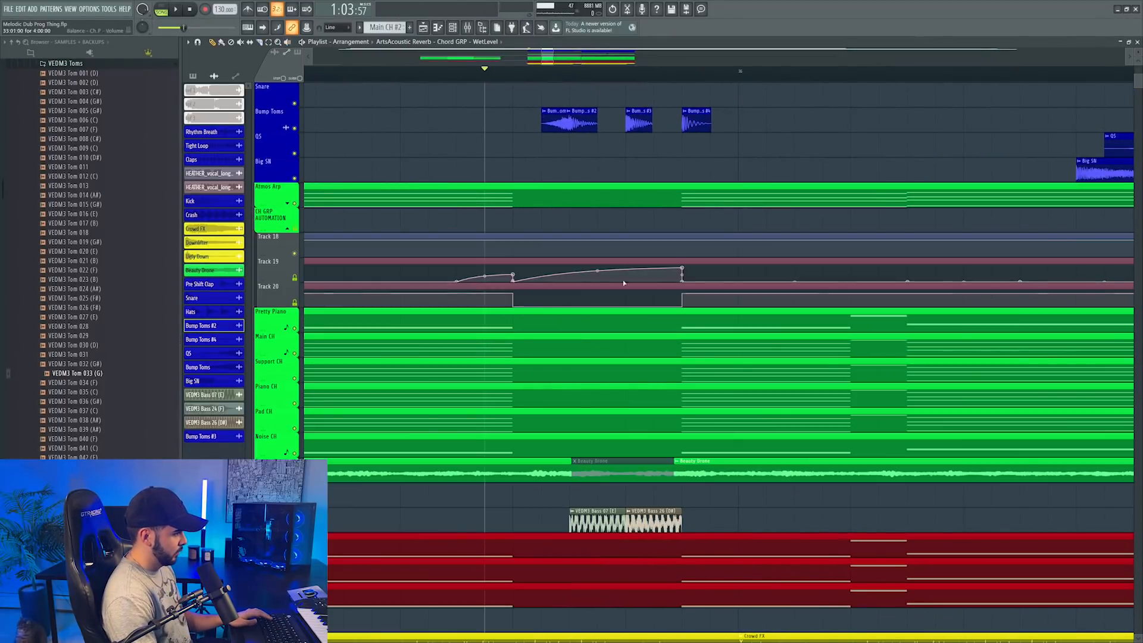
pyautogui.rightClick(682, 269)
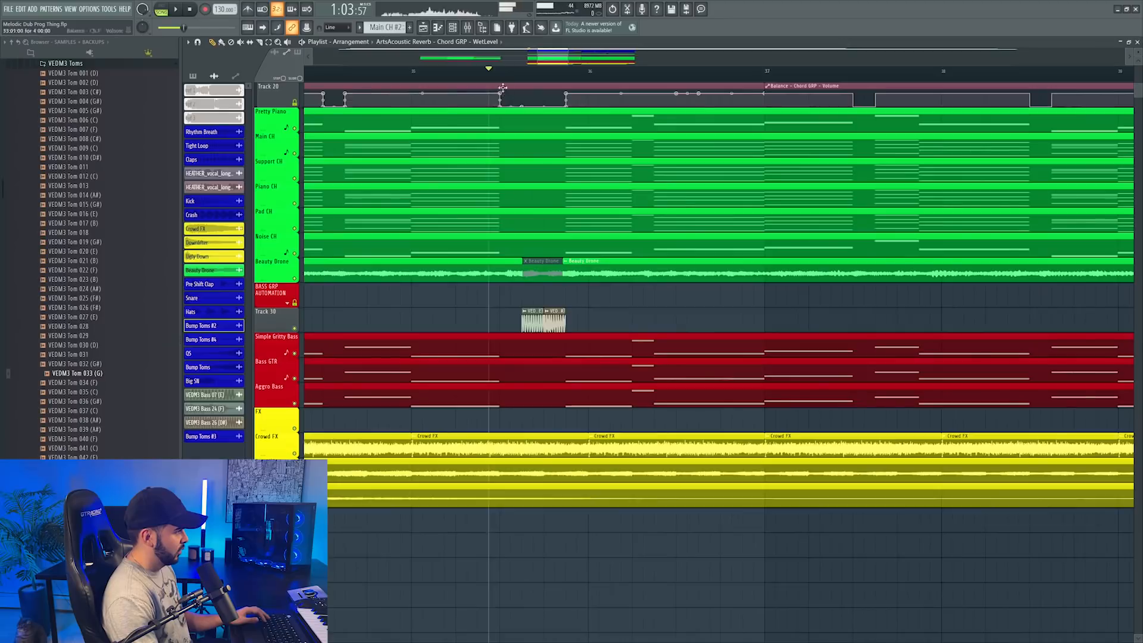
pyautogui.scroll(4, 511, 74)
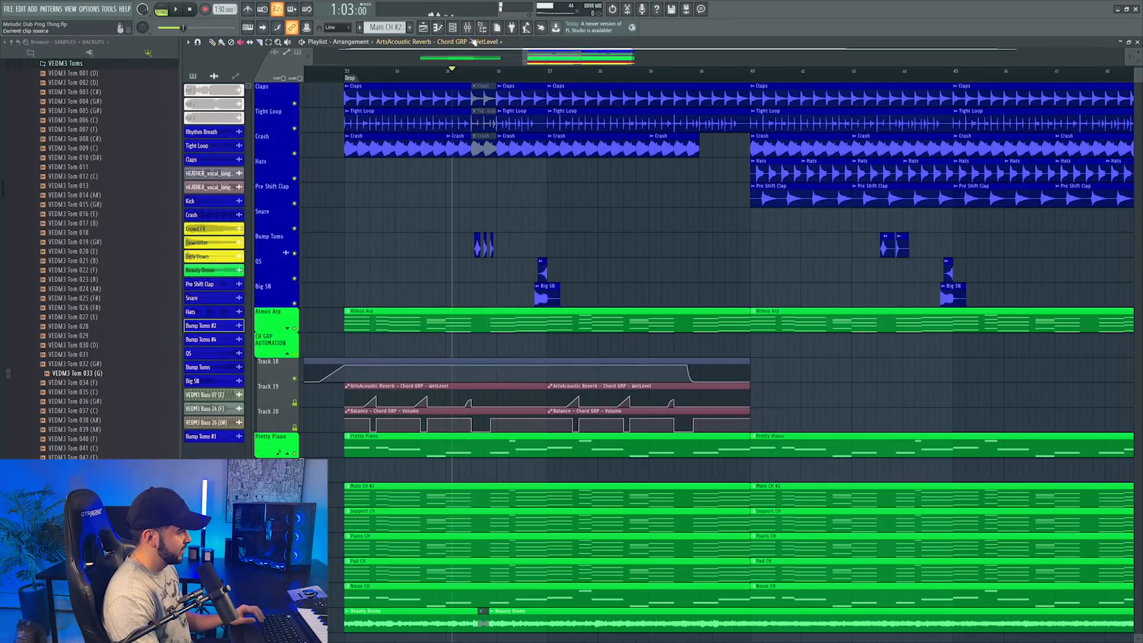
# Step: Create a Balance volume automation clip for Pretty Piano GRP and shape it with the Chord GRP volume dips beneath the Pretty Piano track
pyautogui.doubleClick(354, 78)
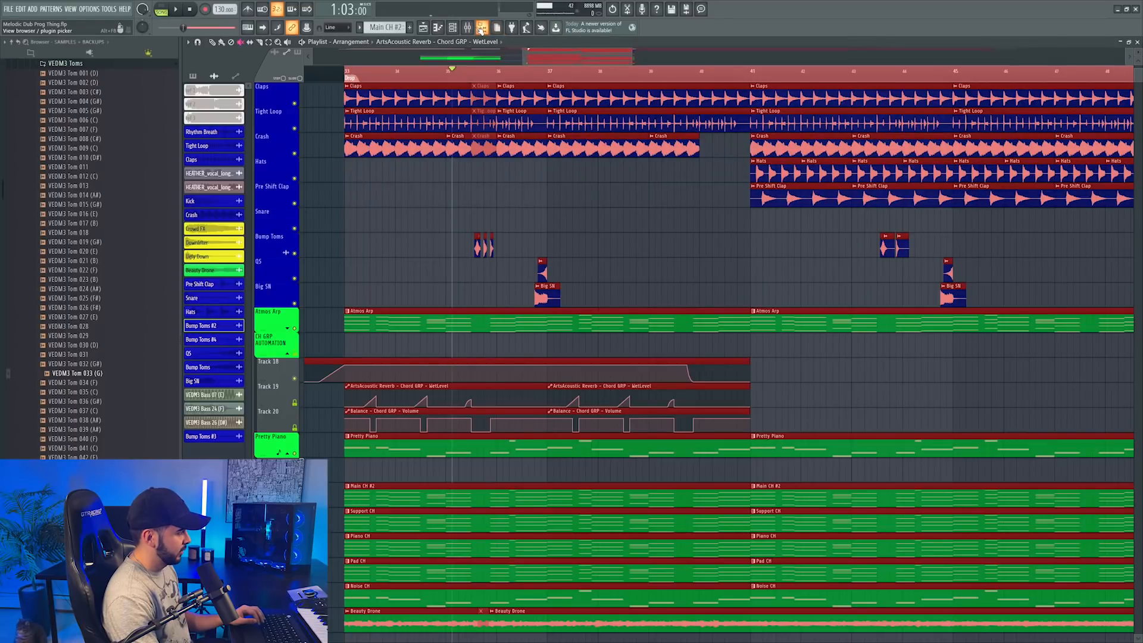
pyautogui.click(475, 29)
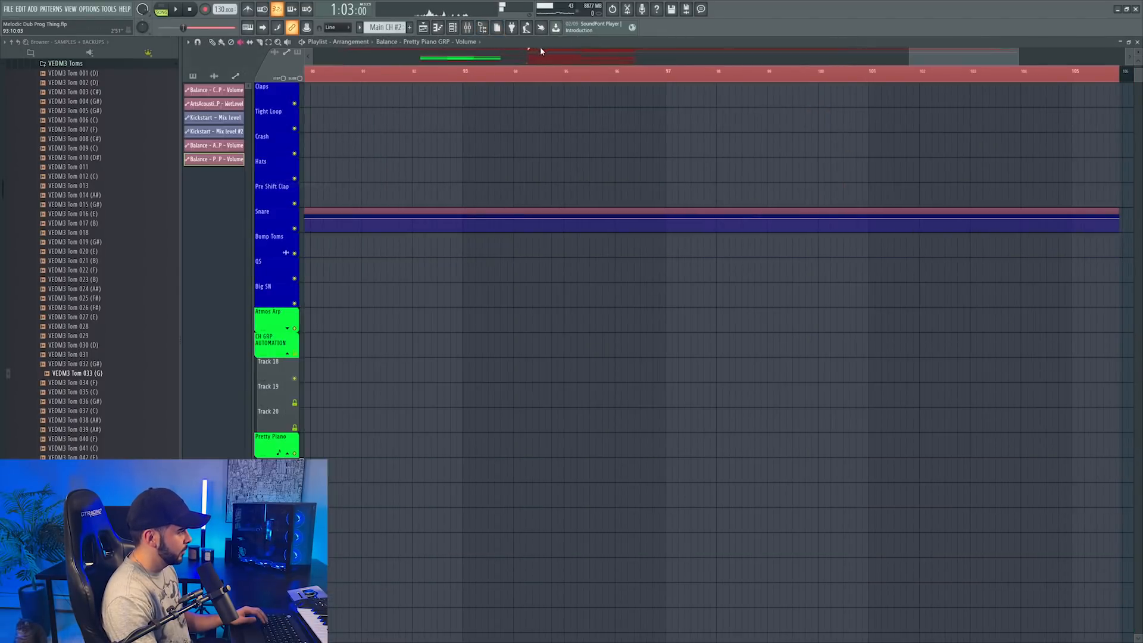
pyautogui.scroll(-6, 549, 78)
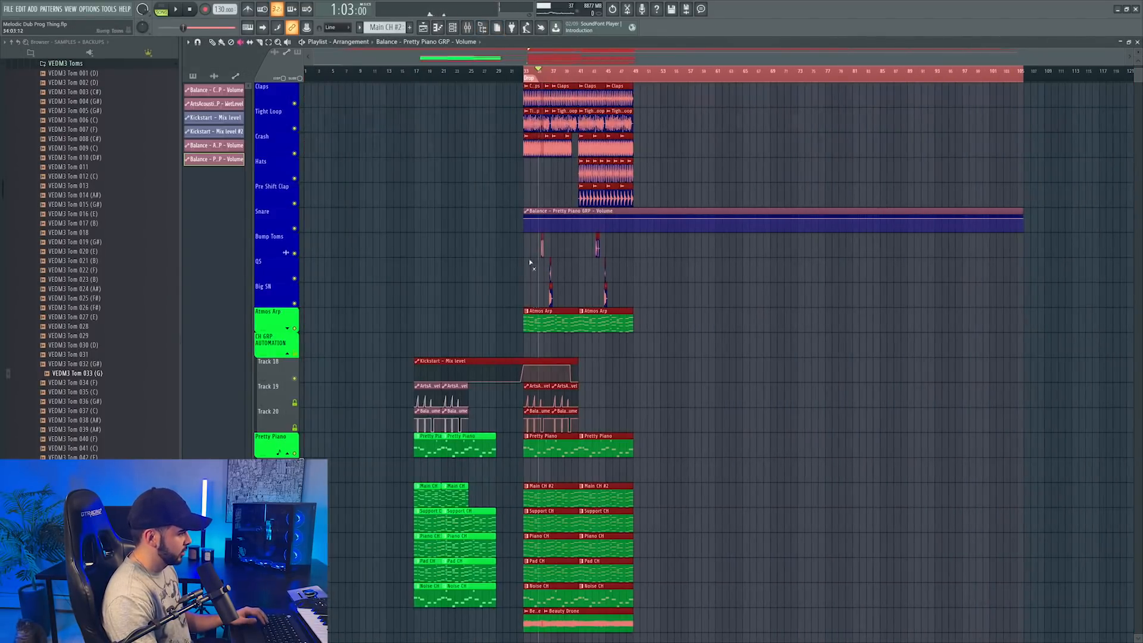
pyautogui.scroll(5, 544, 406)
pyautogui.click(505, 411)
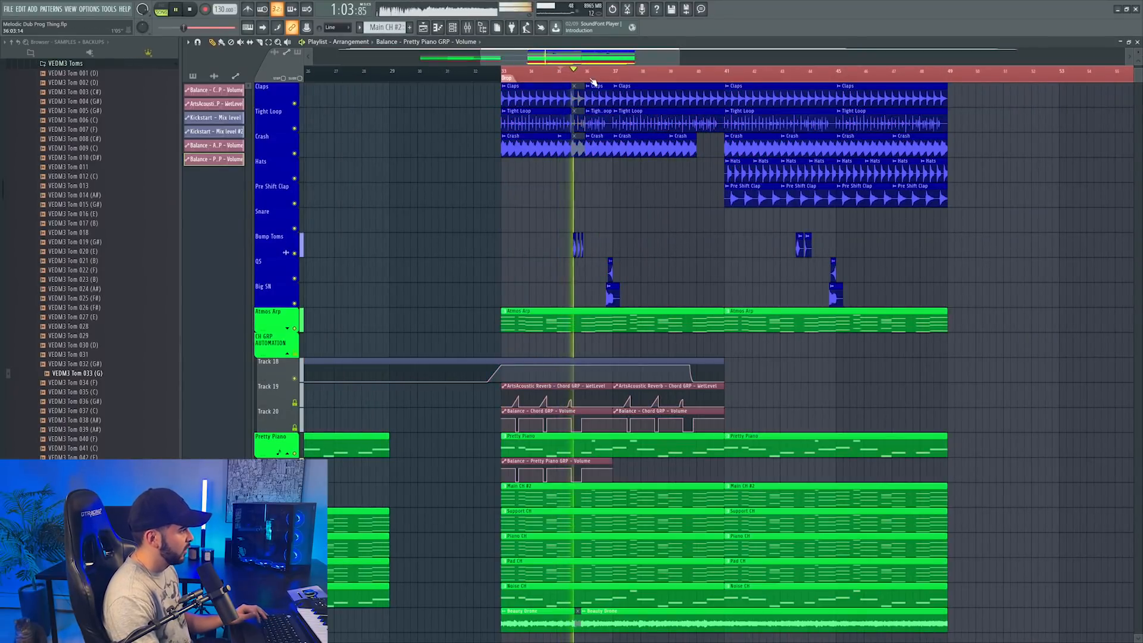
# Step: Mute the Crowd FX, Downlifter and Ugly Down slices above the bass hits' gap and play the passage from just before the fill
pyautogui.scroll(3, 589, 81)
pyautogui.scroll(2, 539, 80)
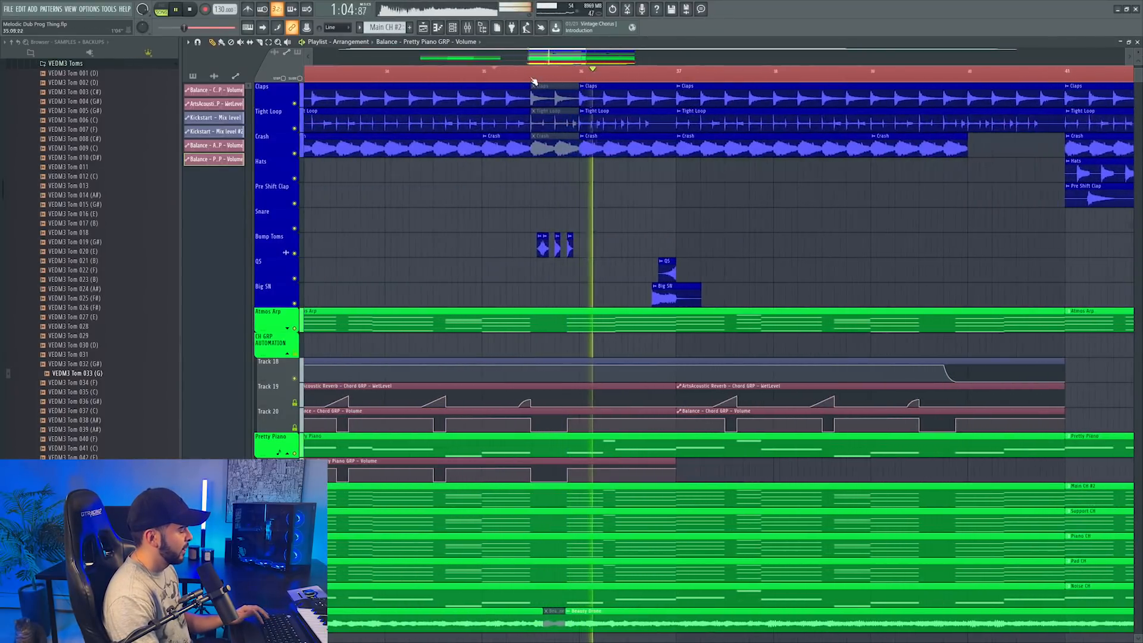
pyautogui.scroll(2, 535, 79)
pyautogui.scroll(1, 534, 79)
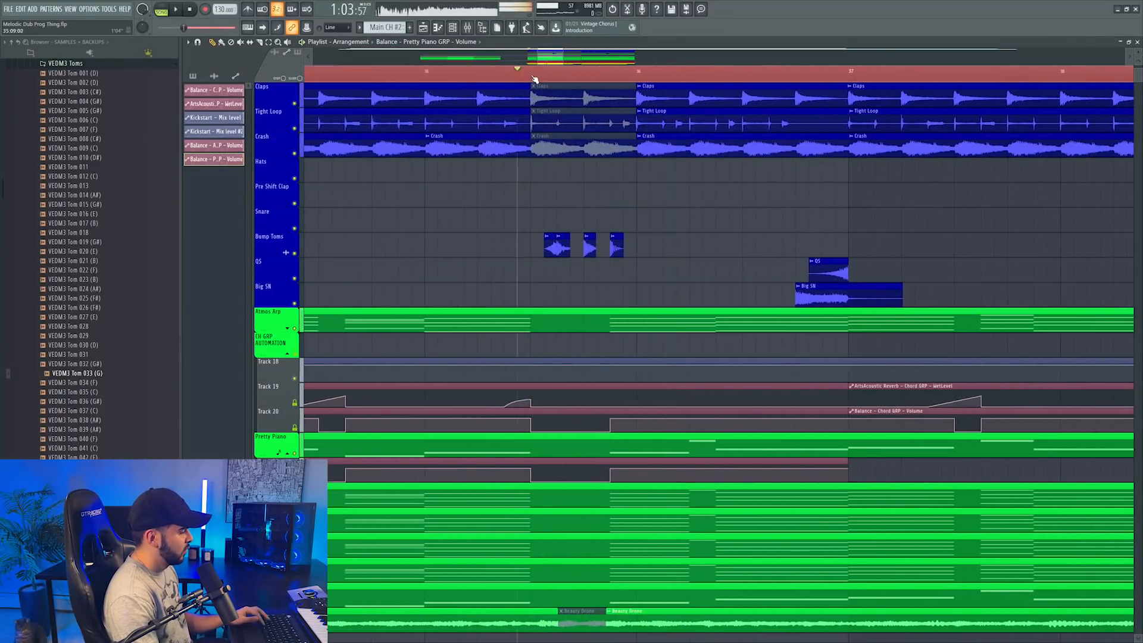
pyautogui.click(534, 79)
pyautogui.scroll(-4, 535, 79)
pyautogui.scroll(3, 537, 79)
pyautogui.scroll(-3, 602, 181)
pyautogui.scroll(-4, 606, 185)
pyautogui.press('space')
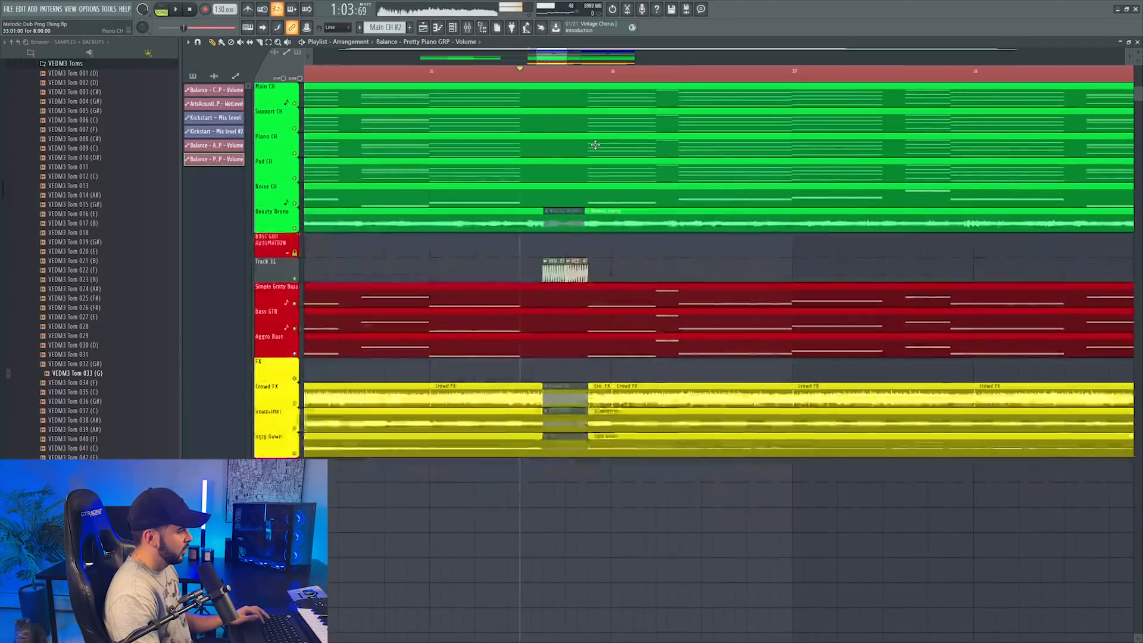
# Step: Load OTT and Kickstart on the VEDM3 Bass 07 (E) mixer channel
pyautogui.click(474, 34)
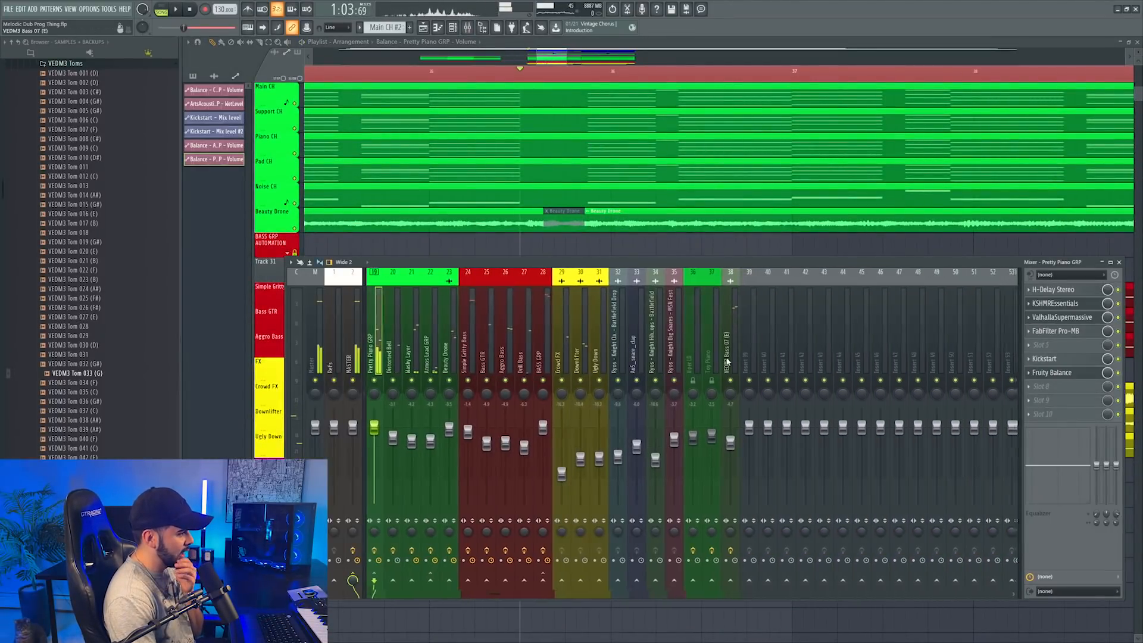
pyautogui.click(1057, 292)
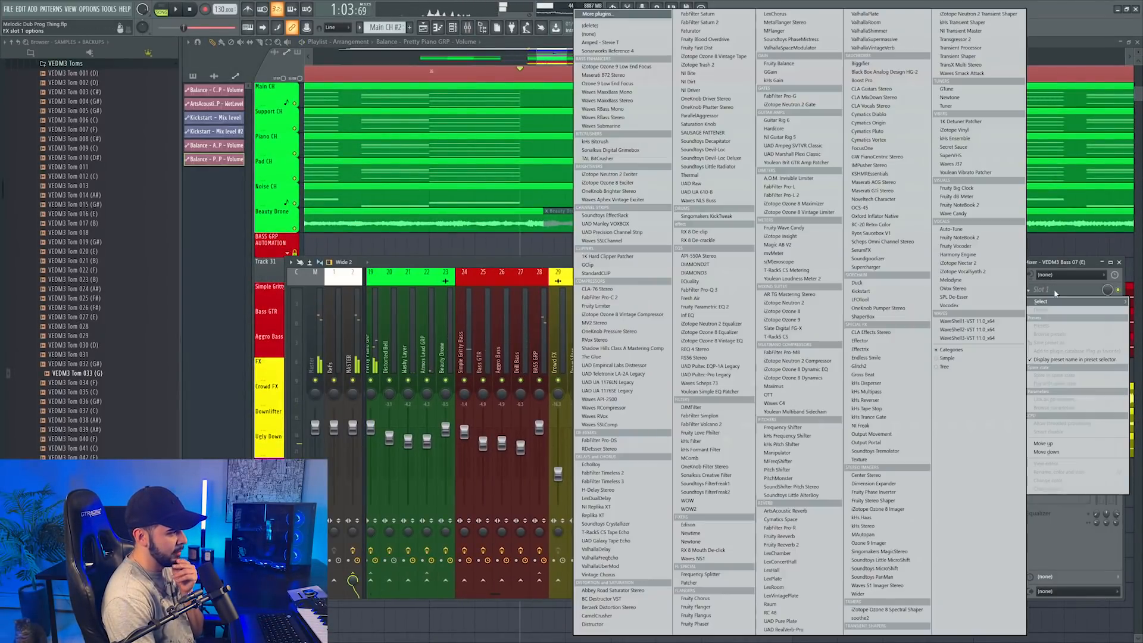
pyautogui.click(784, 395)
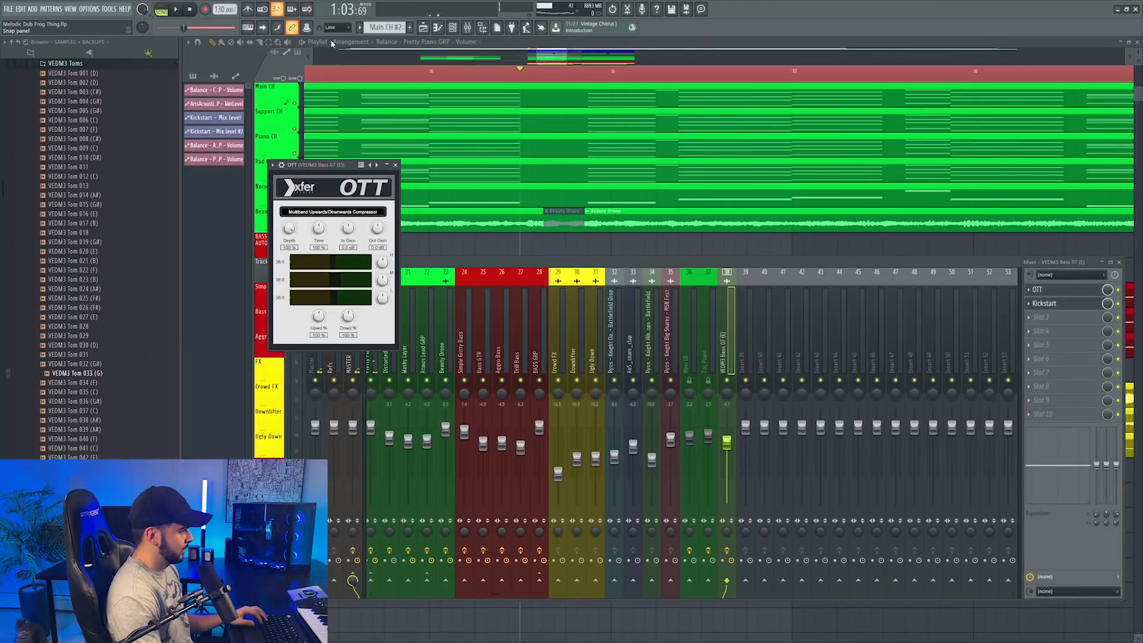
pyautogui.moveTo(333, 165); pyautogui.dragTo(451, 198)
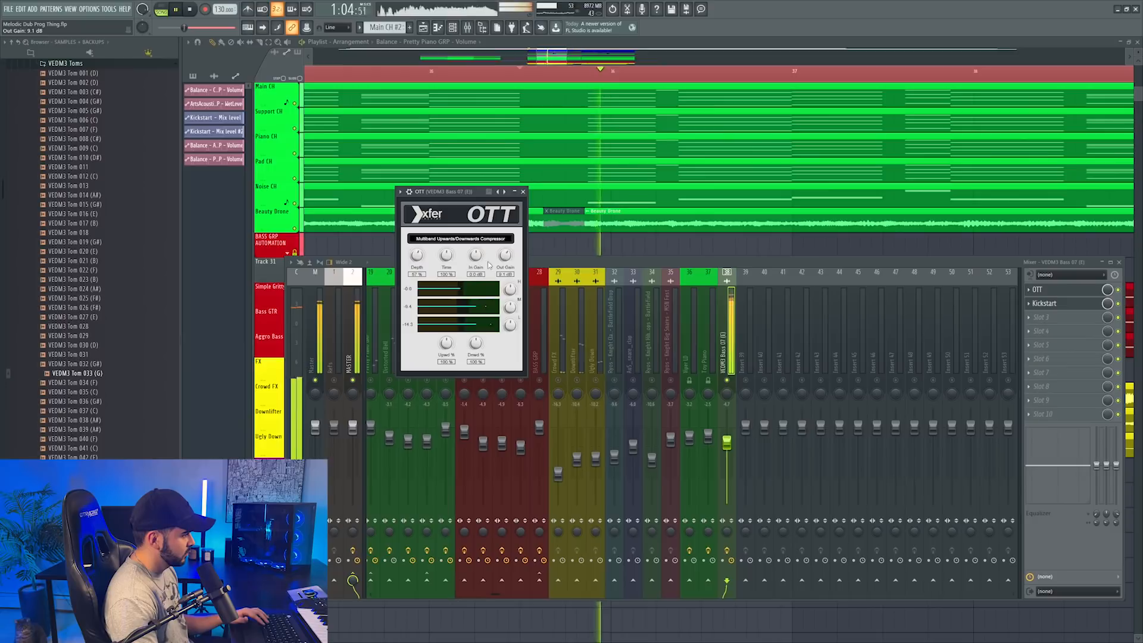
# Step: Set OTT's depth to 44% and output gain to 2.4 dB while playing the bass hits, and open Kickstart's settings
pyautogui.press('space')
pyautogui.press('space')
pyautogui.press('space')
pyautogui.moveTo(505, 256); pyautogui.dragTo(505, 268)
pyautogui.press('space')
pyautogui.press('space')
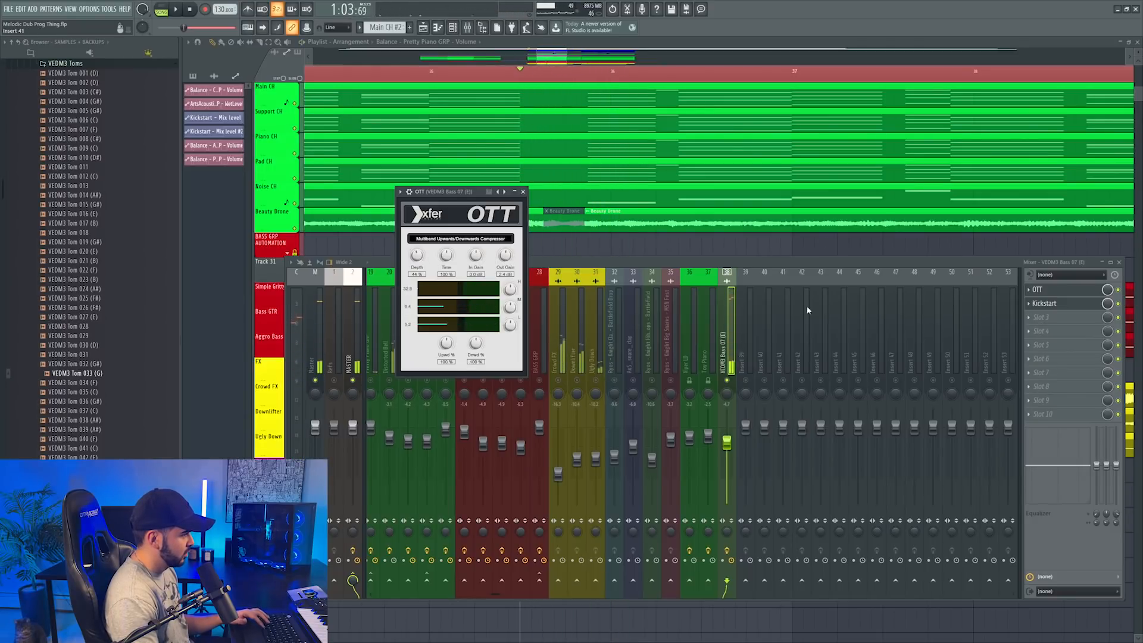
pyautogui.click(1039, 304)
pyautogui.click(437, 267)
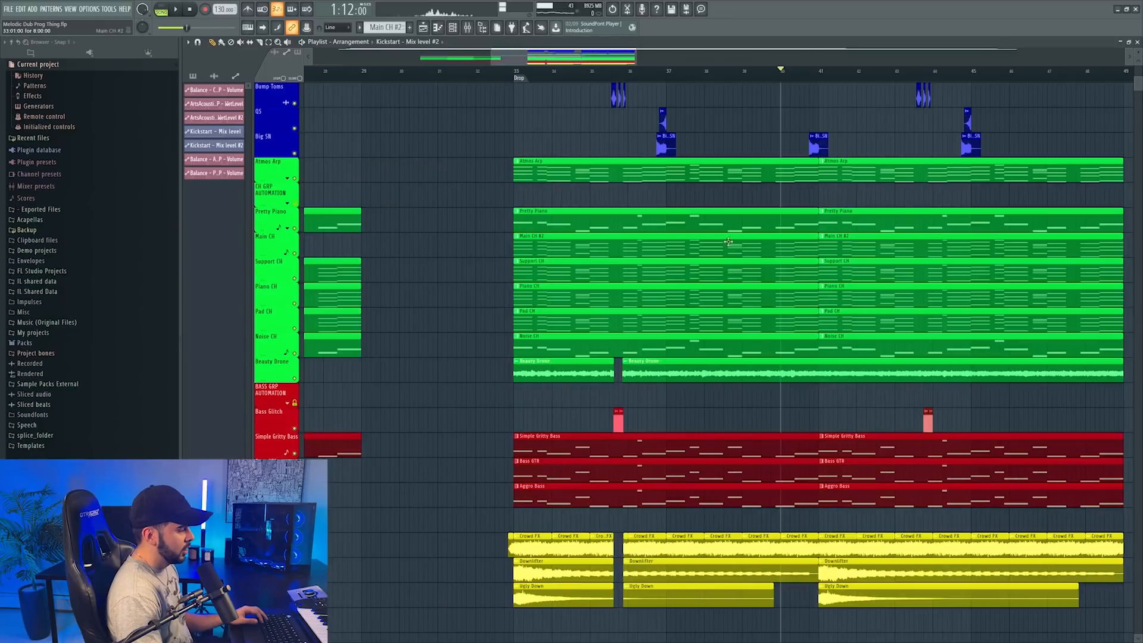
# Step: Load FabFilter Simplon on the MASTER channel and automate its Filter 2 frequency over bars 33–49, rising in the drum gap before bar 41
pyautogui.scroll(5, 481, 119)
pyautogui.scroll(-5, 499, 63)
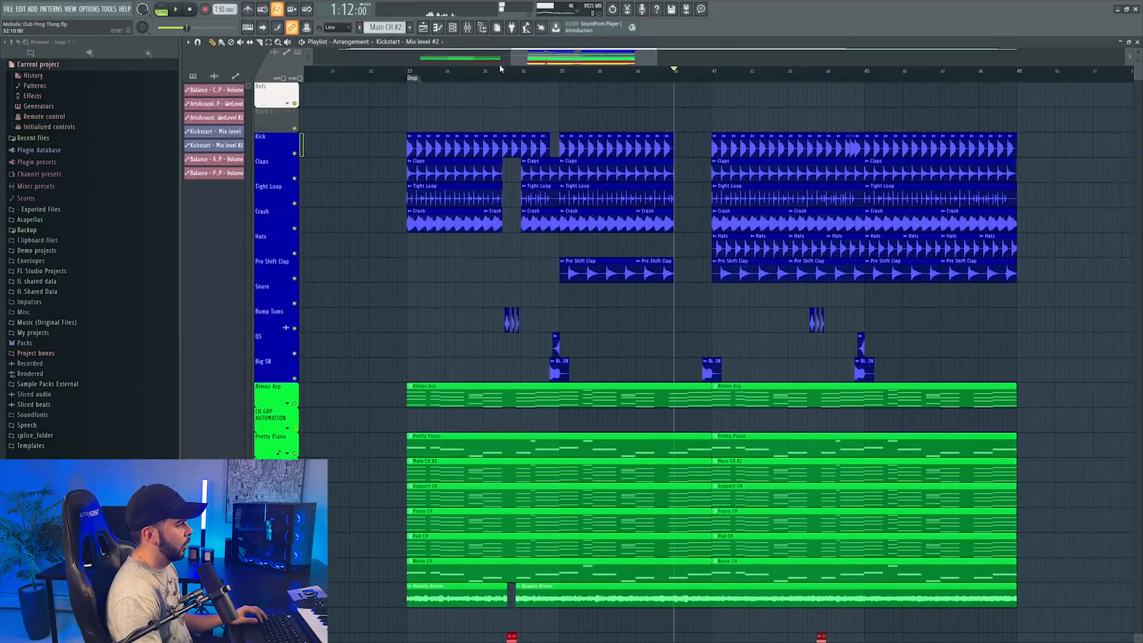
pyautogui.click(507, 71)
pyautogui.moveTo(507, 72); pyautogui.dragTo(887, 75)
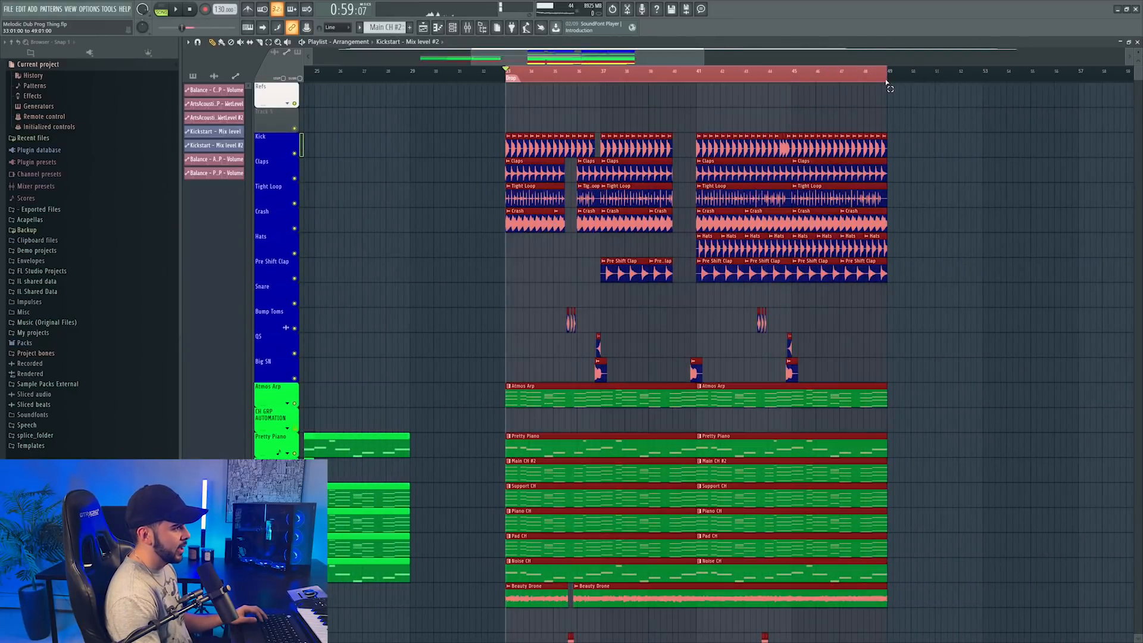
pyautogui.click(469, 28)
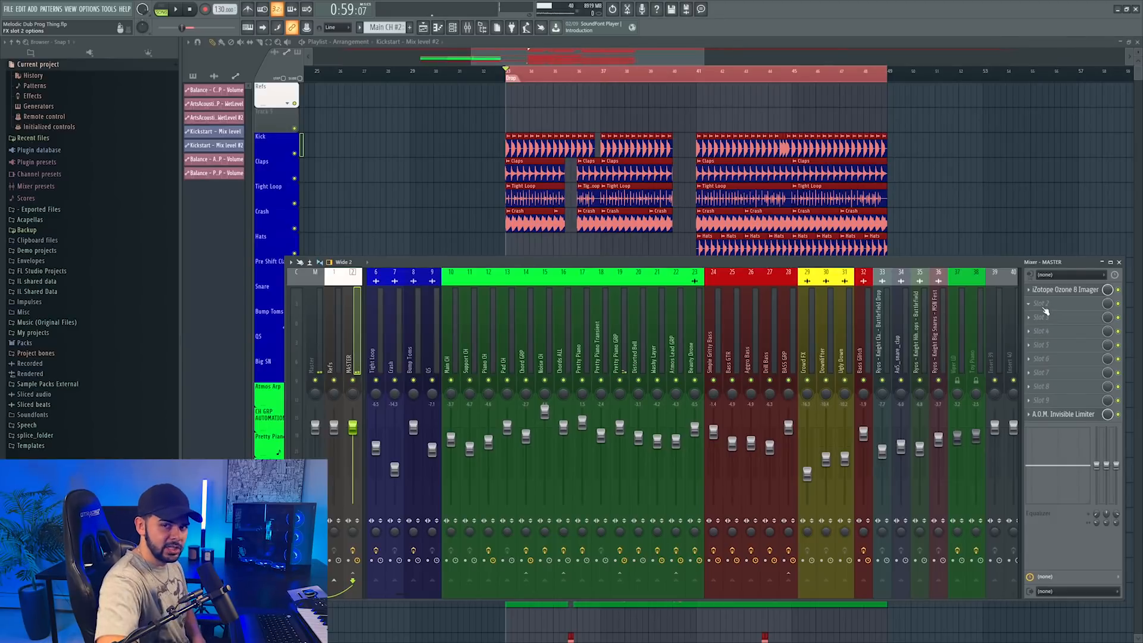
pyautogui.click(1030, 303)
pyautogui.click(715, 416)
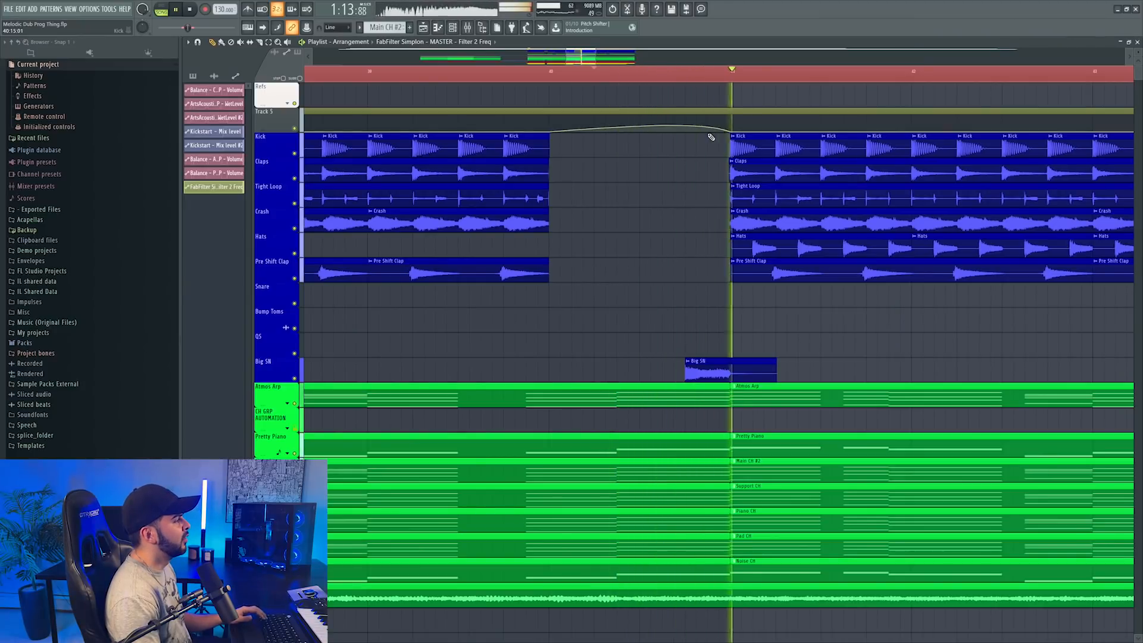
# Step: Play the drum gap before bar 41 repeatedly to check the master filter sweep
pyautogui.hscroll(1, 652, 80)
pyautogui.click(629, 73)
pyautogui.click(607, 74)
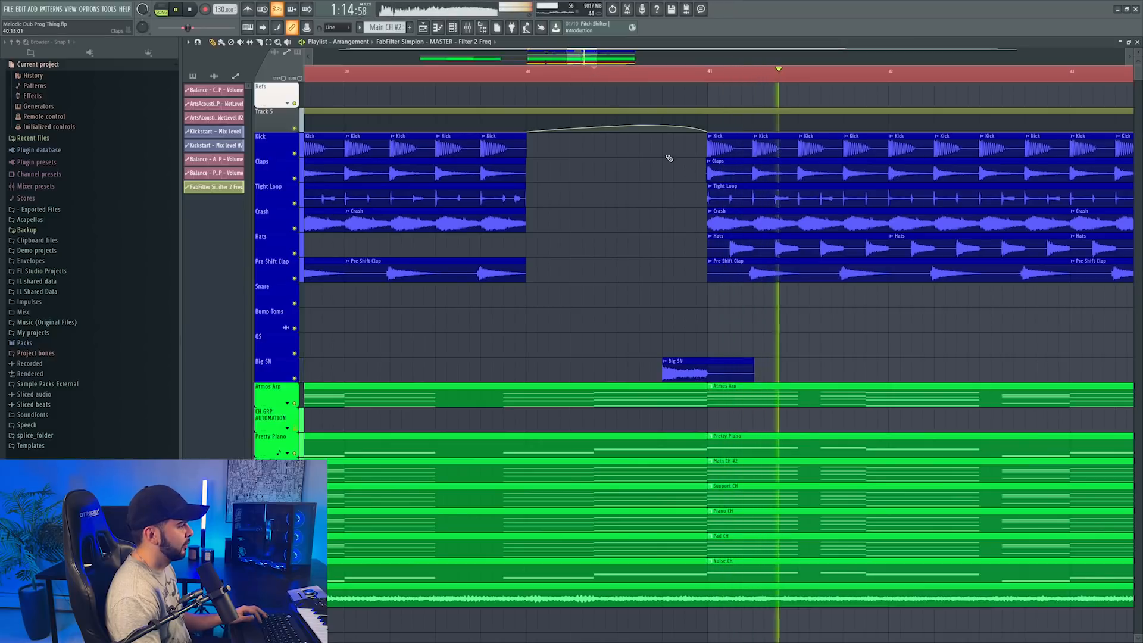
pyautogui.click(589, 72)
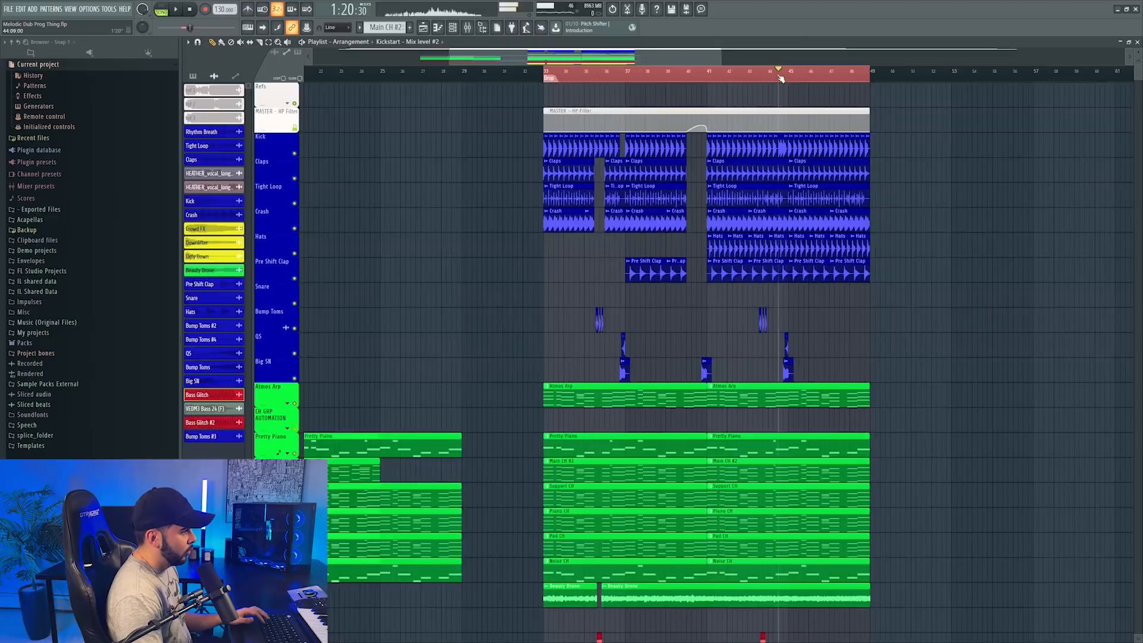
# Step: Copy the kick fill from bar 44 into the empty kick gap at bar 36 and play the passage
pyautogui.scroll(5, 777, 78)
pyautogui.moveTo(526, 57); pyautogui.dragTo(468, 68)
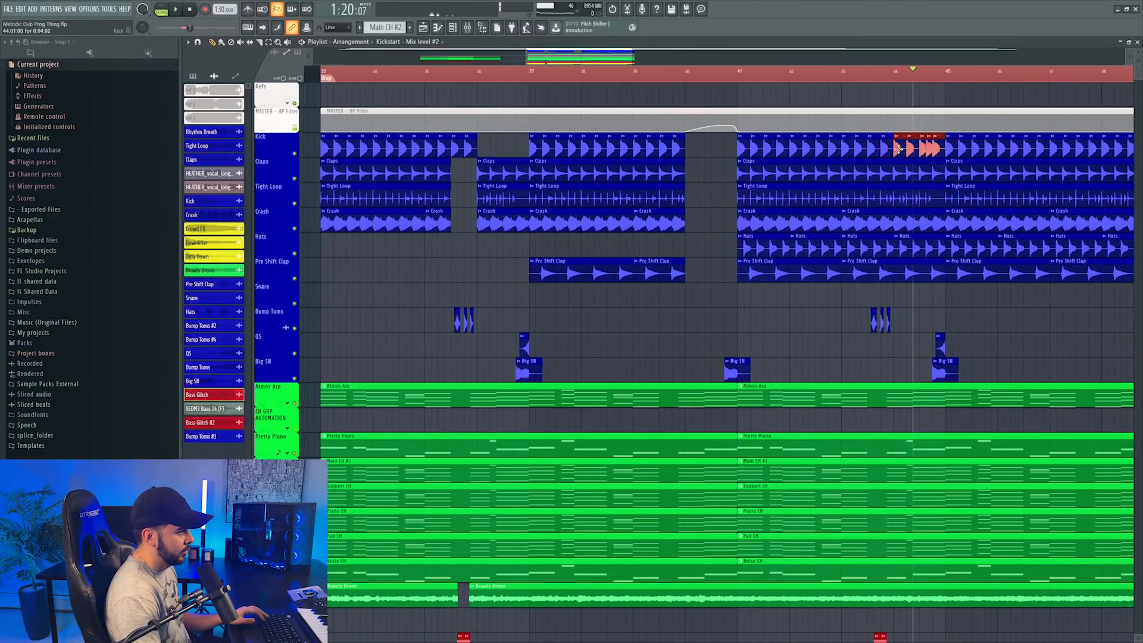
pyautogui.moveTo(895, 149); pyautogui.dragTo(496, 160)
pyautogui.click(470, 77)
pyautogui.press('space')
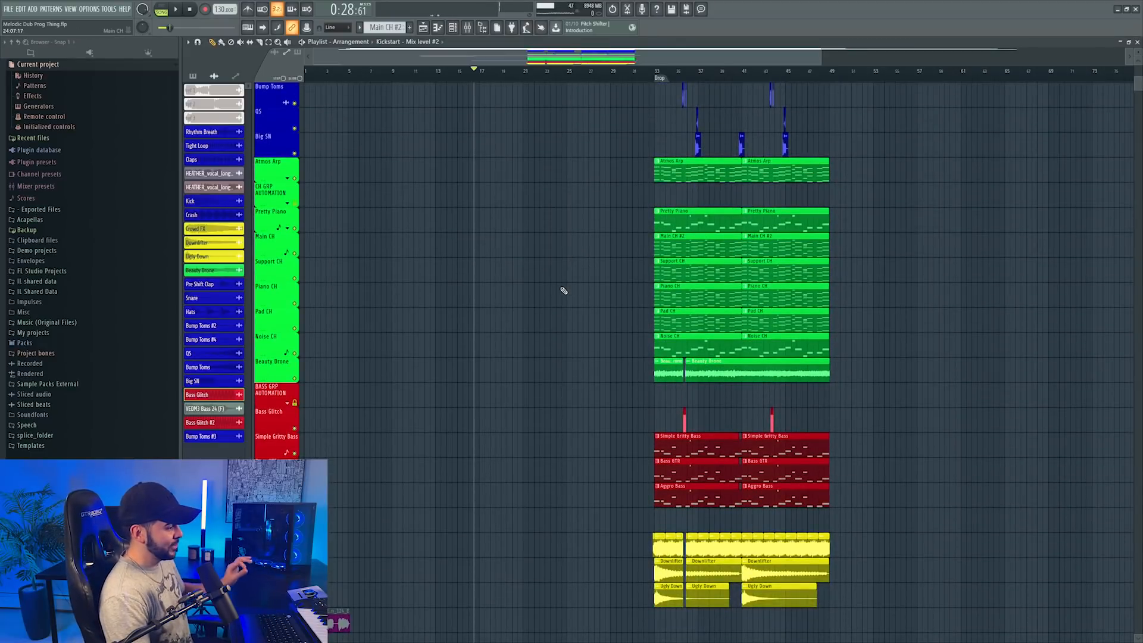
pyautogui.scroll(4, 782, 204)
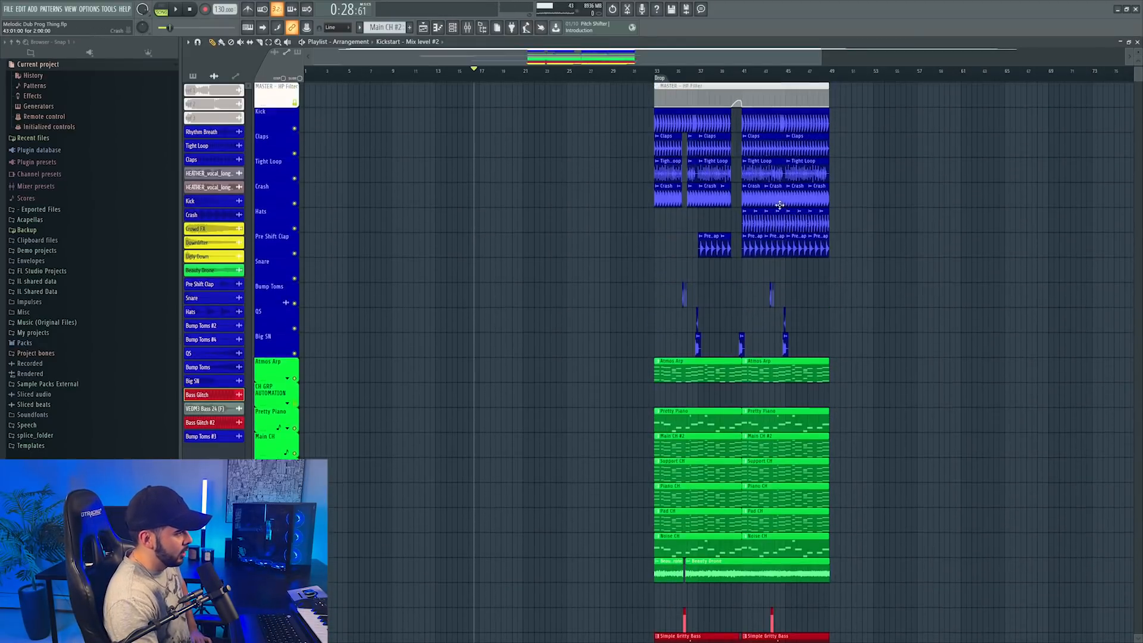
pyautogui.scroll(1, 793, 237)
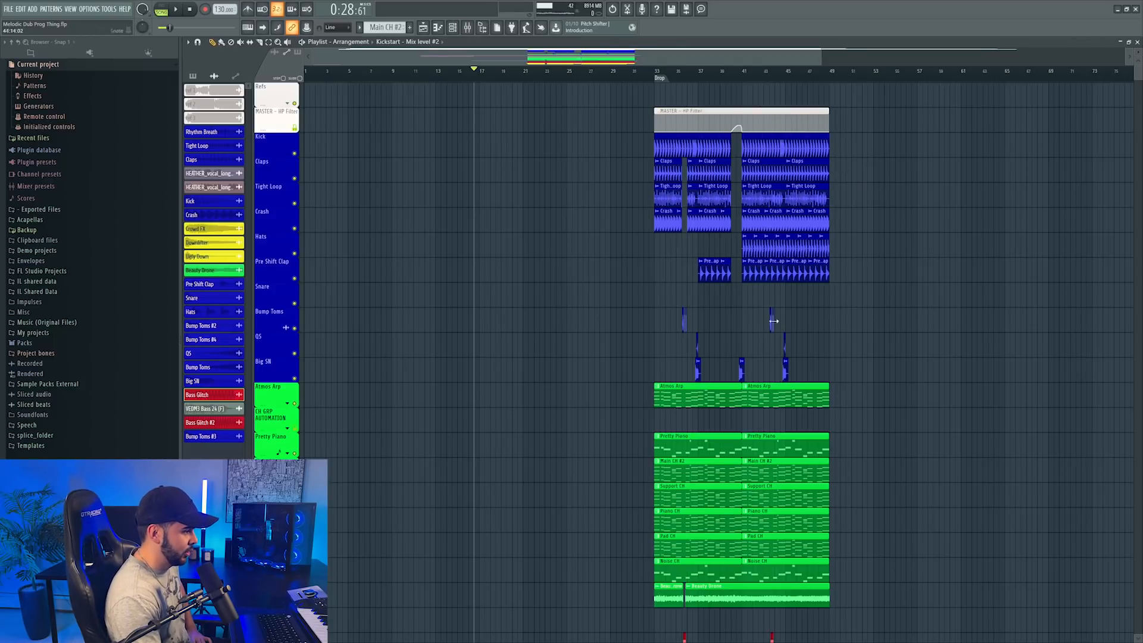
pyautogui.scroll(-5, 799, 281)
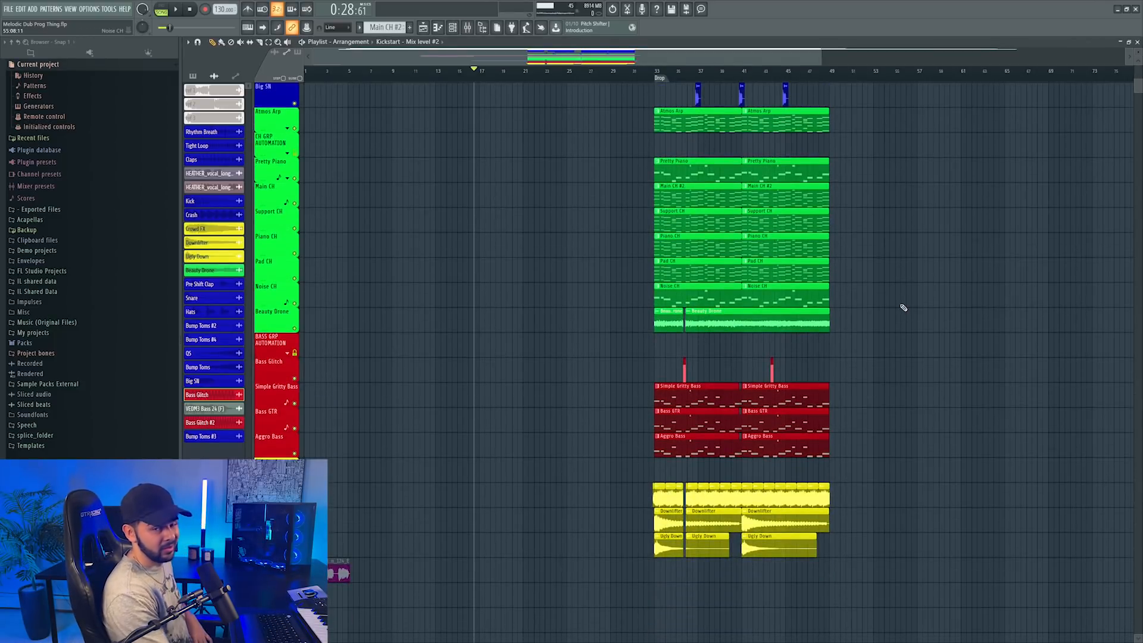
pyautogui.scroll(5, 659, 205)
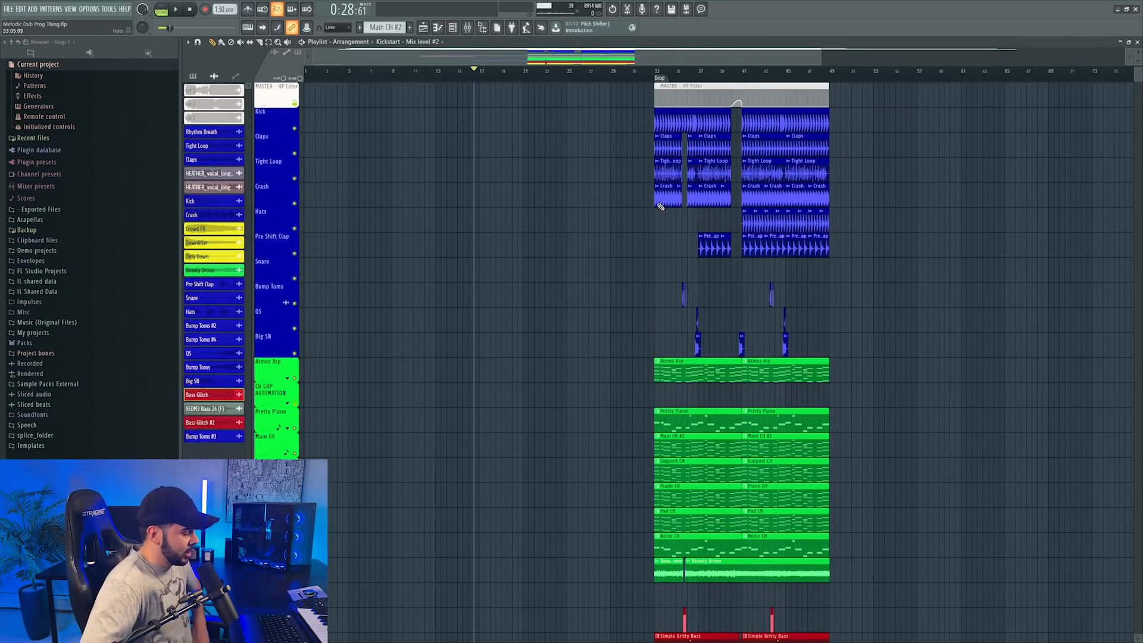
pyautogui.scroll(-5, 602, 173)
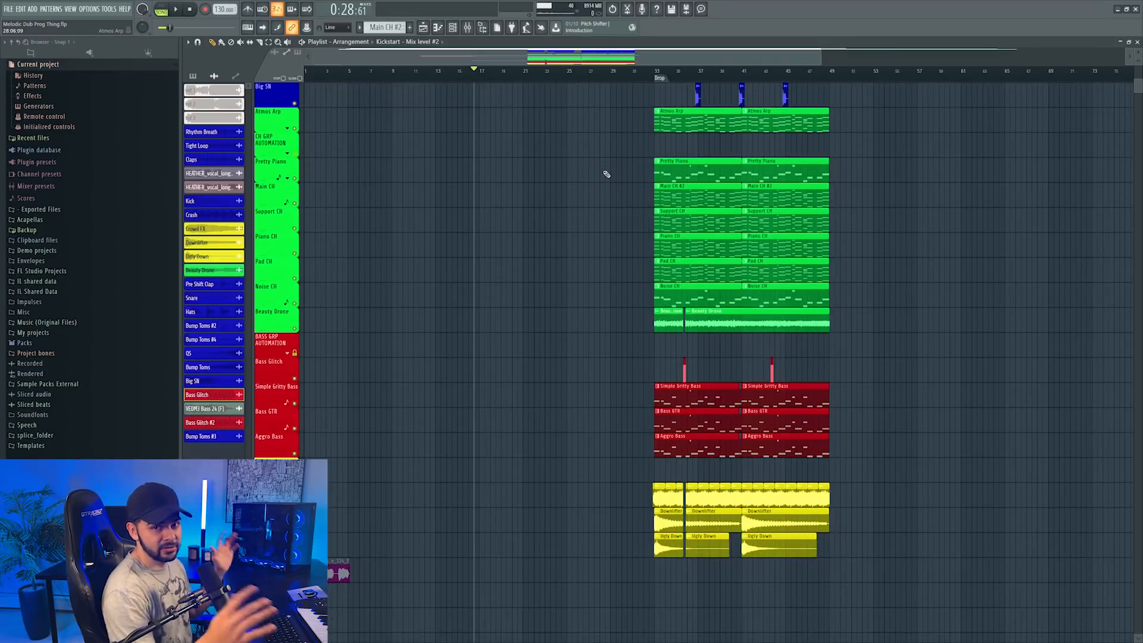
pyautogui.scroll(5, 606, 174)
# Step: Copy the Atmos Arp with its volume automation and the chord group's reverb and volume automation clips into bars 17–33 before the drop
pyautogui.click(655, 74)
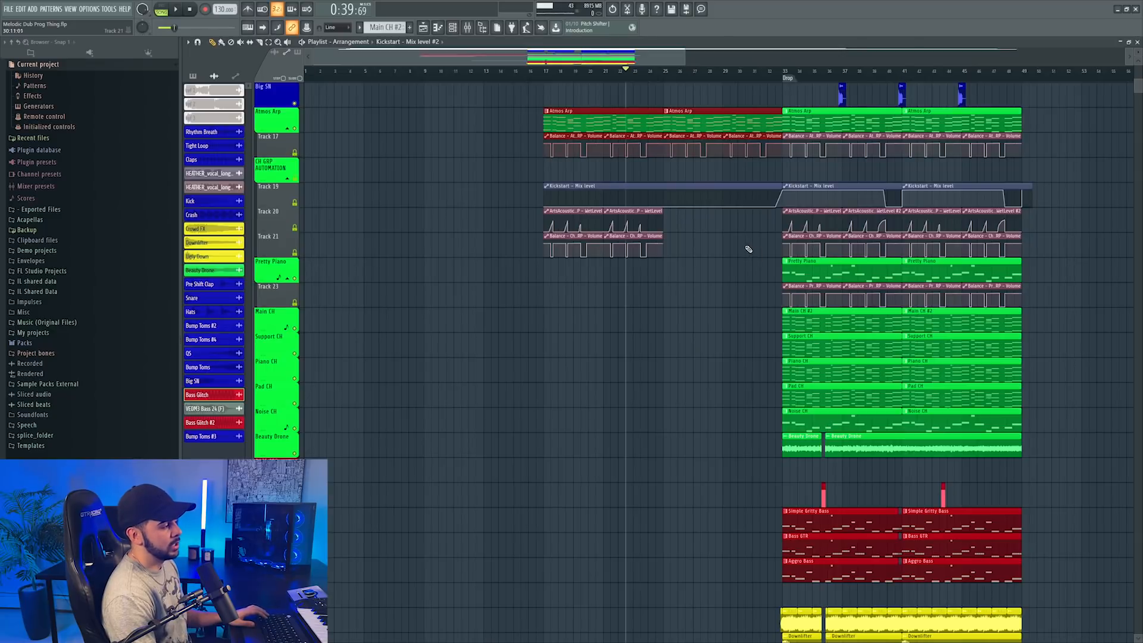
pyautogui.moveTo(744, 222); pyautogui.dragTo(882, 249)
pyautogui.moveTo(821, 212); pyautogui.dragTo(701, 207)
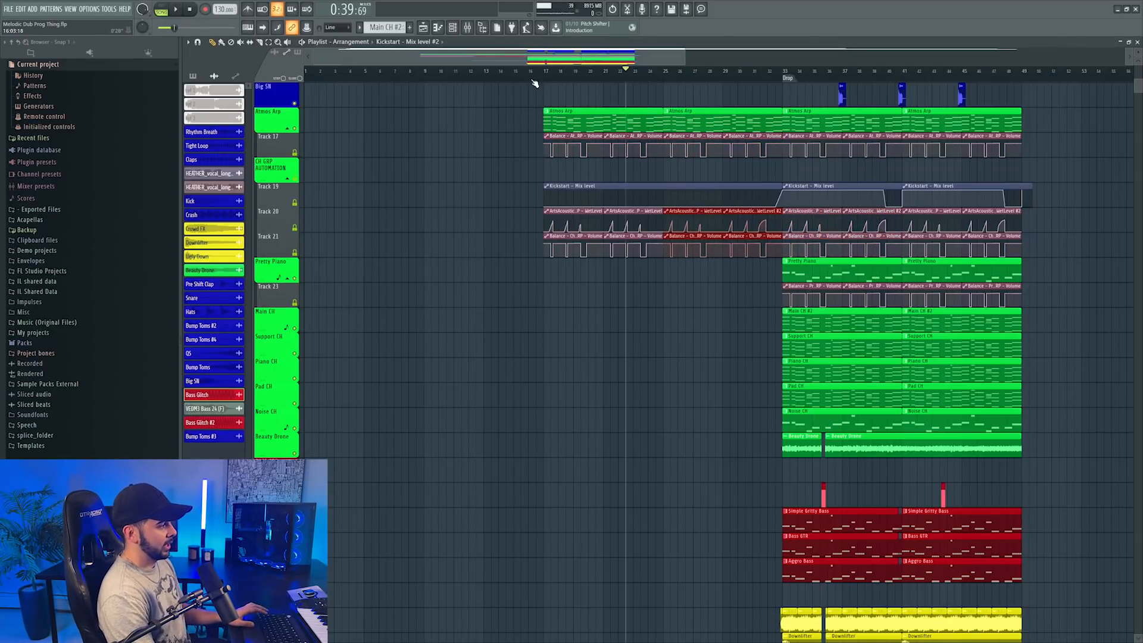
# Step: Copy the Main, Support, Piano, Pad and Noise CH patterns and the Beauty Drone from the drop into bars 17–33
pyautogui.moveTo(534, 84); pyautogui.dragTo(632, 256)
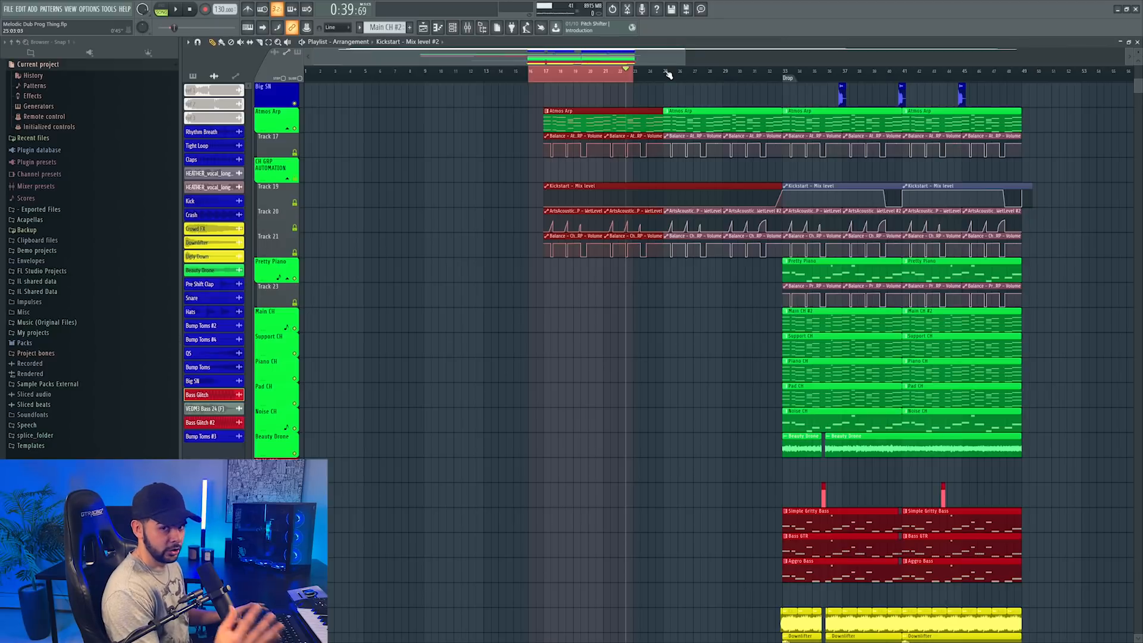
pyautogui.moveTo(651, 255); pyautogui.dragTo(1059, 395)
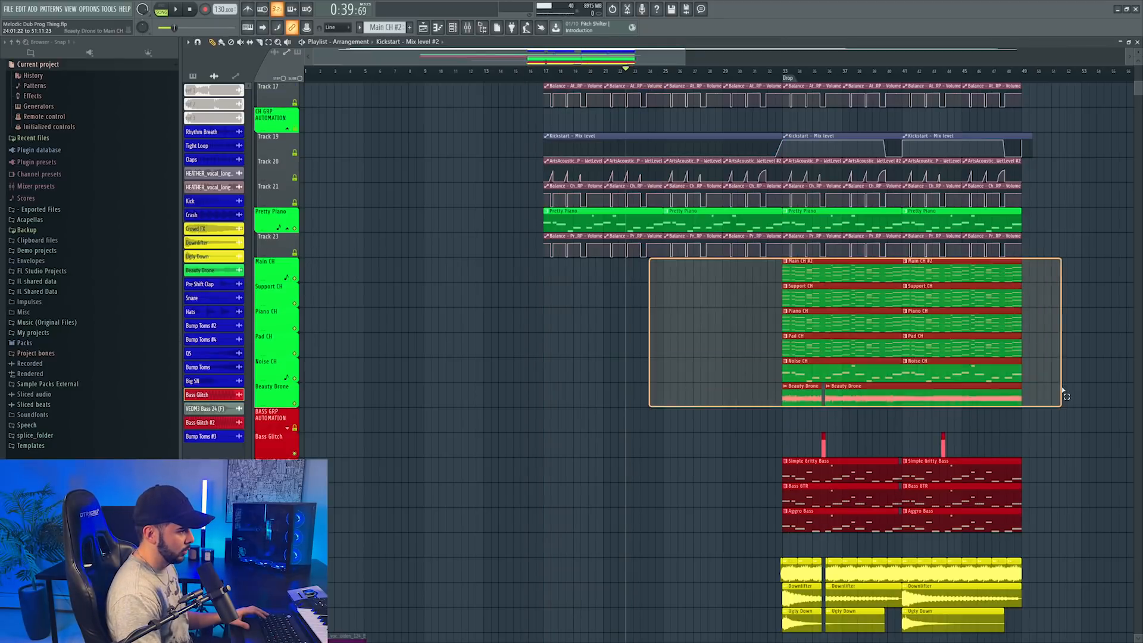
pyautogui.moveTo(893, 333); pyautogui.dragTo(671, 334)
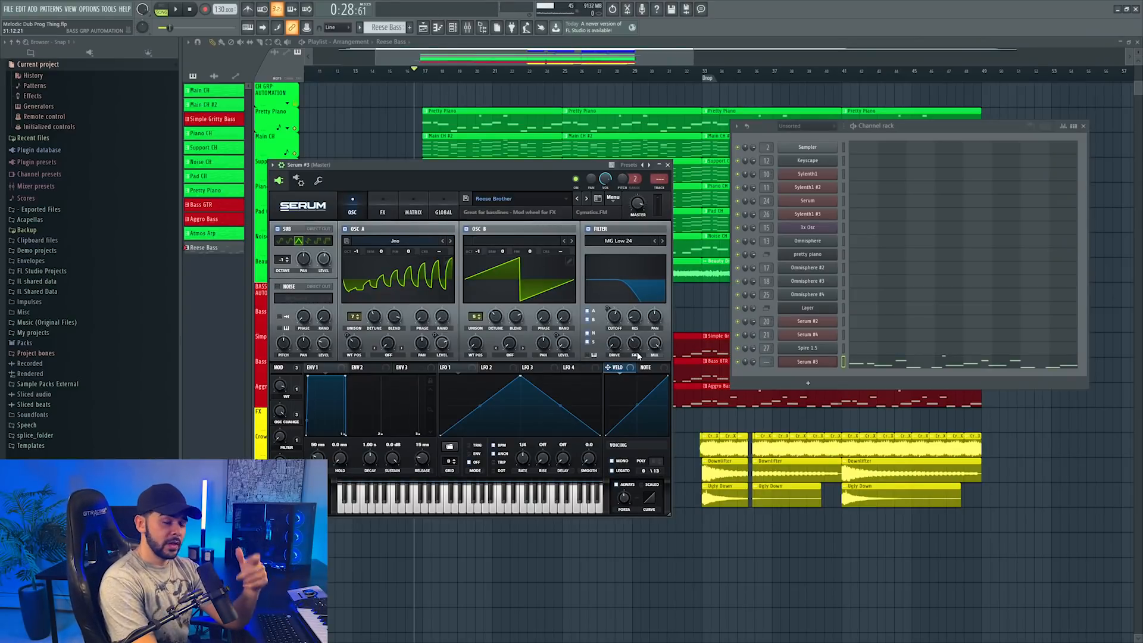
# Step: Play the Reese Bass and shape a low-mid dip in FabFilter Pro-Q 3 on the Serum #3 channel
pyautogui.click(161, 12)
pyautogui.press('space')
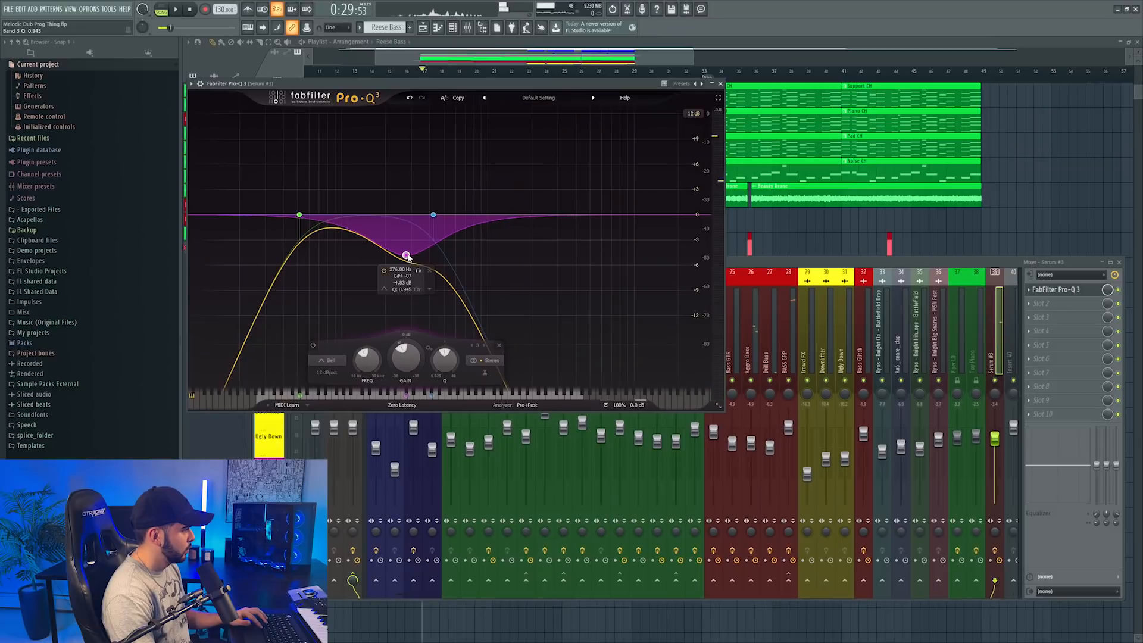
pyautogui.moveTo(410, 250); pyautogui.dragTo(419, 262)
pyautogui.click(720, 84)
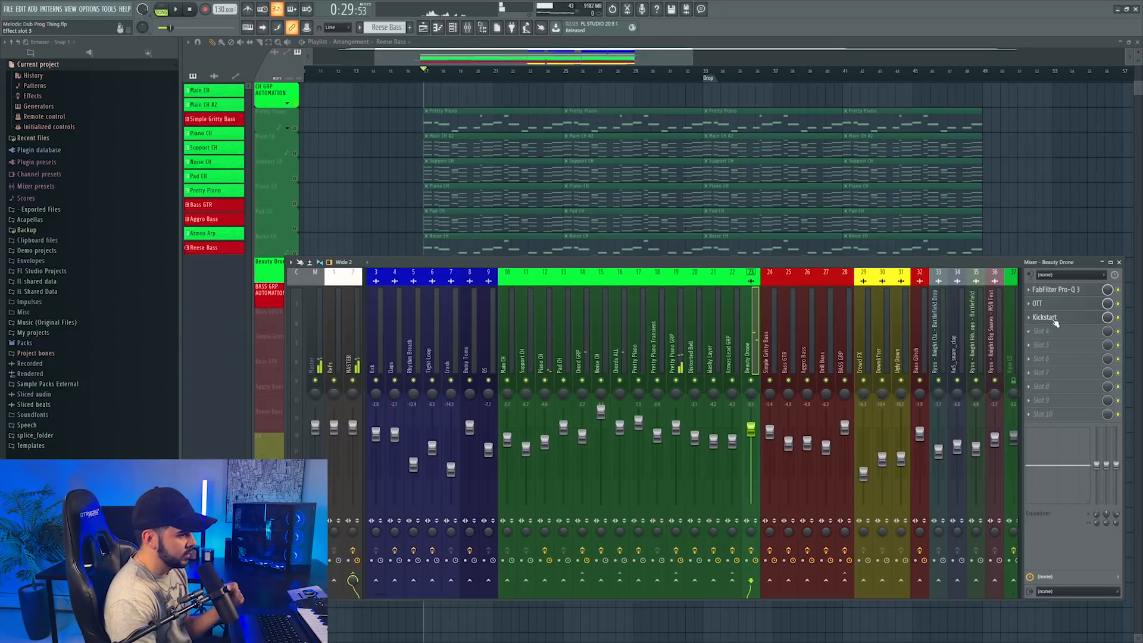
# Step: Load Soundtoys PanMan after Kickstart on the Beauty Drone channel and play the section from bar 17
pyautogui.click(1051, 331)
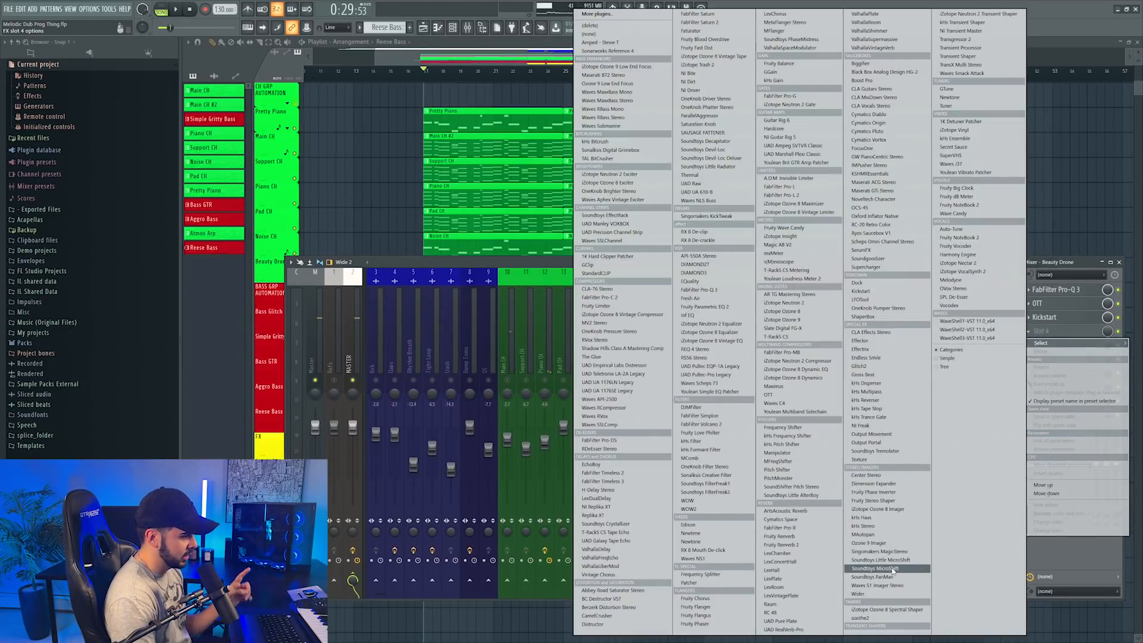
pyautogui.click(890, 576)
pyautogui.click(727, 160)
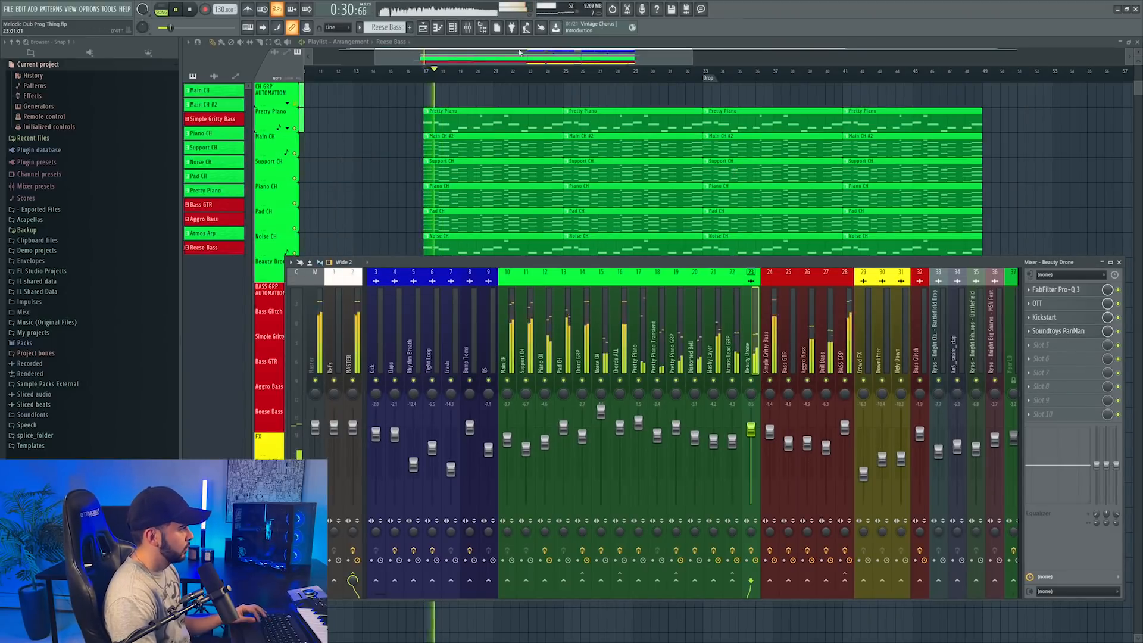
# Step: Add a time marker named Build at bar 25 of the playlist
pyautogui.press('F9')
pyautogui.scroll(-2, 493, 74)
pyautogui.scroll(-1, 493, 74)
pyautogui.scroll(4, 500, 148)
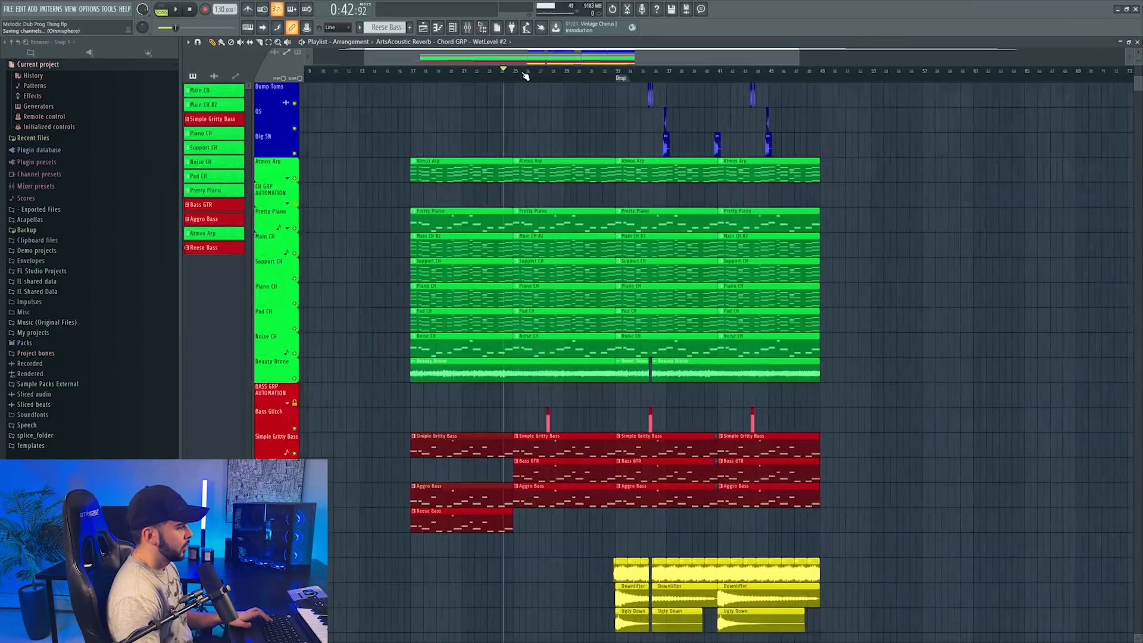
pyautogui.scroll(2, 515, 73)
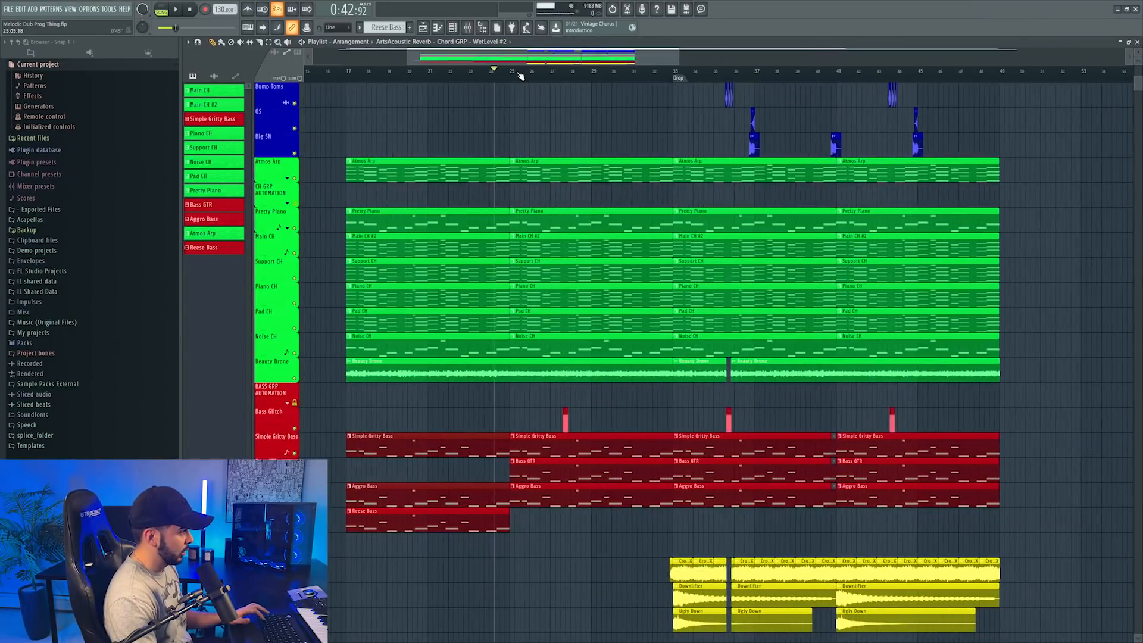
pyautogui.rightClick(521, 81)
pyautogui.click(542, 121)
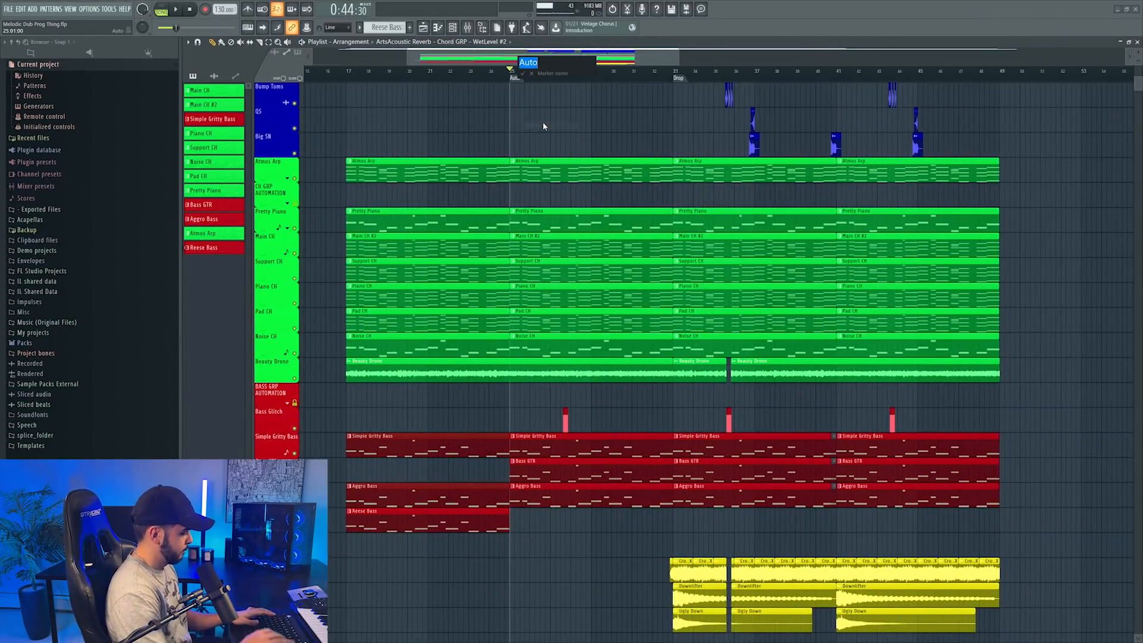
pyautogui.write('Build')
pyautogui.press('Return')
# Step: Mute the three bass patterns and the Main, Support, Piano, Pad and Noise CH patterns in the build, keeping Pretty Piano unmuted
pyautogui.scroll(-2, 522, 120)
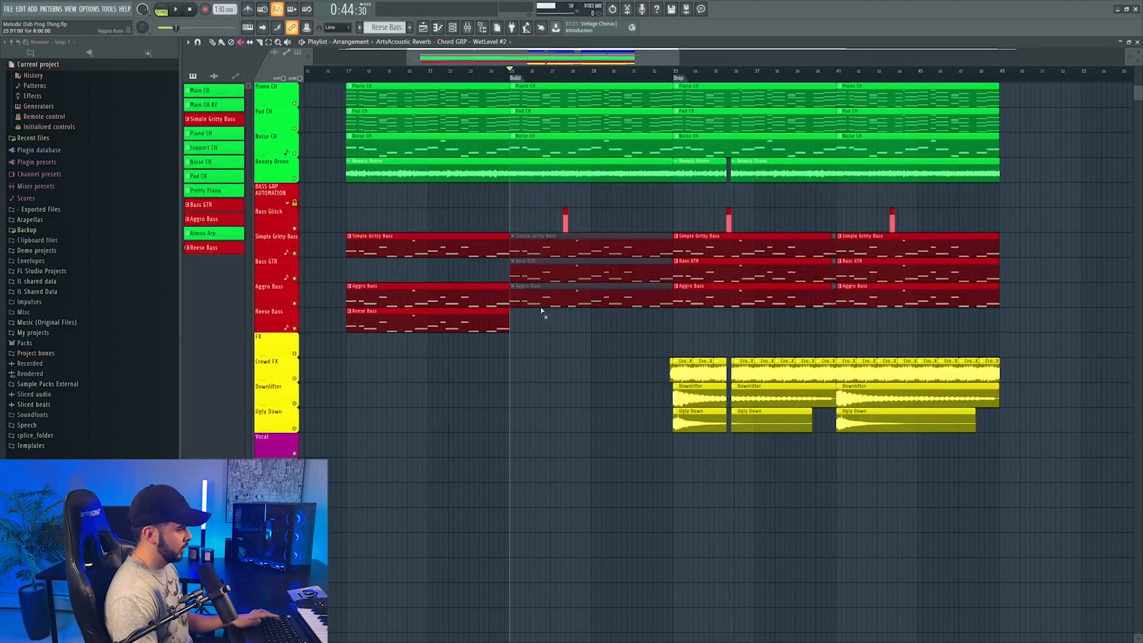
pyautogui.scroll(7, 534, 256)
pyautogui.moveTo(536, 198); pyautogui.dragTo(537, 301)
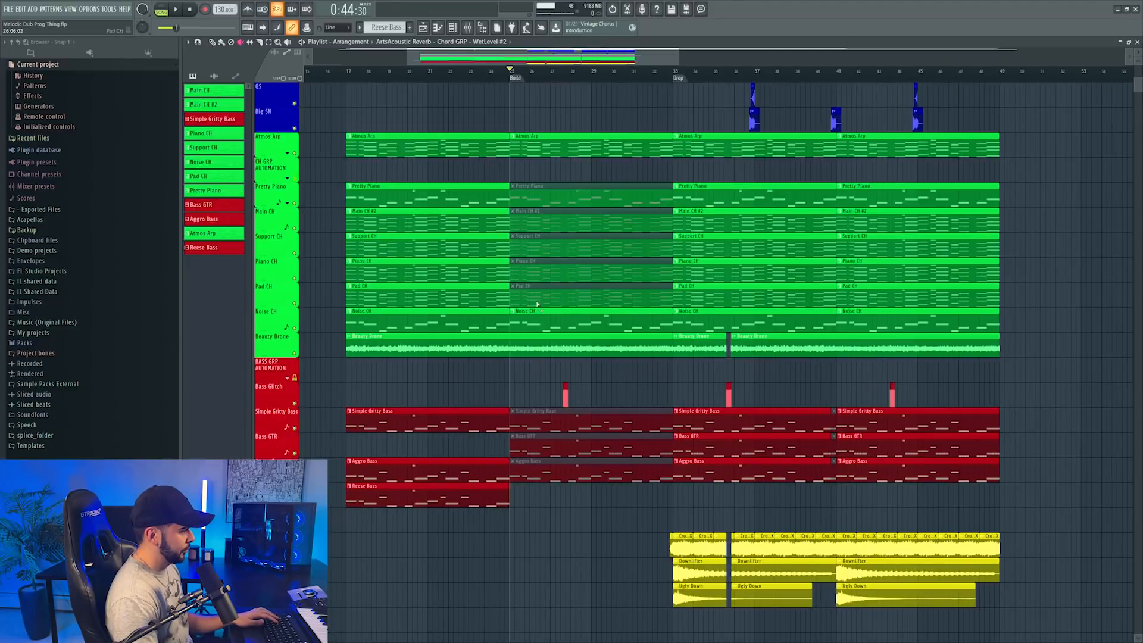
pyautogui.click(551, 194)
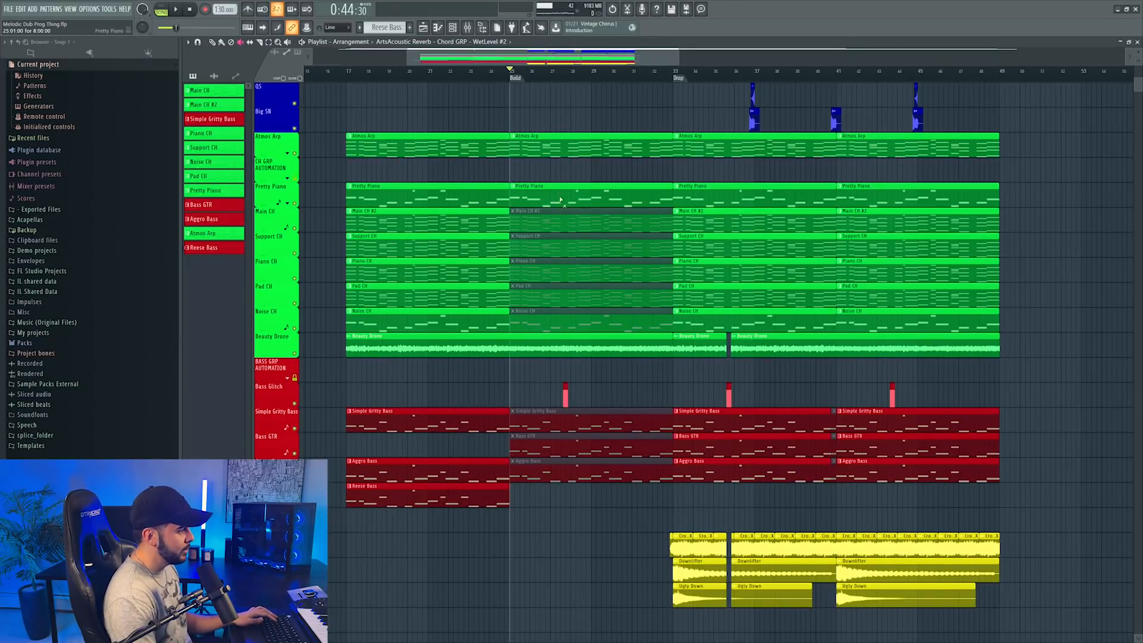
pyautogui.scroll(-6, 500, 190)
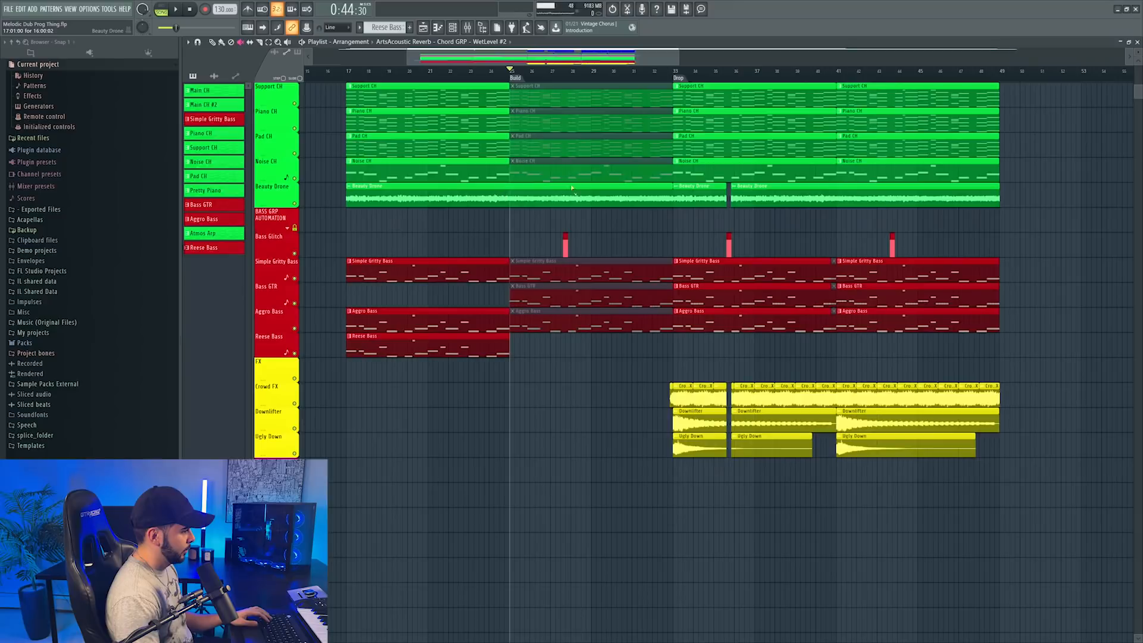
# Step: Find VEDM3 Impact 002 in the VEDM3 Impacts sample folder and add it to an empty track below the FX tracks
pyautogui.click(145, 54)
pyautogui.scroll(2, 71, 178)
pyautogui.click(65, 121)
pyautogui.scroll(3, 83, 143)
pyautogui.click(80, 126)
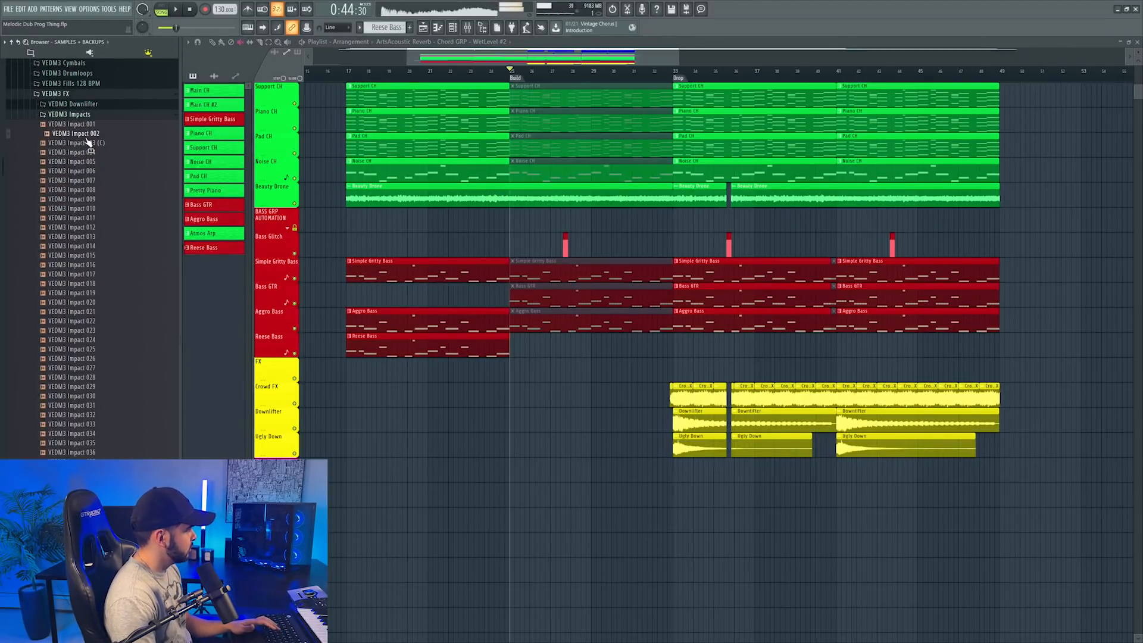
pyautogui.moveTo(155, 173); pyautogui.dragTo(566, 499)
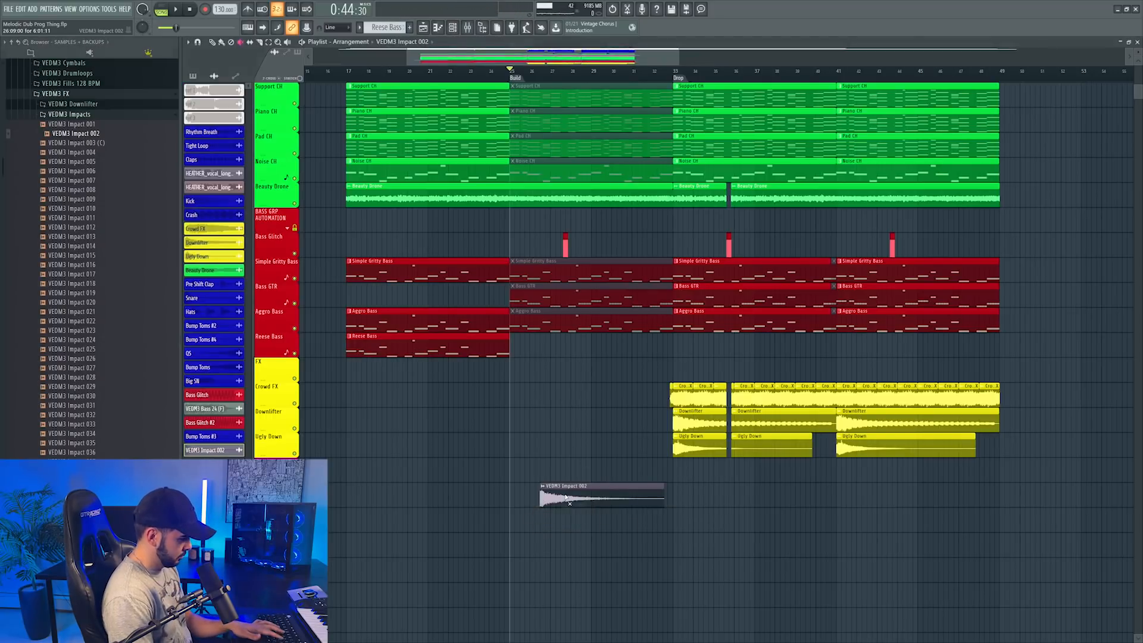
# Step: Align the impact with bar 25, route it to mixer track 40 at about -4.5 dB, and mute the build's Bass Glitch hits
pyautogui.press('space')
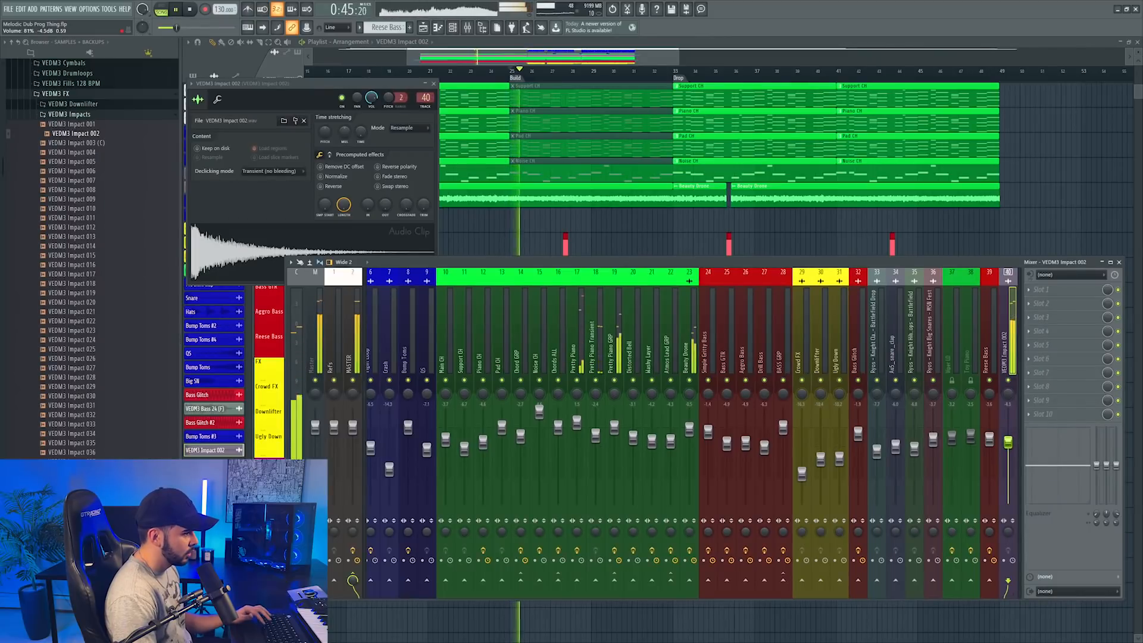
pyautogui.click(520, 173)
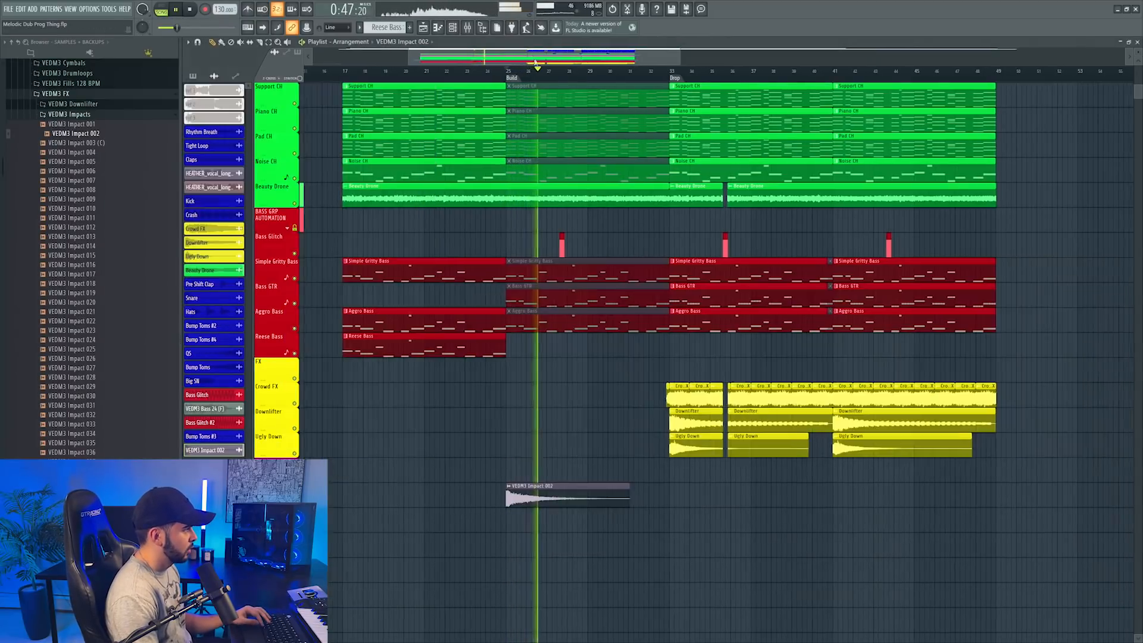
pyautogui.scroll(-4, 519, 173)
pyautogui.press('space')
pyautogui.scroll(-3, 519, 172)
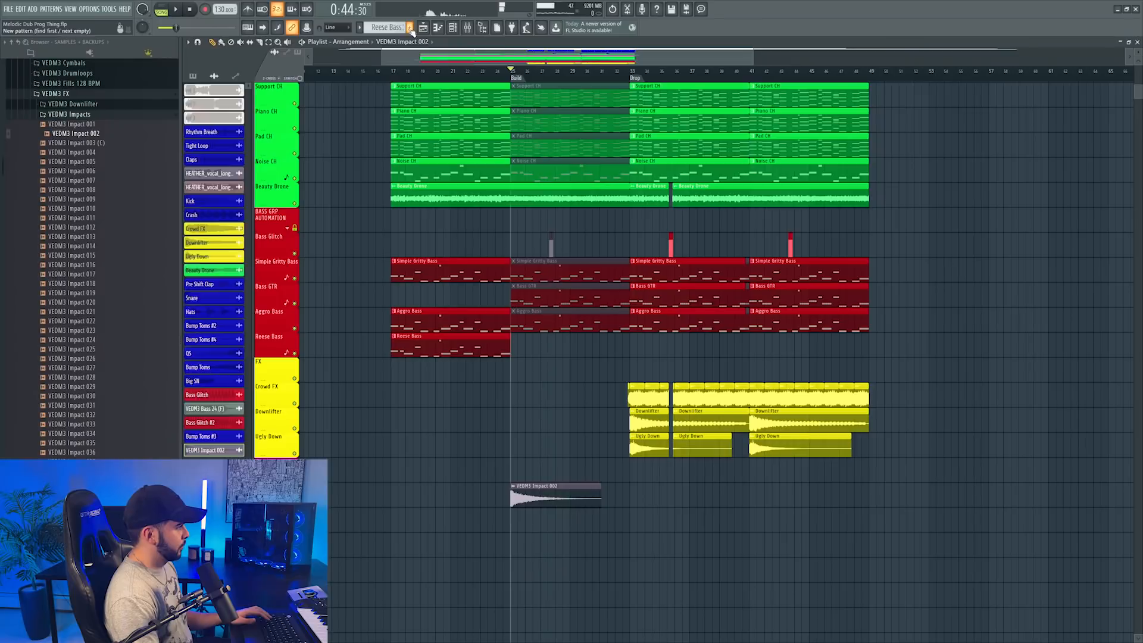
# Step: Create a pattern named Massive SN Build and place it at bar 25 beneath the impact
pyautogui.press('F4')
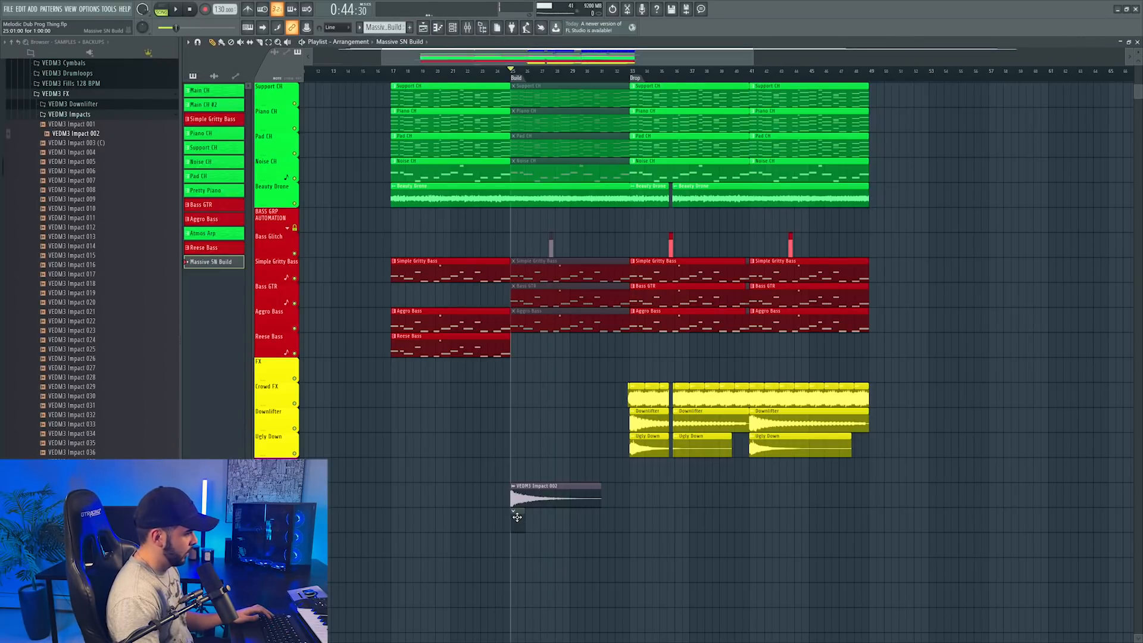
# Step: Add FXP_snare_06 as a new channel in the Massive SN Build pattern with a full row of steps
pyautogui.press('F6')
pyautogui.click(808, 126)
pyautogui.click(805, 164)
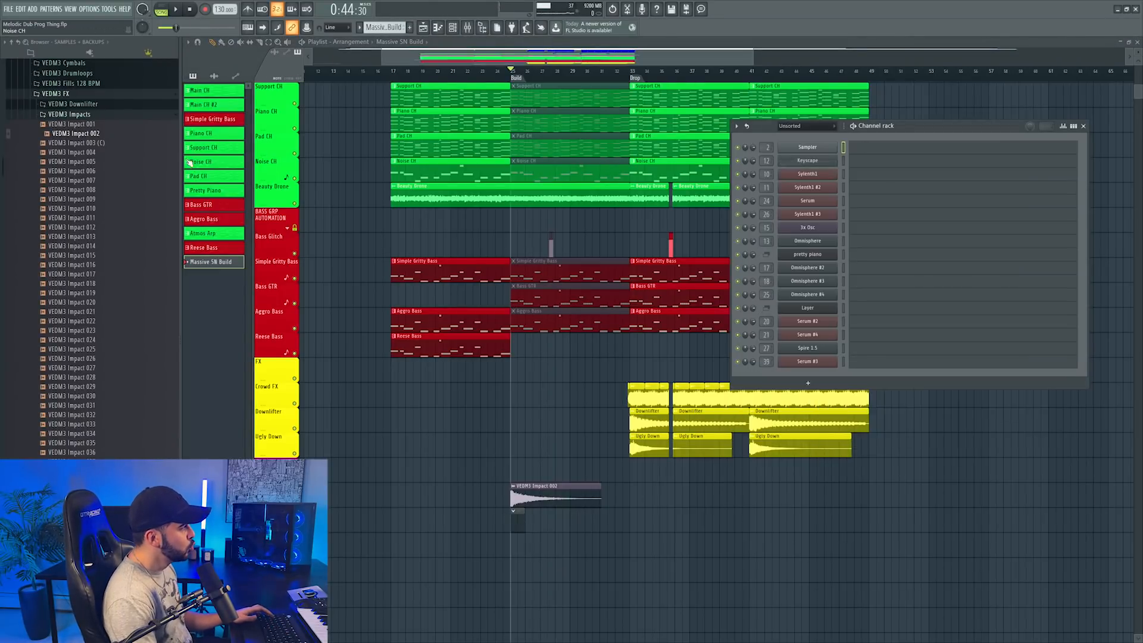
# Step: Replace the snare pattern with 789DV4_BUILD_UP_SNARES_3 at bar 25 and set up mixer track 41 for it as a blue Build SN track
pyautogui.scroll(5, 90, 114)
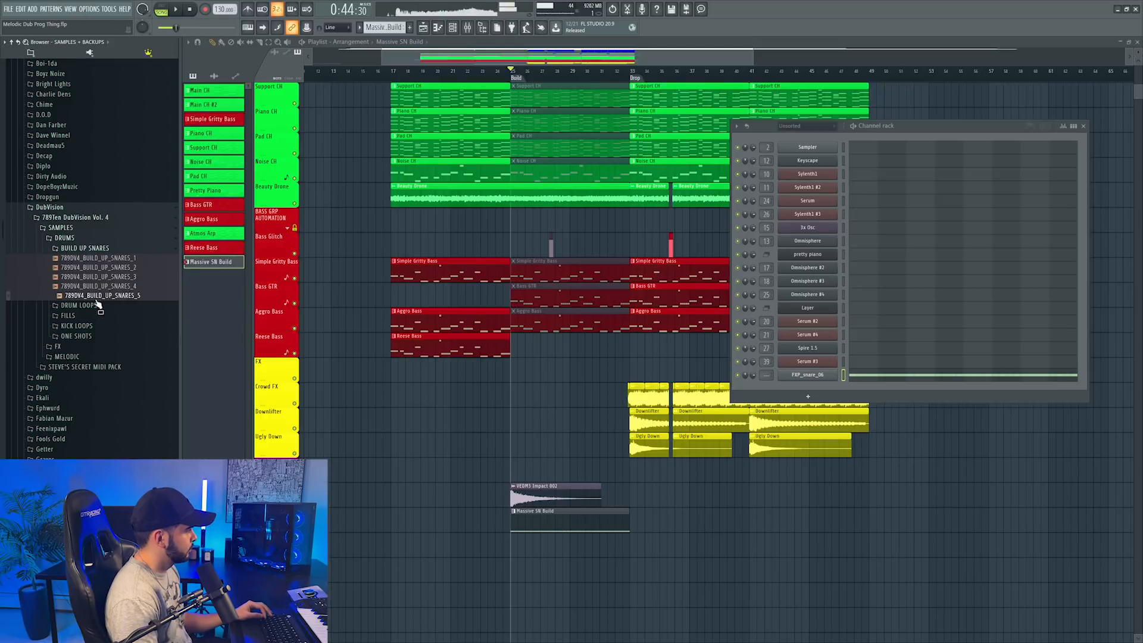
pyautogui.scroll(2, 97, 307)
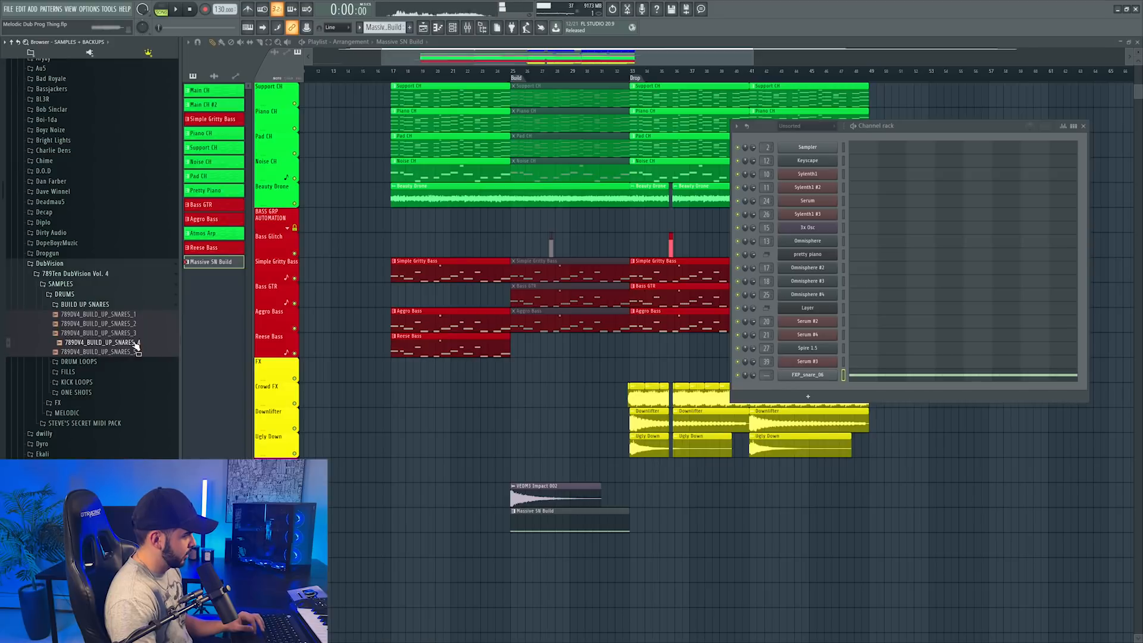
pyautogui.moveTo(132, 337); pyautogui.dragTo(540, 548)
pyautogui.click(515, 538)
pyautogui.click(597, 578)
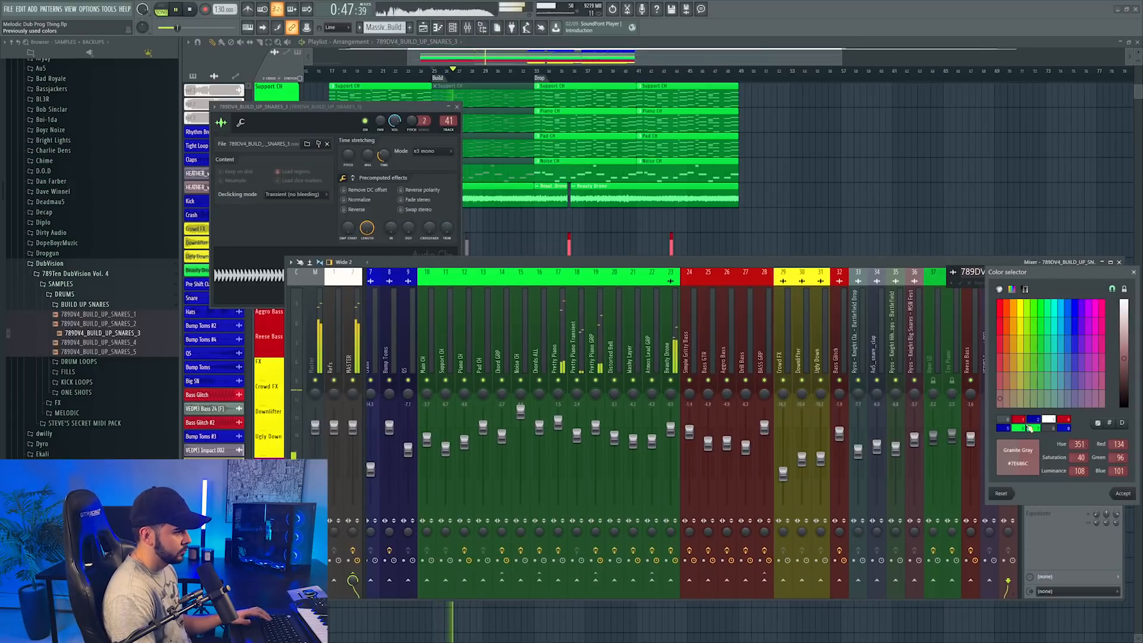
pyautogui.click(1034, 421)
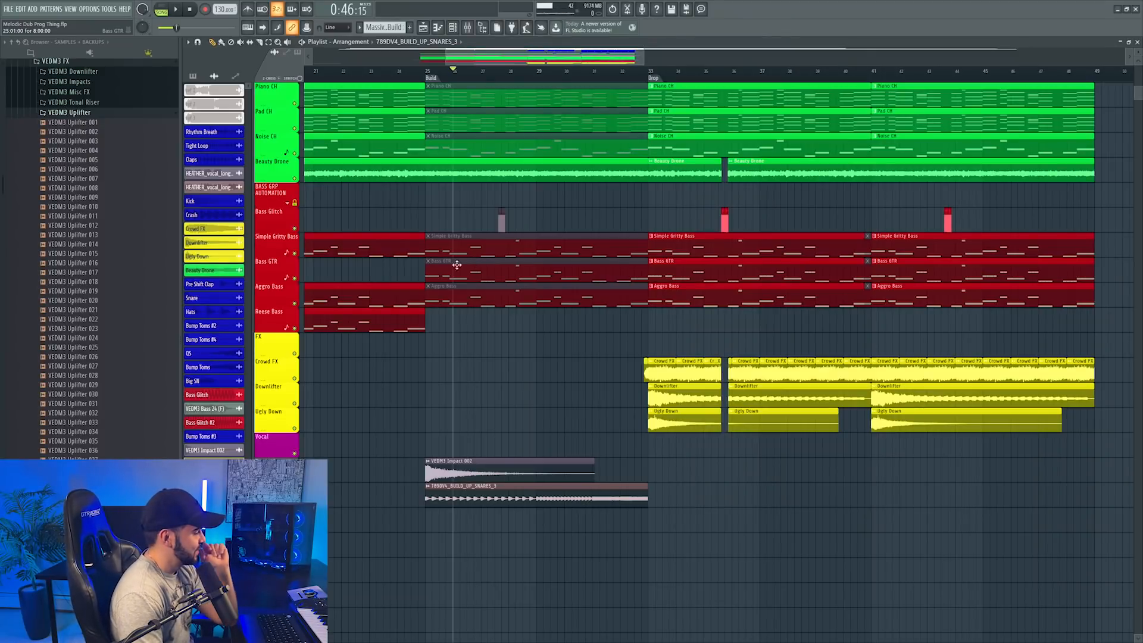
# Step: Place VEDM3 Tonal Riser 07 (G) at bar 25 below the snare build and trim both clips to end a quarter bar before the drop
pyautogui.click(87, 104)
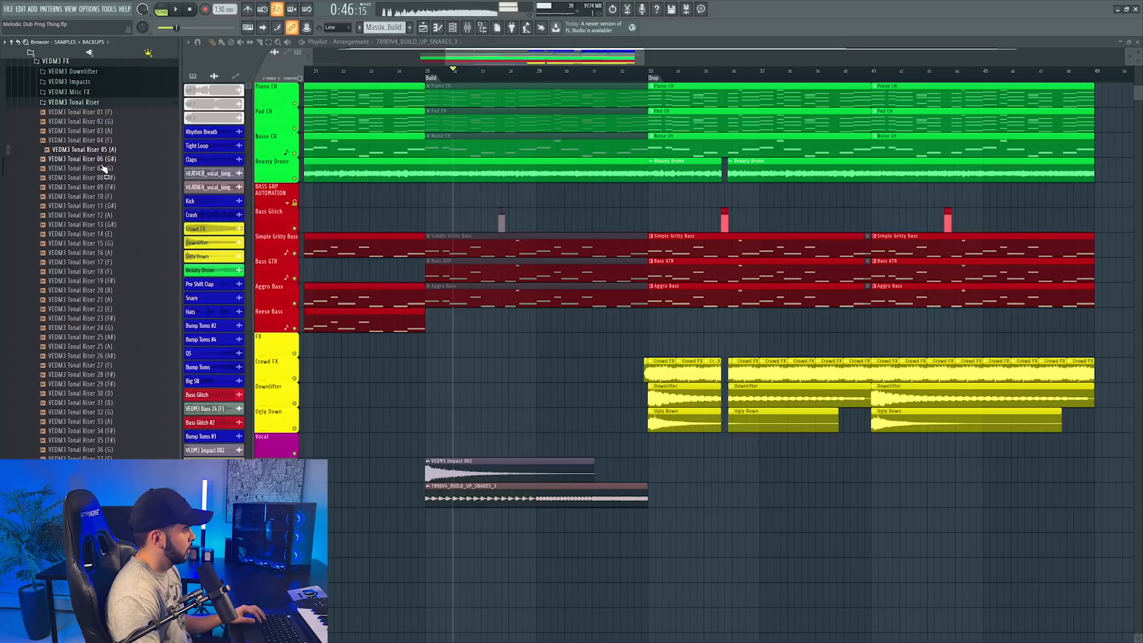
pyautogui.moveTo(302, 268); pyautogui.dragTo(425, 550)
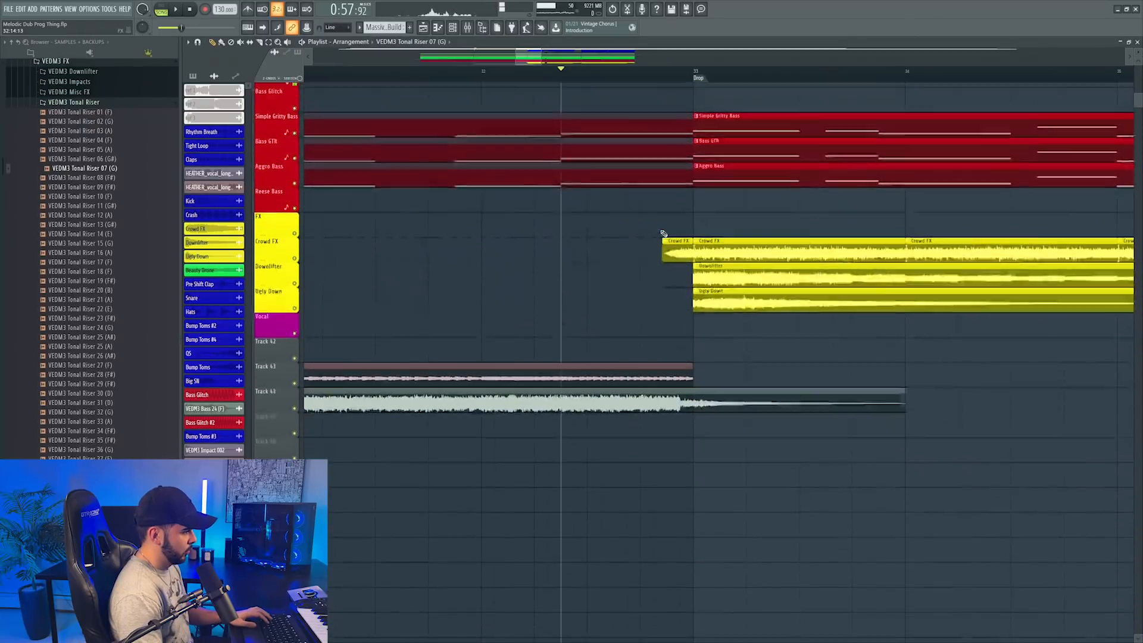
pyautogui.scroll(-1, 663, 233)
pyautogui.scroll(9, 679, 369)
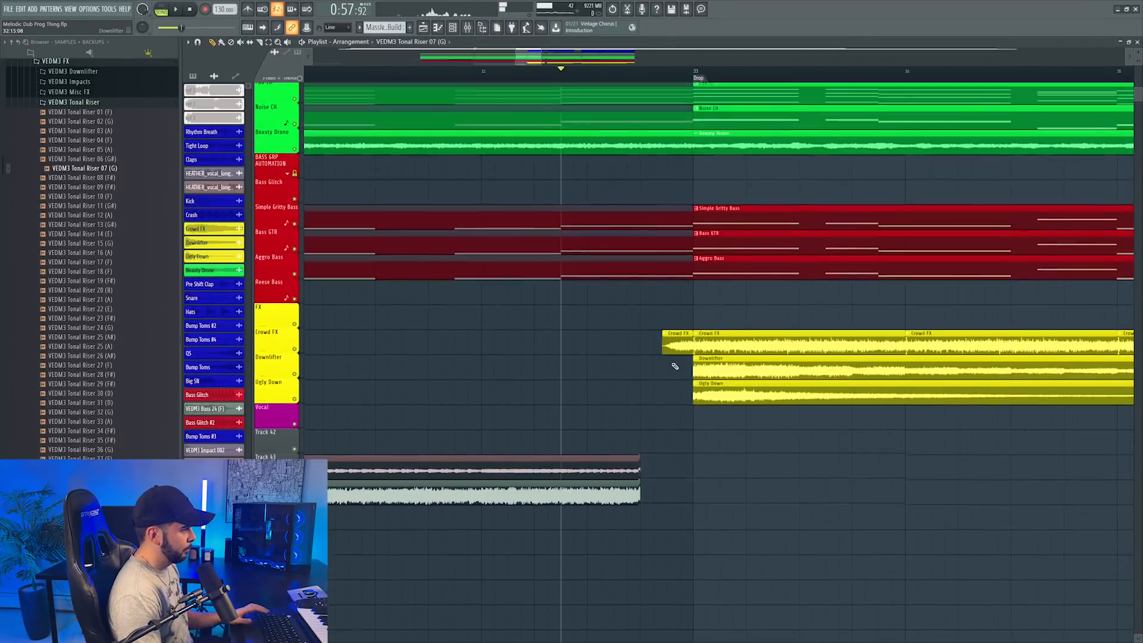
# Step: Place a Big SN hit a quarter bar before the drop and cut Pretty Piano and Beauty Drone in that gap
pyautogui.scroll(-2, 702, 216)
pyautogui.scroll(7, 702, 216)
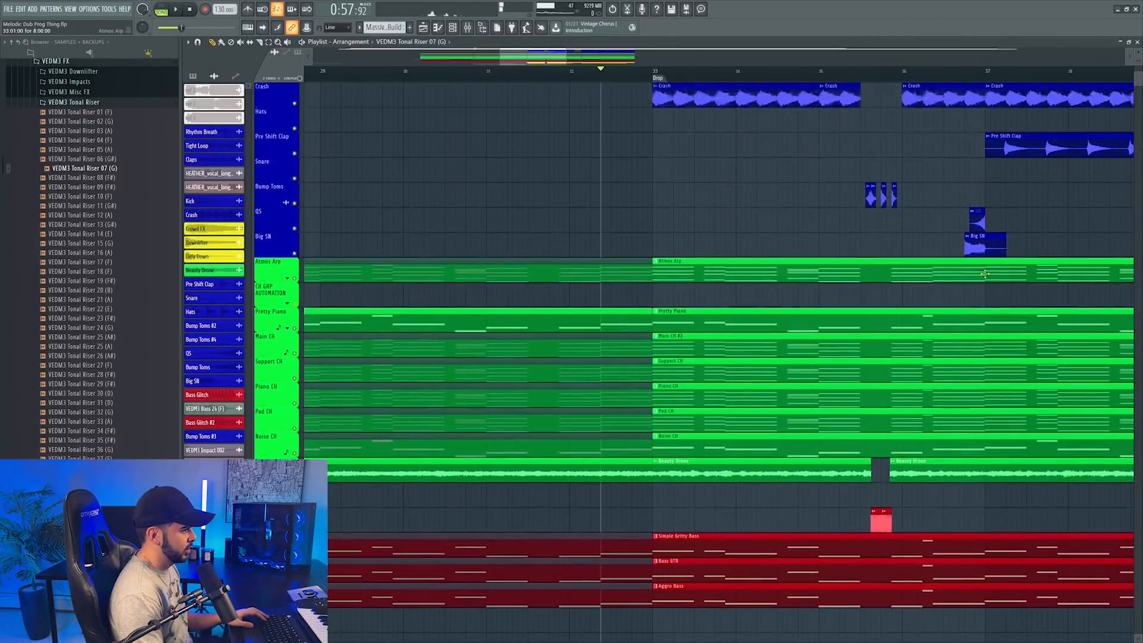
pyautogui.press('space')
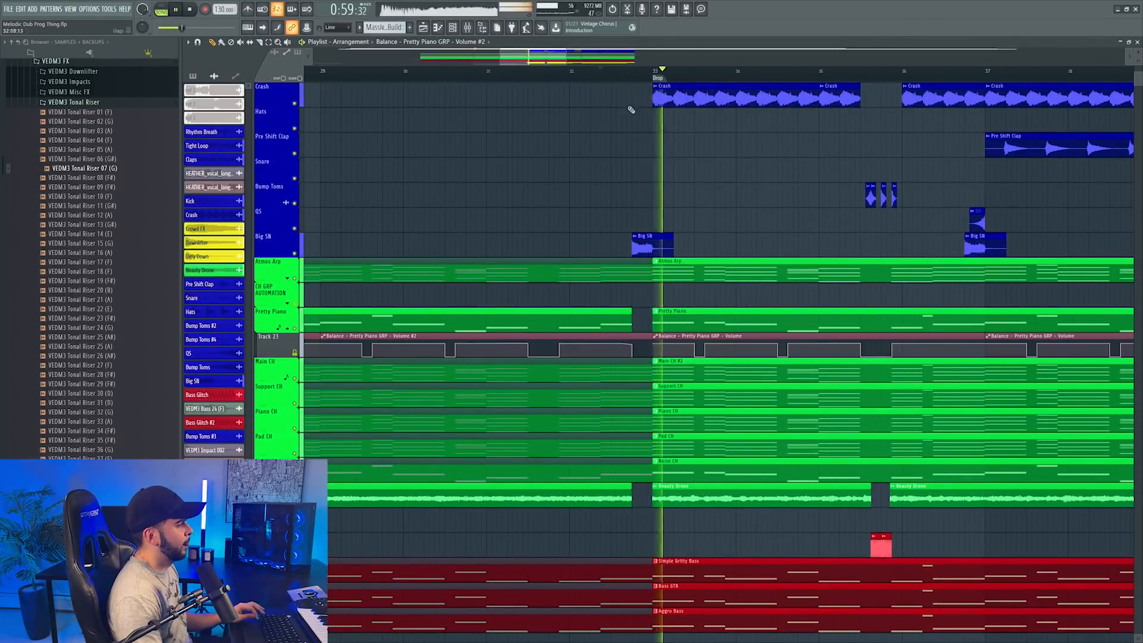
pyautogui.scroll(-3, 638, 73)
pyautogui.press('space')
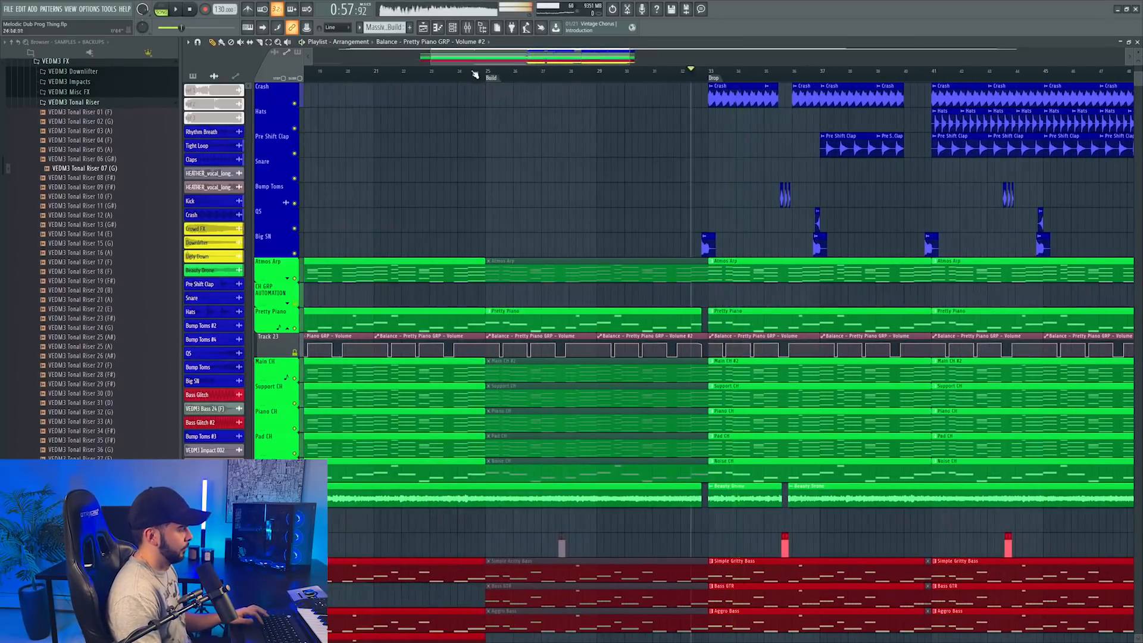
# Step: Create an automation clip for the Kickstart mix level on the Pretty Piano GRP mixer track across bars 17 to 49
pyautogui.scroll(-5, 295, 162)
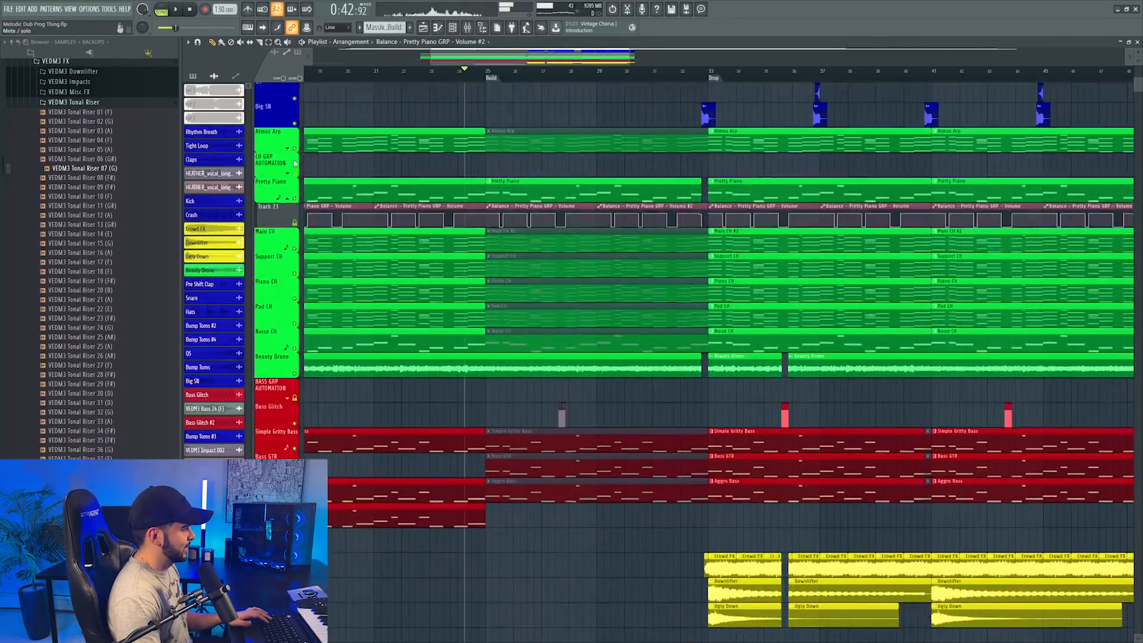
pyautogui.click(287, 198)
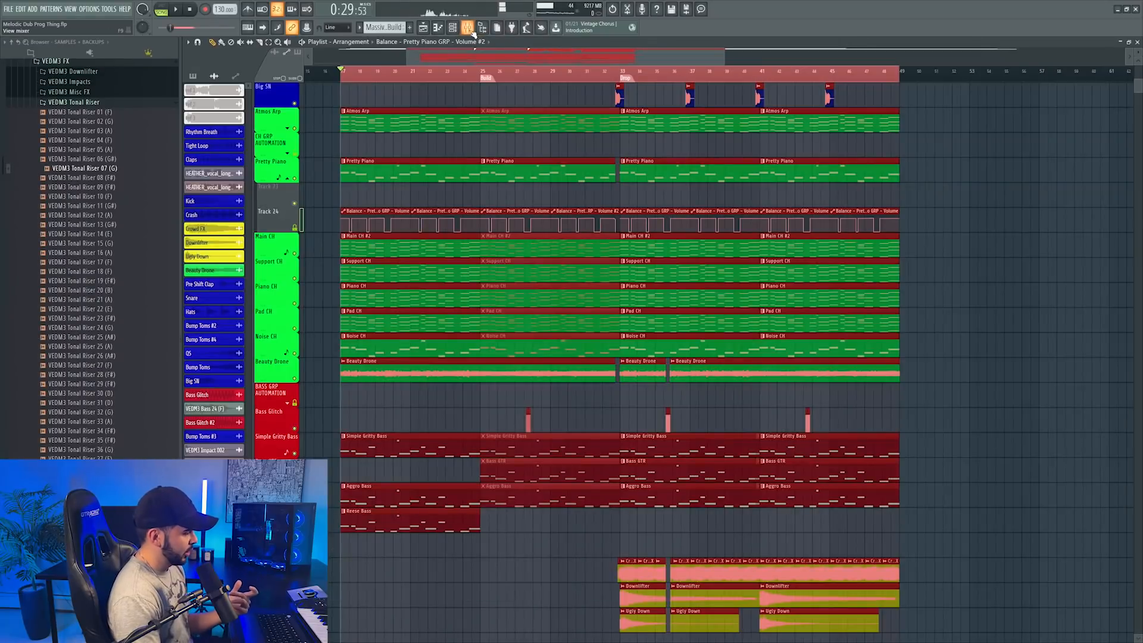
pyautogui.click(470, 30)
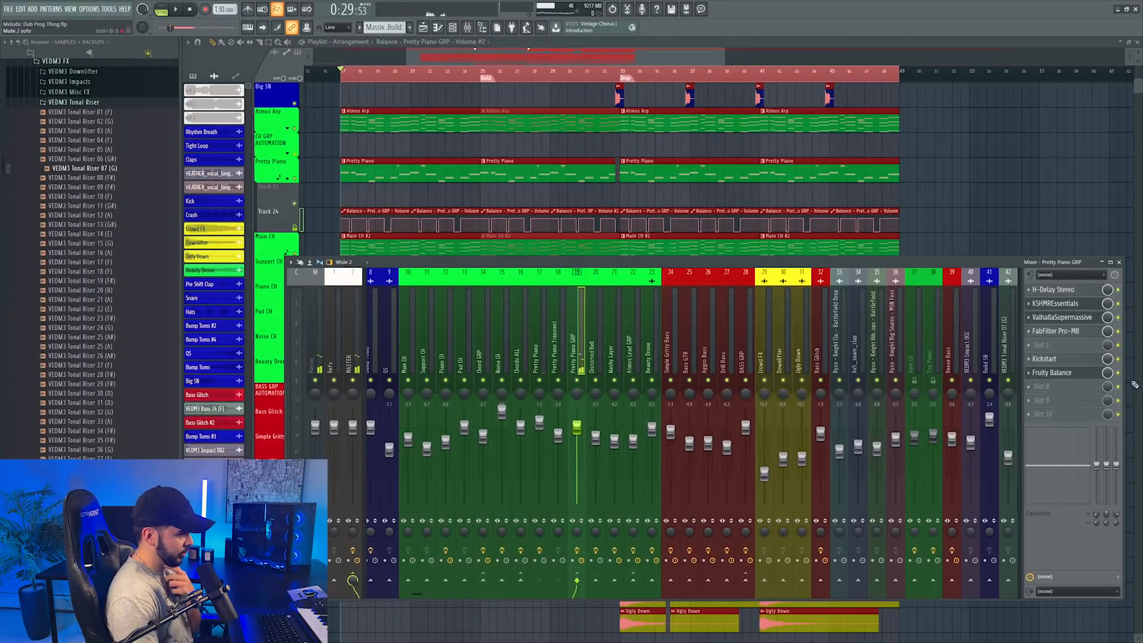
pyautogui.rightClick(1108, 362)
pyautogui.click(1098, 429)
# Step: Shape the Kickstart mix-level automation on track 23 to stay low until bar 33 and jump up at the drop
pyautogui.moveTo(379, 144); pyautogui.dragTo(336, 221)
pyautogui.click(343, 187)
pyautogui.click(370, 189)
pyautogui.moveTo(620, 199); pyautogui.dragTo(621, 215)
pyautogui.press('space')
pyautogui.rightClick(620, 192)
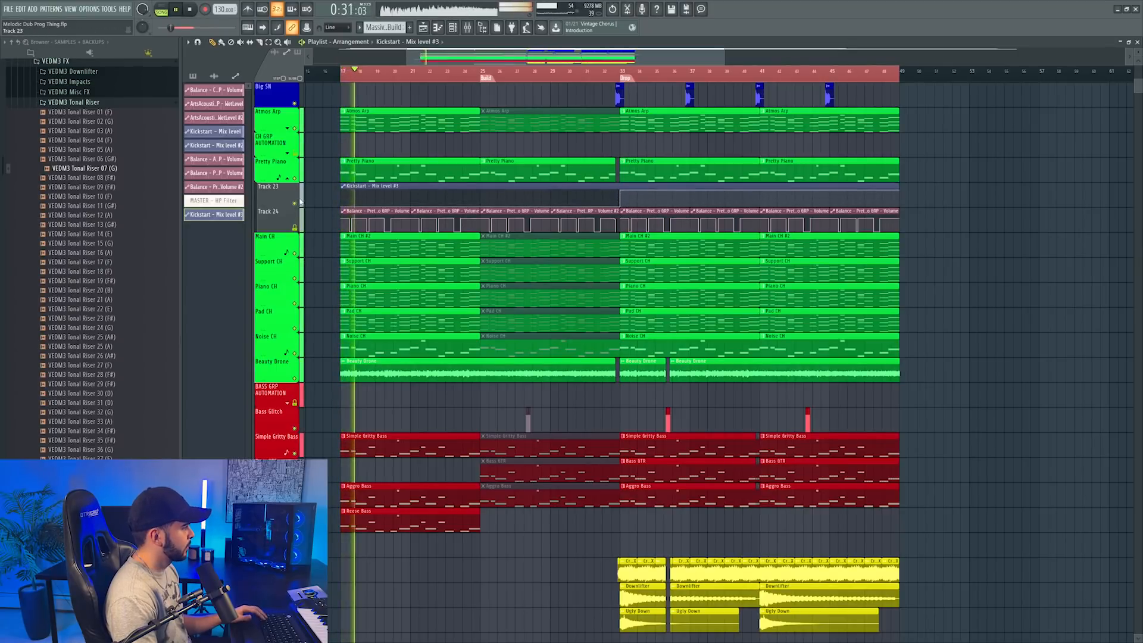
# Step: Lock the Kickstart automation track, play the transition into the build, and fold the tracks under Pretty Piano
pyautogui.rightClick(272, 186)
pyautogui.click(302, 170)
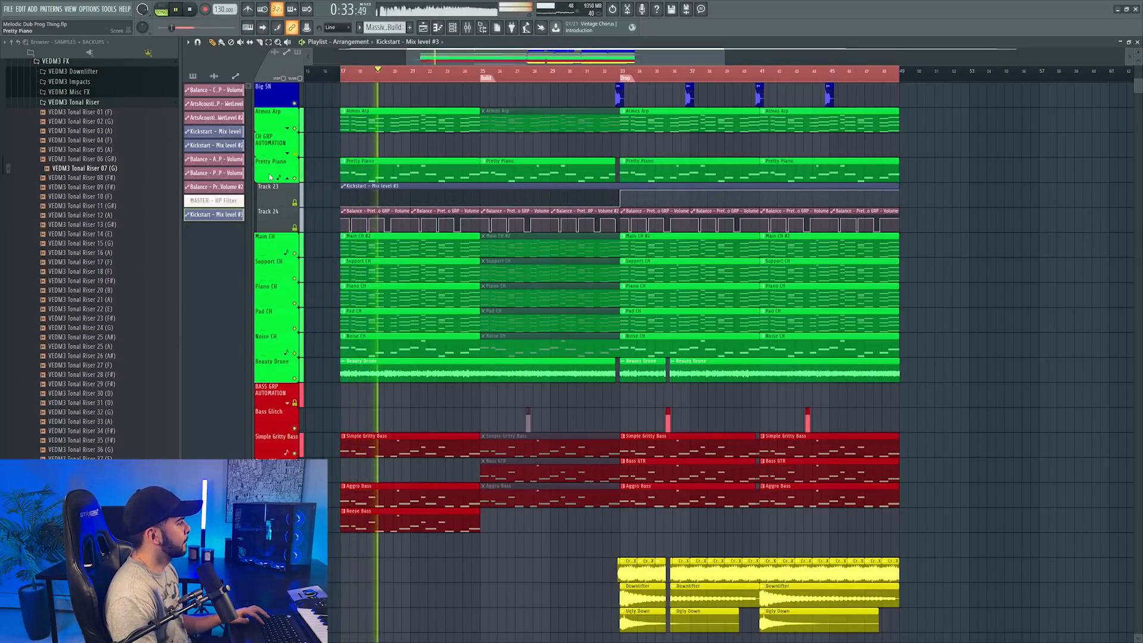
pyautogui.click(476, 76)
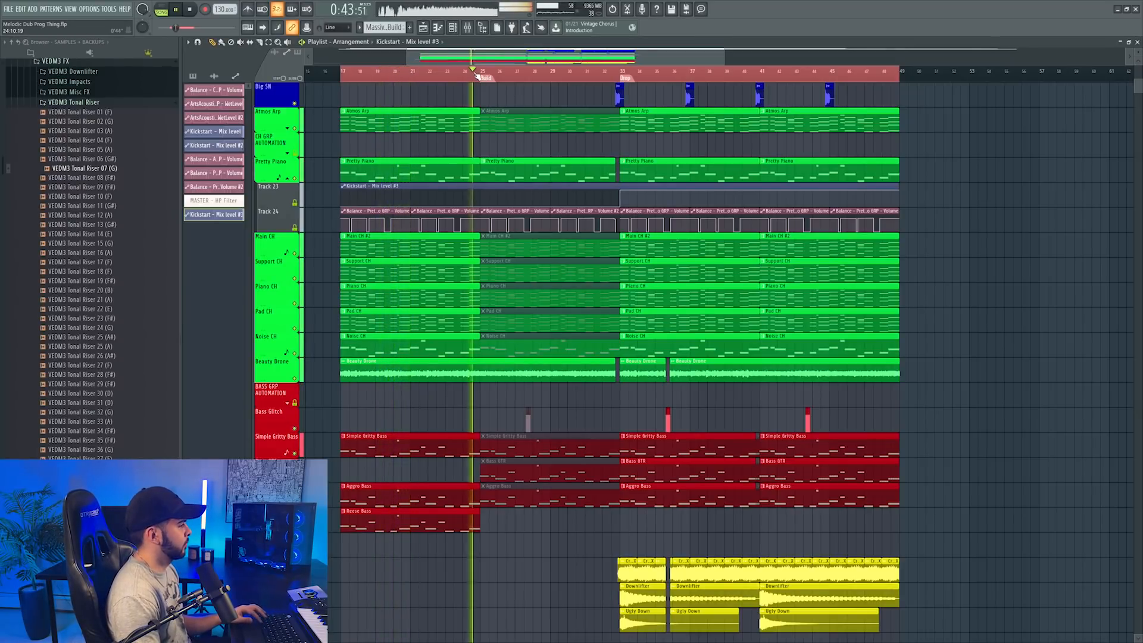
pyautogui.click(287, 178)
pyautogui.scroll(-4, 298, 190)
# Step: Adjust the tonal riser's mixer level and insert FabFilter Pro-Q 3 on its track with a bell cut of about 2.9 dB near 215 Hz
pyautogui.press('F9')
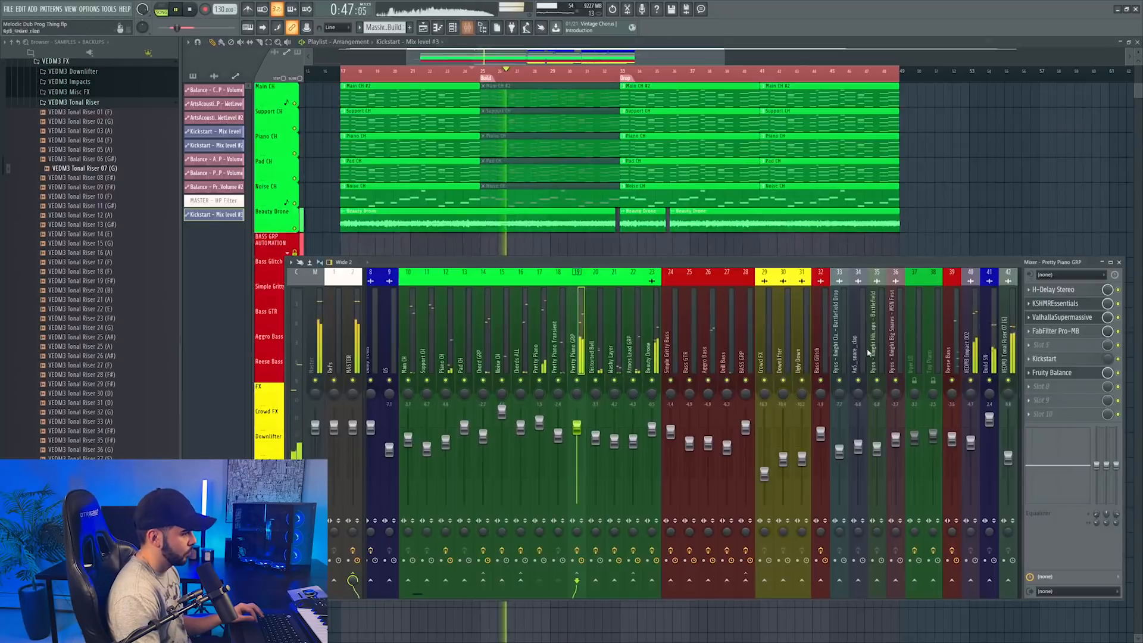
pyautogui.moveTo(985, 434); pyautogui.dragTo(1011, 459)
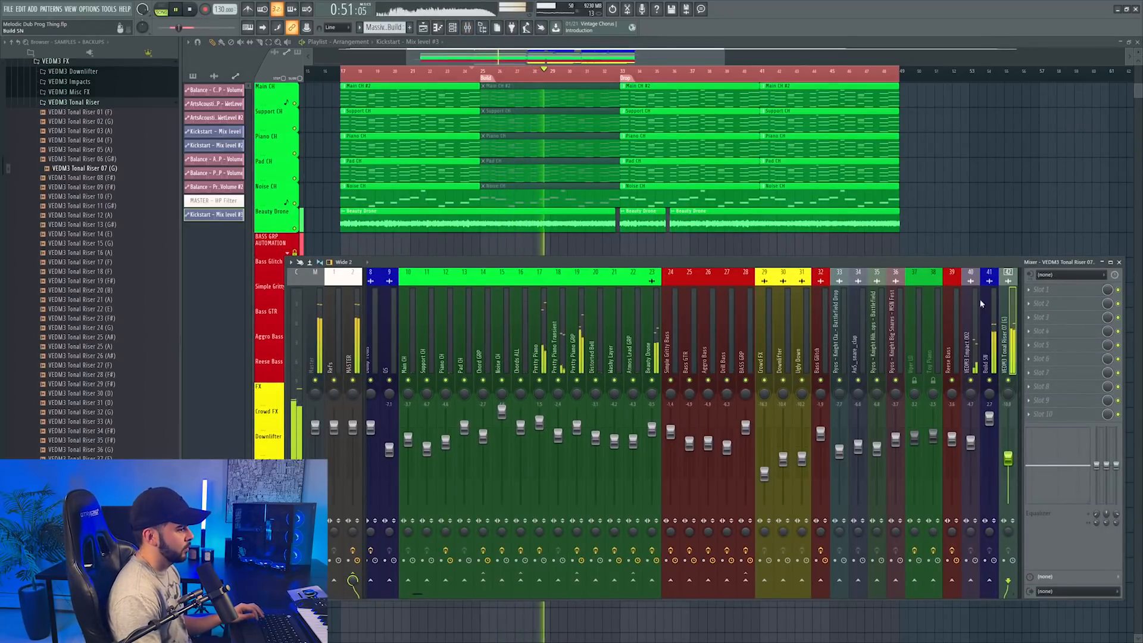
pyautogui.click(1042, 291)
pyautogui.click(726, 275)
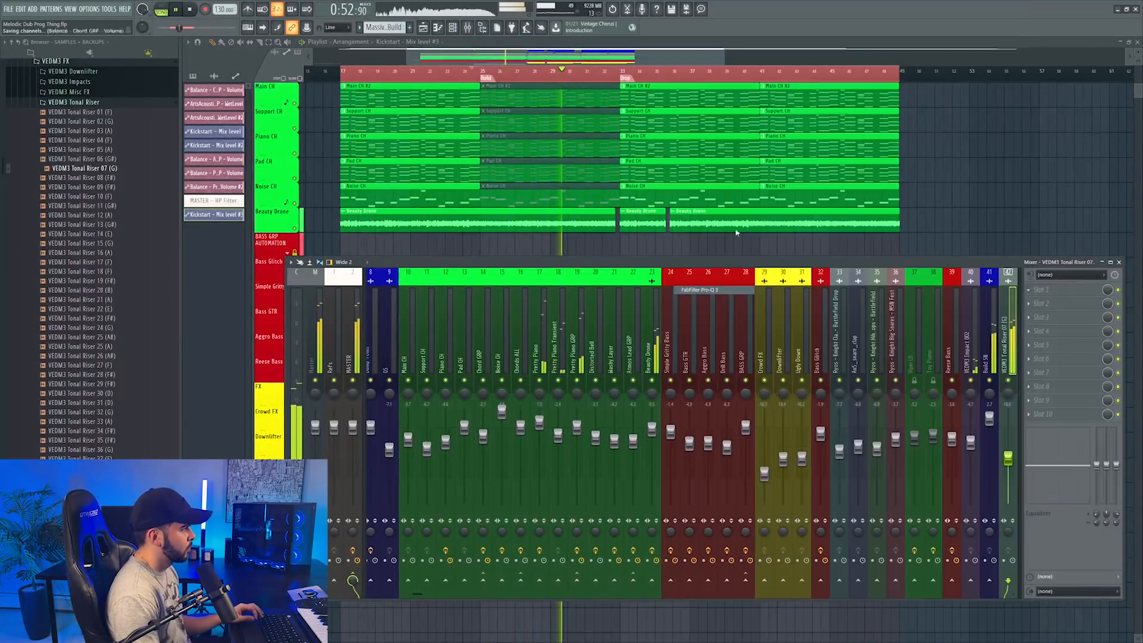
pyautogui.moveTo(469, 284); pyautogui.dragTo(460, 310)
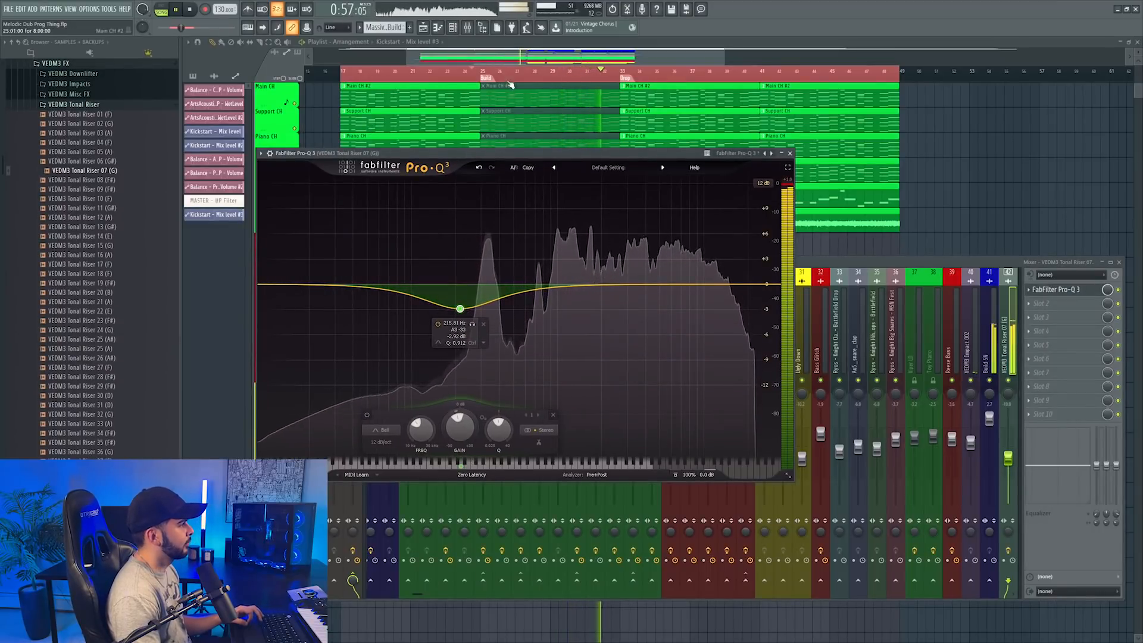
pyautogui.press('F12')
# Step: Make the build's Bass GTR clip at bar 25 a unique pattern
pyautogui.scroll(-2, 514, 72)
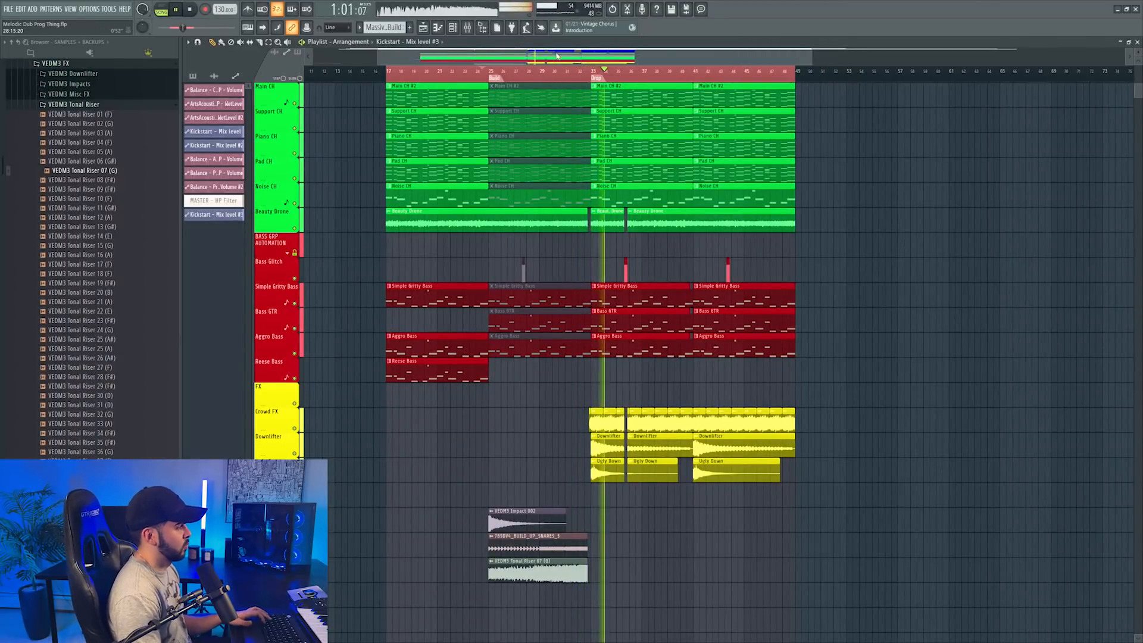
pyautogui.scroll(-3, 544, 217)
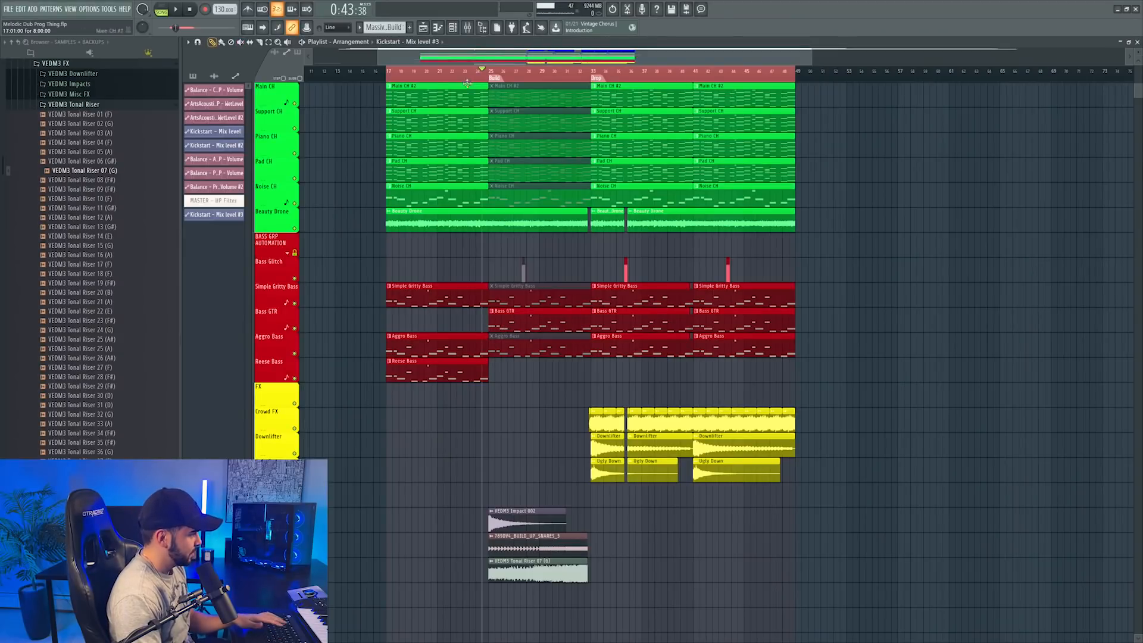
pyautogui.scroll(4, 470, 98)
pyautogui.click(518, 316)
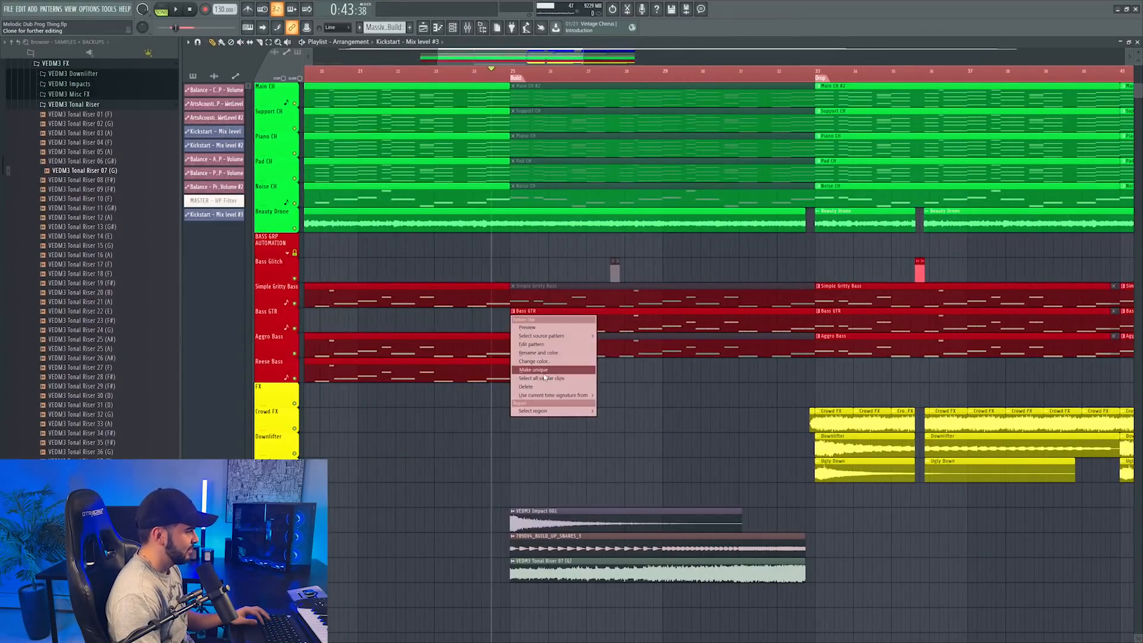
pyautogui.click(548, 364)
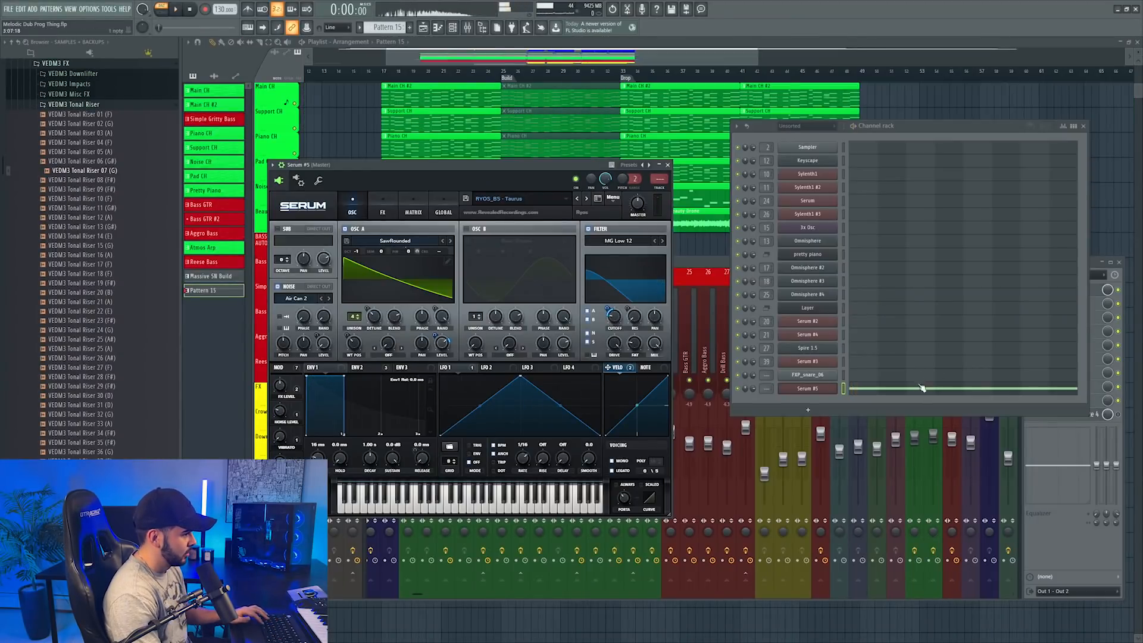
# Step: Transpose the sustained Serum #5 note in Pattern 15 up an octave and adjust the Taurus preset's filter cutoff during playback
pyautogui.click(922, 388)
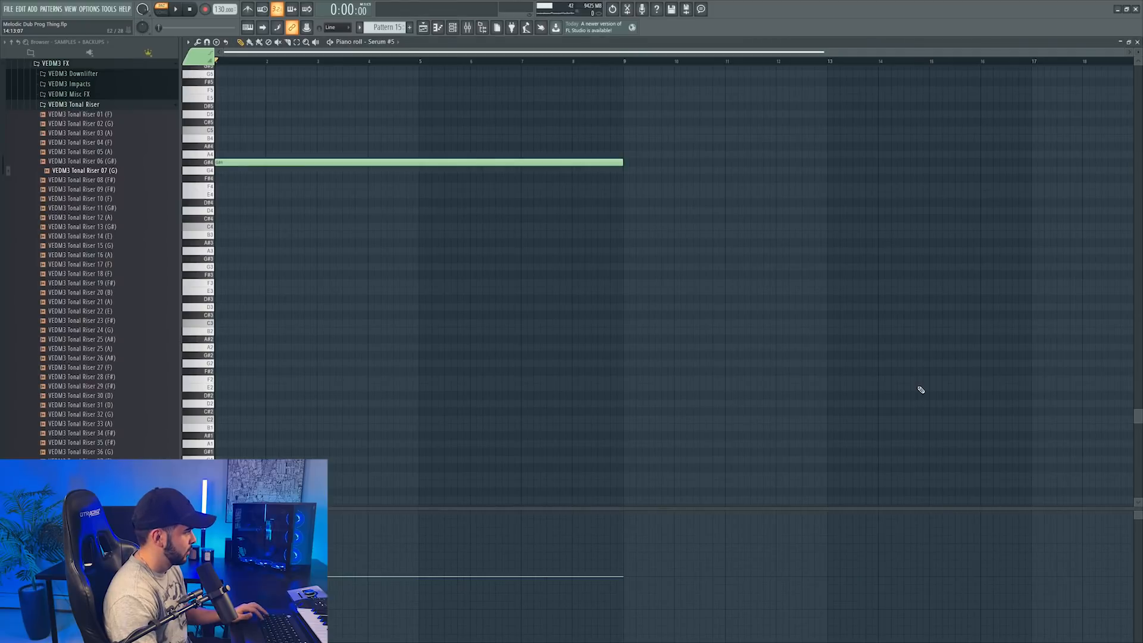
pyautogui.press('space')
pyautogui.press('space')
pyautogui.hotkey('ctrl', 'Up')
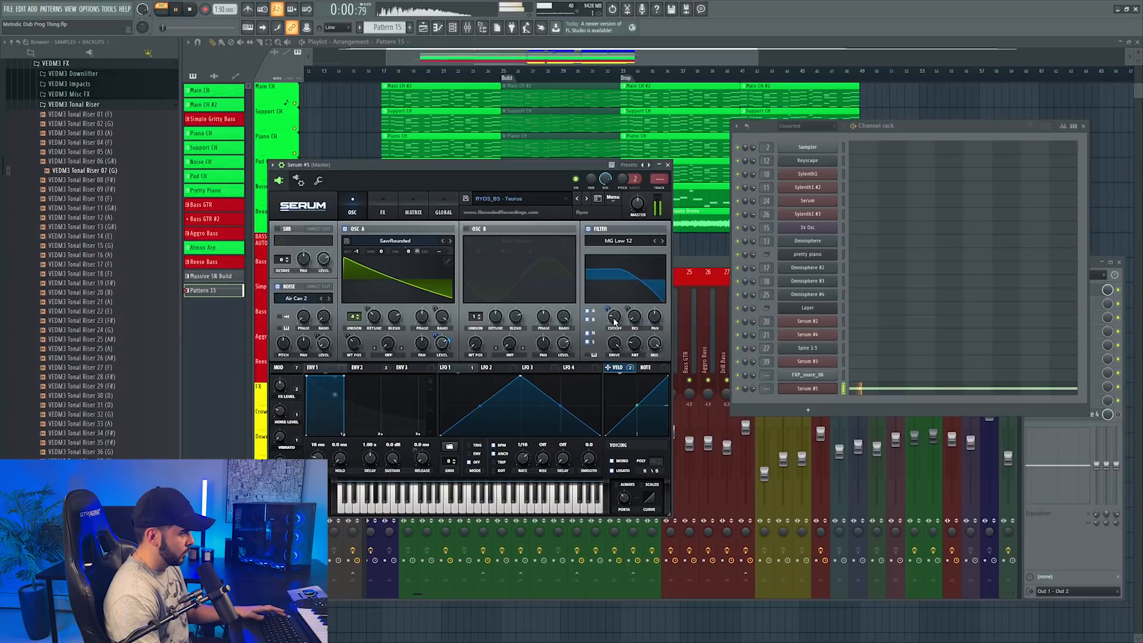
pyautogui.moveTo(613, 315); pyautogui.dragTo(612, 319)
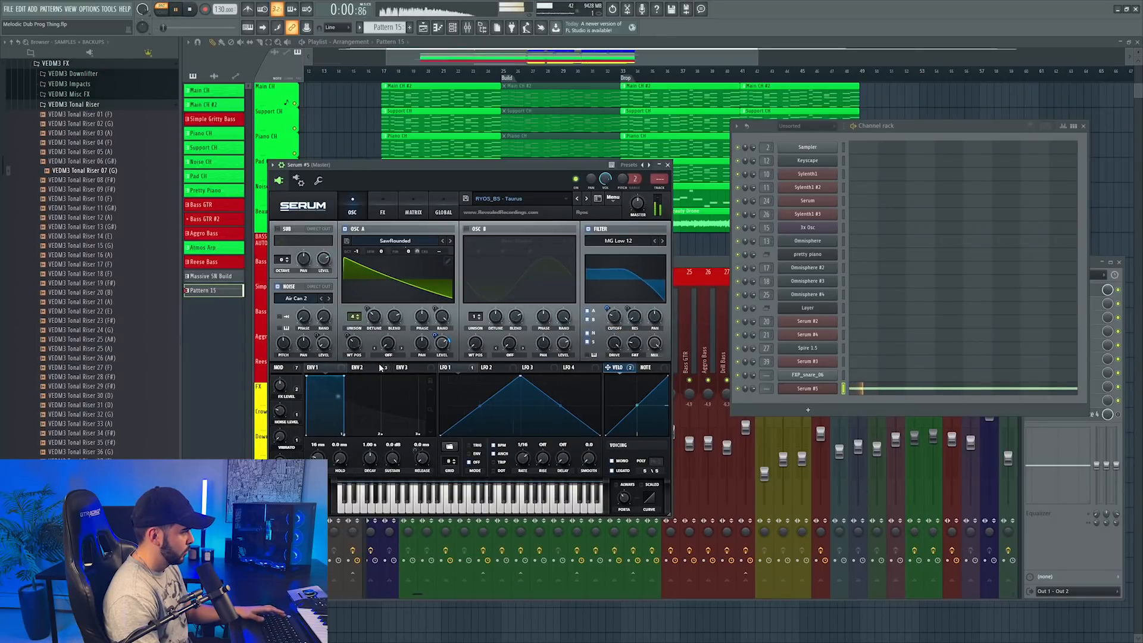
# Step: Place Pattern 15 at bar 25 on a track above Reese Bass and slightly raise the Build SN mixer level
pyautogui.click(505, 71)
pyautogui.press('l')
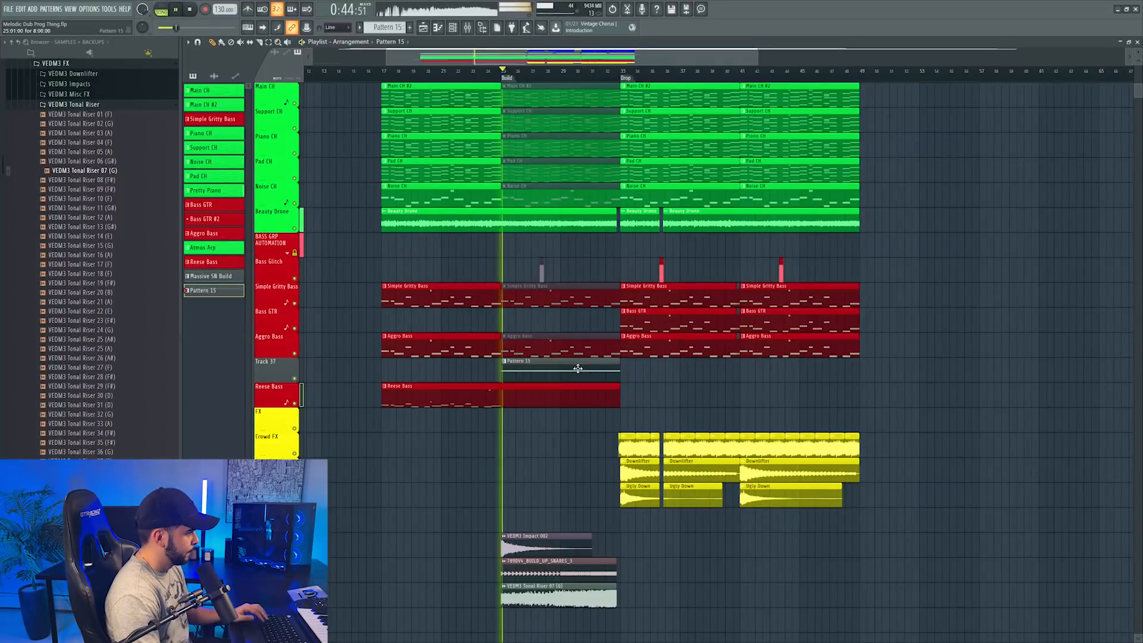
pyautogui.press('space')
pyautogui.press('F9')
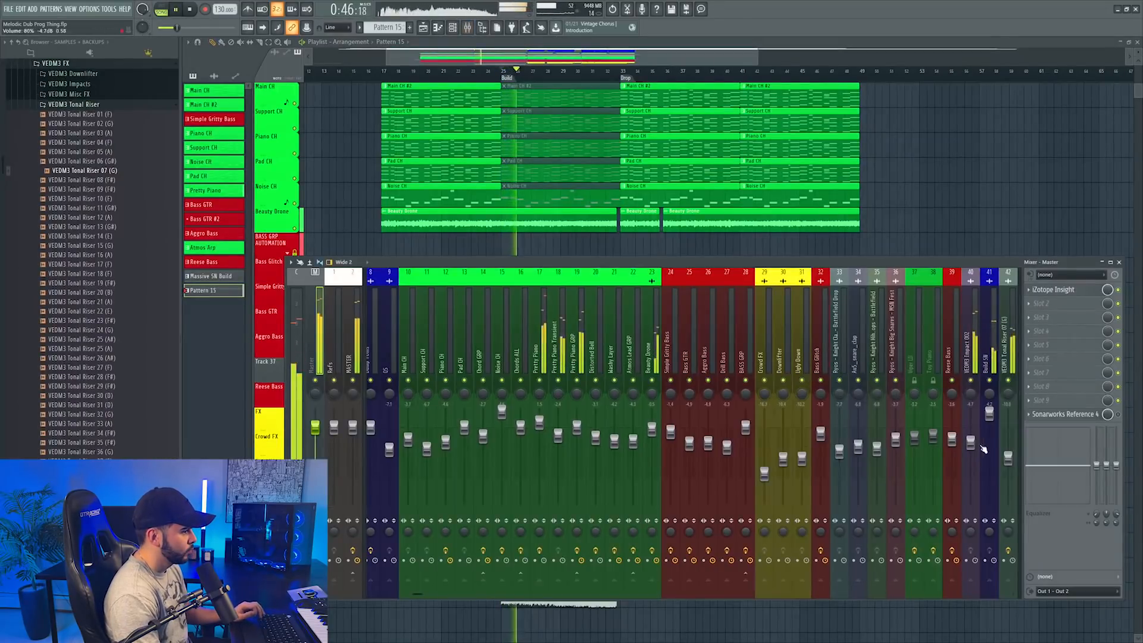
pyautogui.scroll(-5, 831, 345)
pyautogui.click(454, 30)
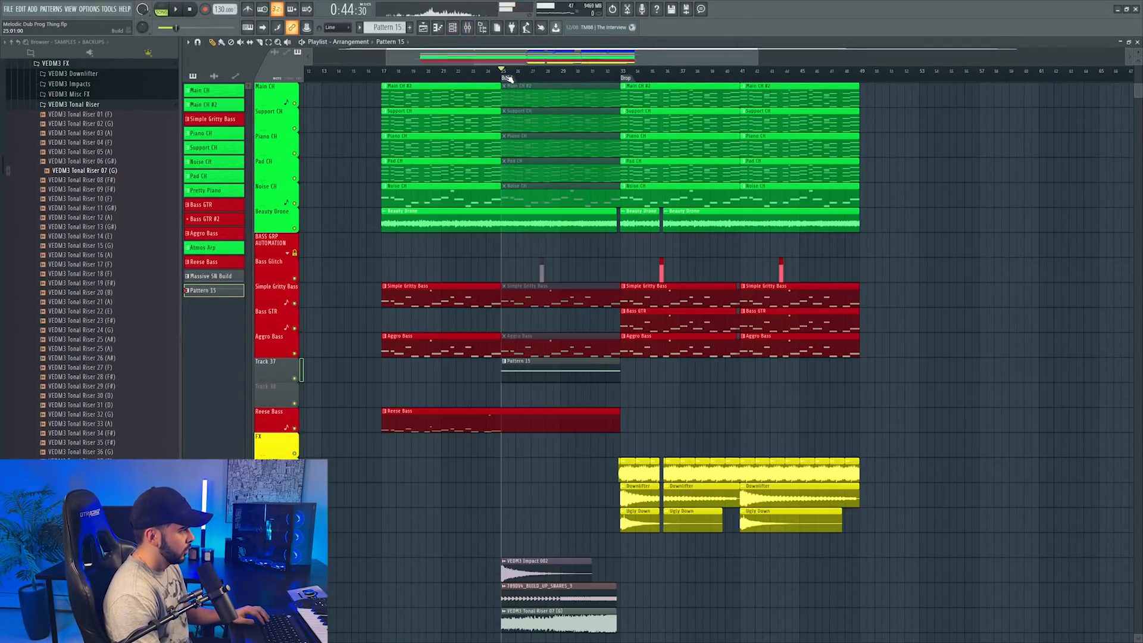
# Step: Select the build region and create a pitch bend automation clip for Serum #5 over it on track 38
pyautogui.doubleClick(509, 78)
pyautogui.doubleClick(554, 377)
pyautogui.press('Escape')
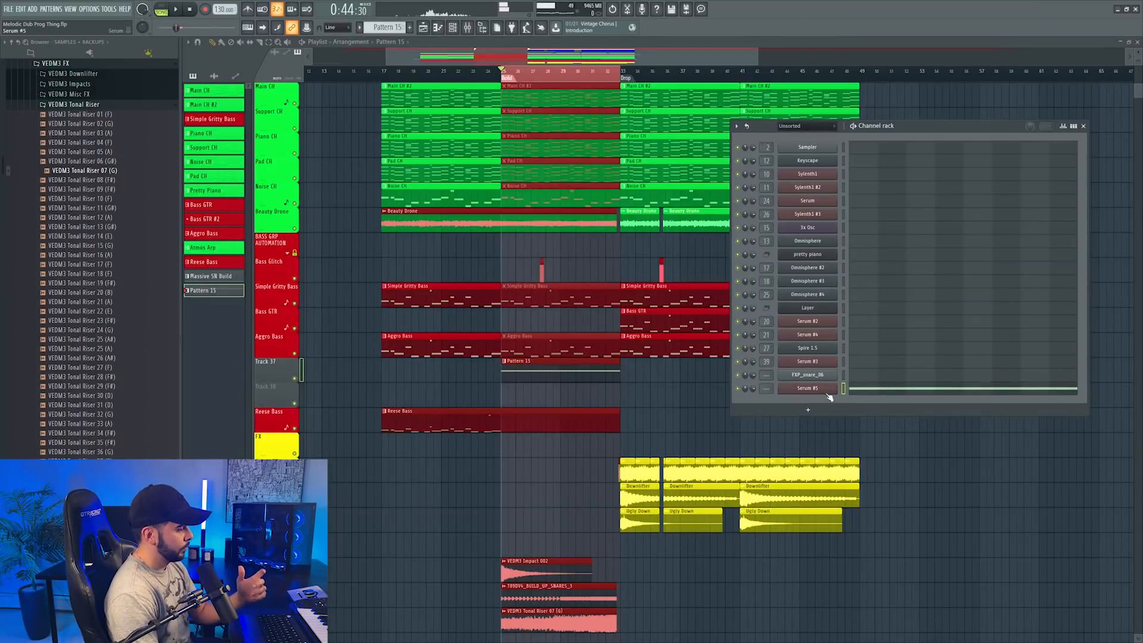
pyautogui.click(826, 391)
# Step: Copy the pitch automation's starting value to a new midpoint so the pitch holds flat before rising to the drop
pyautogui.rightClick(502, 398)
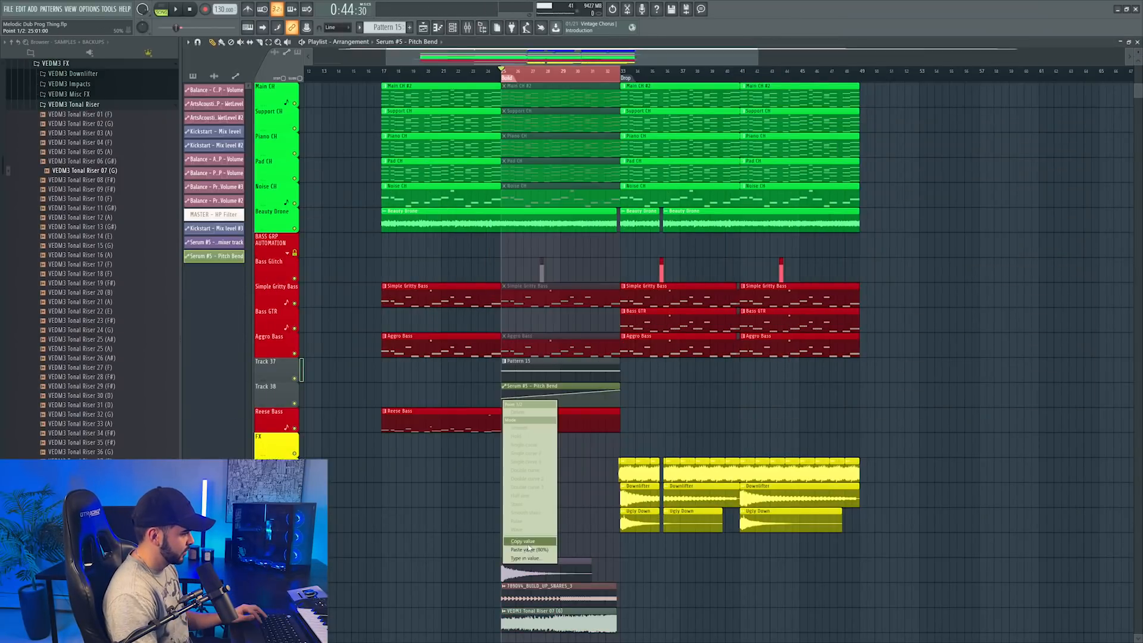
pyautogui.click(528, 542)
pyautogui.rightClick(563, 402)
pyautogui.rightClick(562, 403)
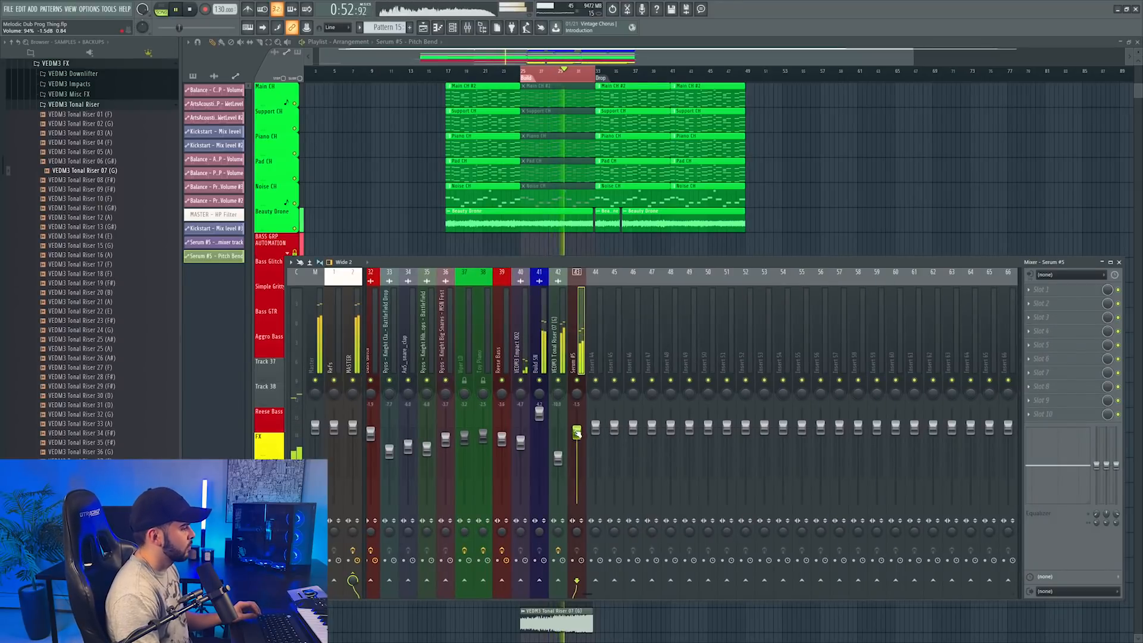
# Step: Insert an empty playlist track between Pattern 15 and the Serum #5 pitch bend automation clip
pyautogui.press('F9')
pyautogui.rightClick(251, 391)
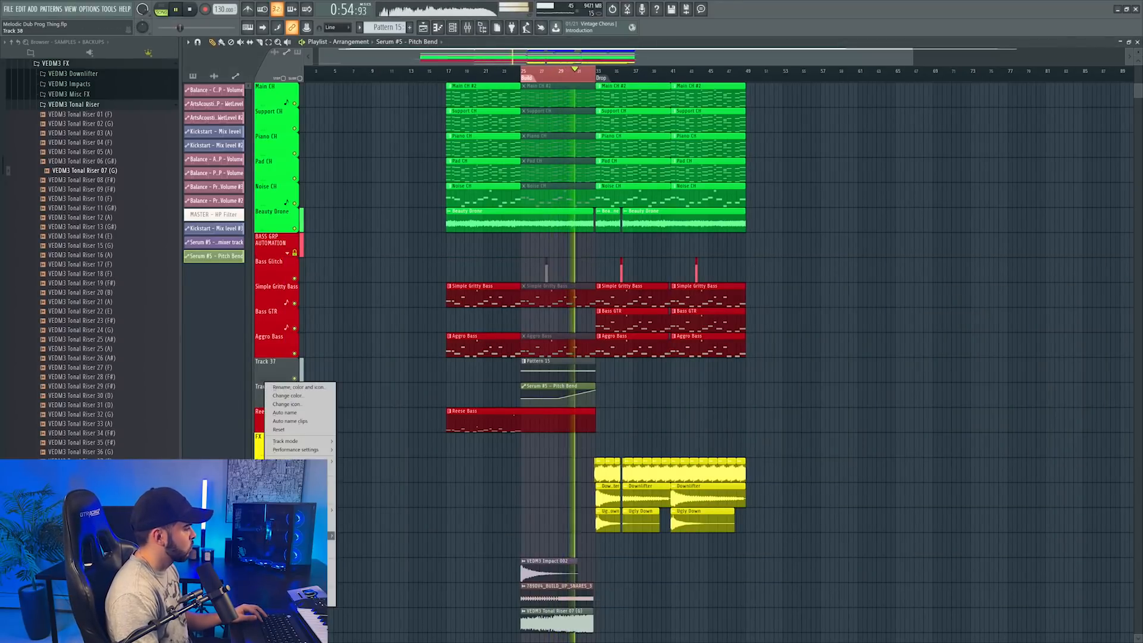
pyautogui.click(285, 417)
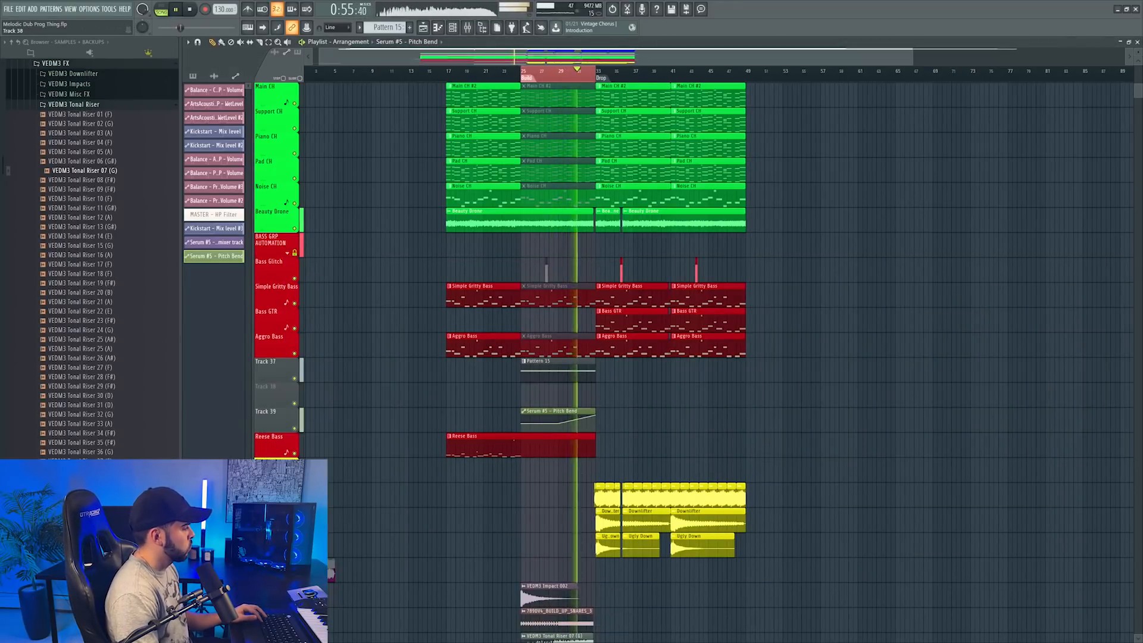
# Step: Stop playback and load FabFilter Simplon into the first effect slot of the Serum #5 mixer track
pyautogui.click(469, 28)
pyautogui.press('space')
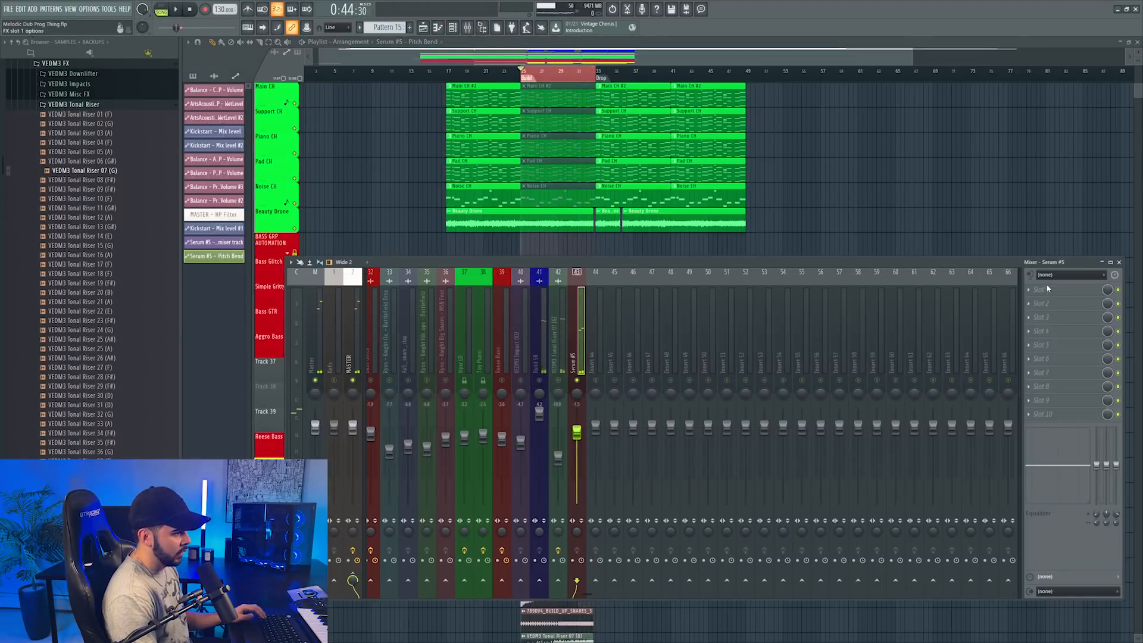
pyautogui.click(1051, 289)
pyautogui.click(699, 416)
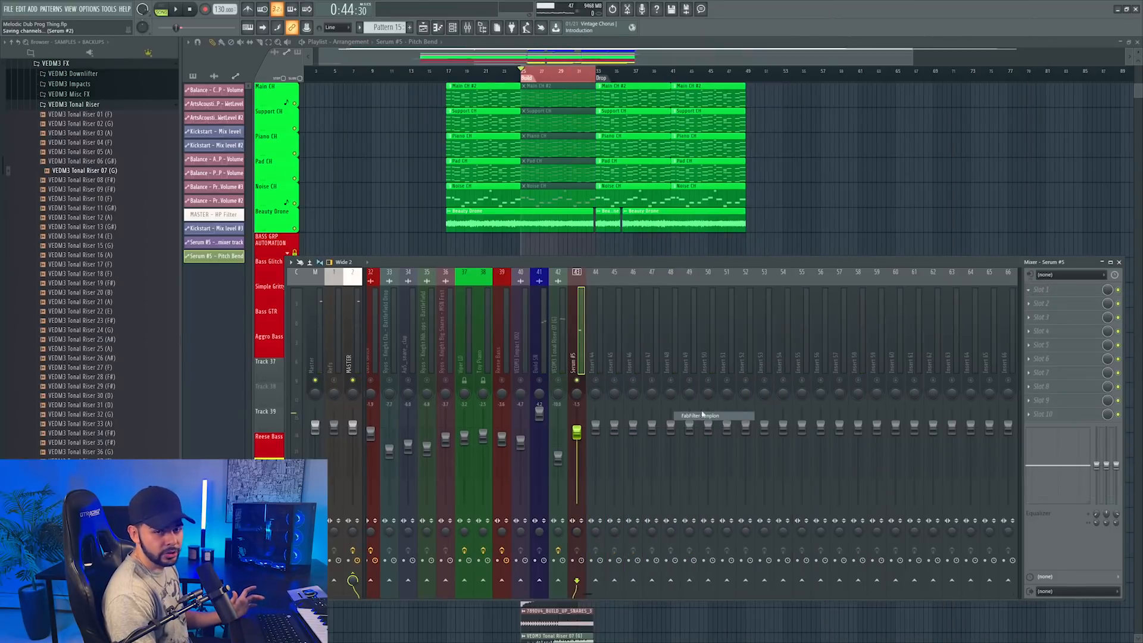
# Step: Review the mixer levels and the drum, chord, bass and FX clips while the arrangement plays from the build through the drop
pyautogui.click(109, 9)
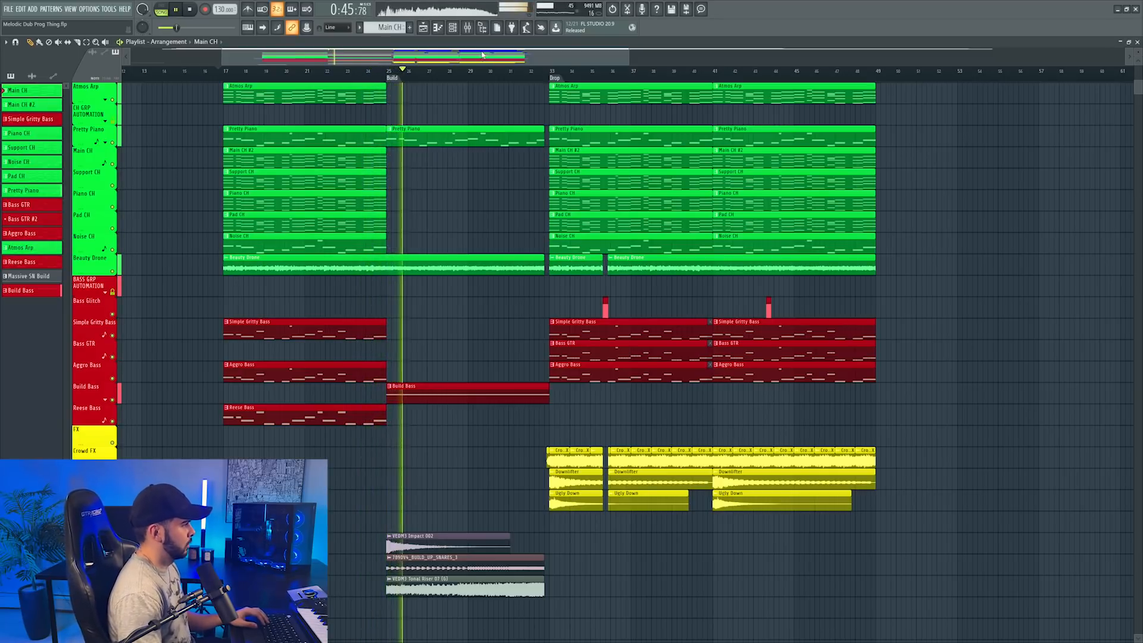
pyautogui.press('F9')
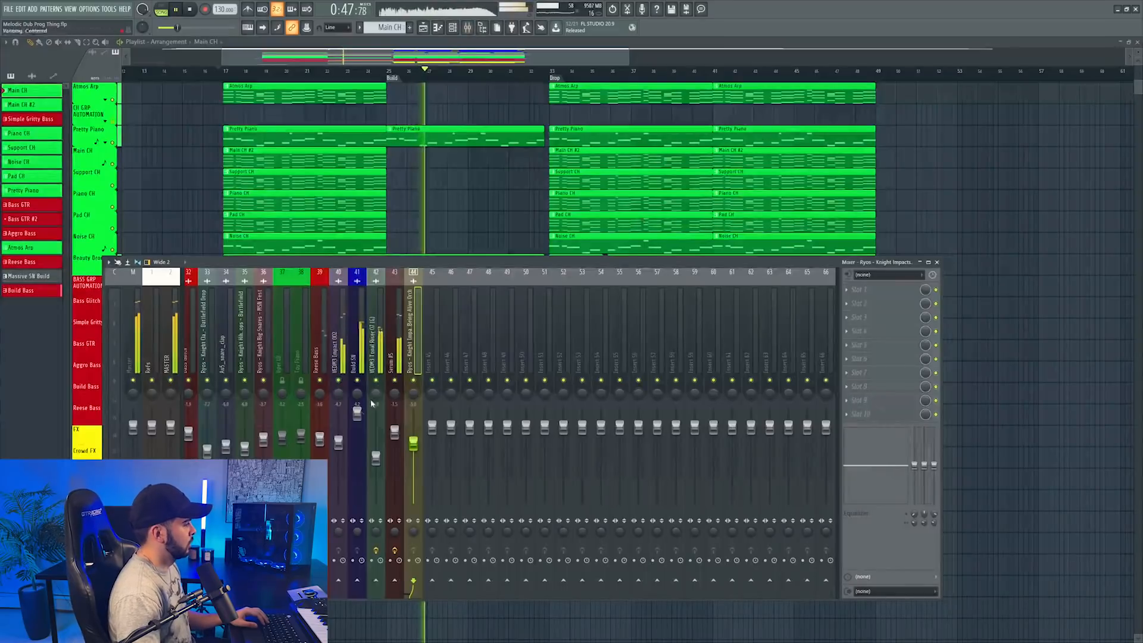
pyautogui.press('F9')
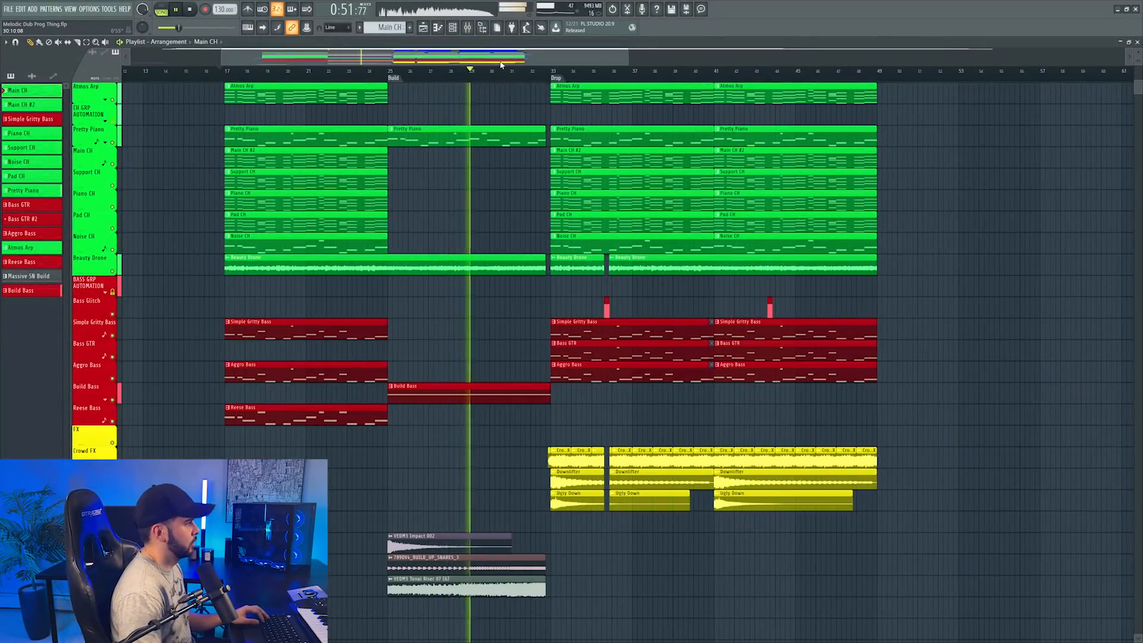
pyautogui.moveTo(501, 64); pyautogui.dragTo(524, 64)
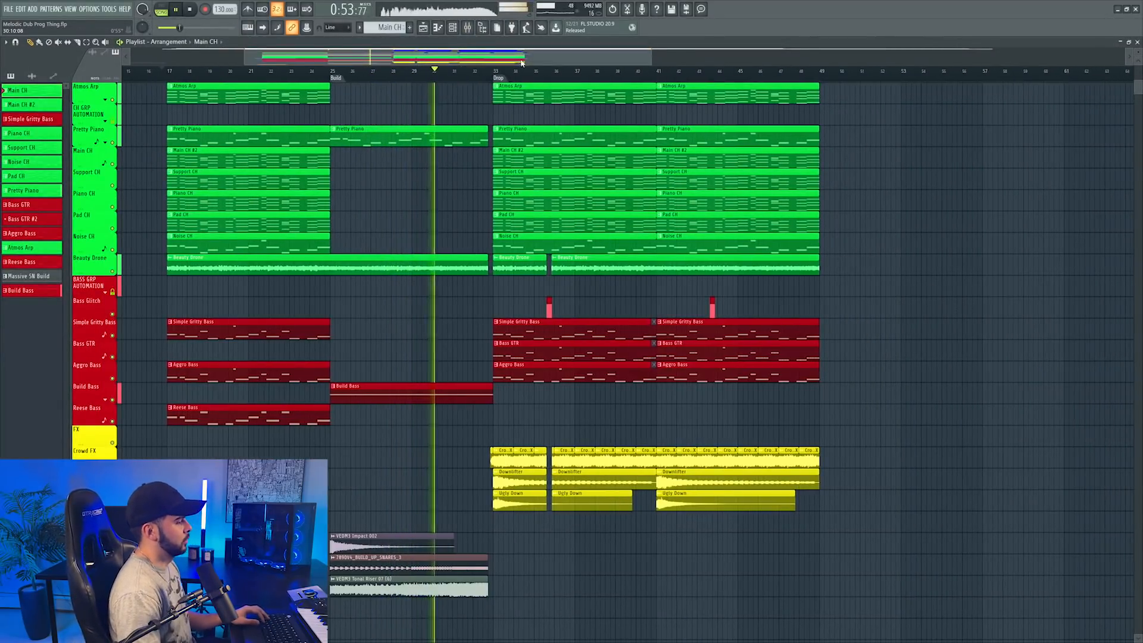
pyautogui.scroll(-2, 527, 71)
pyautogui.scroll(4, 544, 156)
pyautogui.scroll(7, 544, 158)
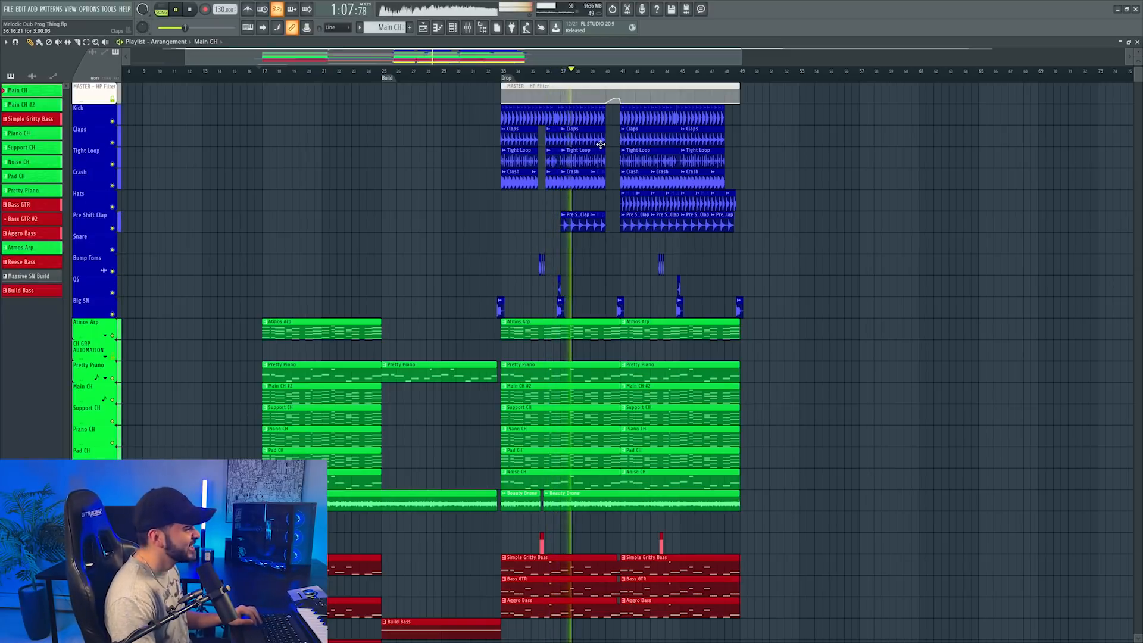
pyautogui.scroll(-3, 601, 153)
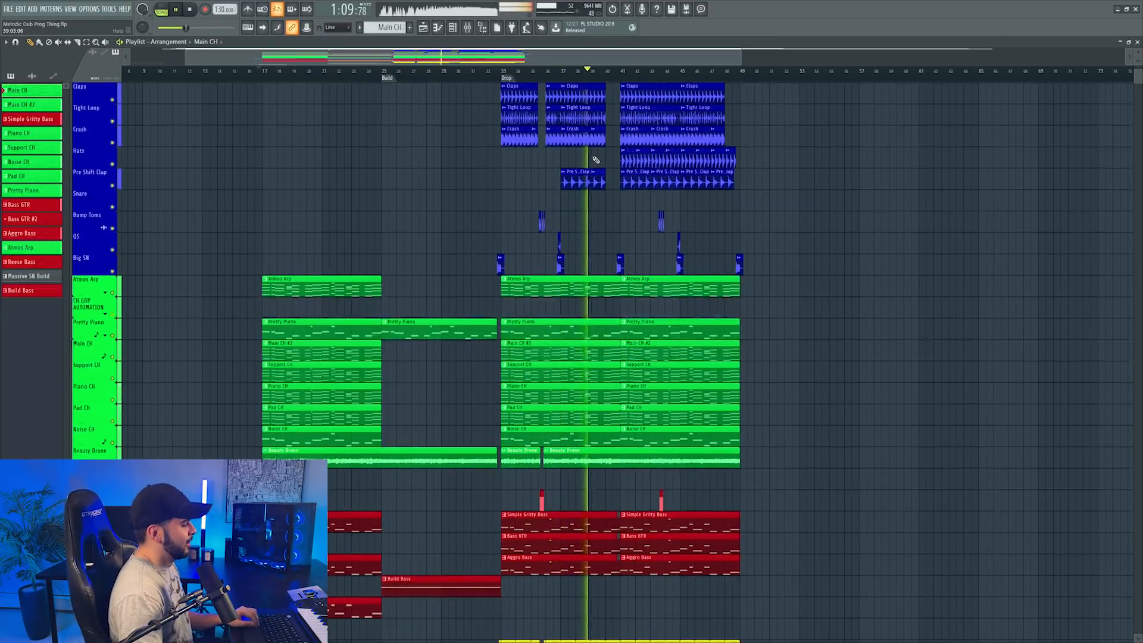
pyautogui.scroll(-1, 602, 159)
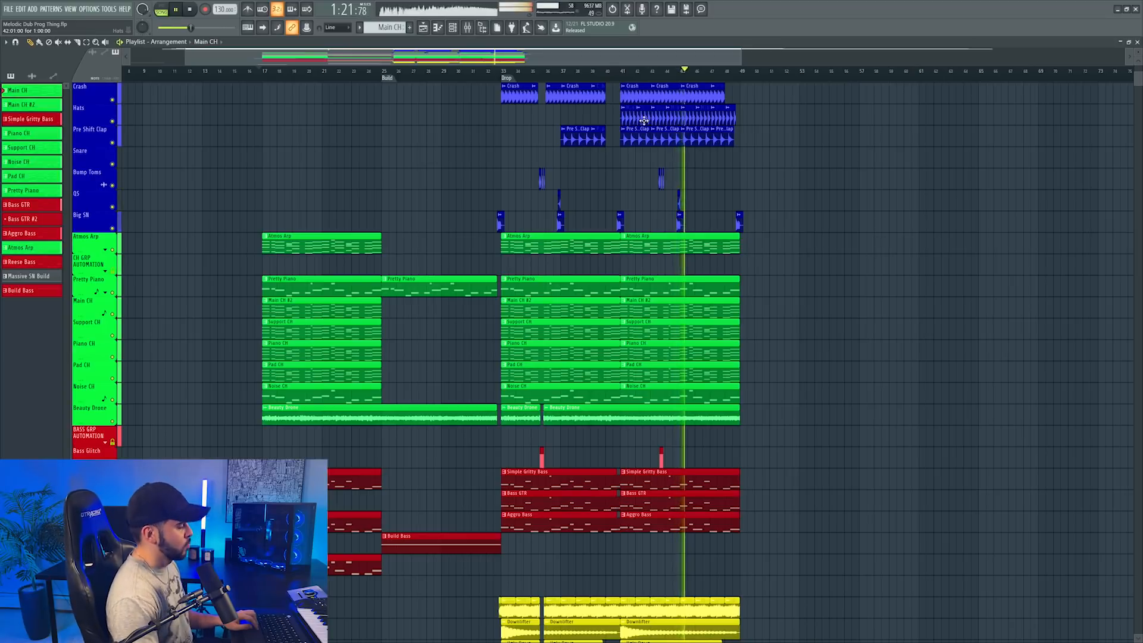
pyautogui.scroll(-7, 634, 122)
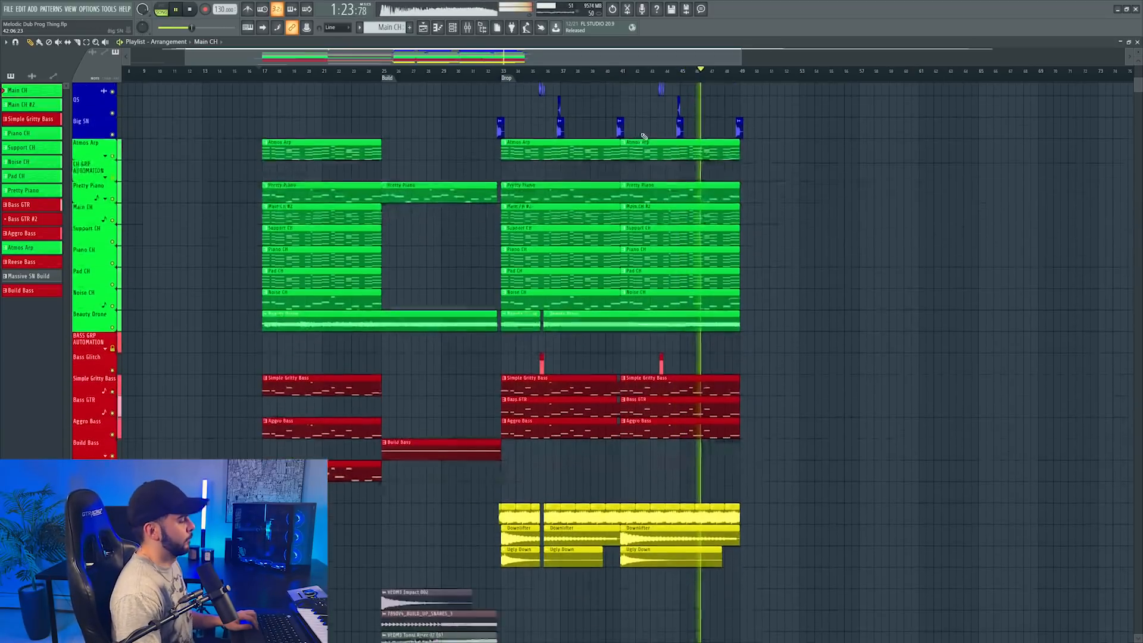
pyautogui.scroll(8, 637, 136)
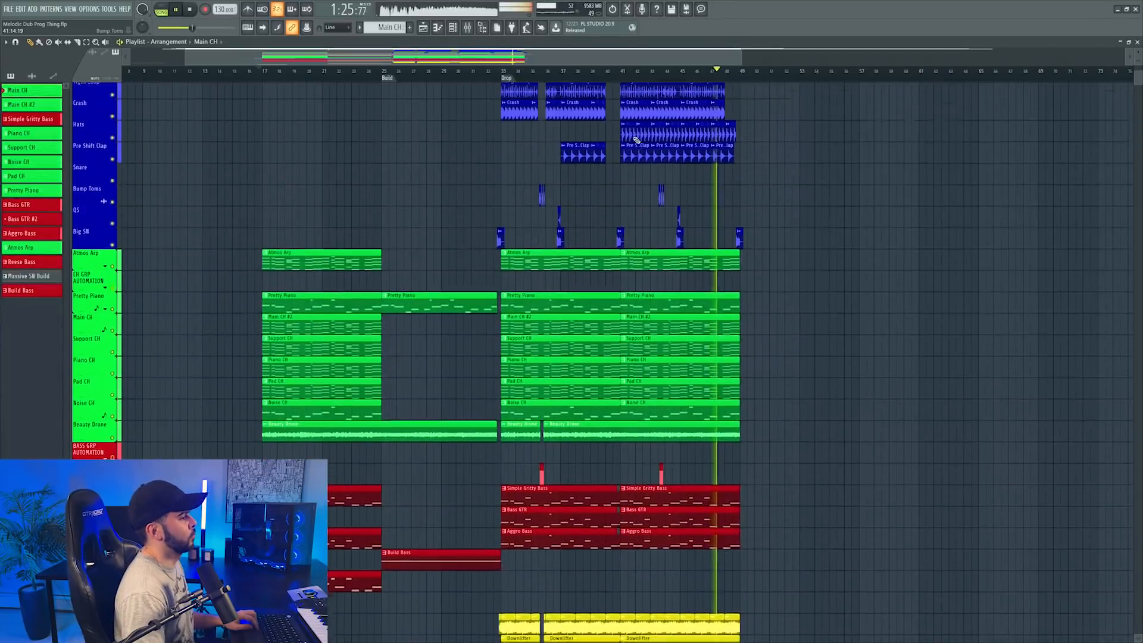